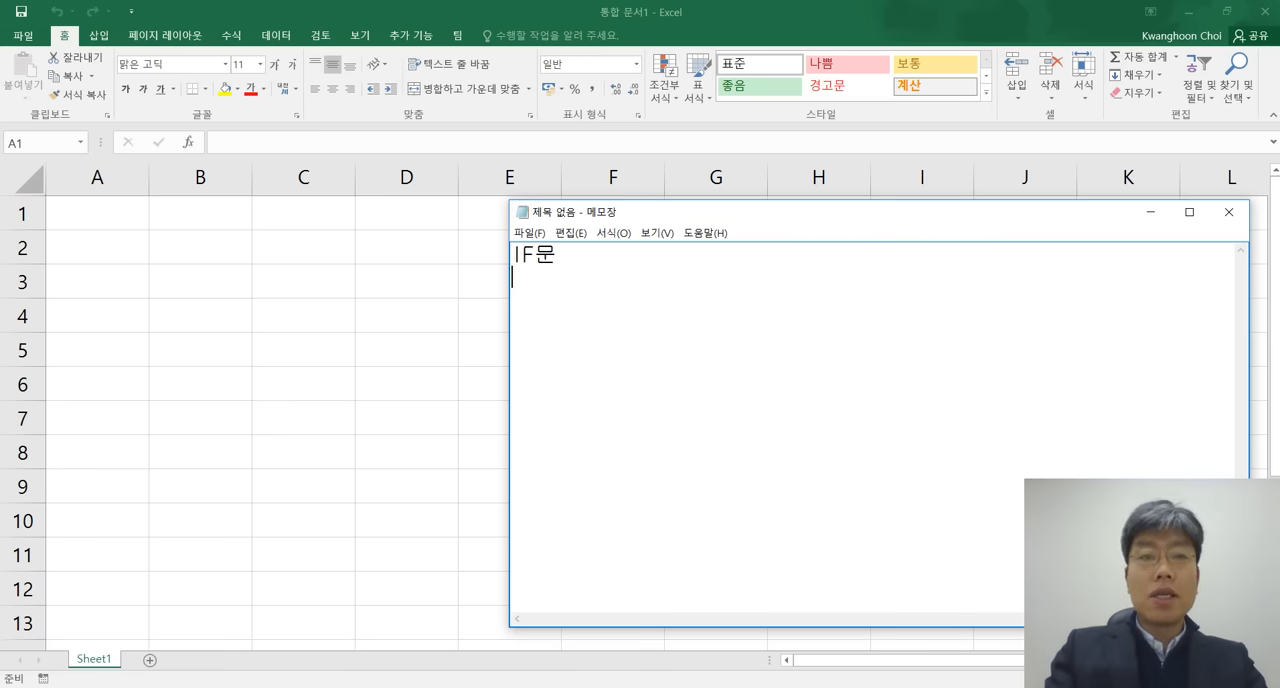
# Insert "중첩된 " before "IF문" in the first line of the note.
pyautogui.press('Up')
pyautogui.write('중')
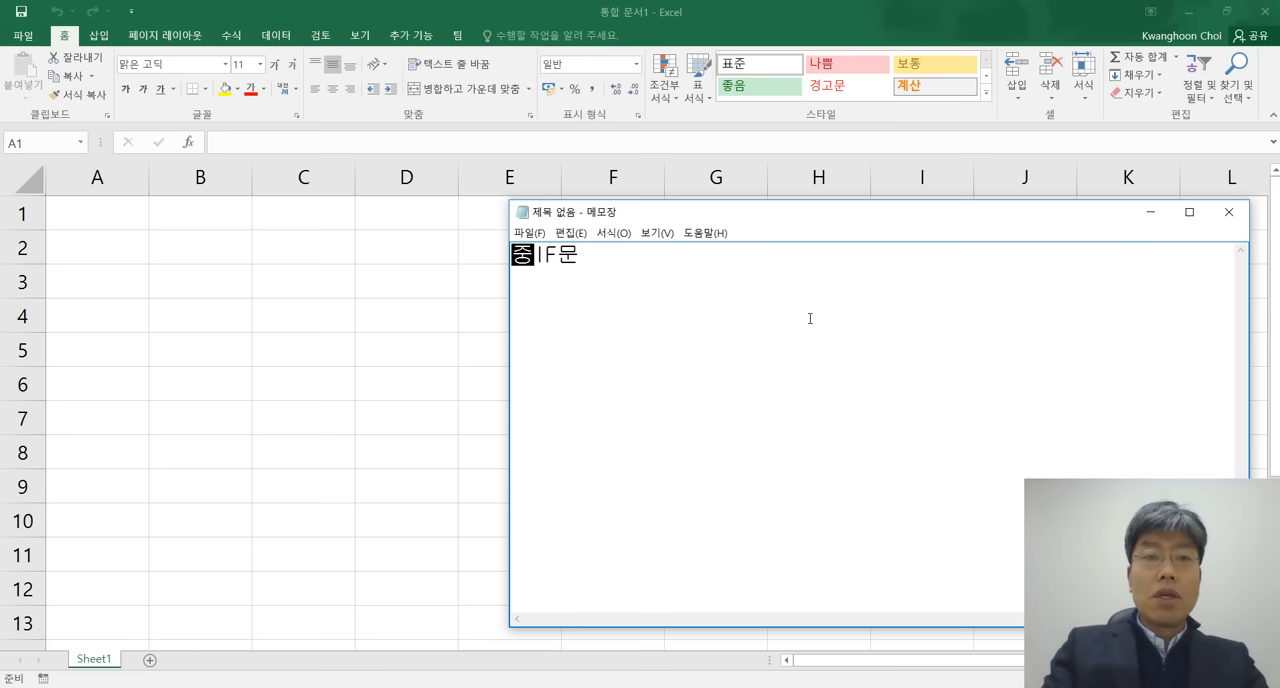
pyautogui.write('첩된 ')
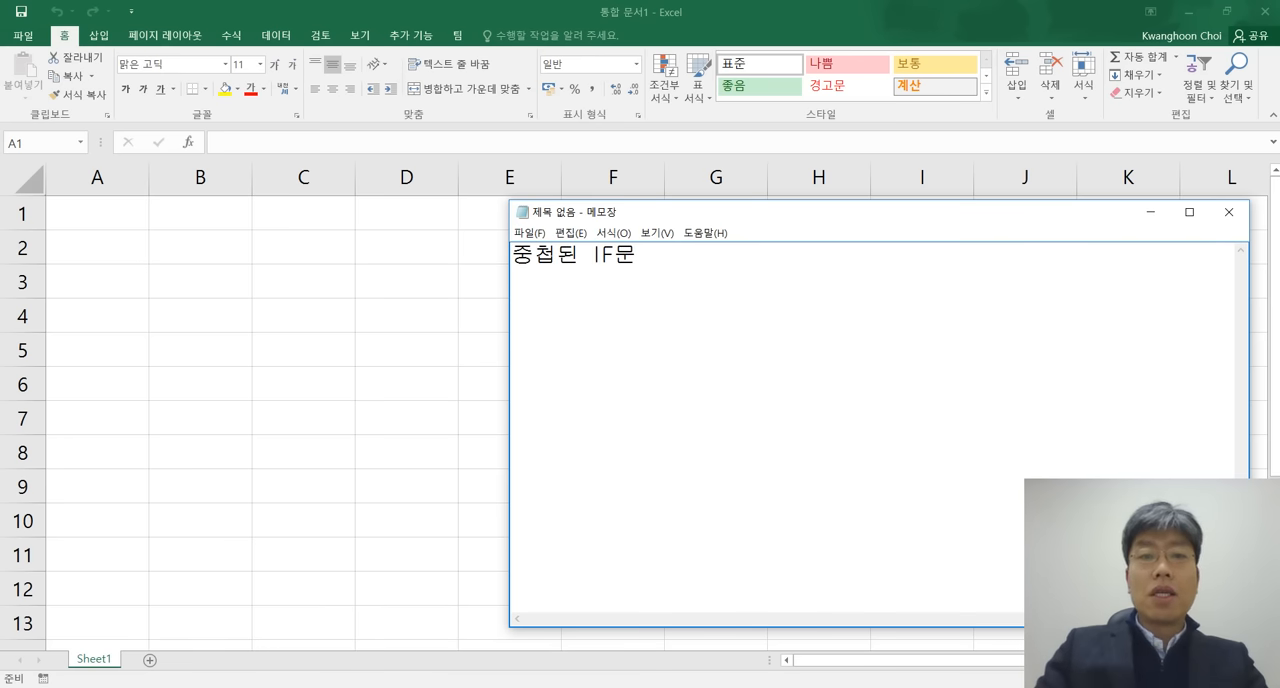
pyautogui.write('조건의')
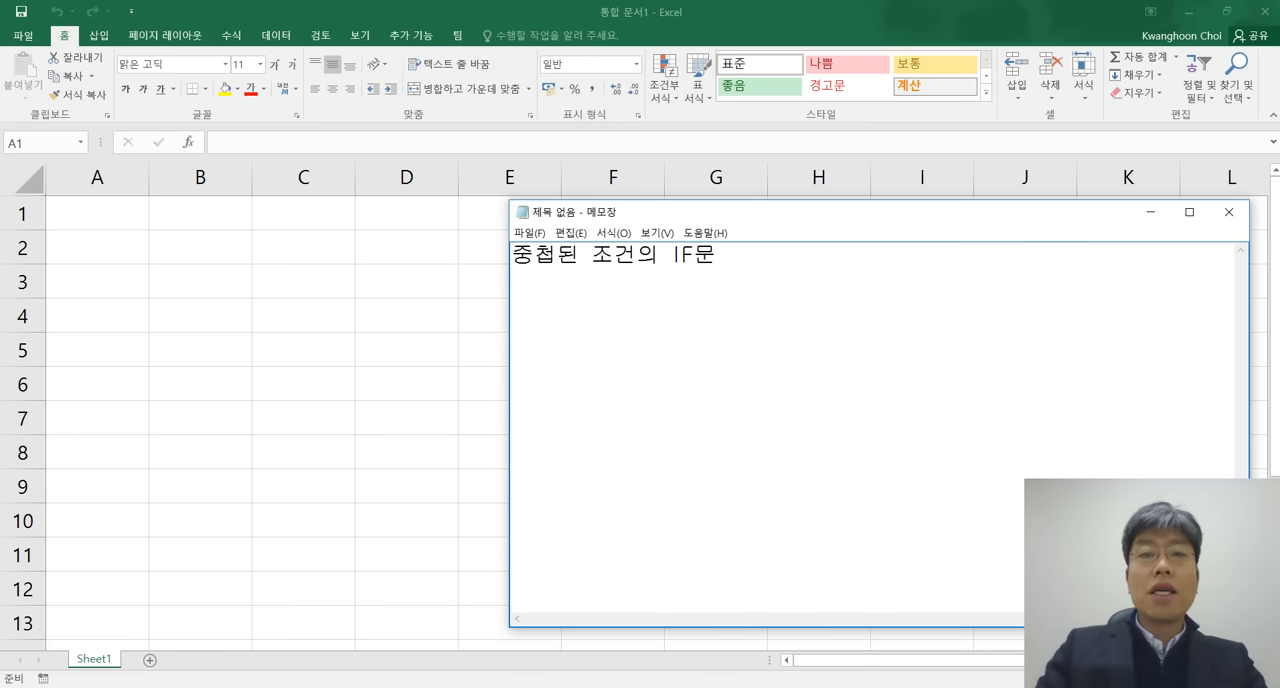
pyautogui.press('Right')
pyautogui.press('Right')
pyautogui.press('Right')
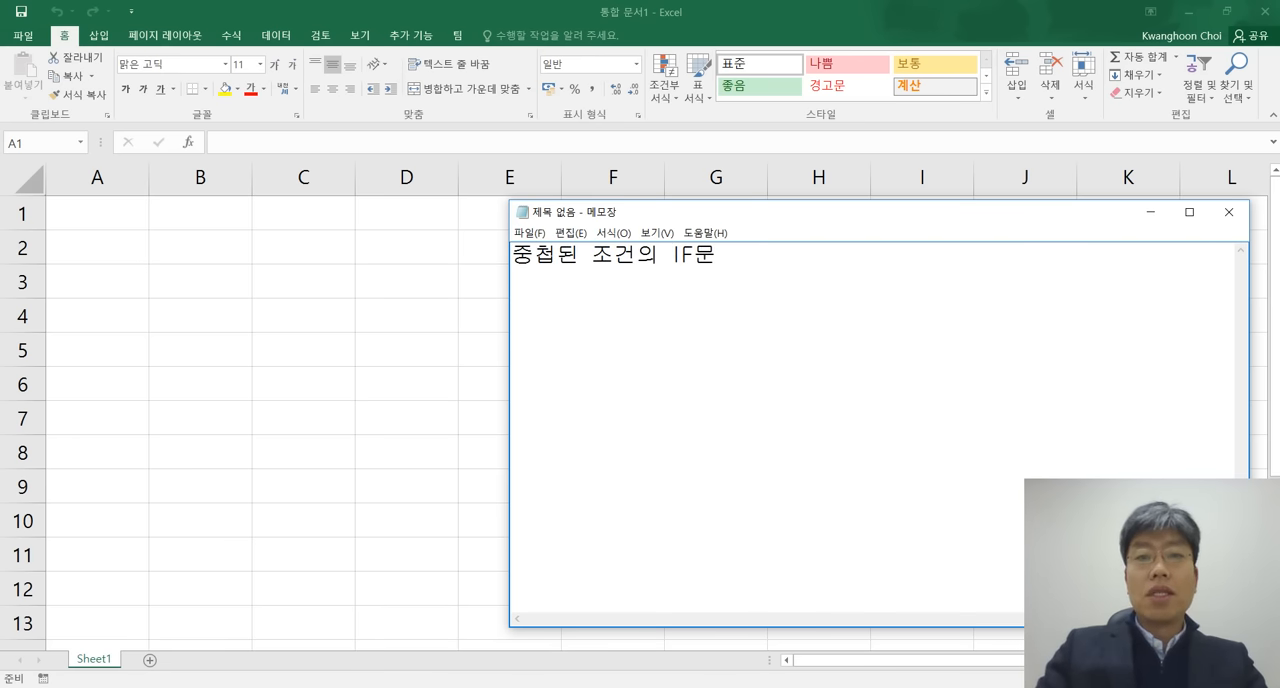
pyautogui.press('Return')
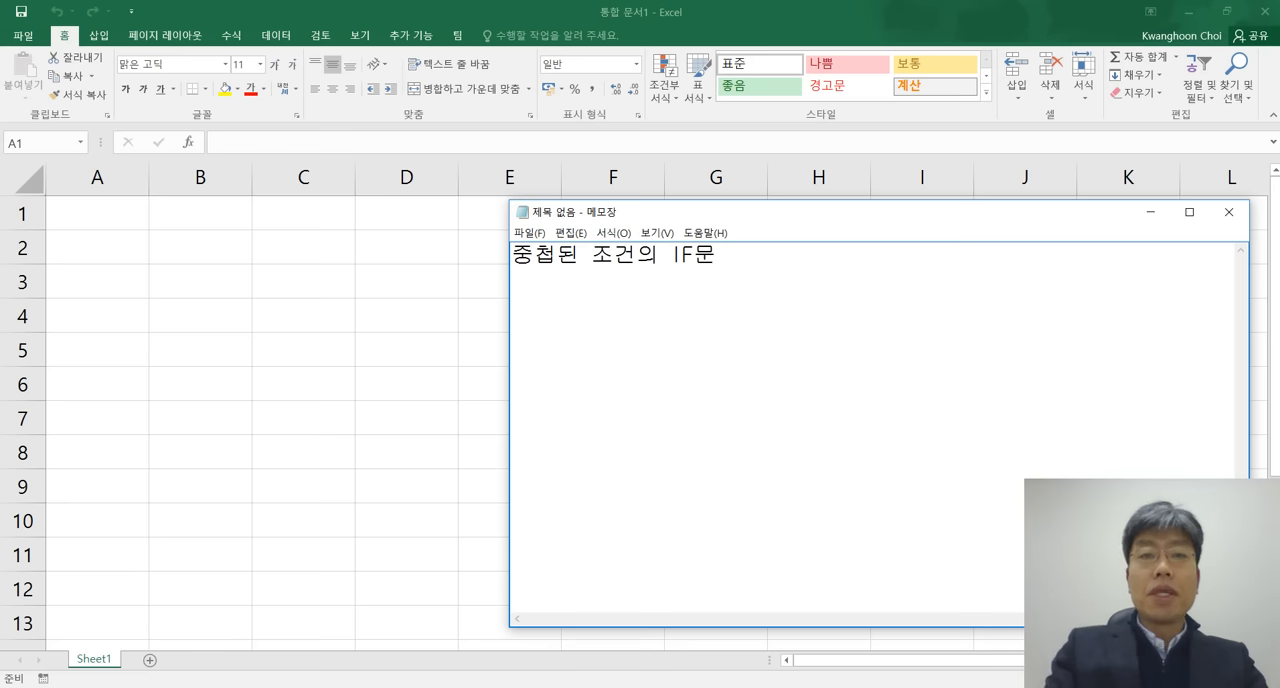
pyautogui.press('Up')
pyautogui.press('Right')
pyautogui.press('Right')
pyautogui.press('Right')
pyautogui.press('Right')
pyautogui.press('Right')
pyautogui.press('Right')
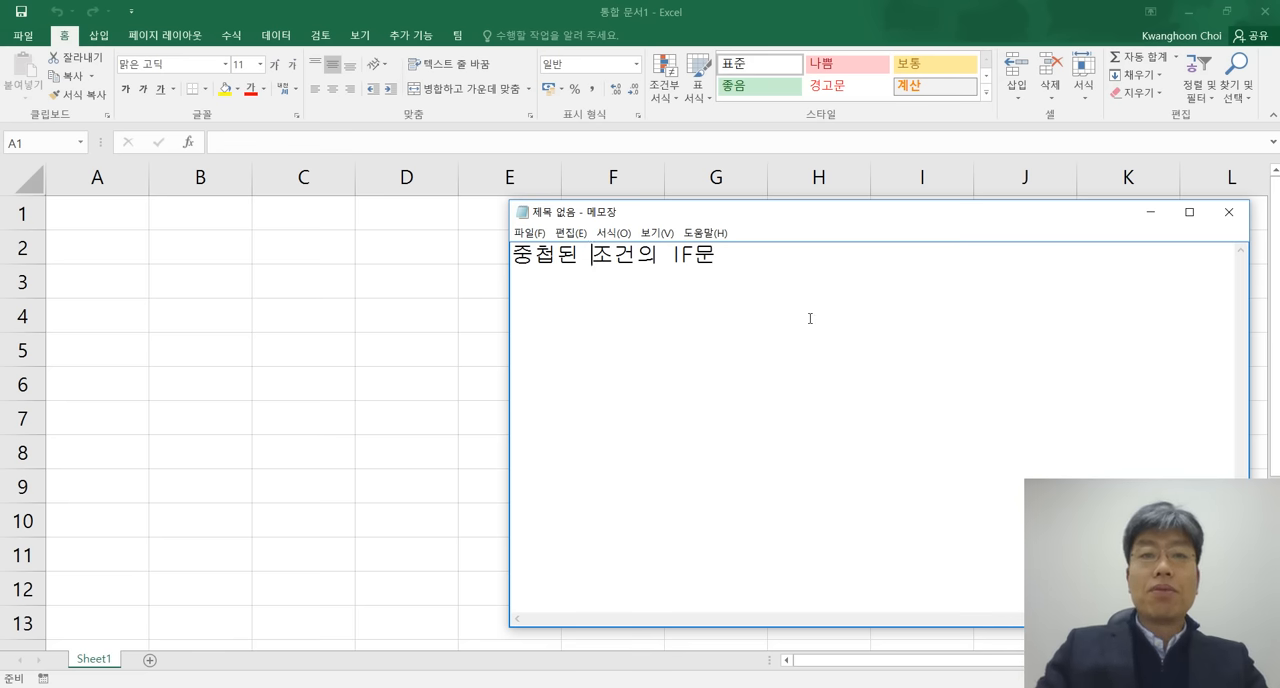
pyautogui.press('Left')
pyautogui.press('Left')
pyautogui.hotkey('shift', 'Right')
pyautogui.hotkey('shift', 'Right')
pyautogui.hotkey('shift', 'Right')
pyautogui.press('Delete')
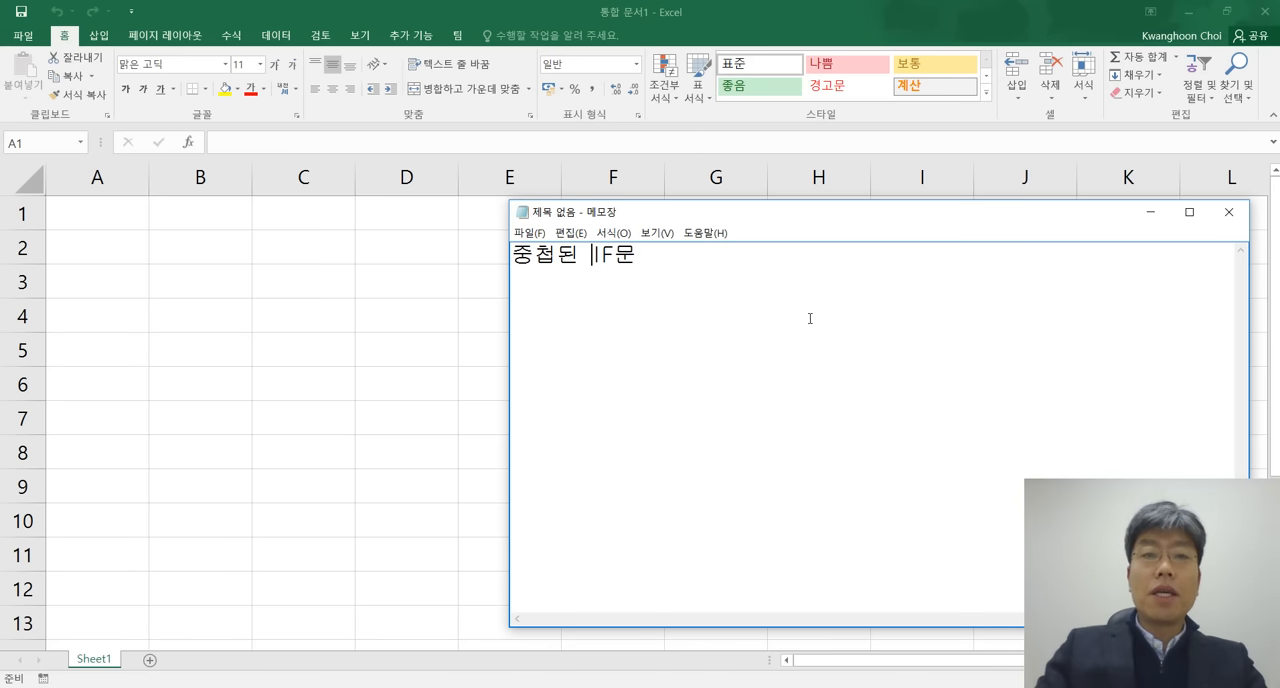
# Leave a blank line below the heading and start a new line with "IF함수와".
pyautogui.press('Down')
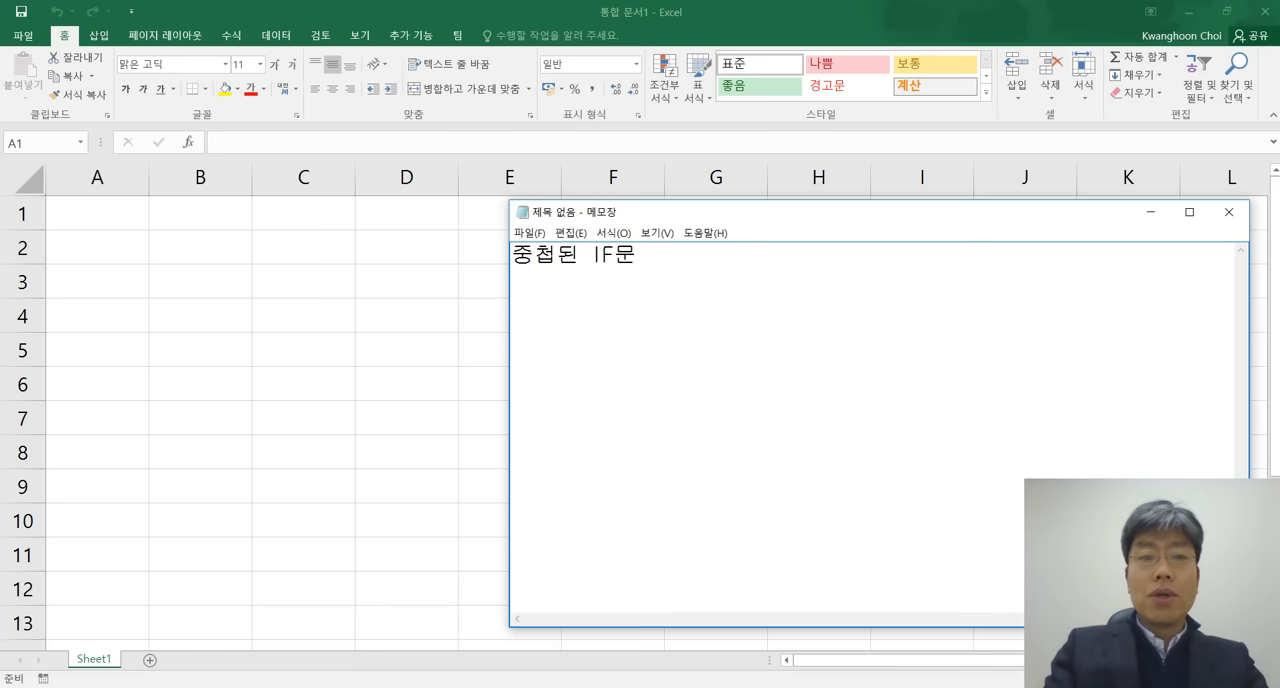
pyautogui.press('Return')
pyautogui.write('IF함')
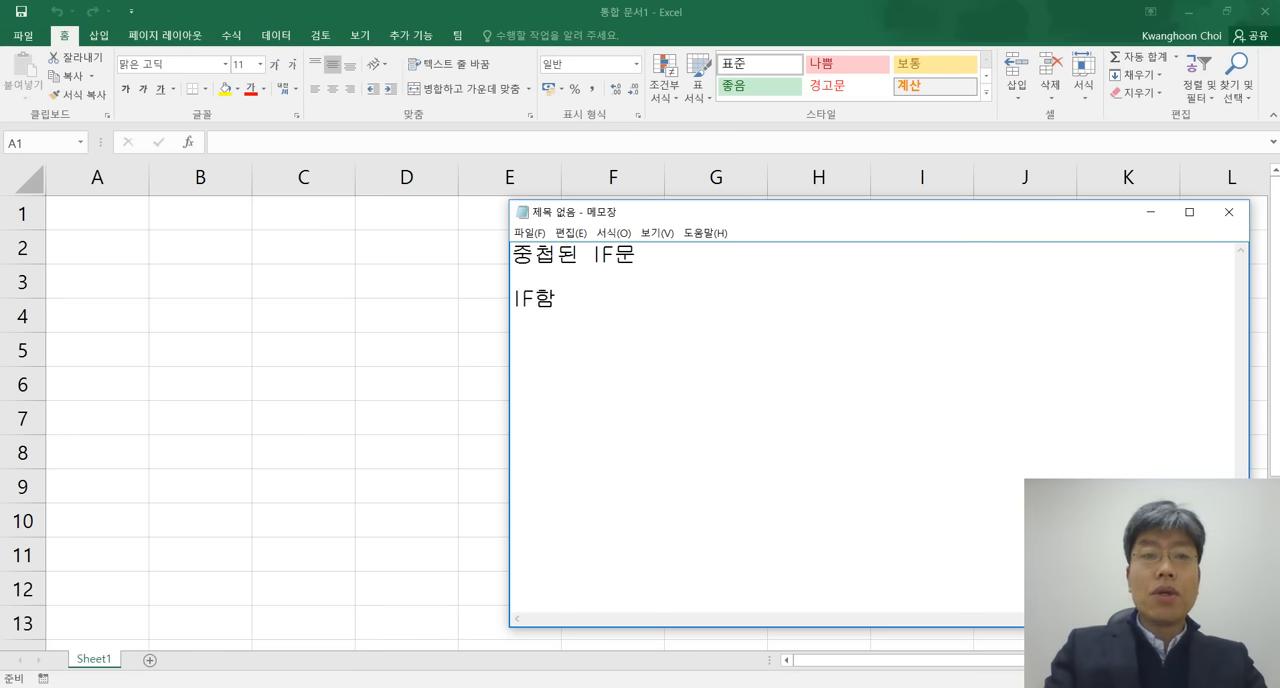
pyautogui.write('수와')
# Replace "문" with "함수" in the heading so it reads "중첩된 IF함수".
pyautogui.press('Up')
pyautogui.press('Left')
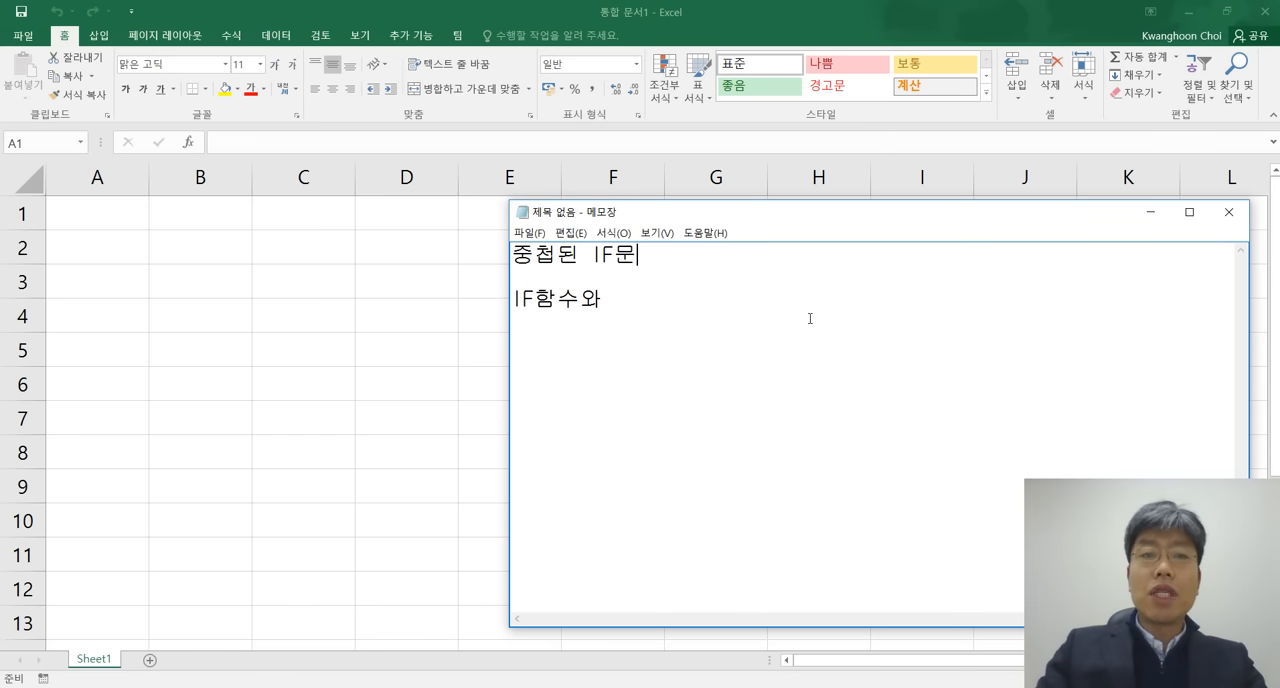
pyautogui.press('BackSpace')
pyautogui.write('함수')
# Complete the second topic line as "IF함수와 AND함수" and leave a blank line below it.
pyautogui.press('Down')
pyautogui.press('Down')
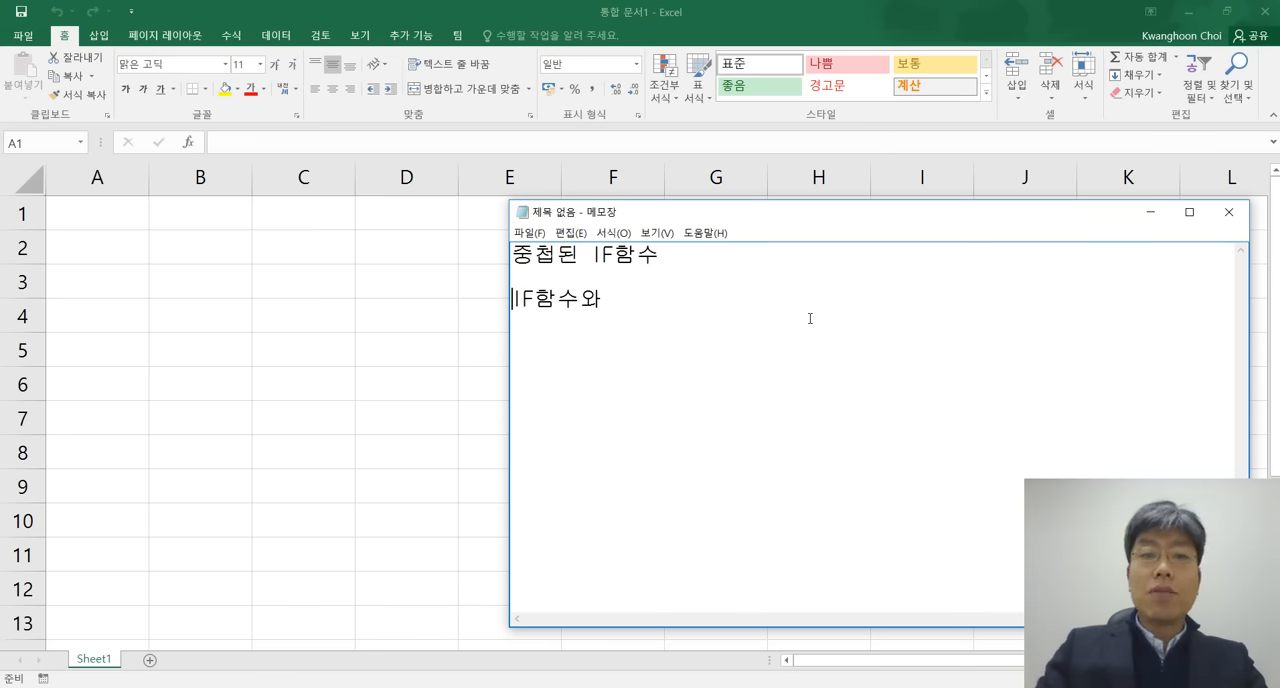
pyautogui.press('End')
pyautogui.write('AND')
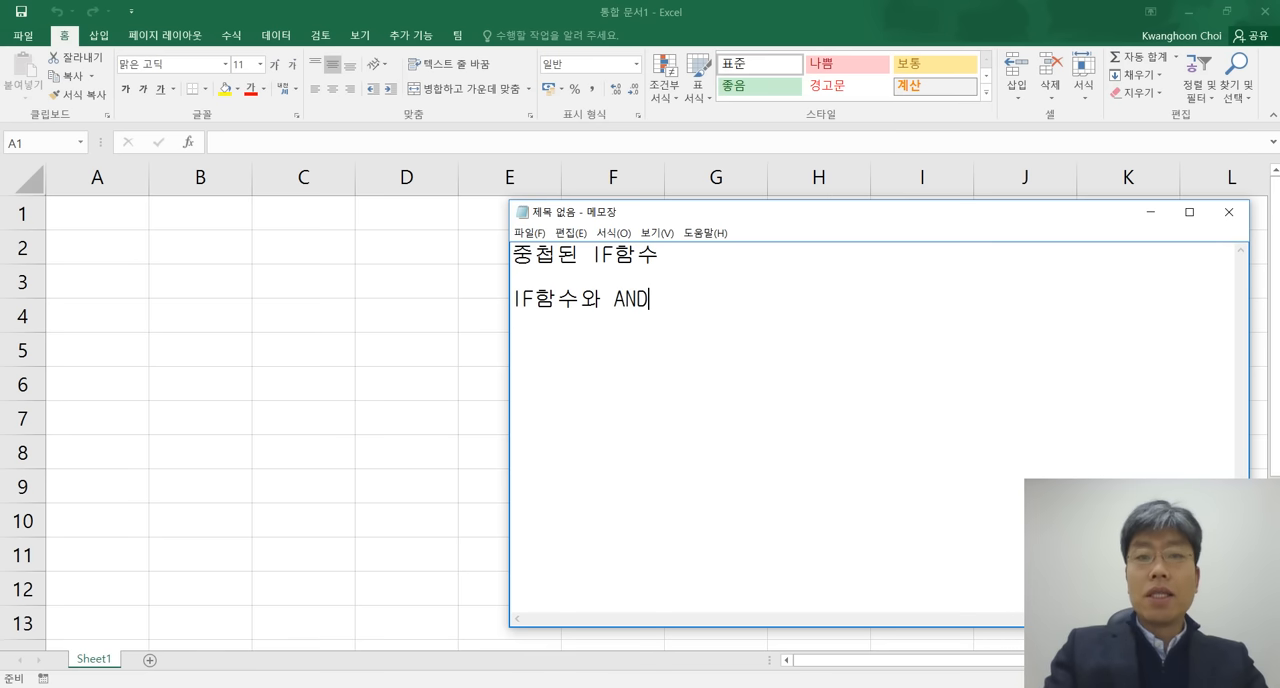
pyautogui.write('함수  ')
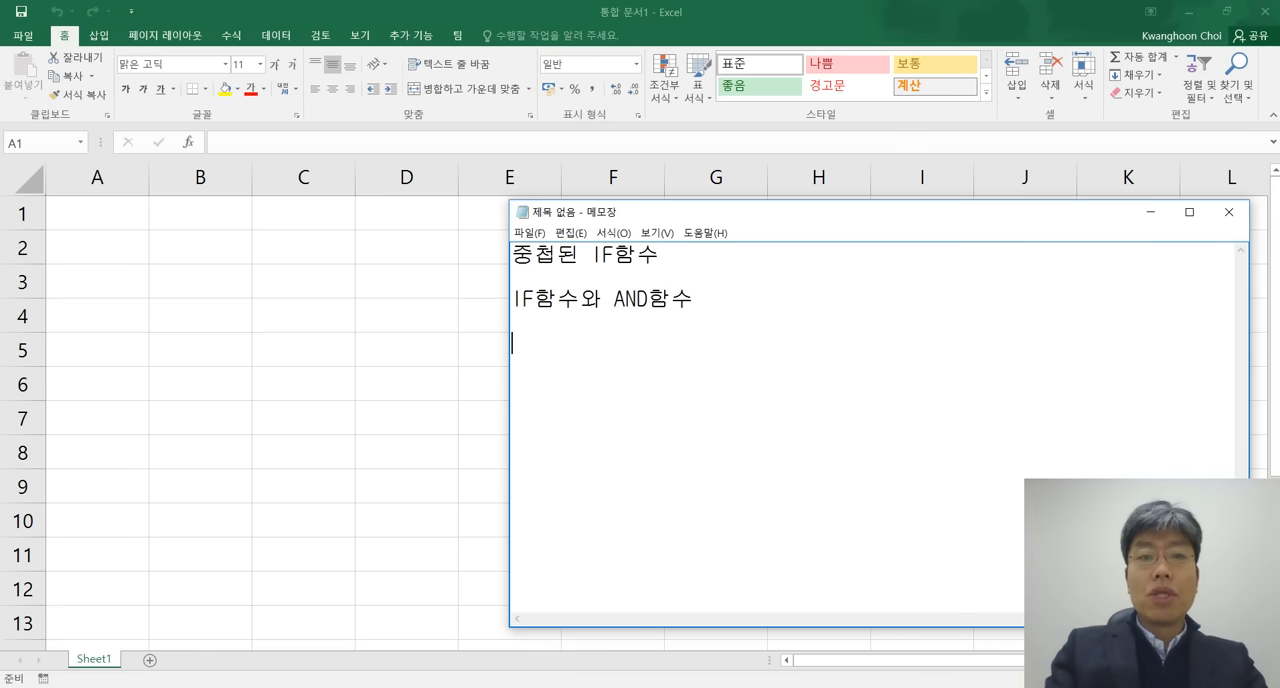
pyautogui.write('IF함수와 OR')
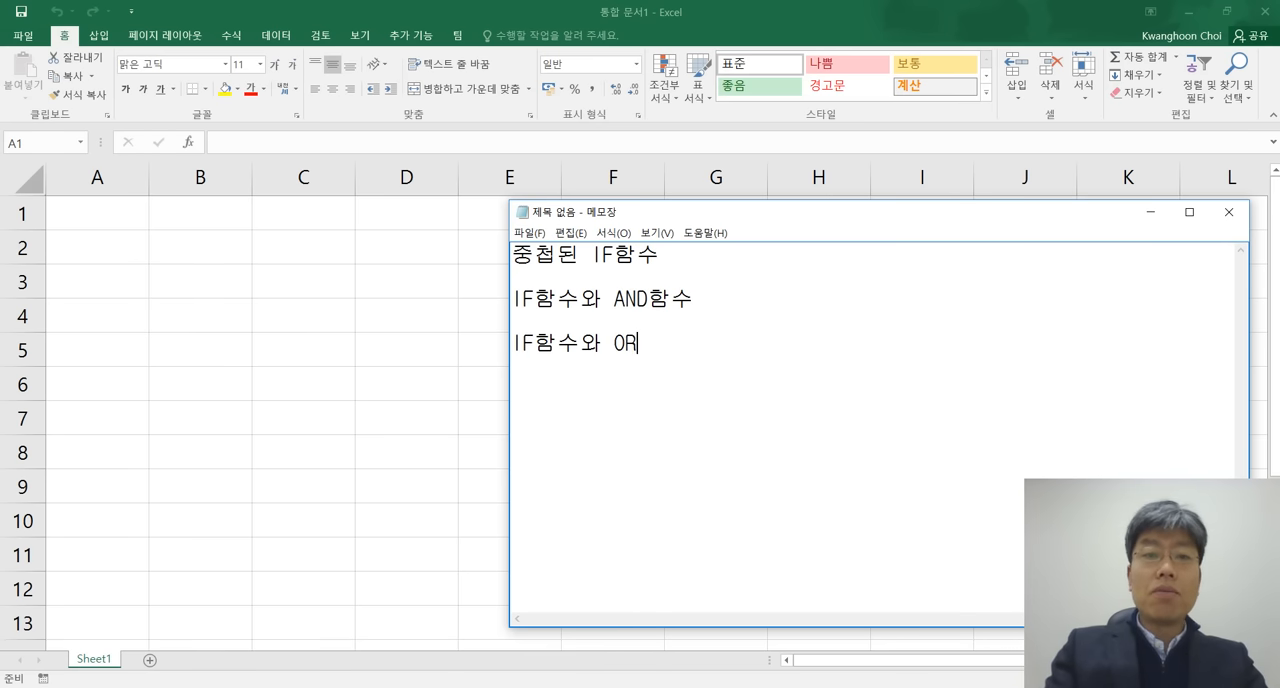
pyautogui.write('함수')
# Add a third topic line reading "IF함수와 OR함수".
pyautogui.press('Return')
pyautogui.press('Return')
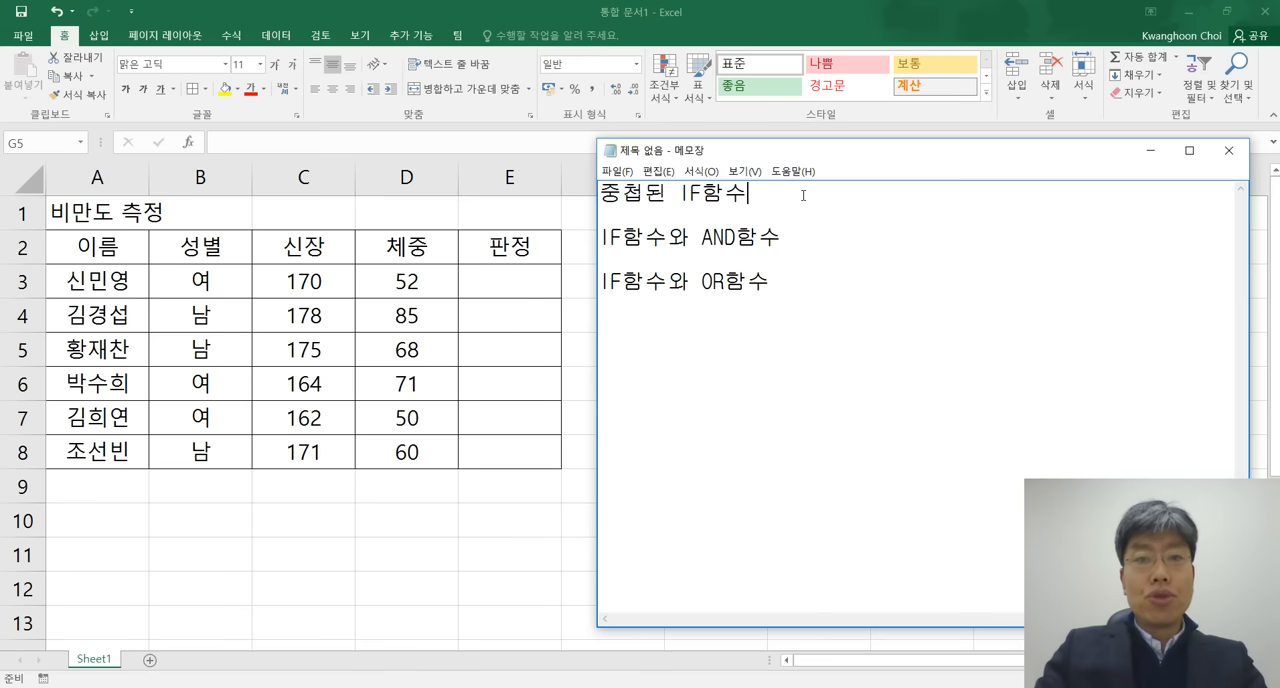
# Below the "중첩된 IF함수" heading, add the indented line "- 판정 : 비만, 표준, 허약" after a blank line.
pyautogui.press('Return')
pyautogui.press('Return')
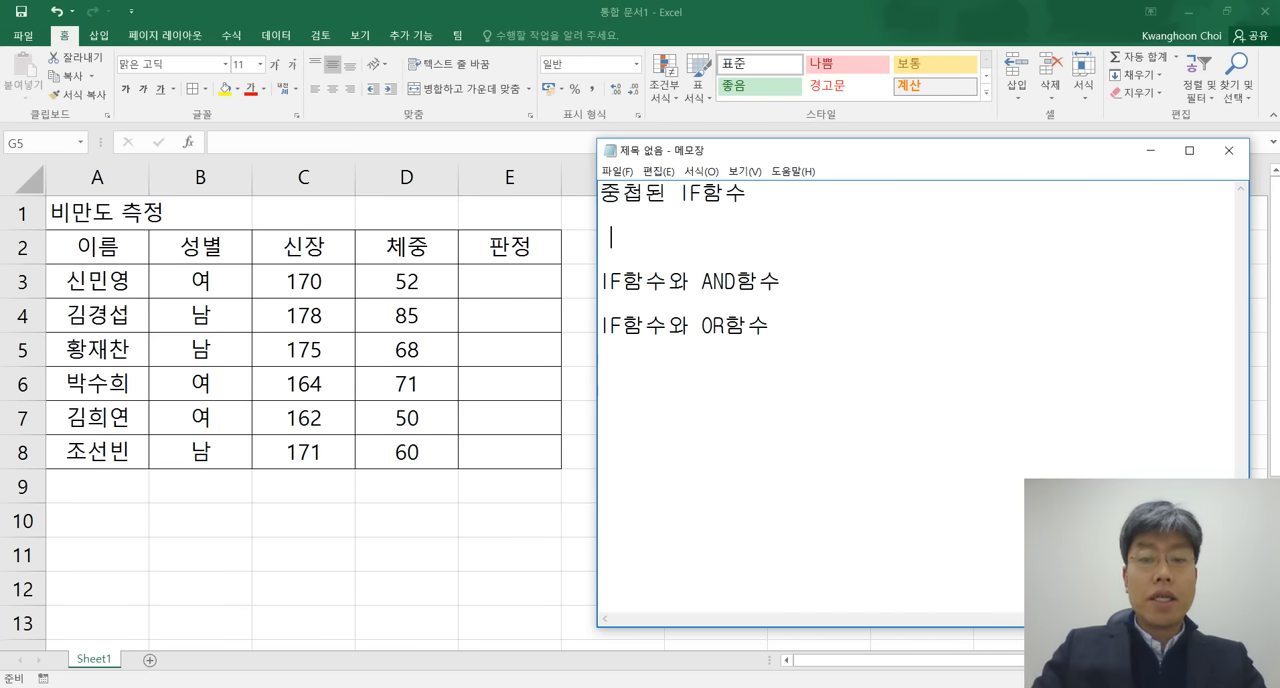
pyautogui.write('-')
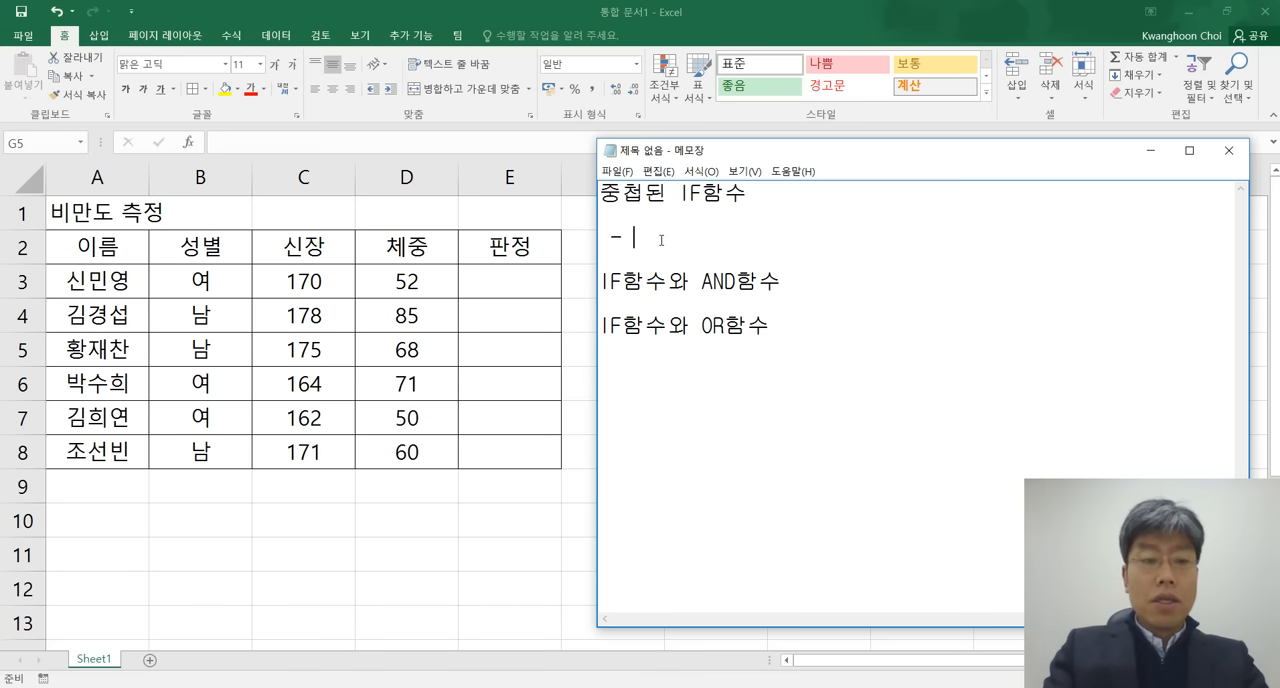
pyautogui.write('vk')
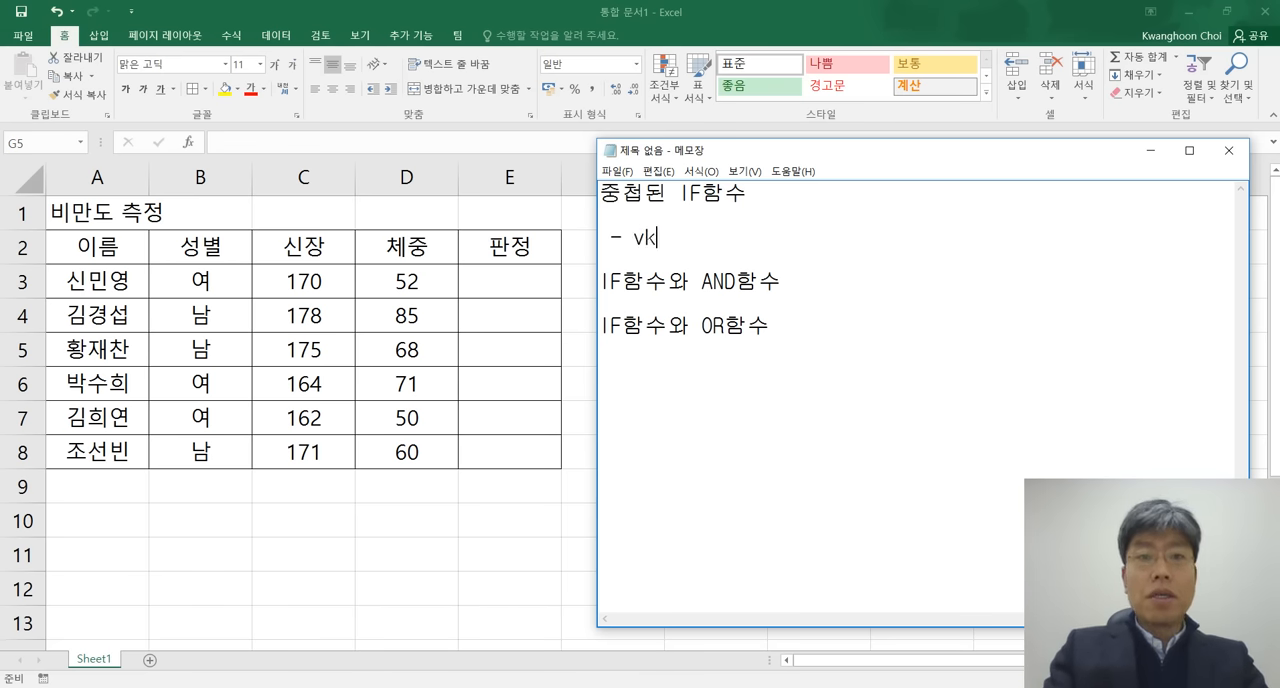
pyautogui.press('BackSpace')
pyautogui.press('BackSpace')
pyautogui.press('Hangul')
pyautogui.write('판정 : ')
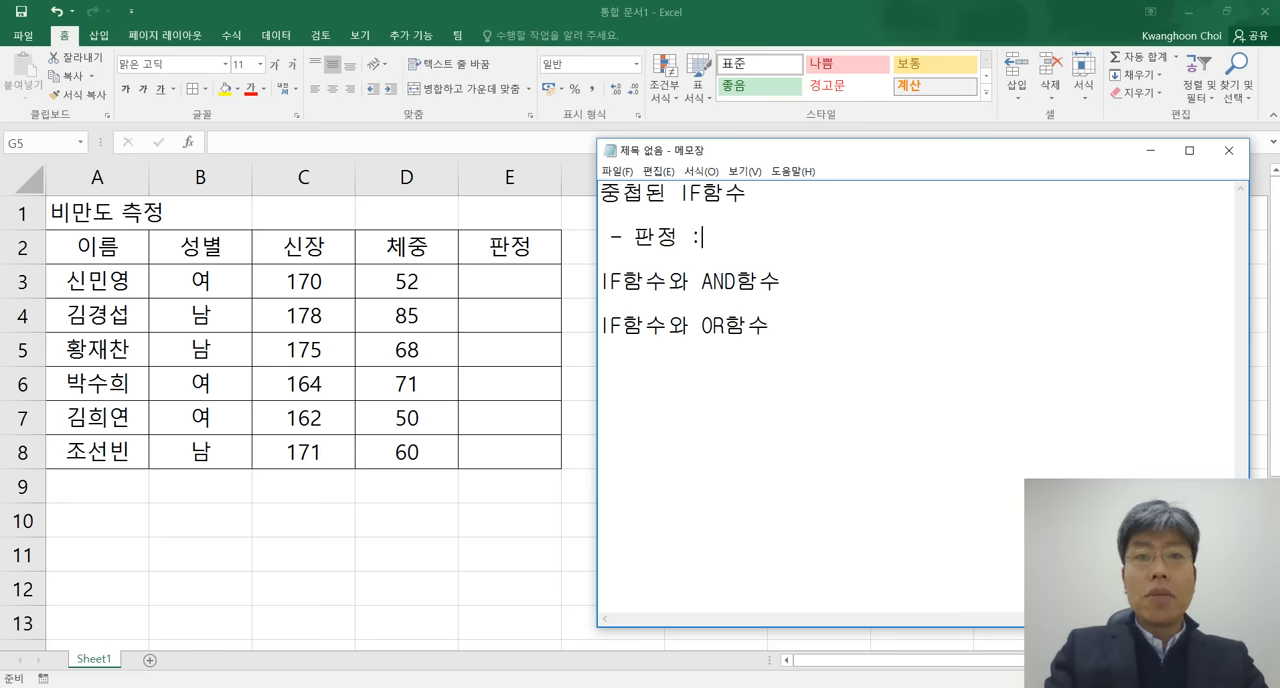
pyautogui.write('비')
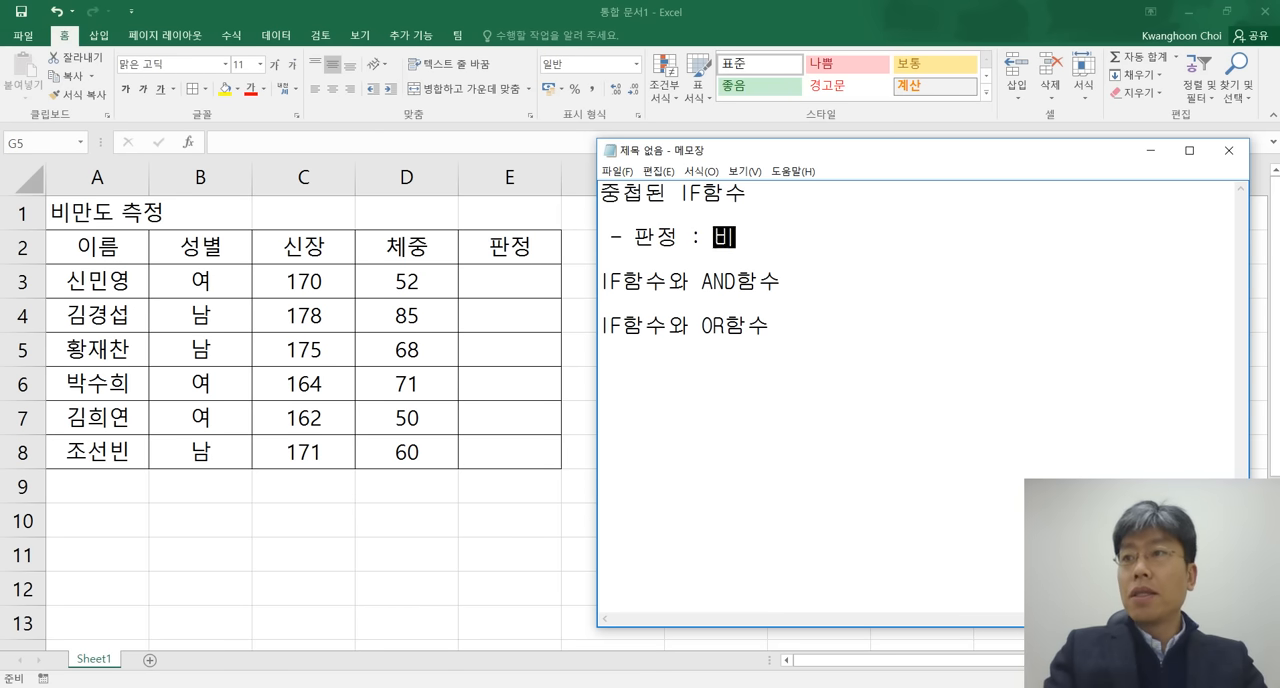
pyautogui.write('마ㄴ, 표준,')
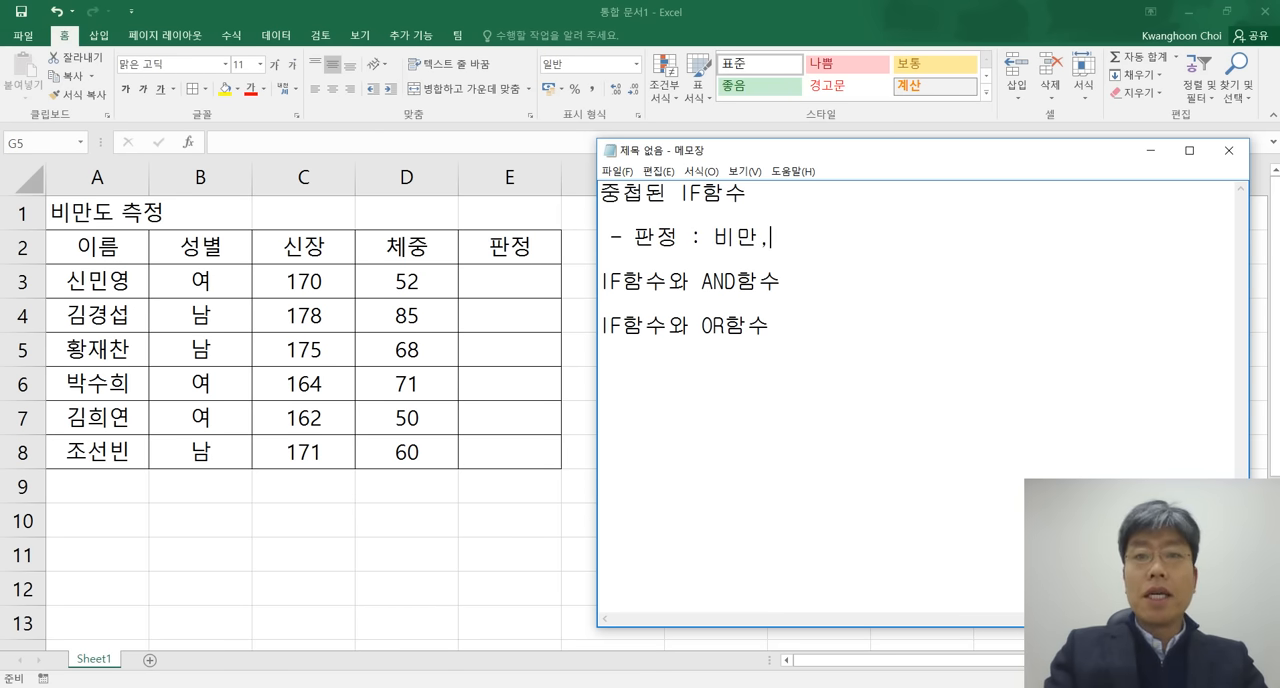
pyautogui.write(' 허약')
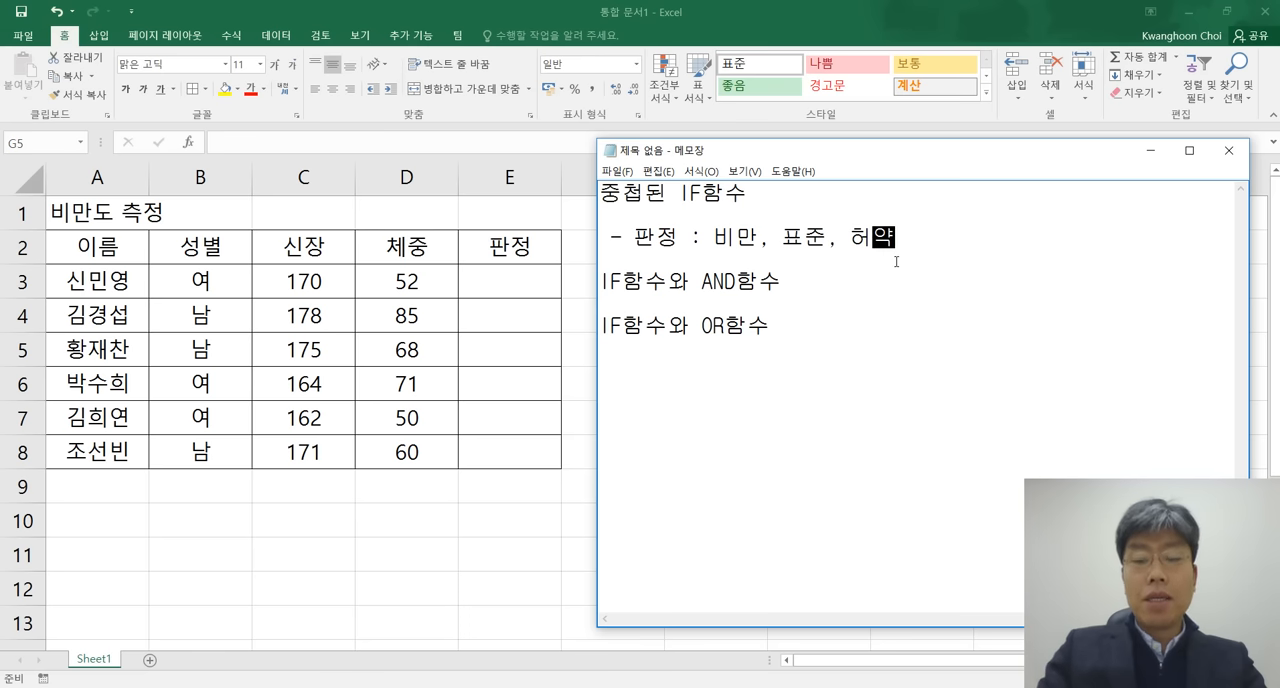
# Below the 판정 line, add the indented subheading "판정 조건" after a blank line.
pyautogui.press('Return')
pyautogui.press('Return')
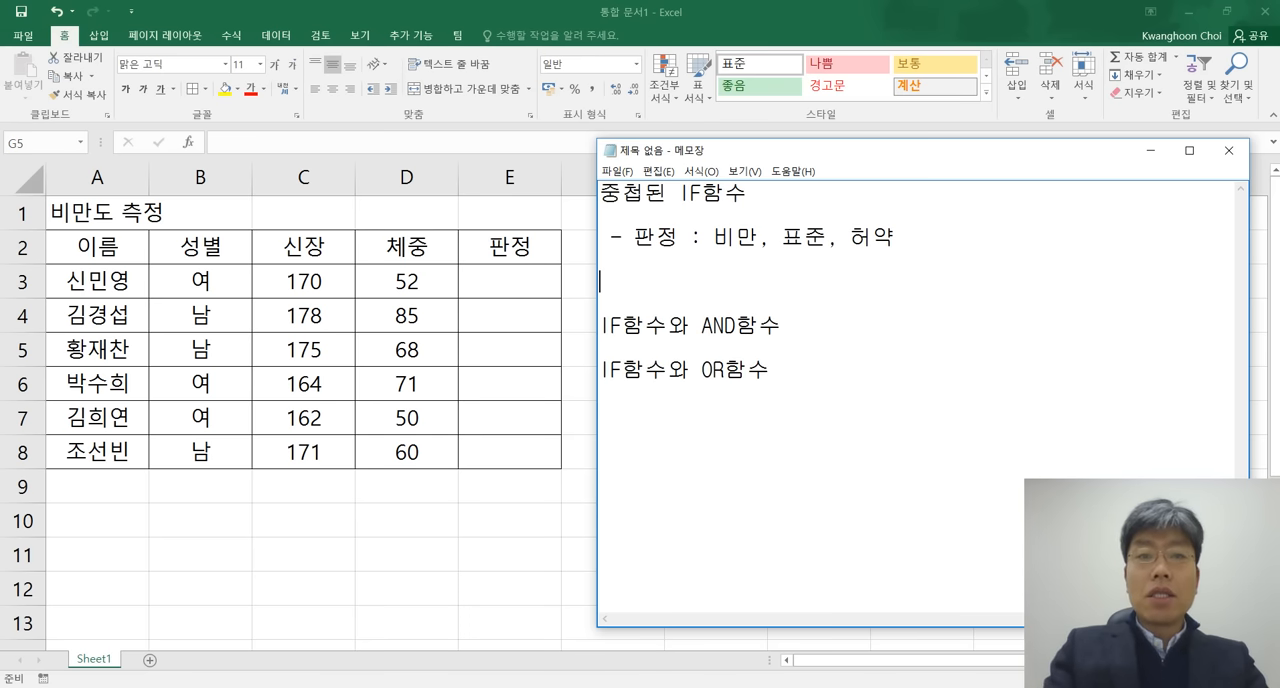
pyautogui.write('판정 조건')
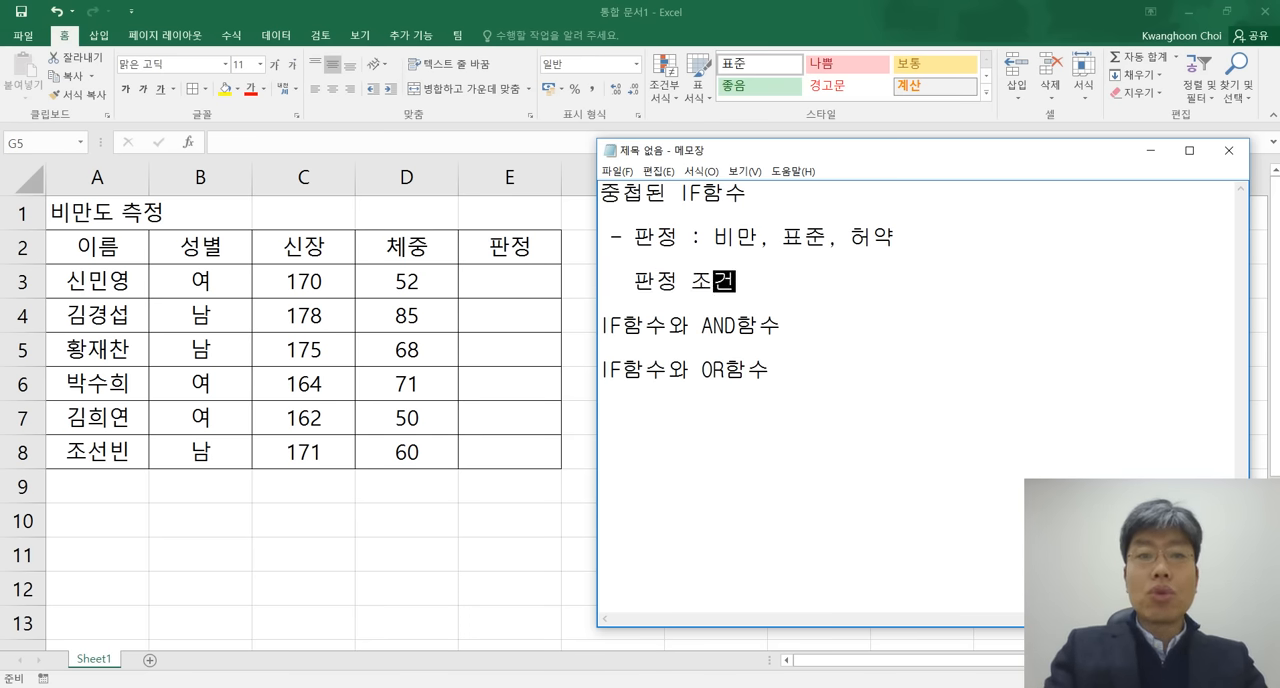
# Under "판정 조건", add the indented first condition "1) 체중 - (신장 - 110)".
pyautogui.press('Return')
pyautogui.write('1) ')
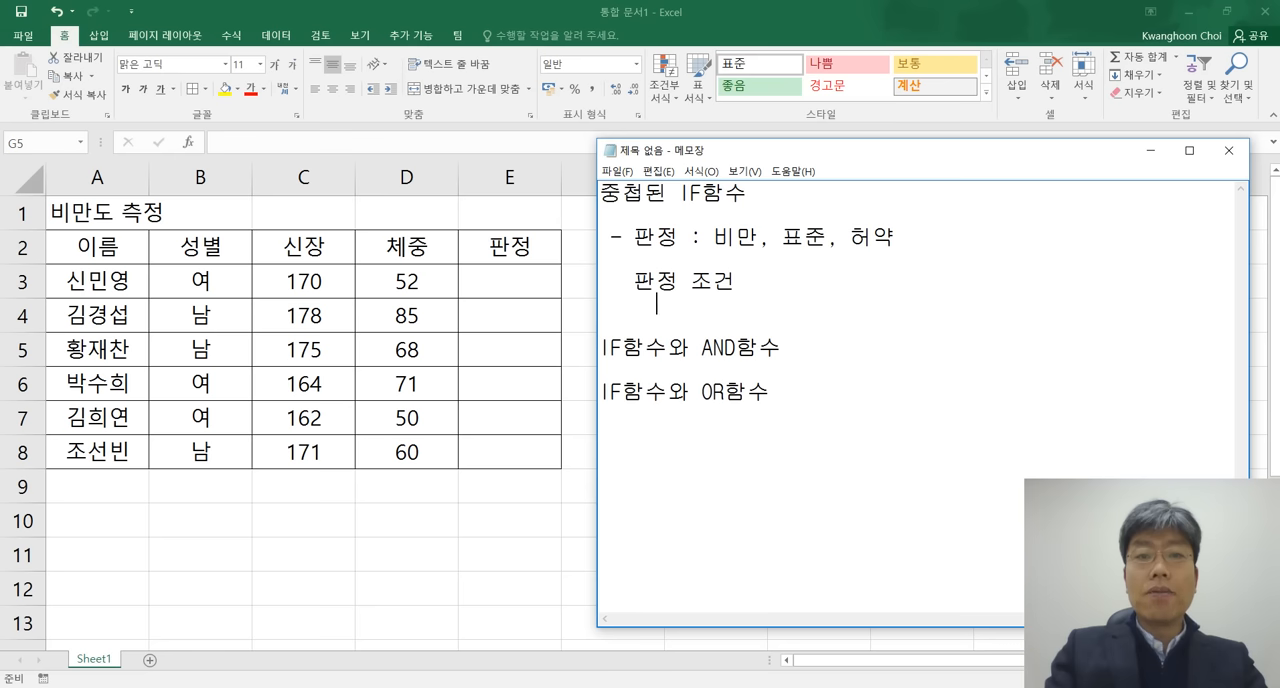
pyautogui.write('체중 - ')
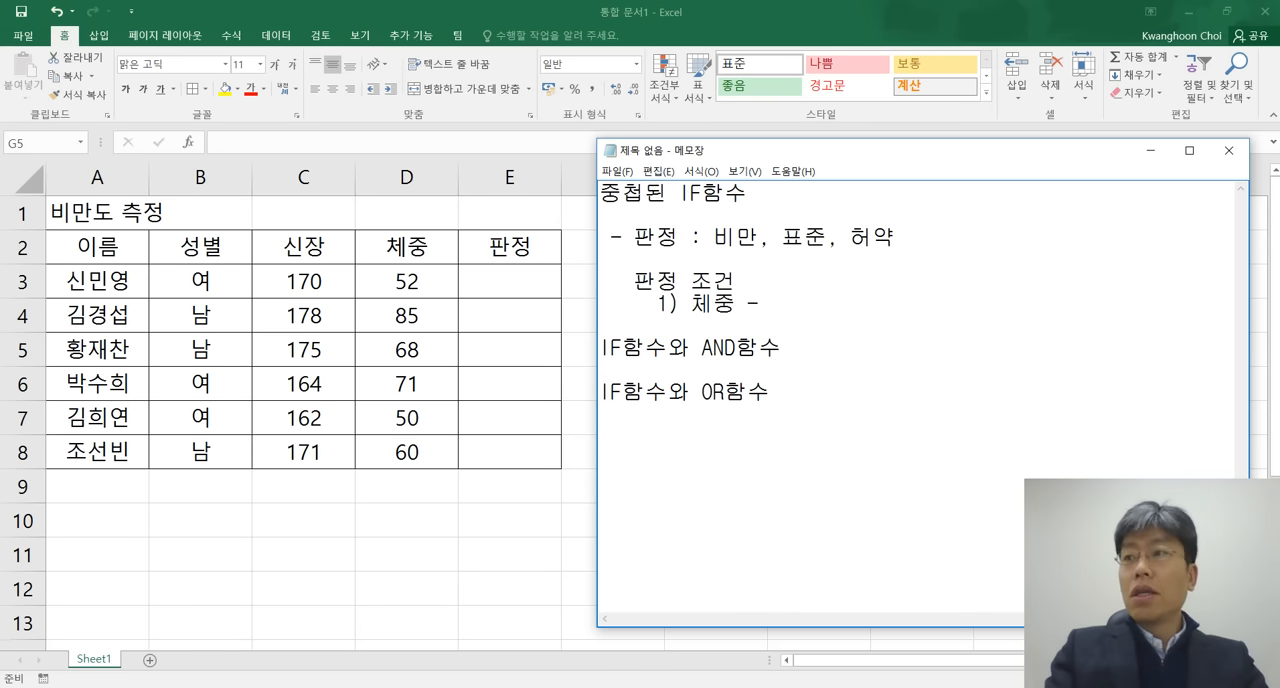
pyautogui.write('(신장 -')
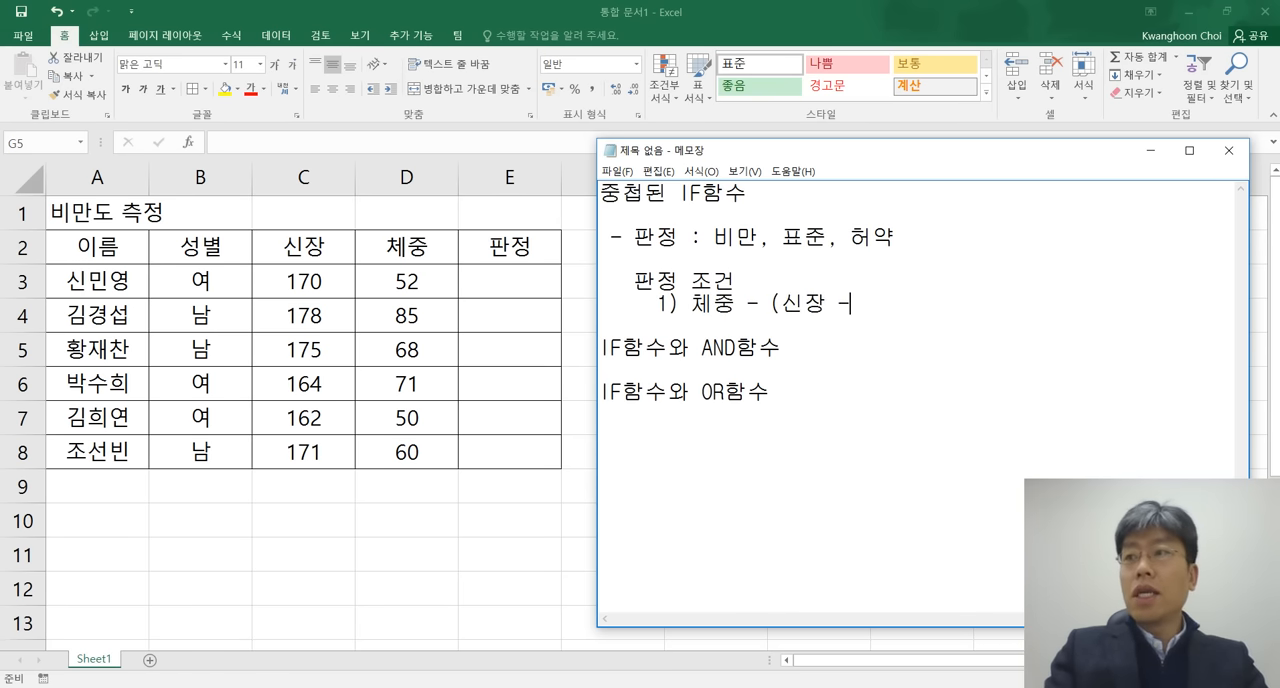
pyautogui.write(' 110)')
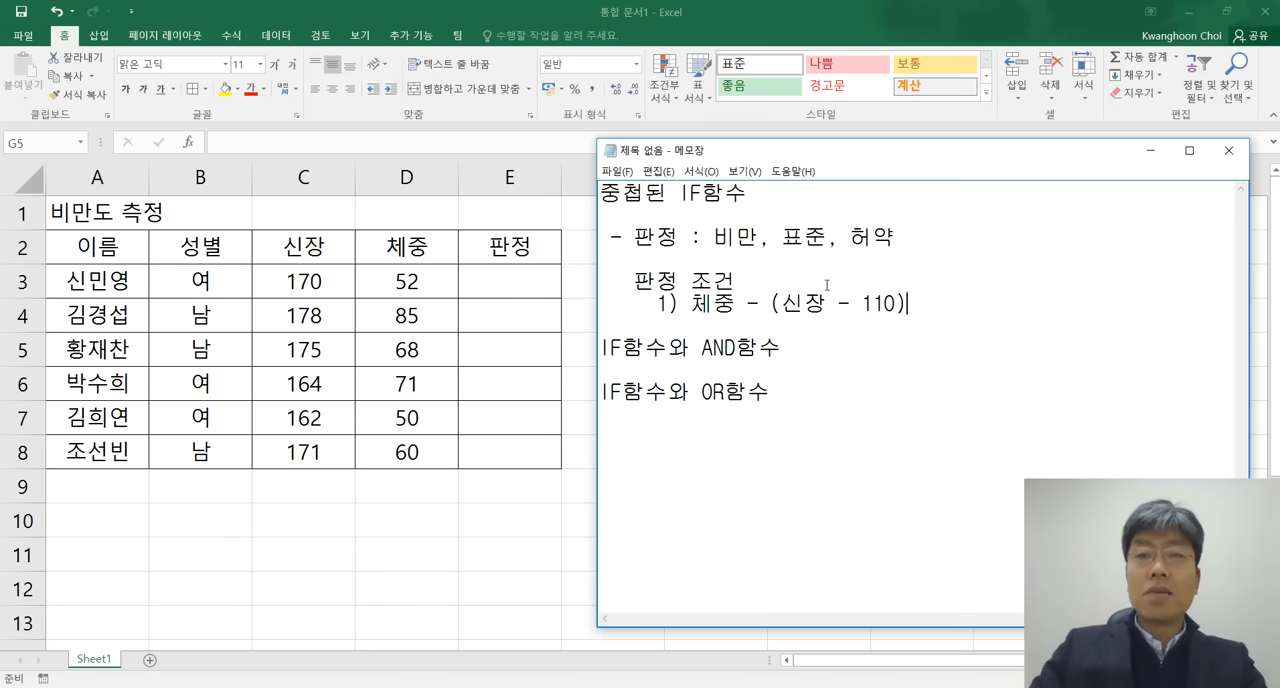
# Complete the first condition by appending " >= 6 이면 비만" after "(신장 - 110)".
pyautogui.moveTo(782, 303); pyautogui.dragTo(895, 303)
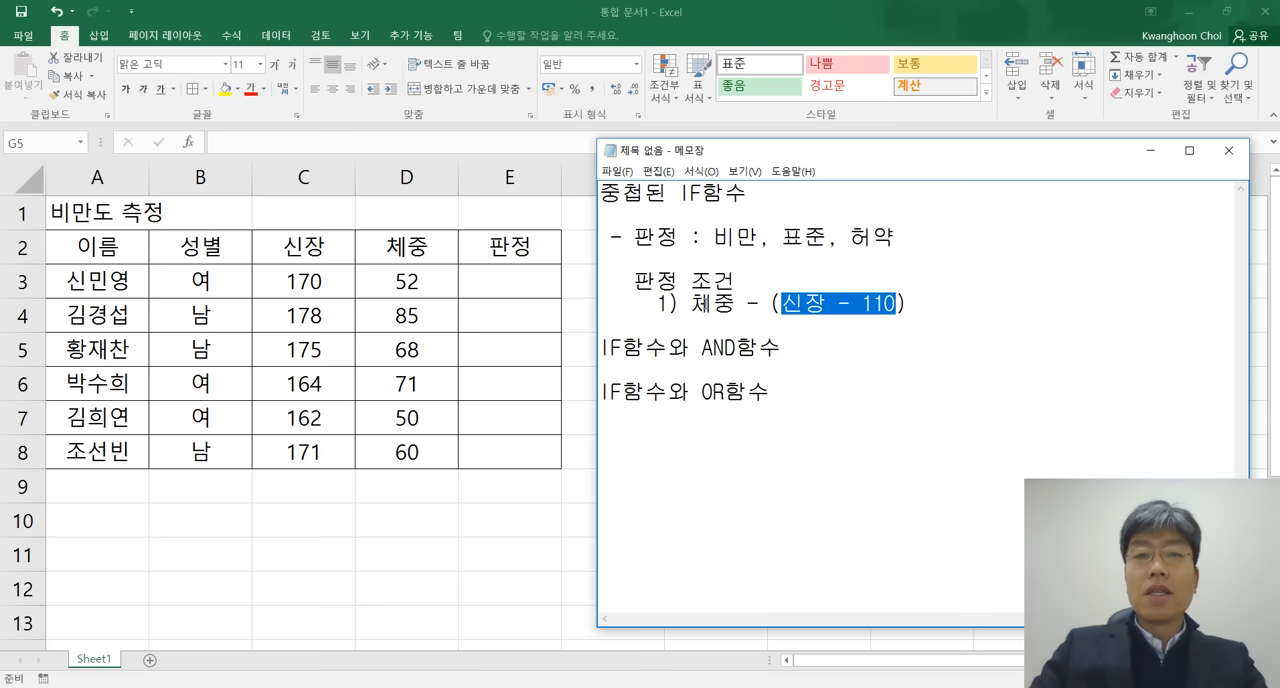
pyautogui.moveTo(690, 303); pyautogui.dragTo(737, 303)
pyautogui.click(913, 303)
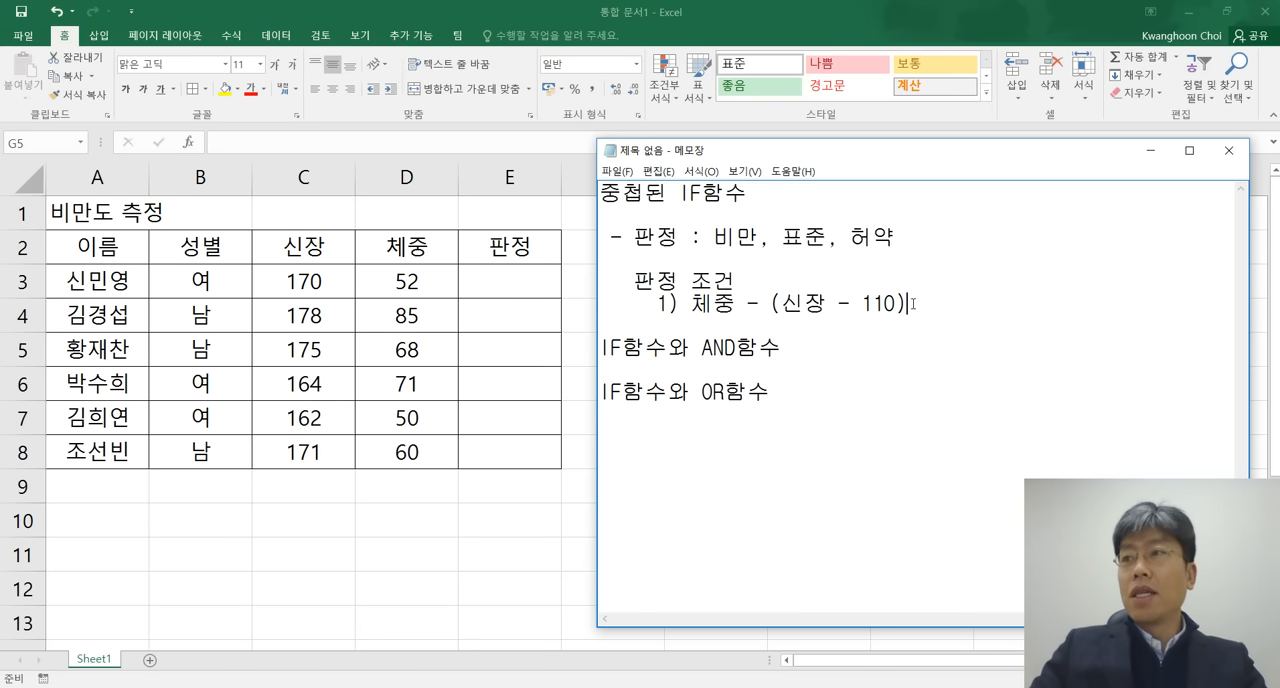
pyautogui.write('거')
pyautogui.press('BackSpace')
pyautogui.write('>= 6')
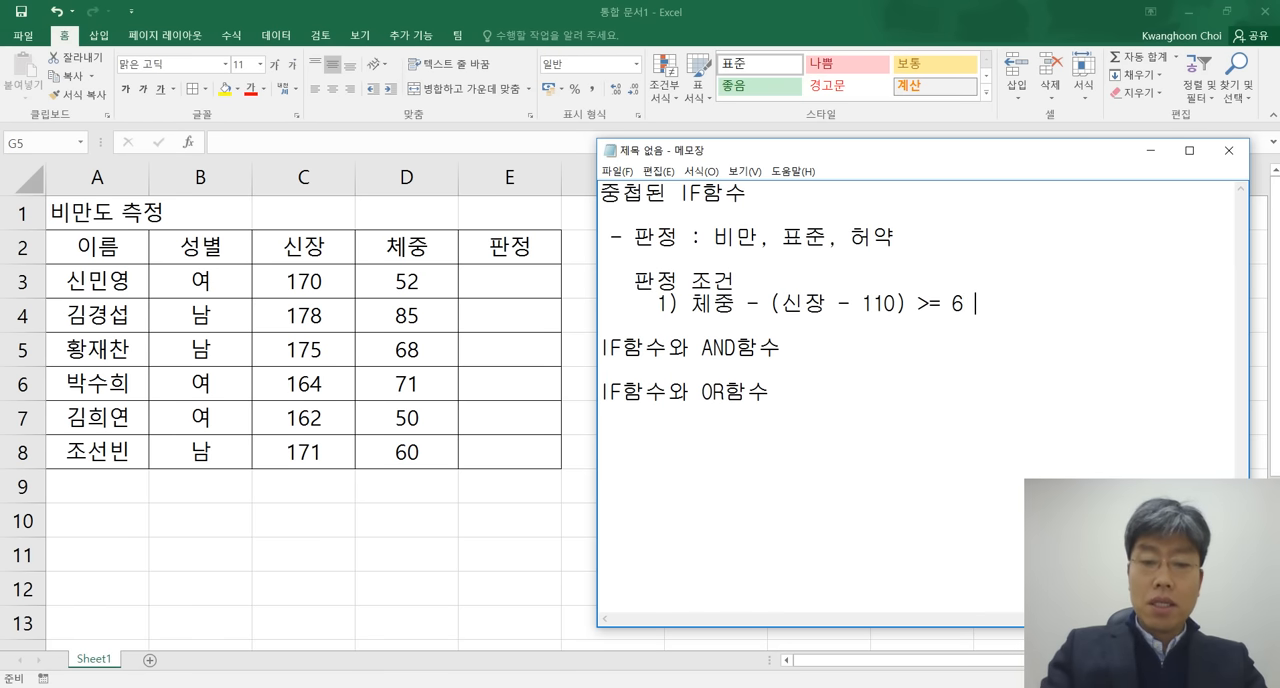
pyautogui.write('이면 ')
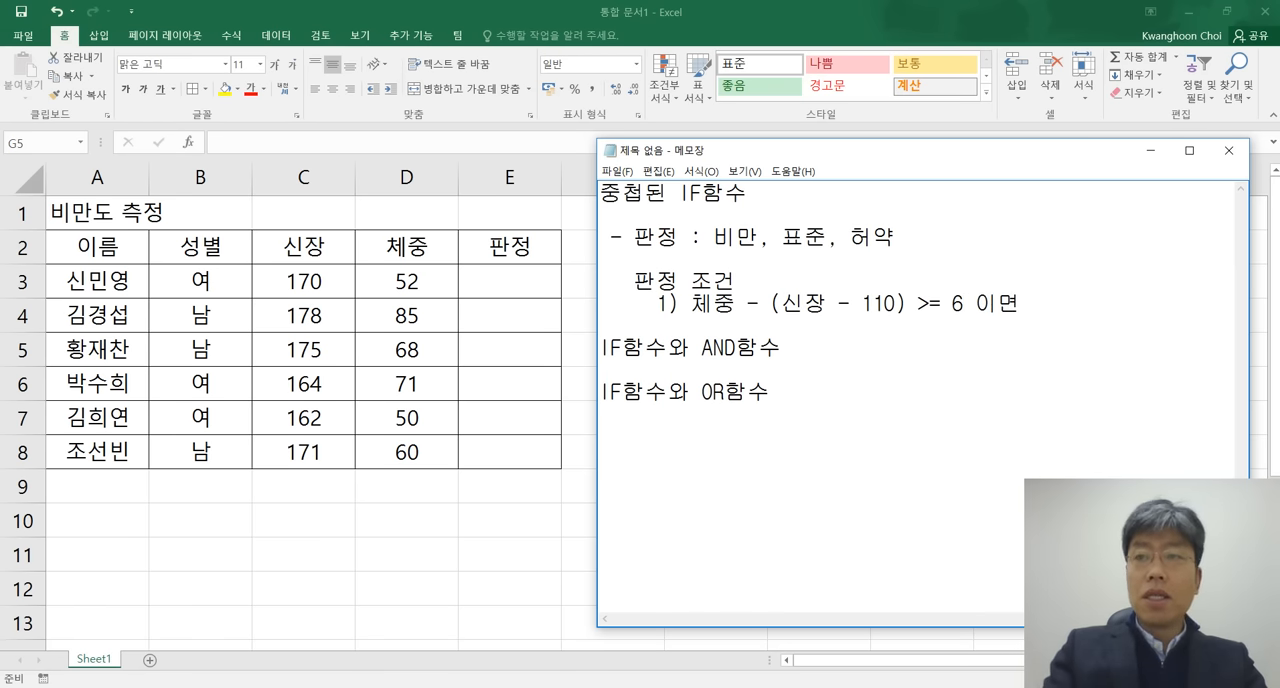
pyautogui.write('비만')
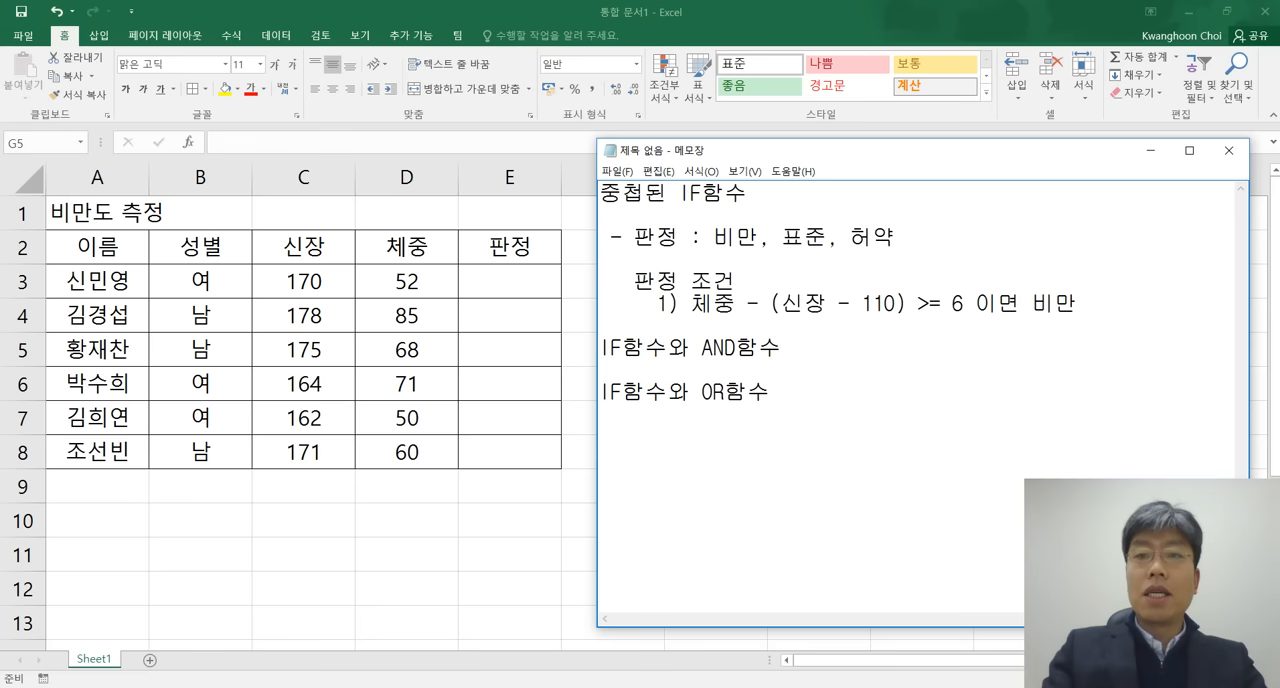
# Below the first condition, start the second condition line with "2) -5 <= ".
pyautogui.press('Return')
pyautogui.write('2)')
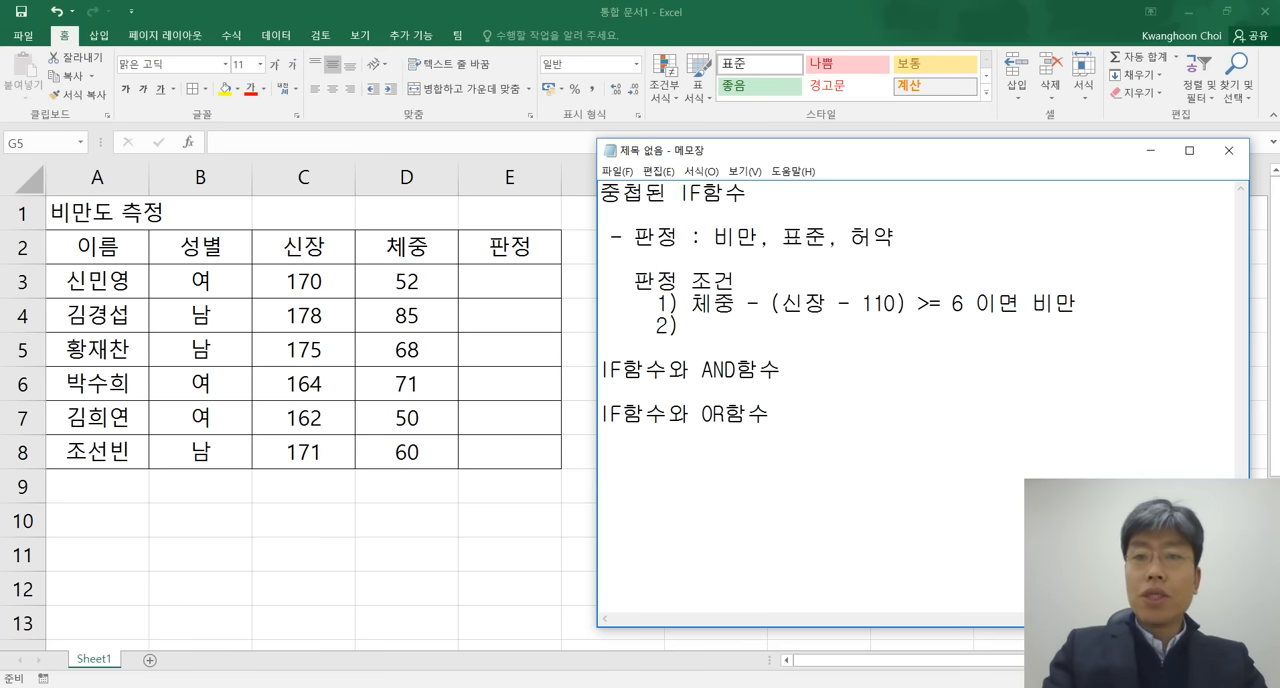
pyautogui.write('-')
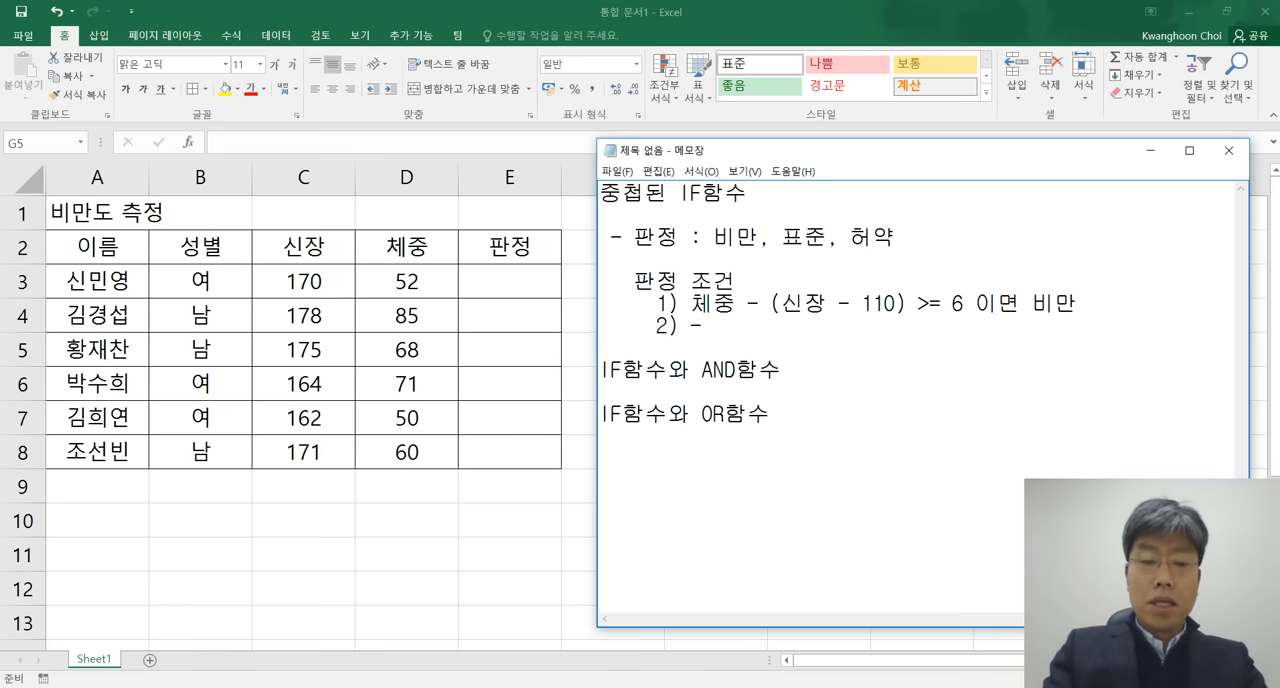
pyautogui.write('5 <=')
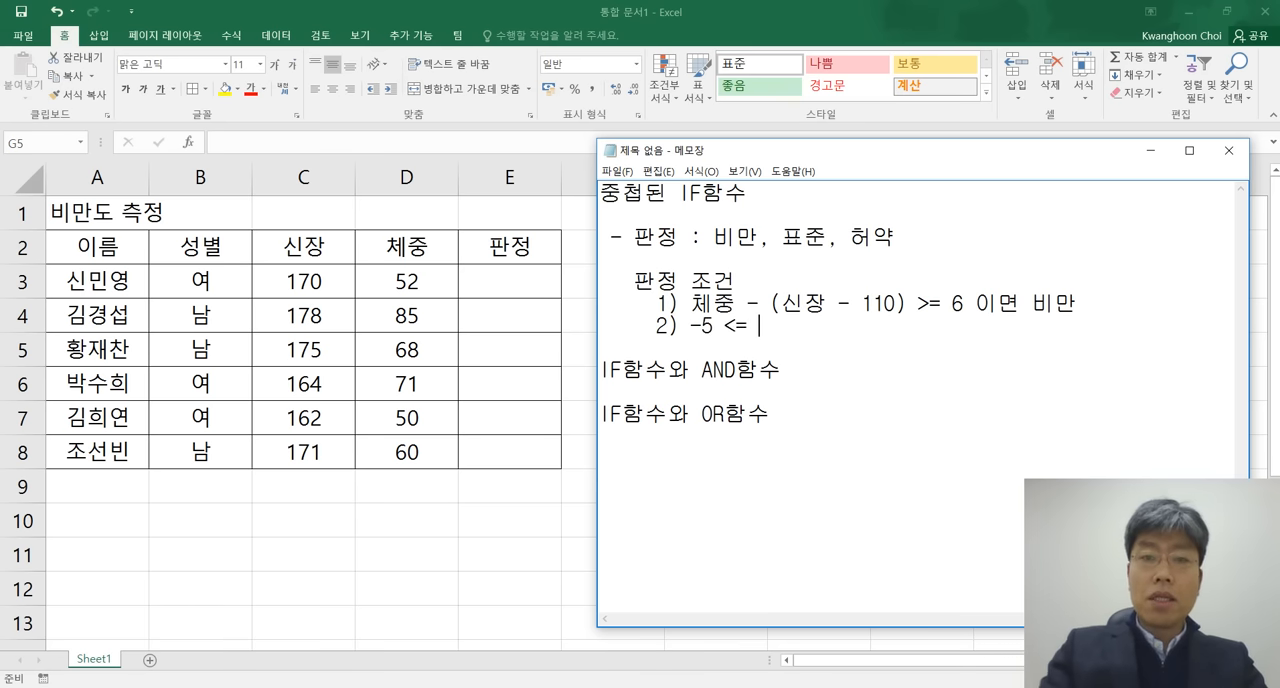
# Copy "체중 - (신장 - 110)" from the first condition into the second after "-5 <=", and append "< 6".
pyautogui.press('Up')
pyautogui.moveTo(690, 302); pyautogui.dragTo(908, 302)
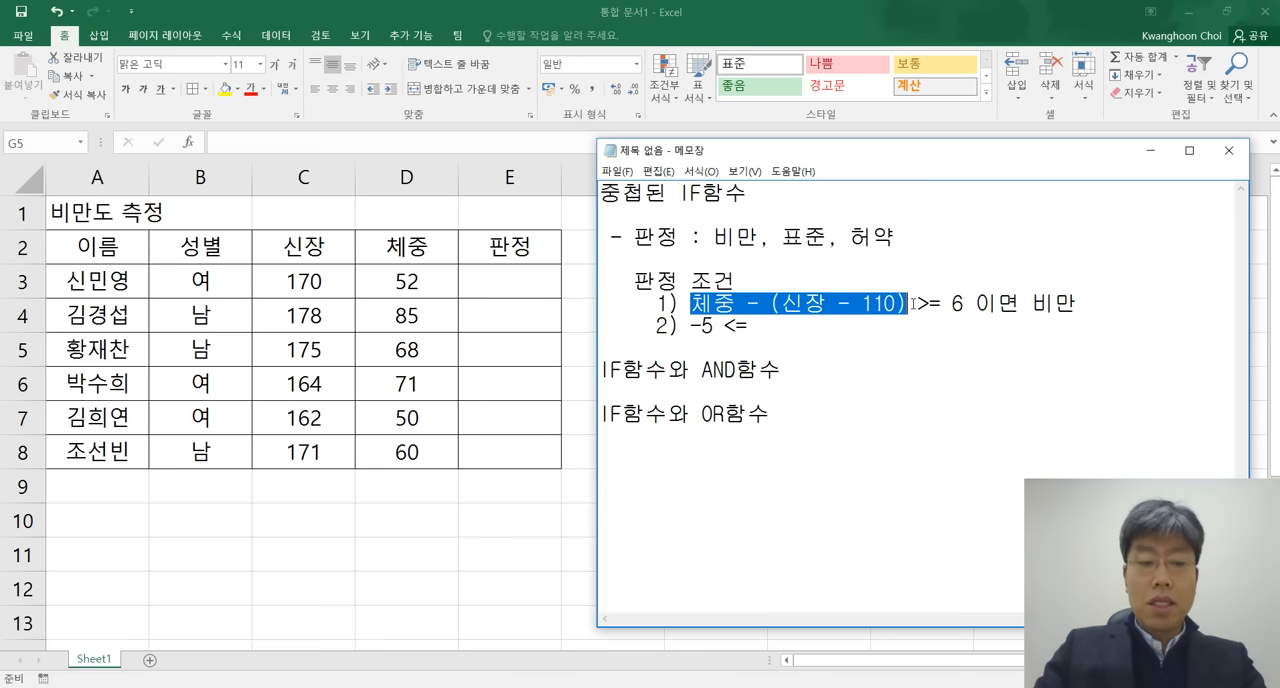
pyautogui.hotkey('ctrl', 'c')
pyautogui.press('Down')
pyautogui.hotkey('ctrl', 'v')
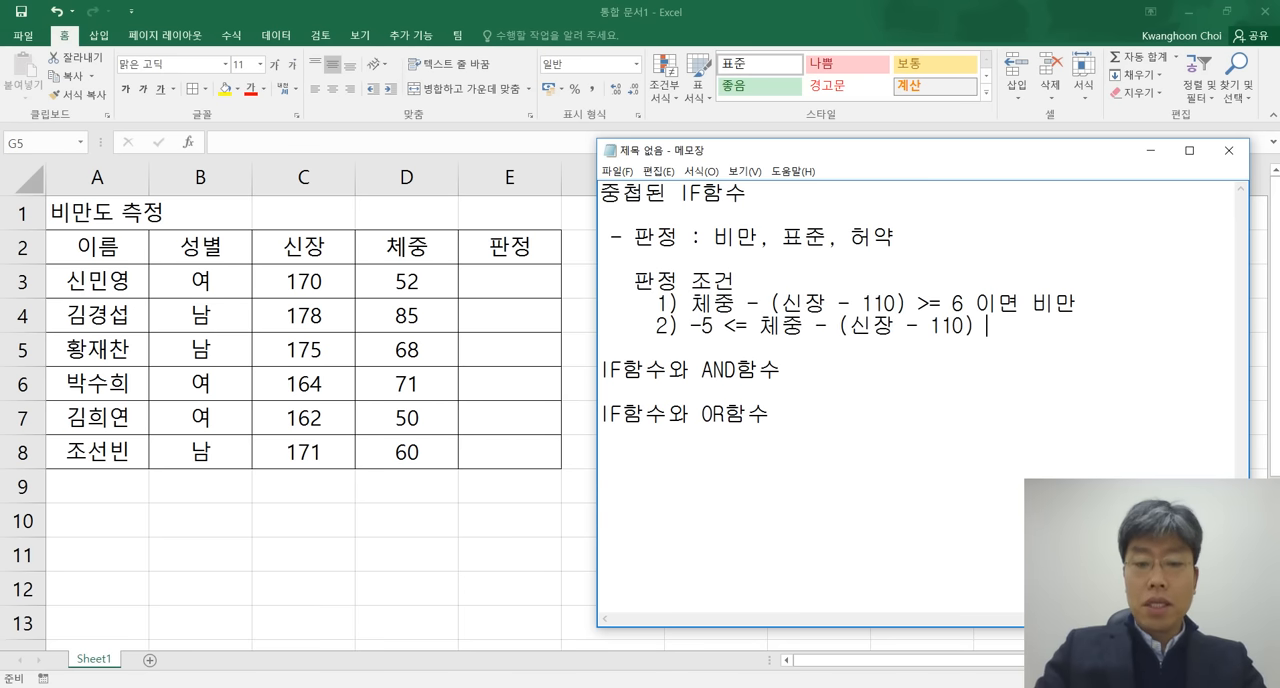
pyautogui.write('< 6')
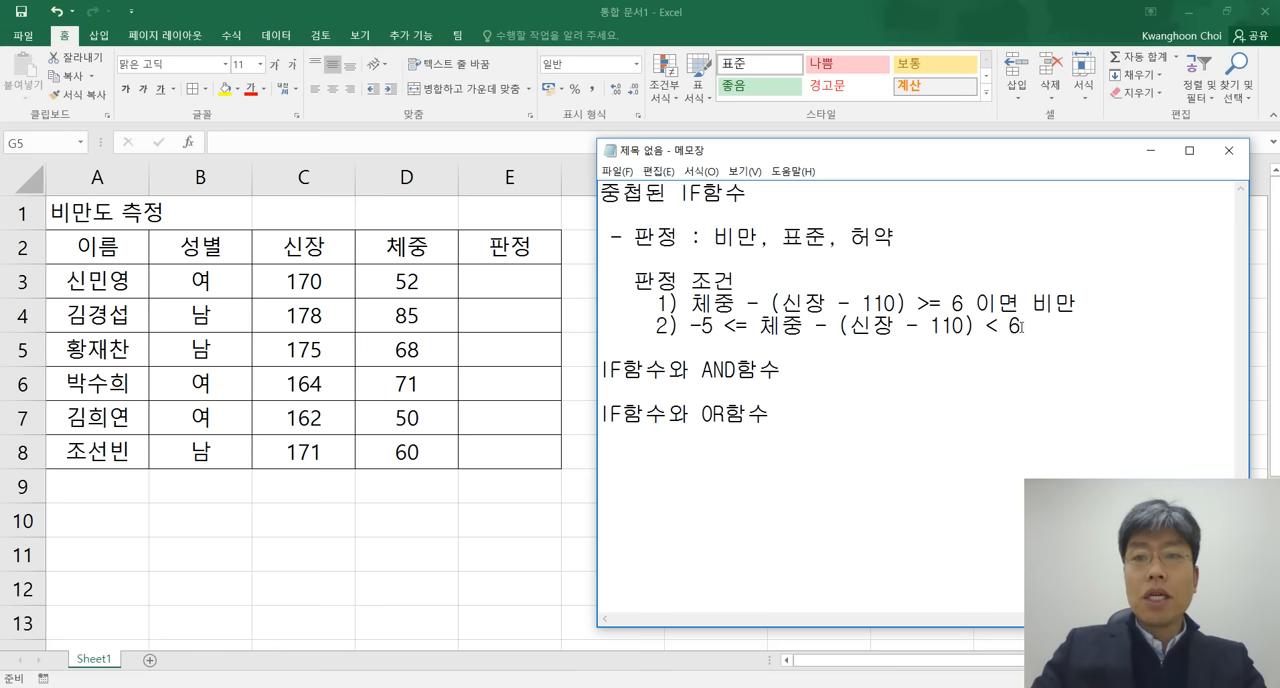
# Complete the second condition by appending " 이면 표준" after "< 6".
pyautogui.moveTo(1021, 326); pyautogui.dragTo(757, 320)
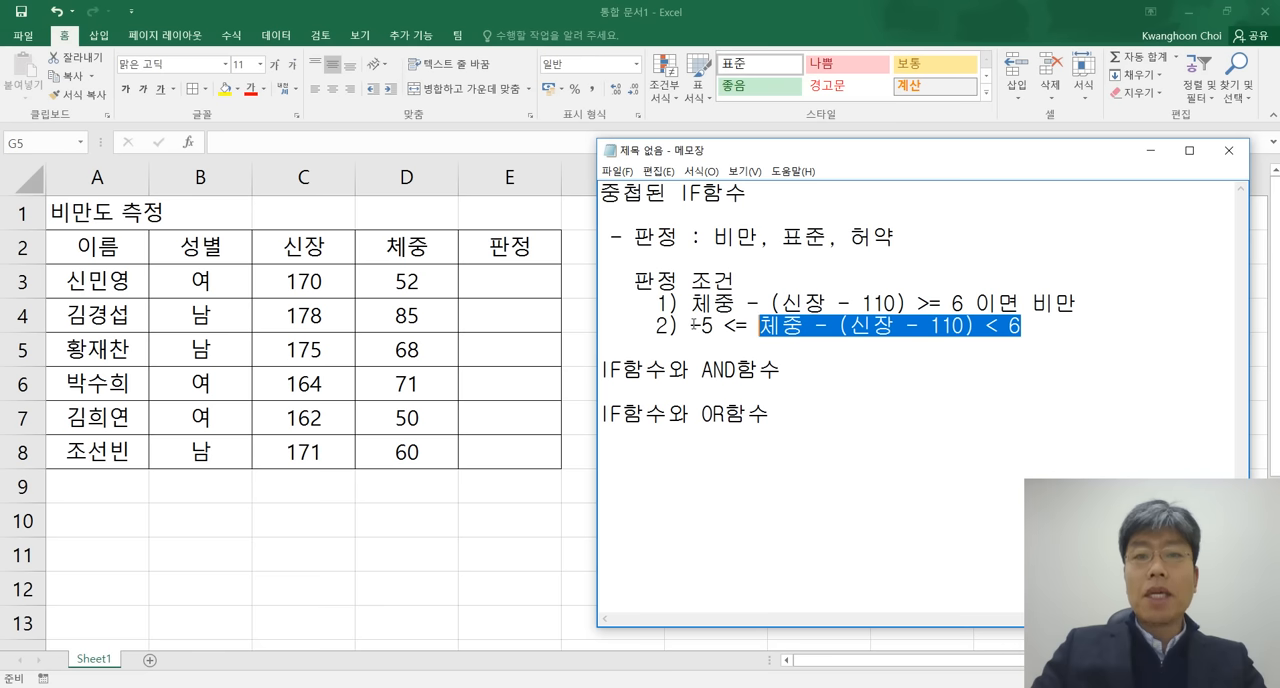
pyautogui.moveTo(692, 325); pyautogui.dragTo(759, 325)
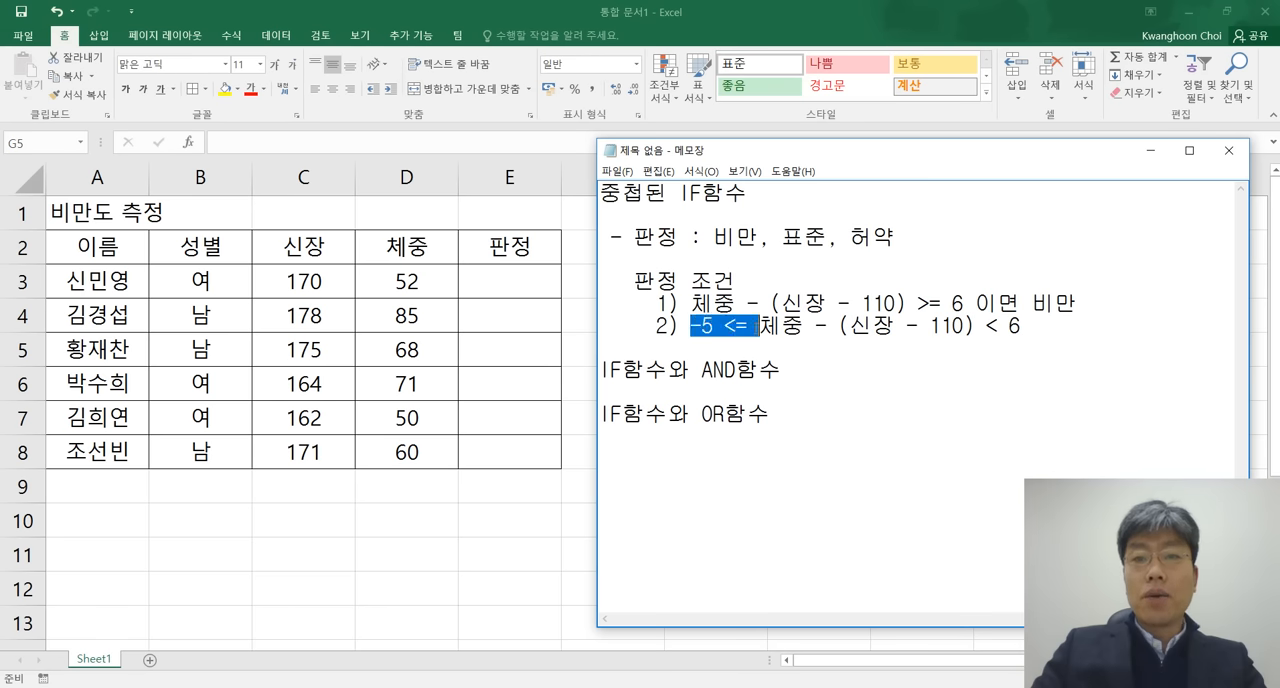
pyautogui.click(1082, 329)
pyautogui.write('ㅇㅁ')
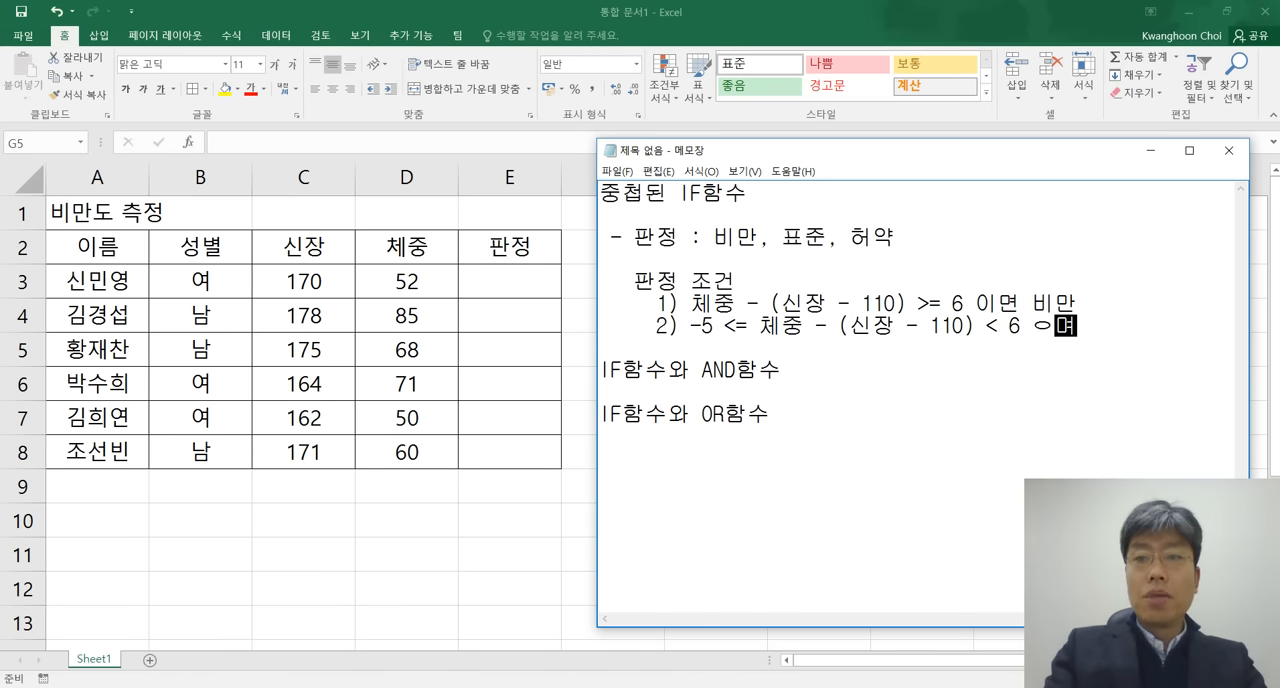
pyautogui.press('BackSpace')
pyautogui.press('BackSpace')
pyautogui.write('이면')
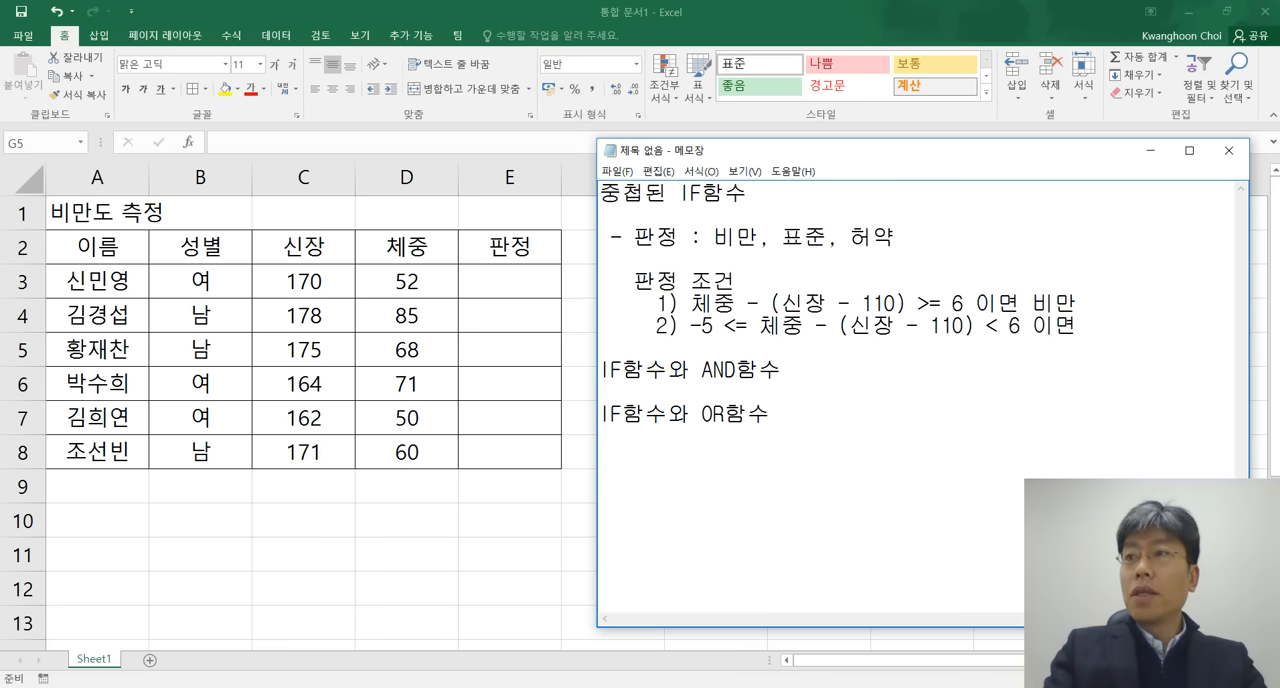
pyautogui.write(' 표준')
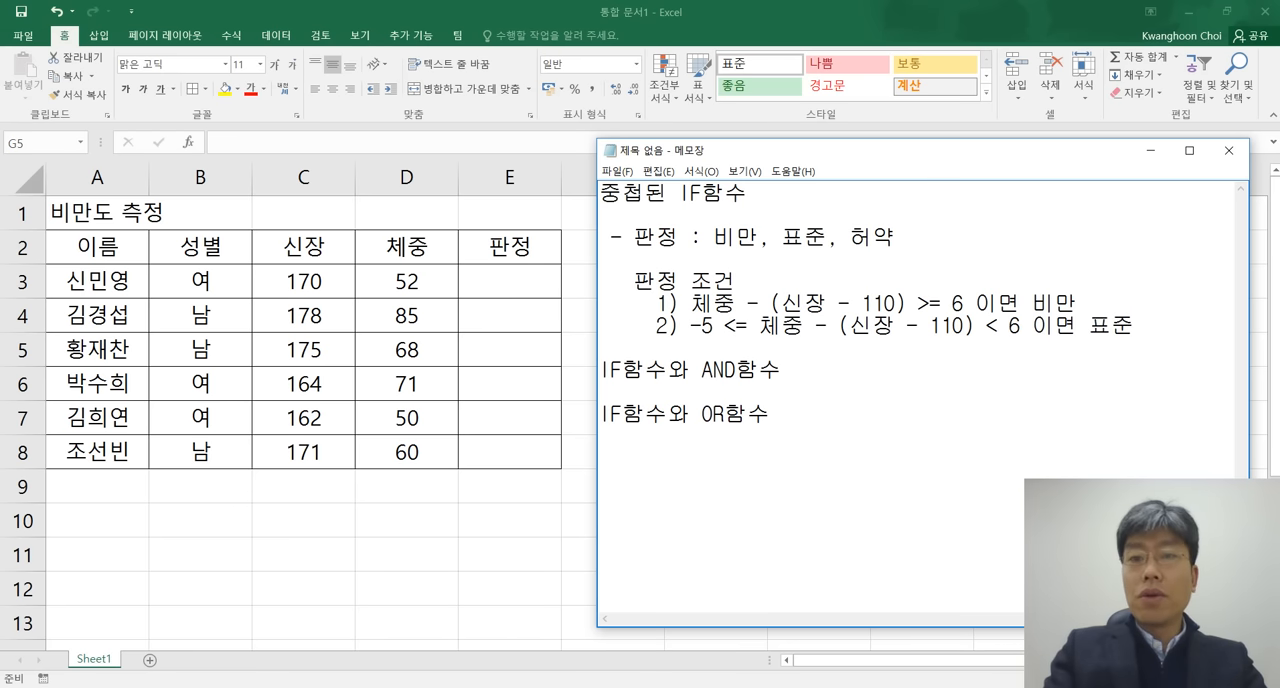
# Add the third condition line "3) 체중 - (신장 - 110) < -5 이면 허약", reusing the copied expression.
pyautogui.press('Return')
pyautogui.write('3)')
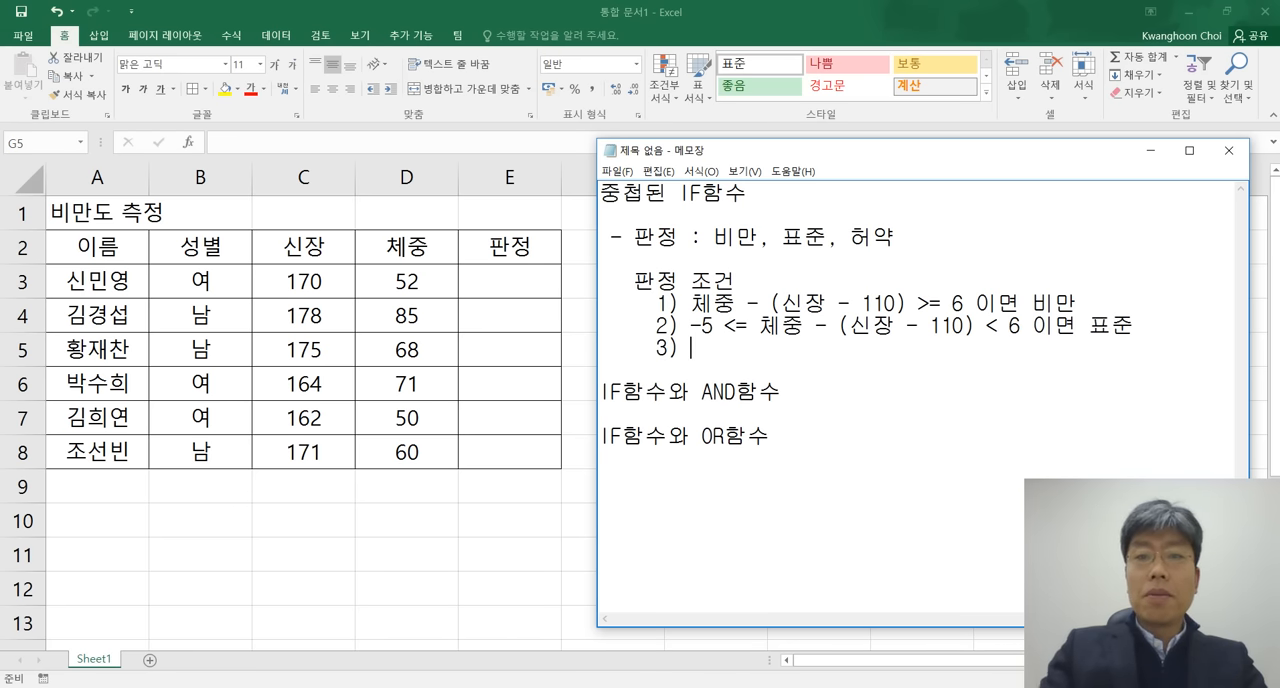
pyautogui.hotkey('ctrl', 'v')
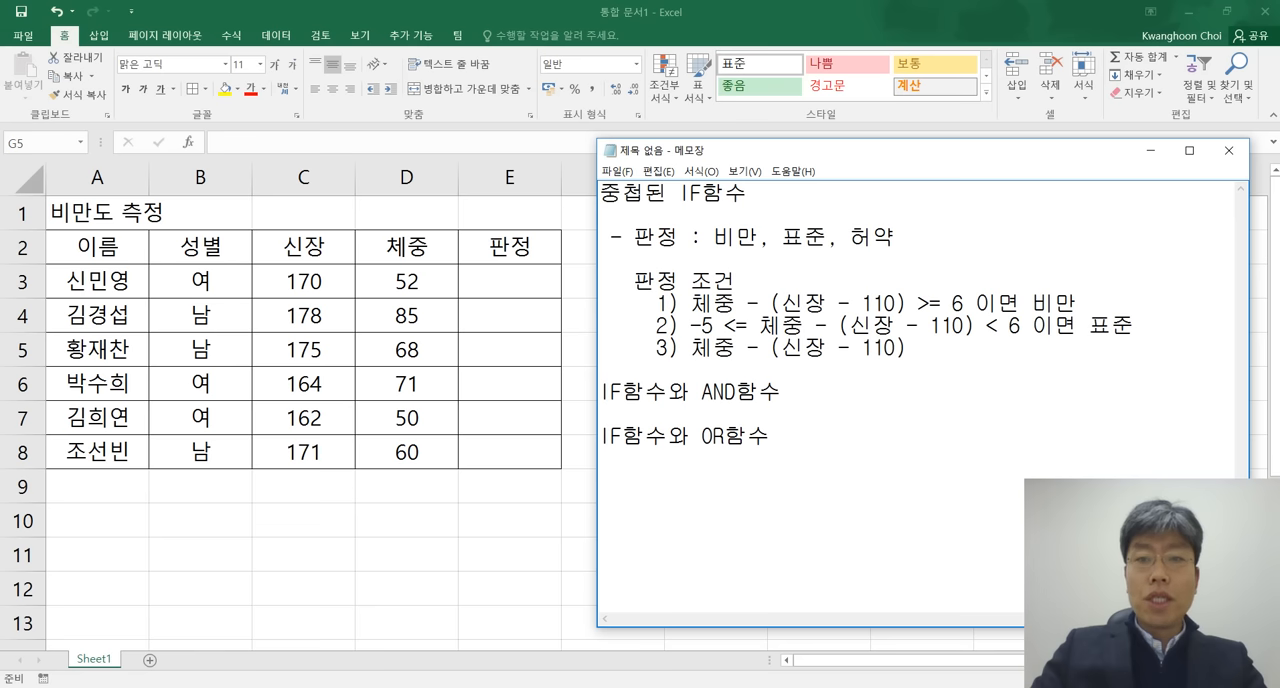
pyautogui.write('< ')
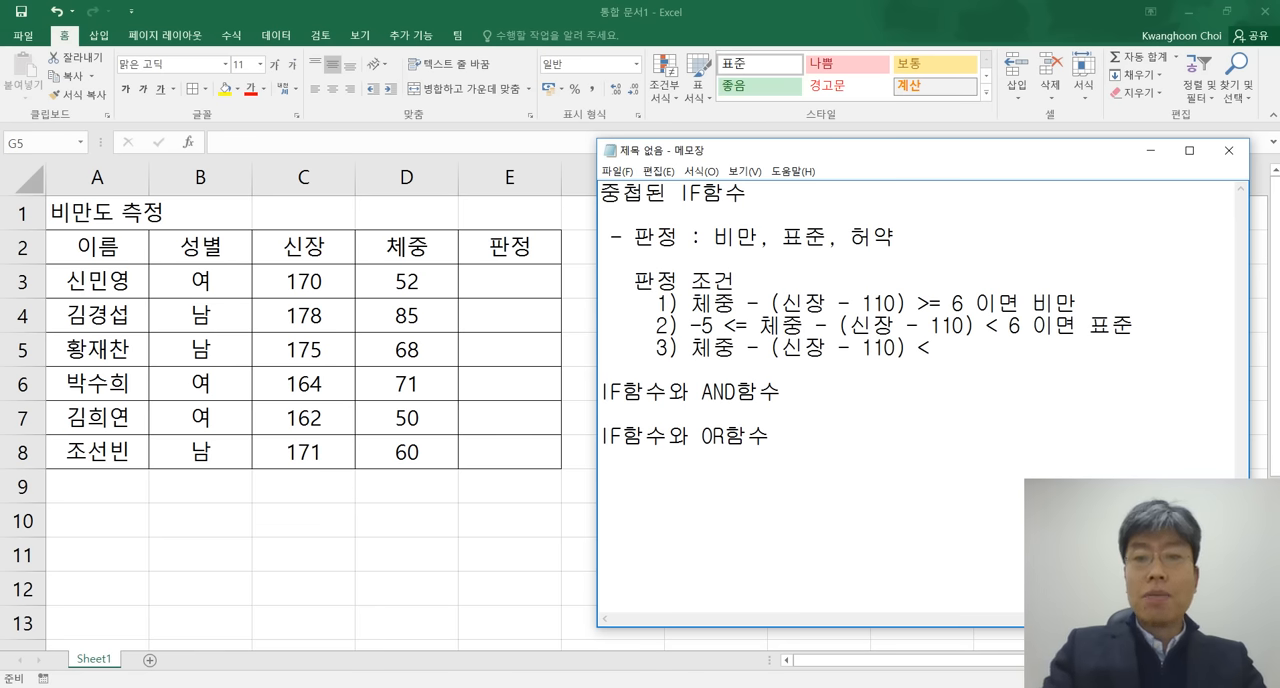
pyautogui.write('5')
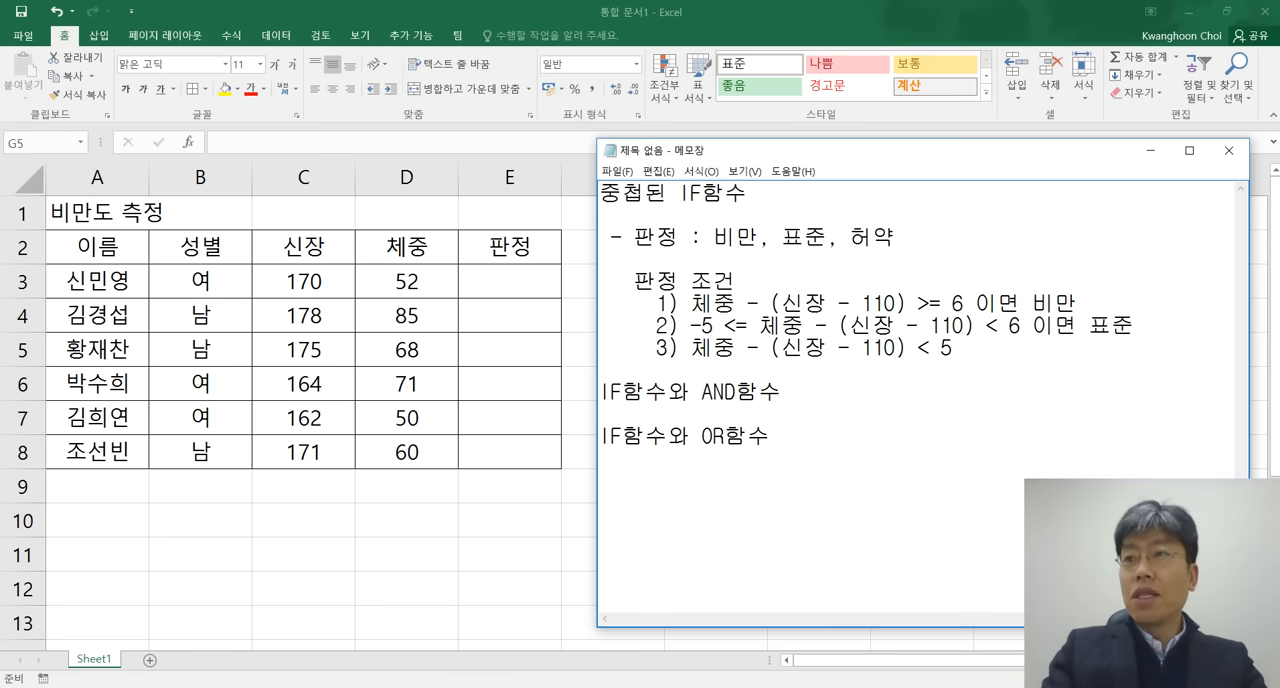
pyautogui.press('BackSpace')
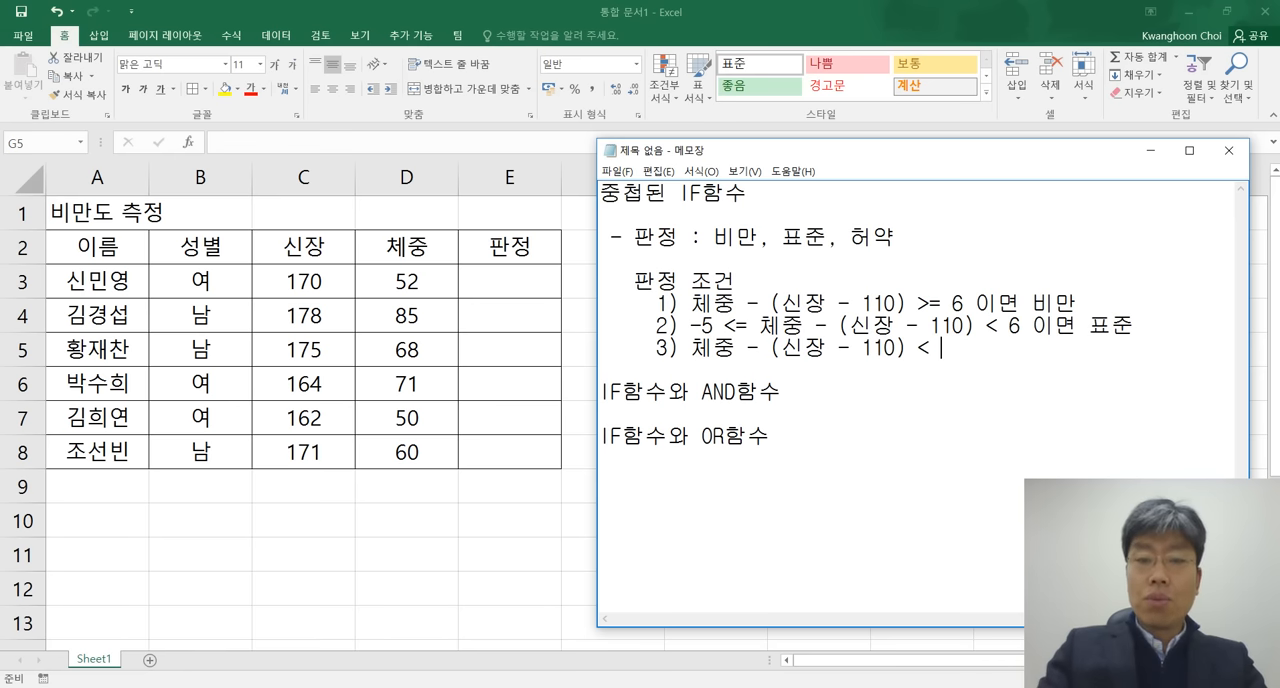
pyautogui.write('-5')
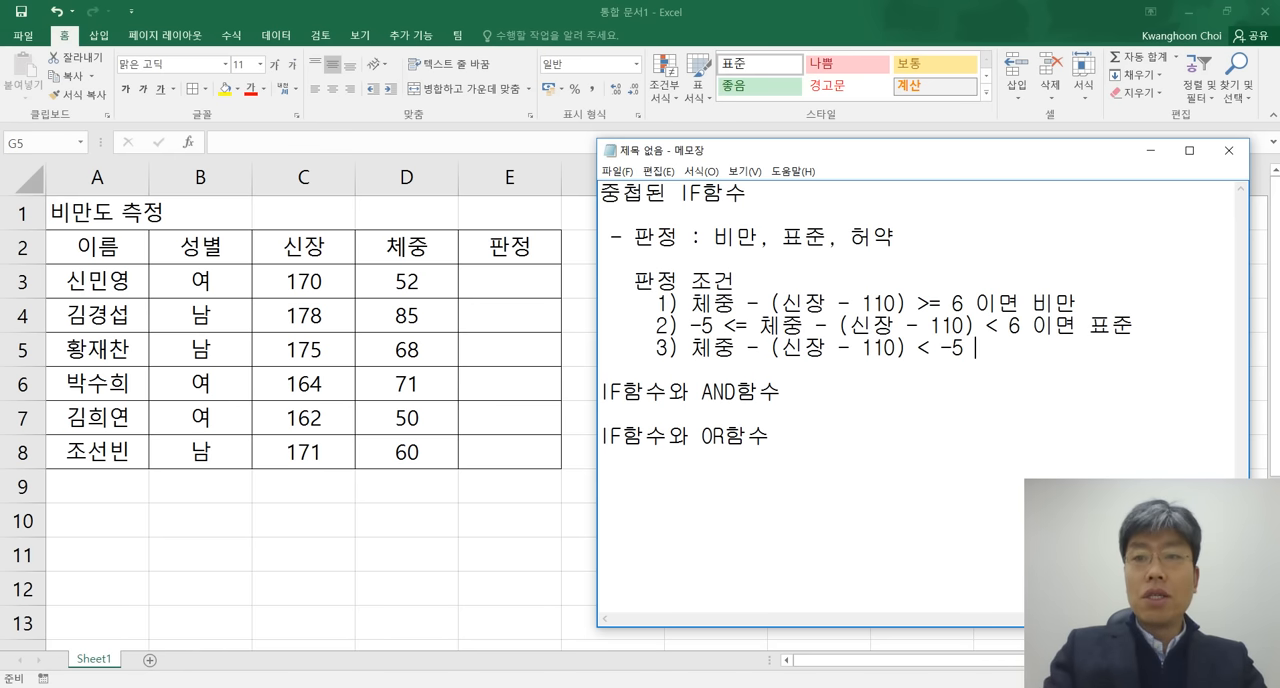
pyautogui.write(' 이면 ')
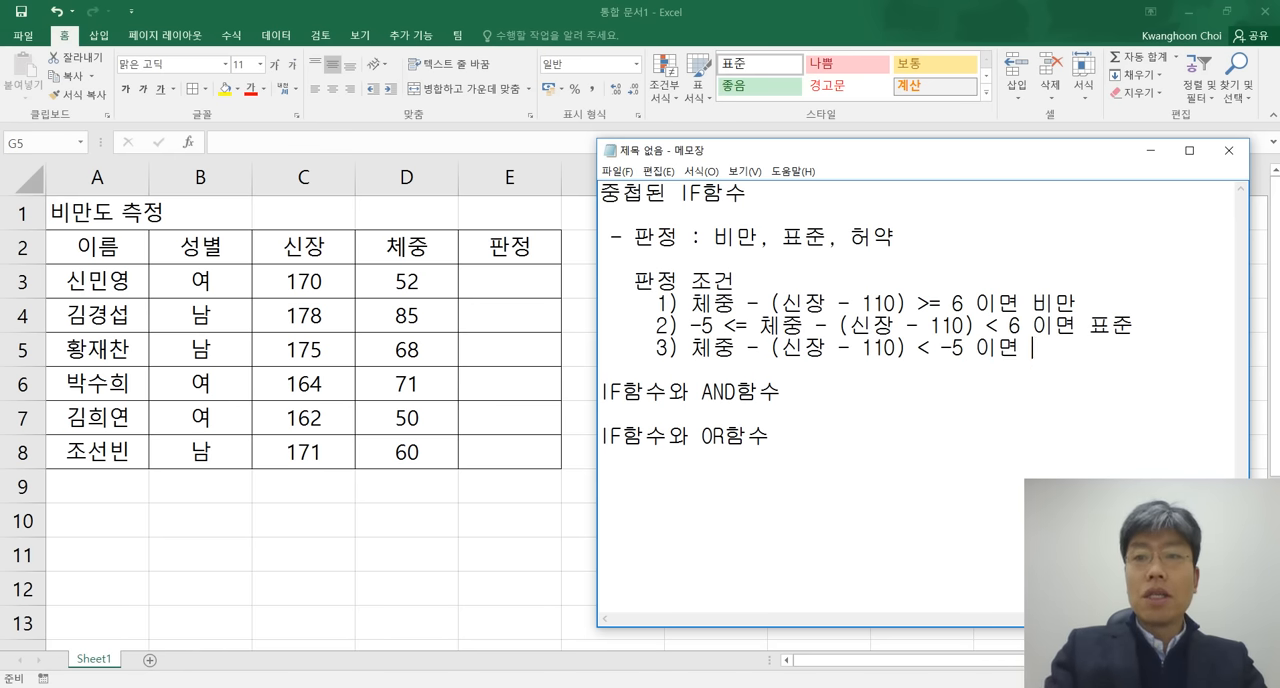
pyautogui.write('허약')
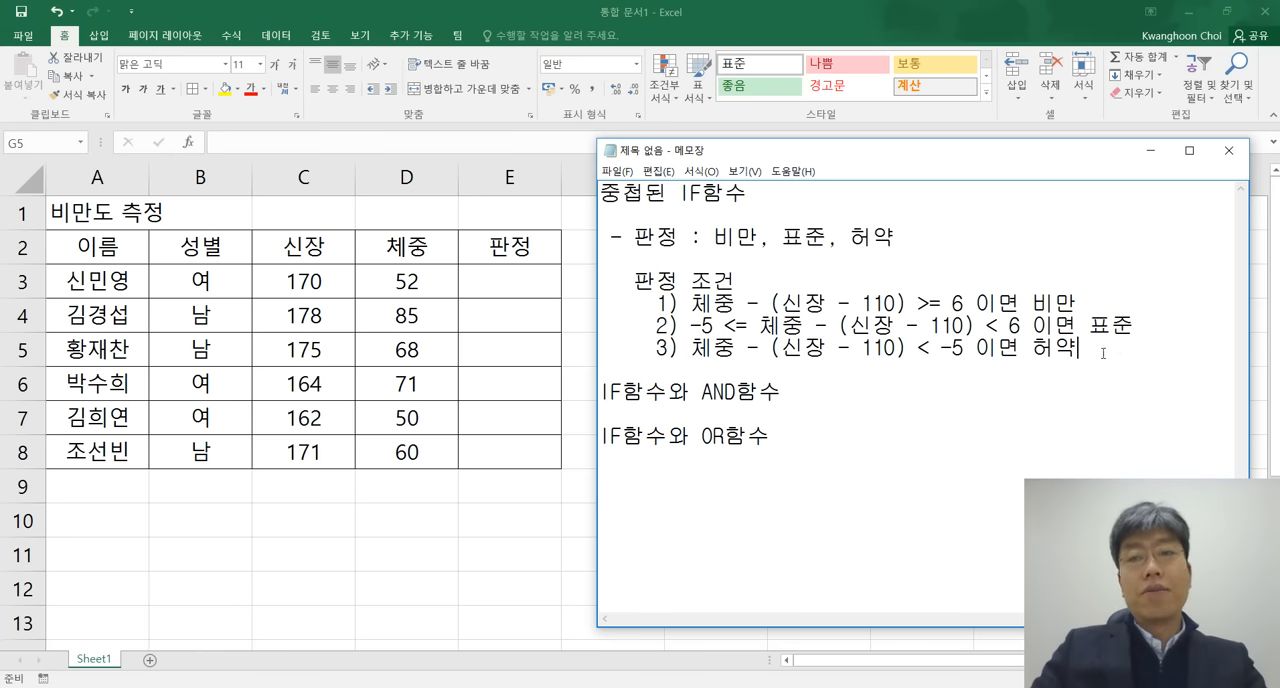
pyautogui.moveTo(1103, 353); pyautogui.dragTo(738, 326)
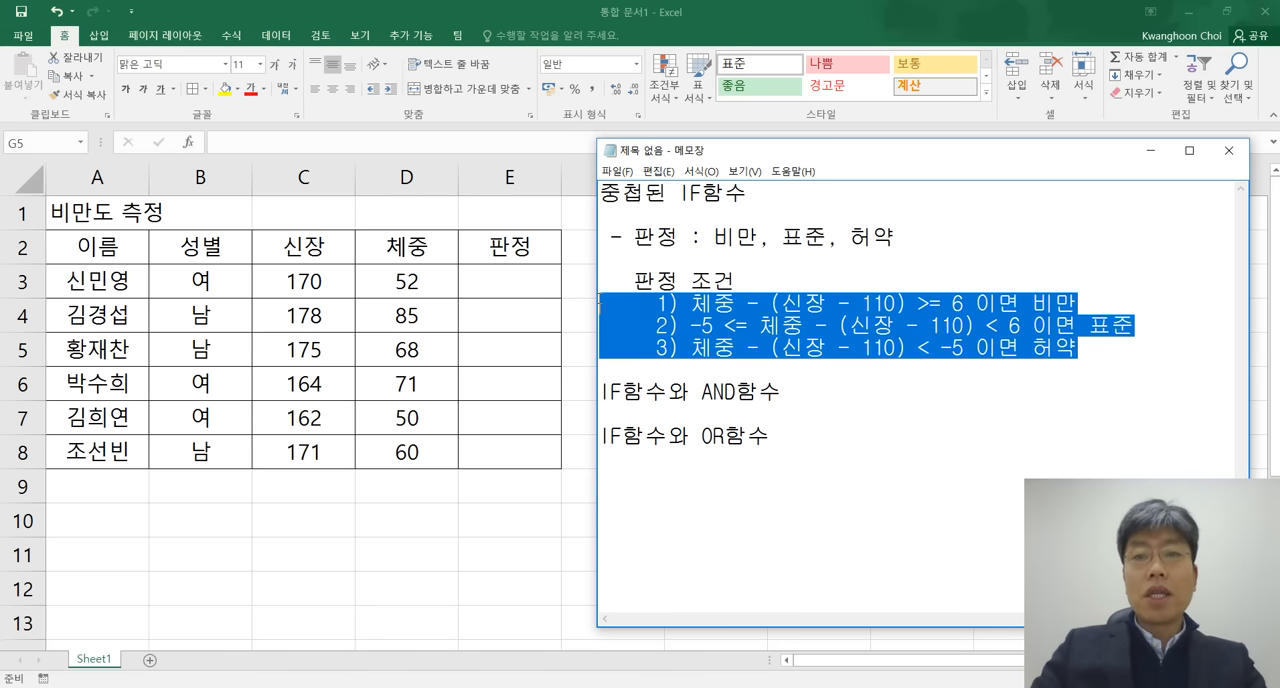
pyautogui.click(1104, 355)
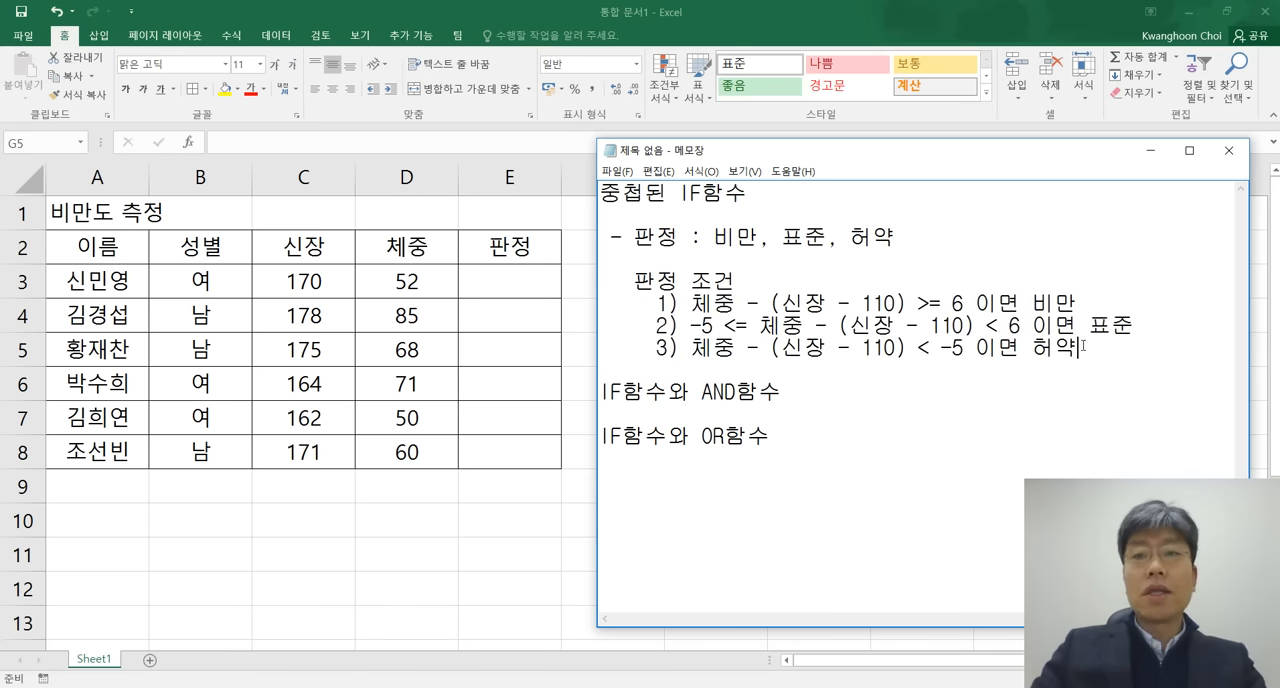
pyautogui.moveTo(967, 302); pyautogui.dragTo(691, 349)
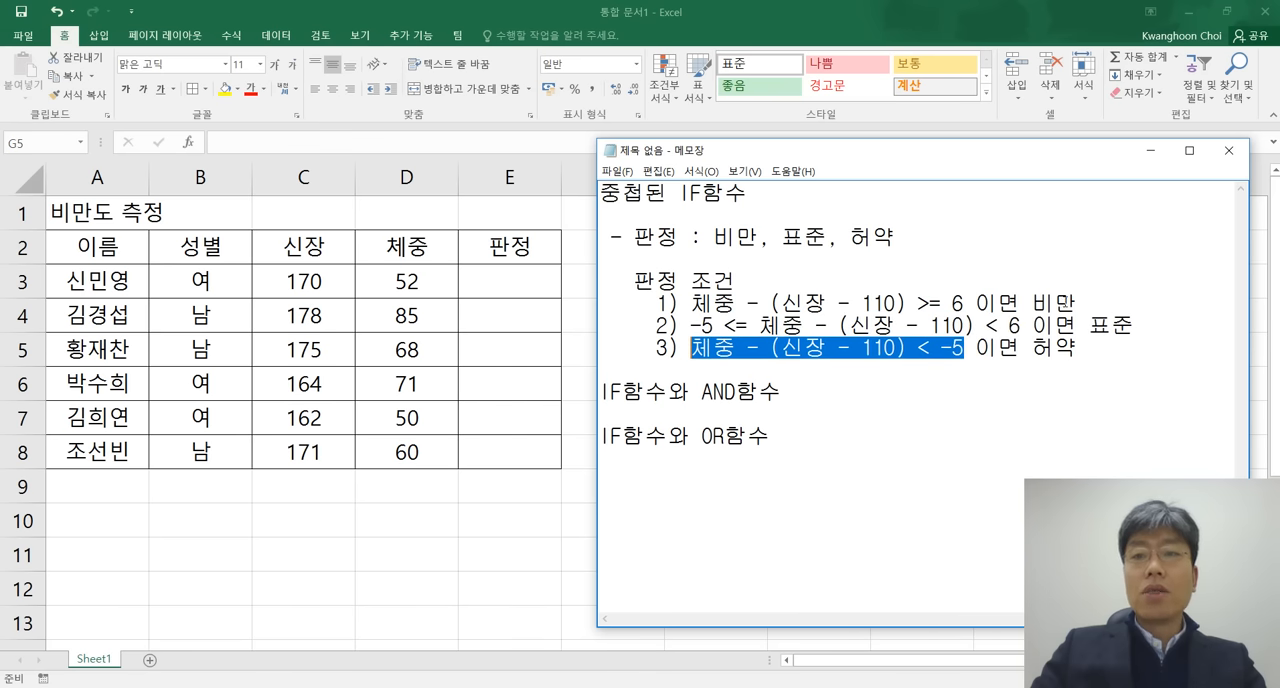
pyautogui.doubleClick(1061, 302)
pyautogui.doubleClick(1120, 326)
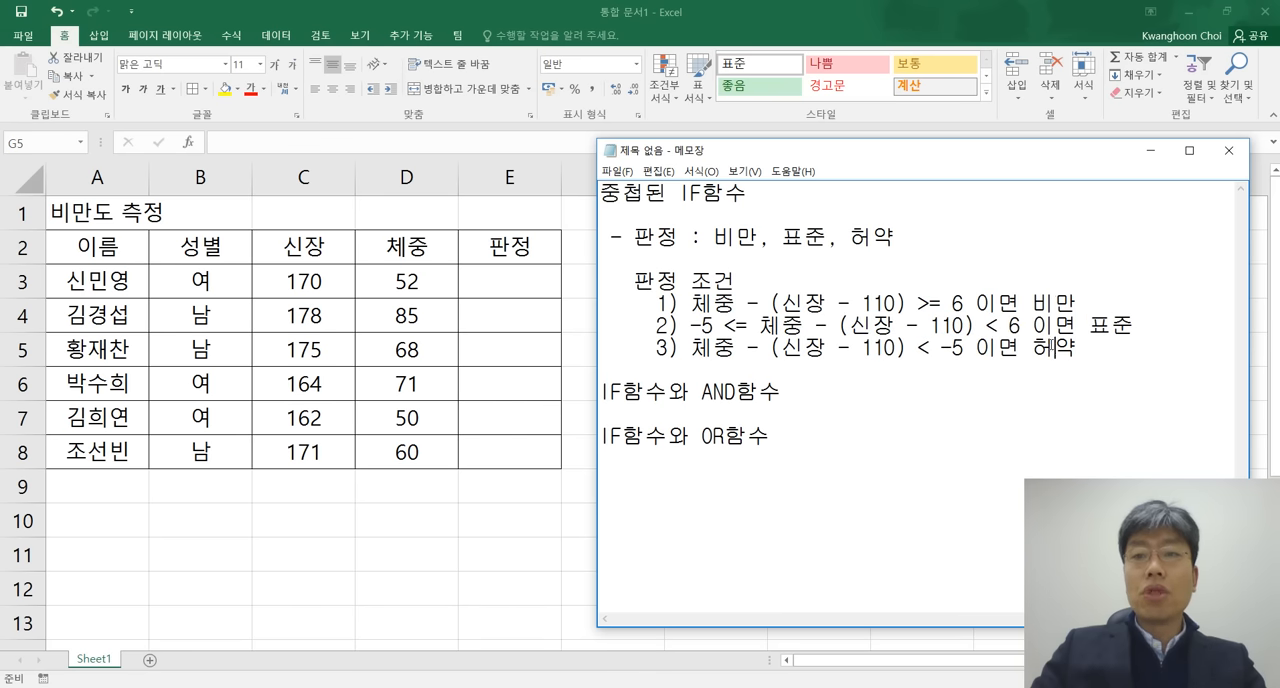
pyautogui.doubleClick(1050, 347)
# Insert spaces before "이면" in the first and third conditions to align them with the second condition.
pyautogui.click(979, 303)
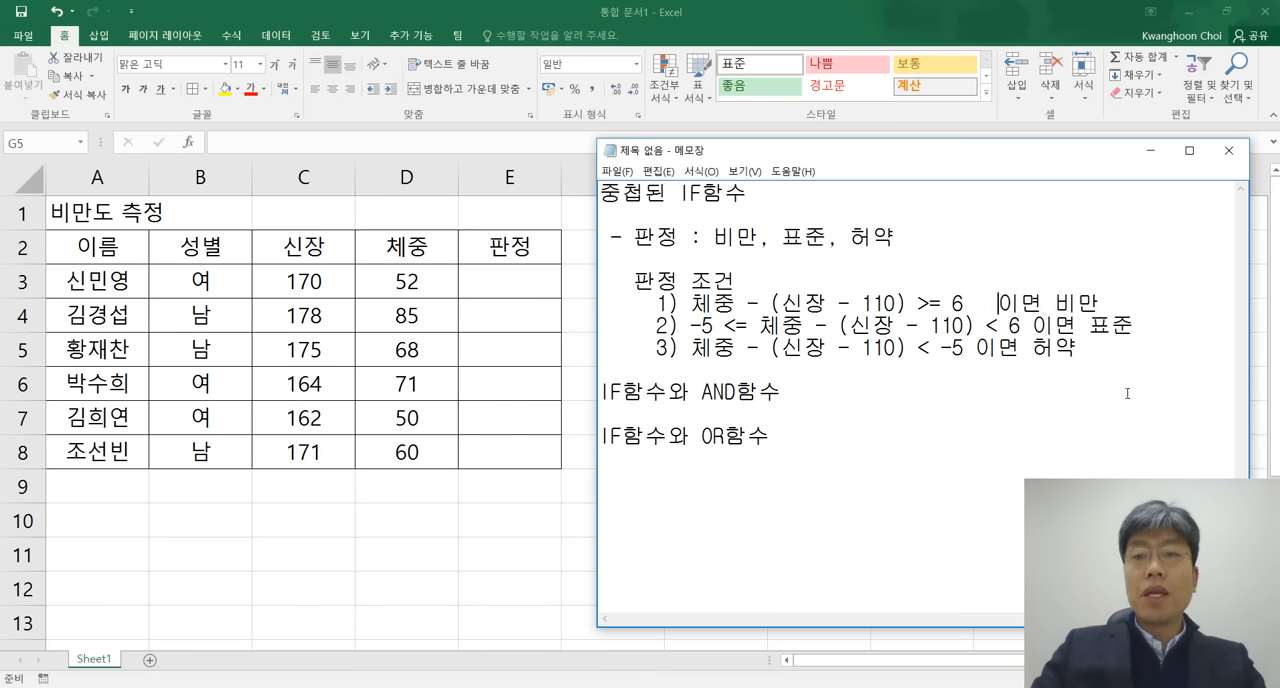
pyautogui.click(977, 348)
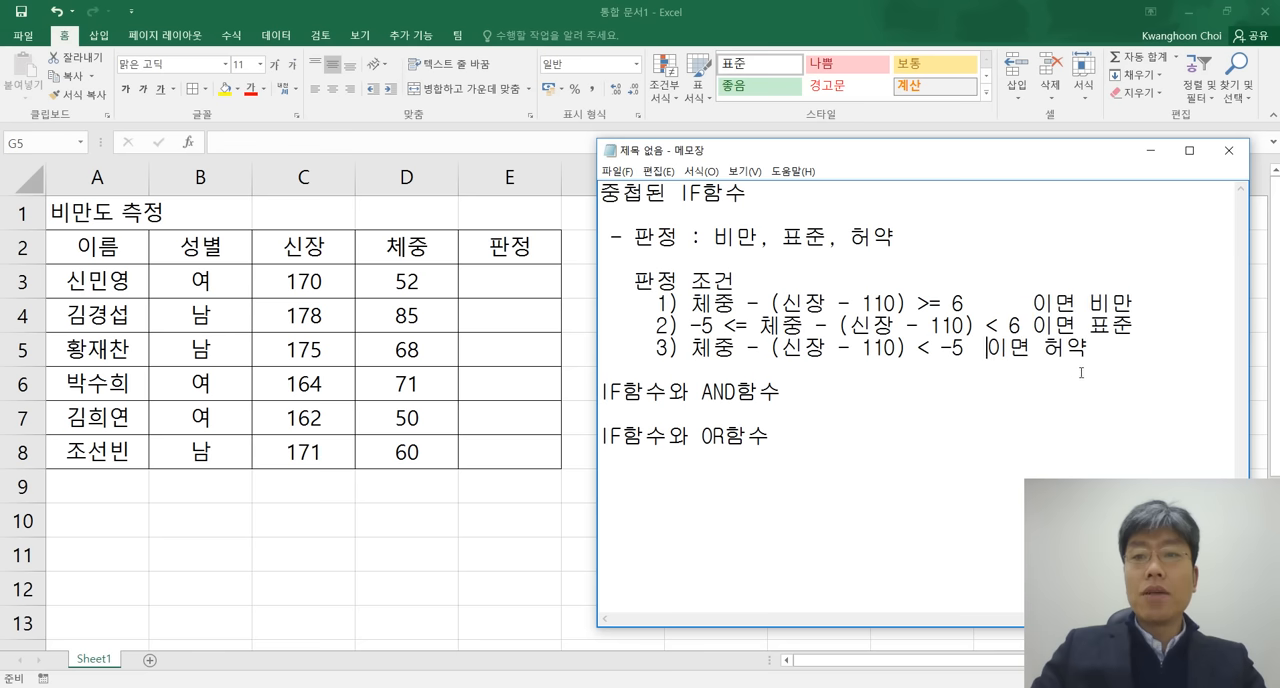
pyautogui.click(1154, 350)
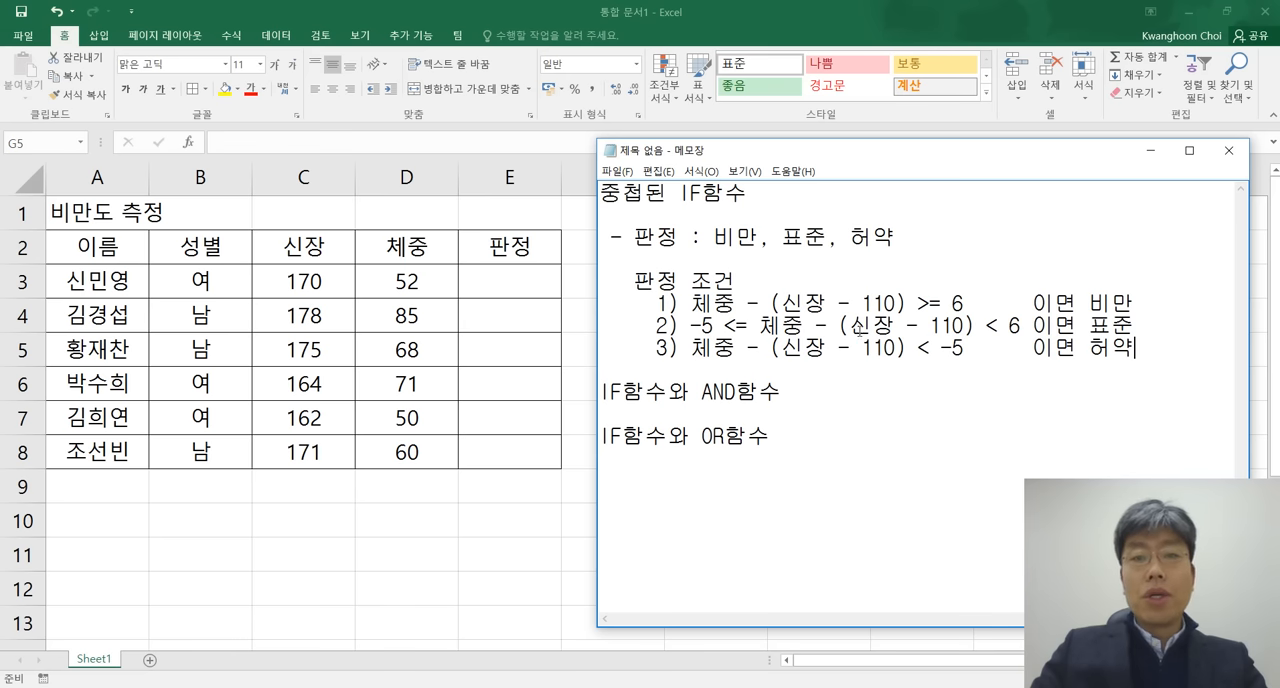
pyautogui.moveTo(608, 281); pyautogui.dragTo(1136, 349)
pyautogui.click(983, 346)
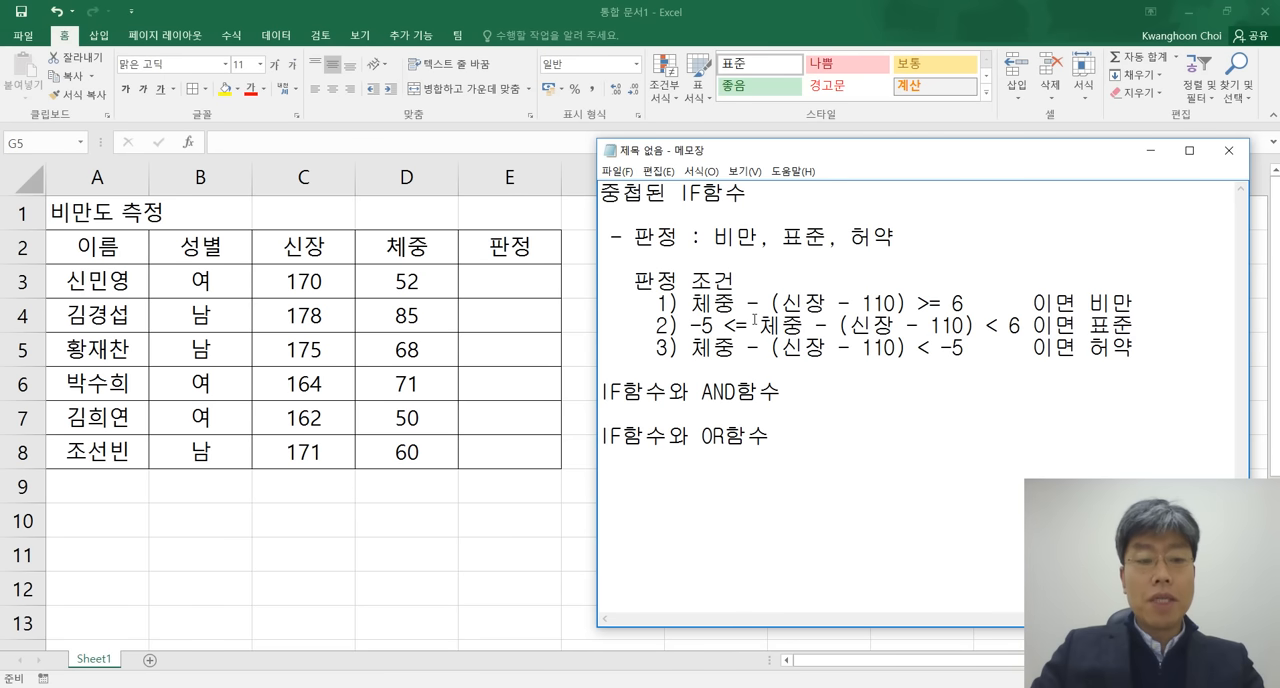
# Restore the Excel window from full screen, narrow it to columns A–E, and arrange it side by side with the Notepad window.
pyautogui.click(1224, 14)
pyautogui.click(1225, 12)
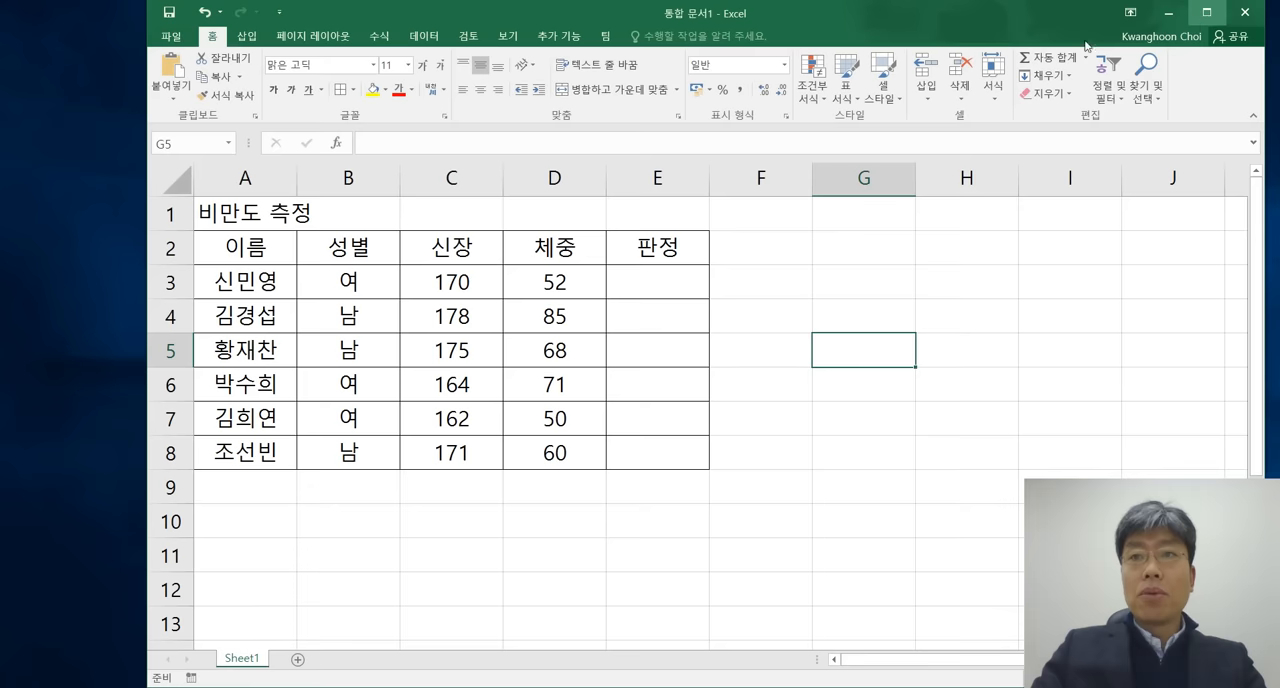
pyautogui.moveTo(1264, 357); pyautogui.dragTo(766, 360)
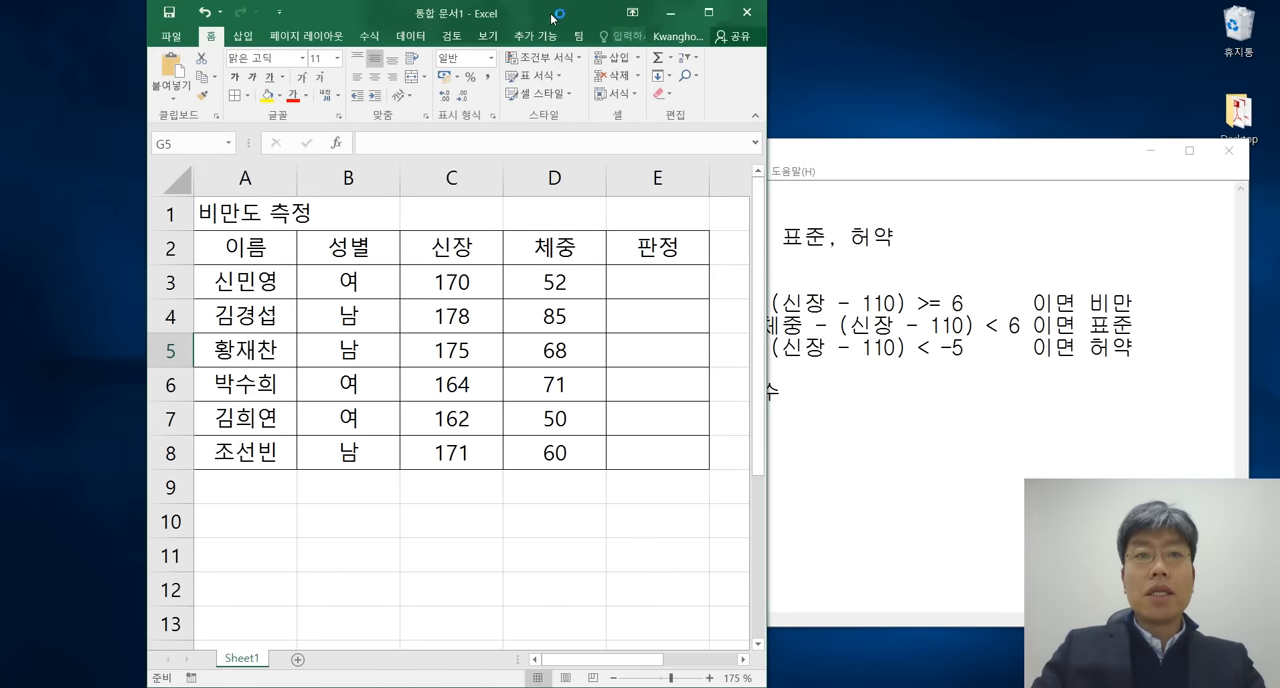
pyautogui.moveTo(553, 11); pyautogui.dragTo(473, 13)
pyautogui.moveTo(873, 162); pyautogui.dragTo(903, 34)
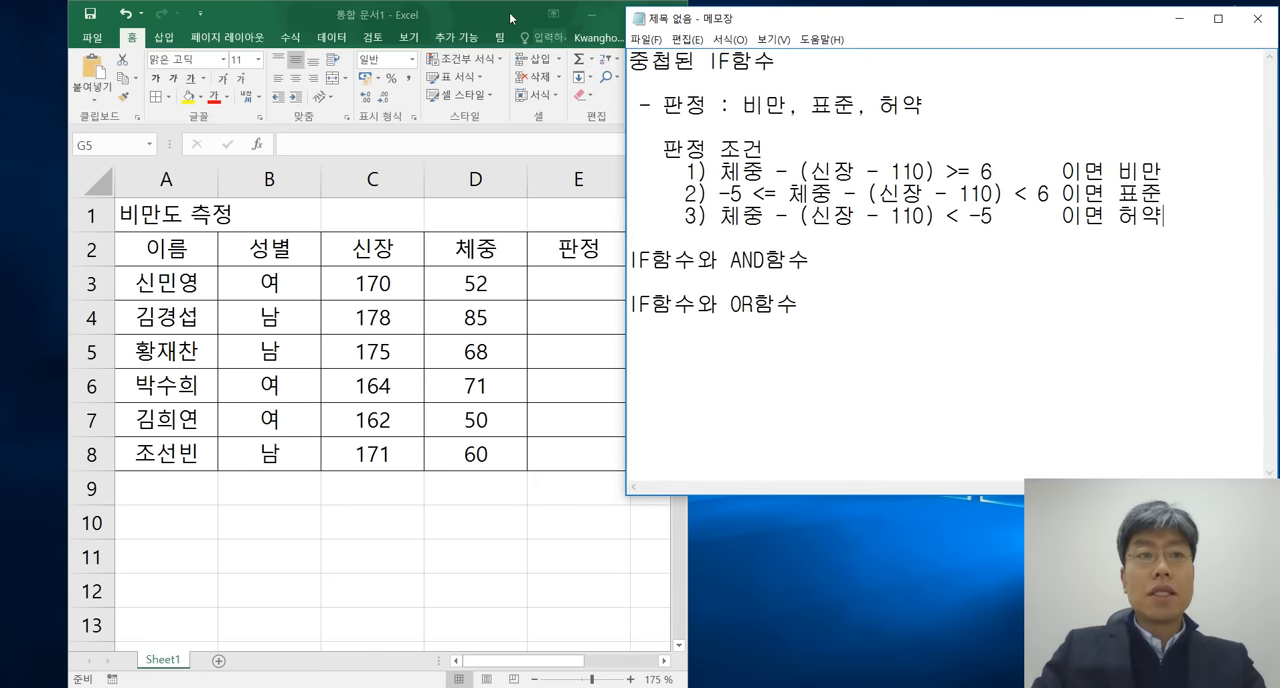
pyautogui.moveTo(510, 15); pyautogui.dragTo(439, 18)
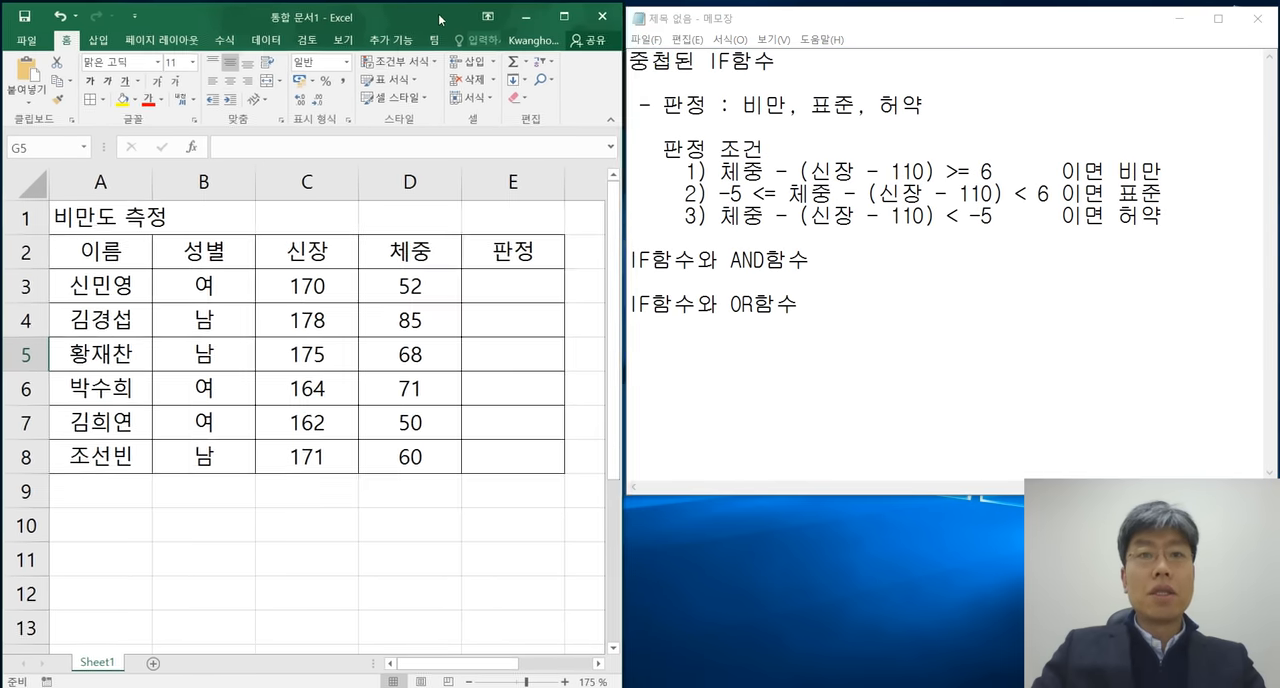
# Begin an IF formula in cell E3 whose logical test starts with D3-(C3-110), using references to the weight and height cells.
pyautogui.click(524, 289)
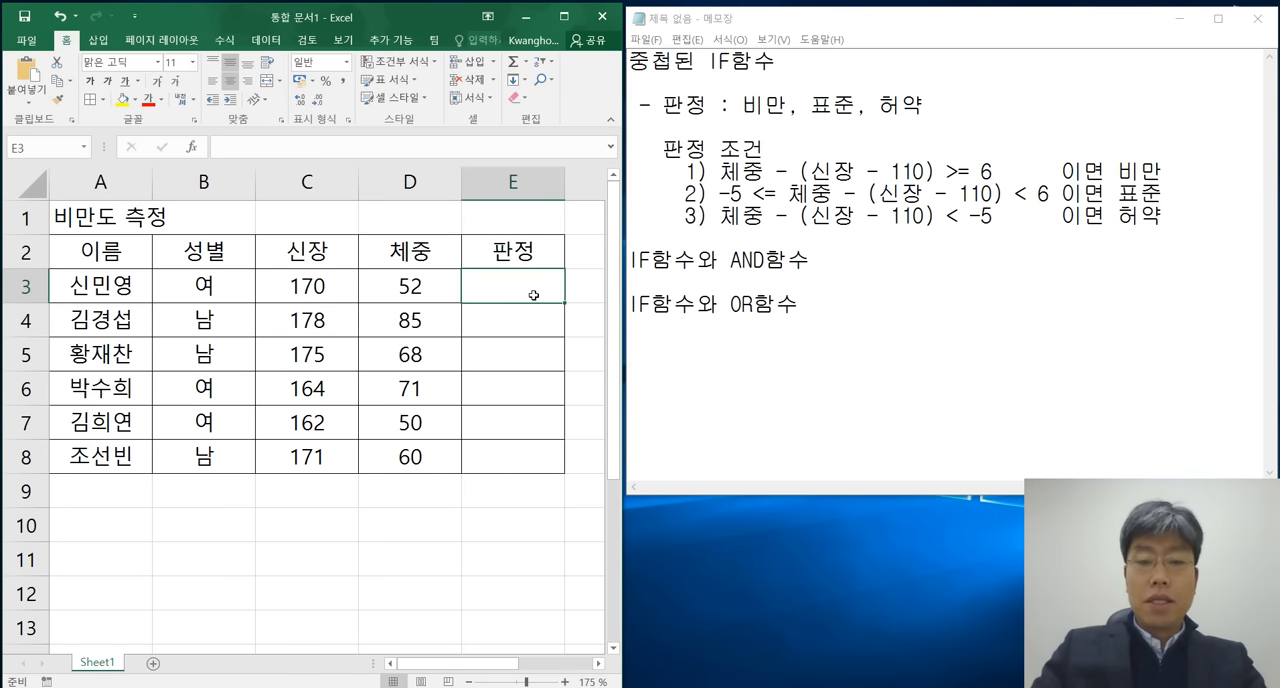
pyautogui.write('=ㅑ')
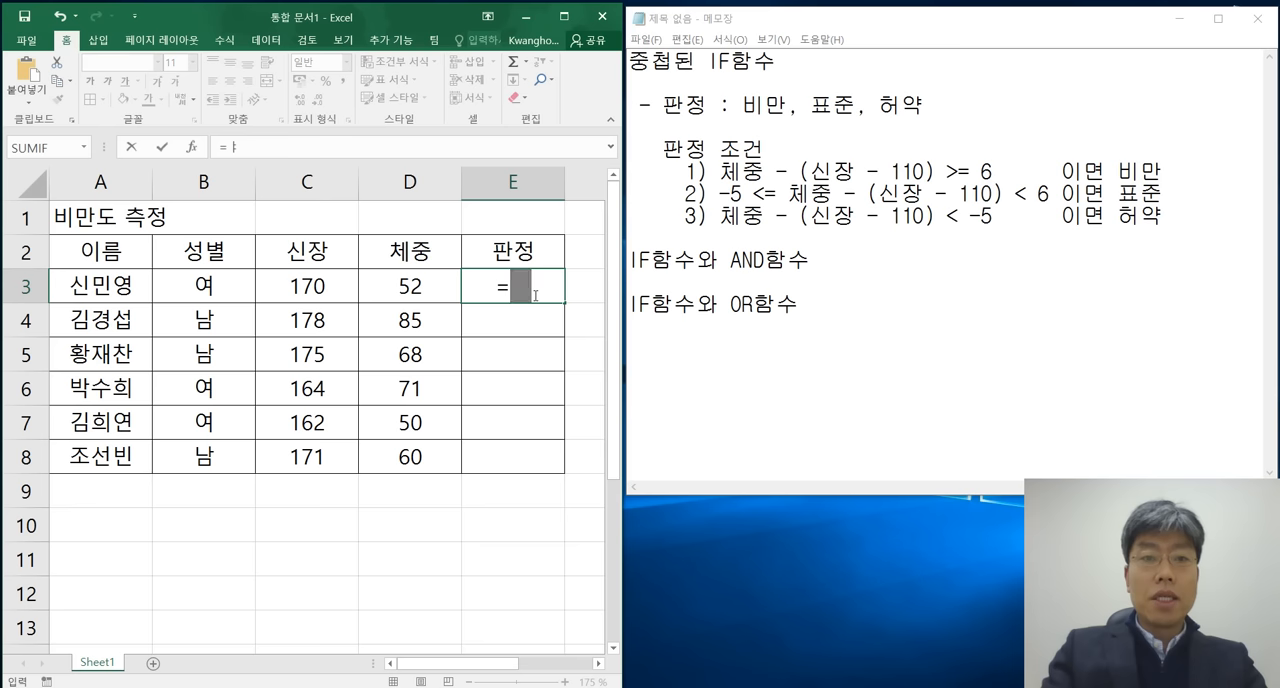
pyautogui.press('BackSpace')
pyautogui.press('Hangul')
pyautogui.write('if(')
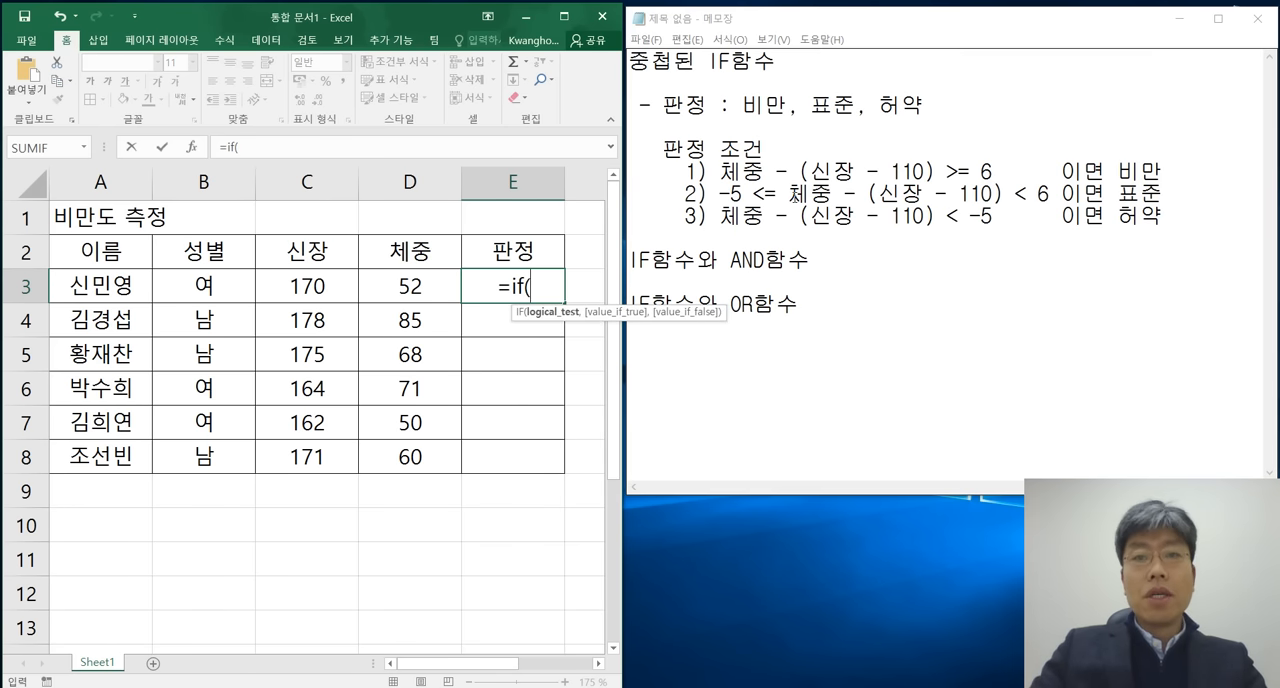
pyautogui.click(413, 287)
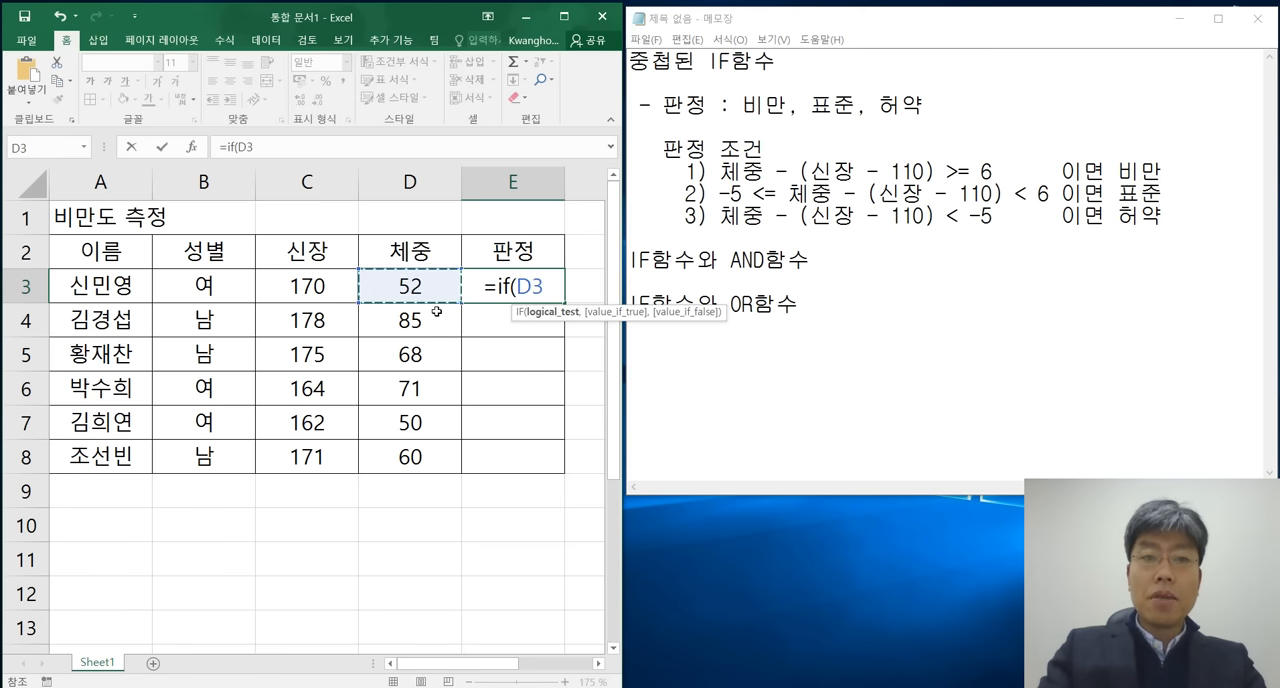
pyautogui.write('-')
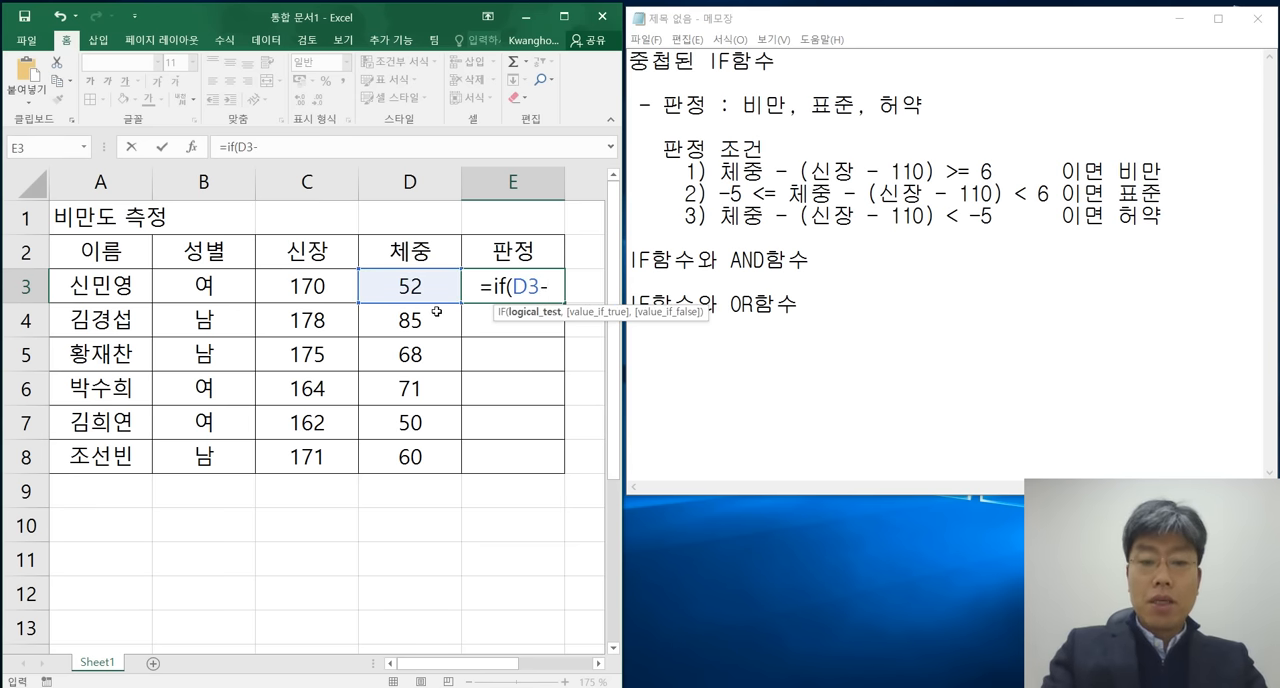
pyautogui.write('(')
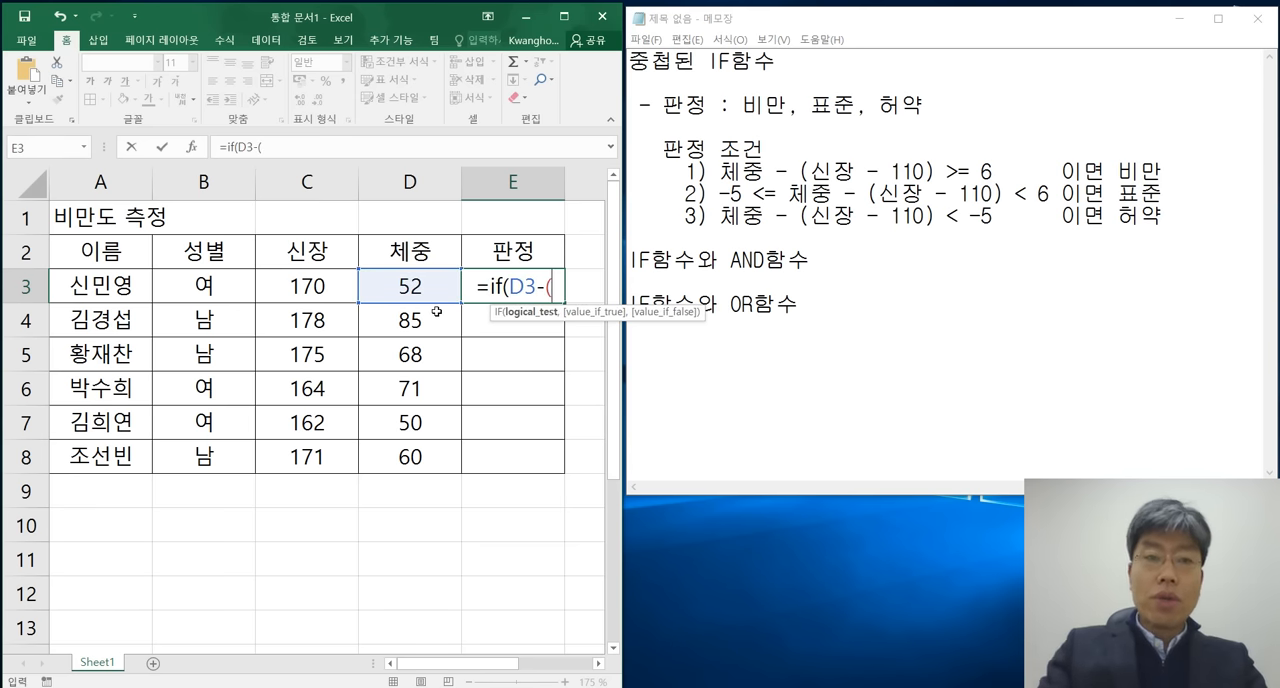
pyautogui.click(311, 287)
pyautogui.write('-1')
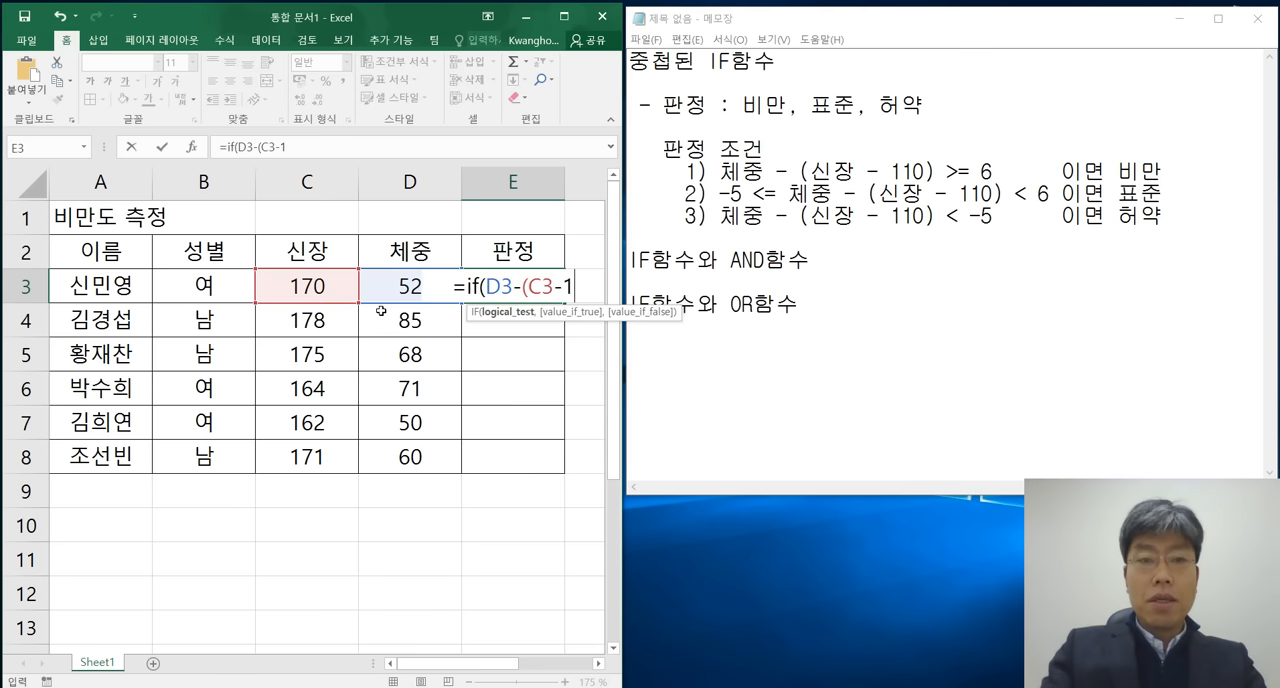
pyautogui.write('00)')
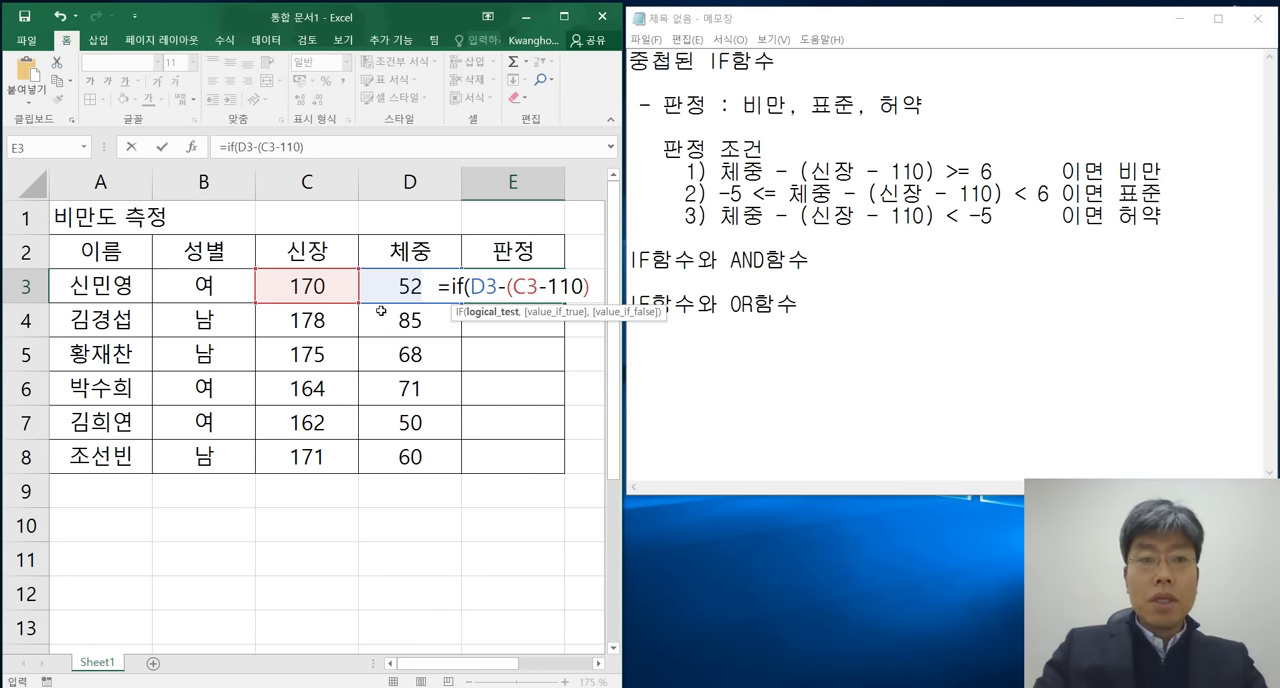
# Review the first condition in the Notepad notes, then complete the IF formula's logical test in E3 with >=6.
pyautogui.moveTo(718, 172); pyautogui.dragTo(936, 172)
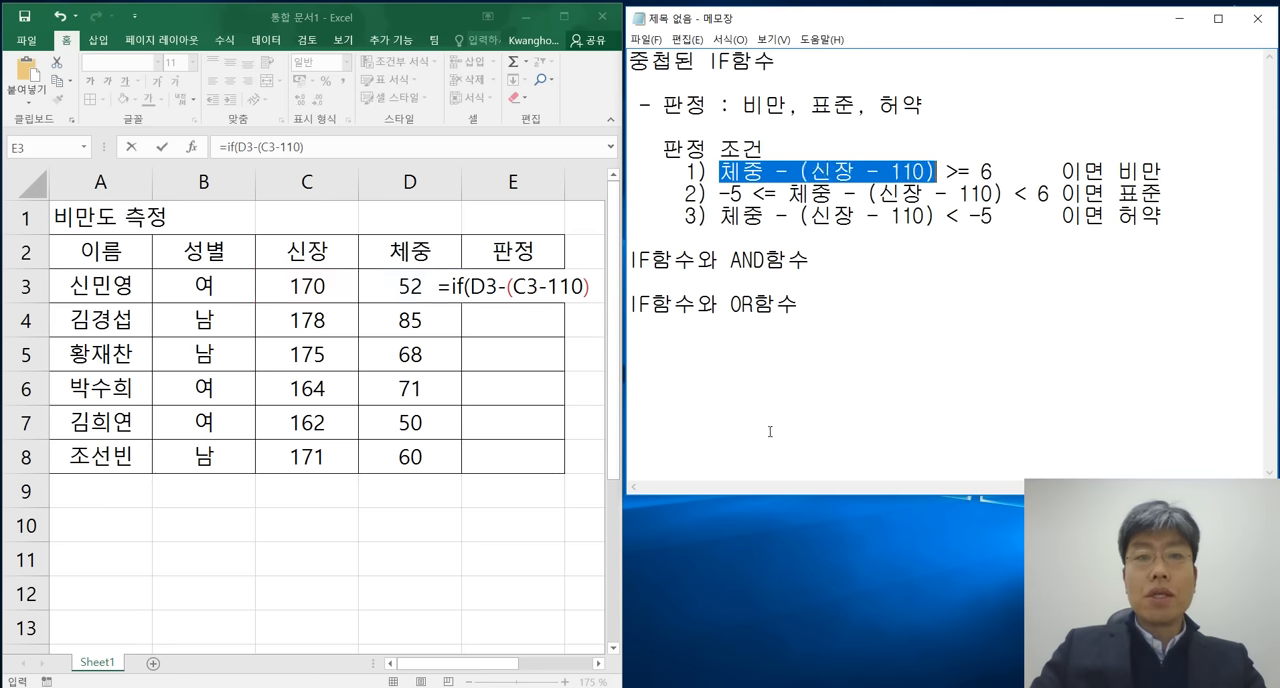
pyautogui.moveTo(947, 172); pyautogui.dragTo(997, 171)
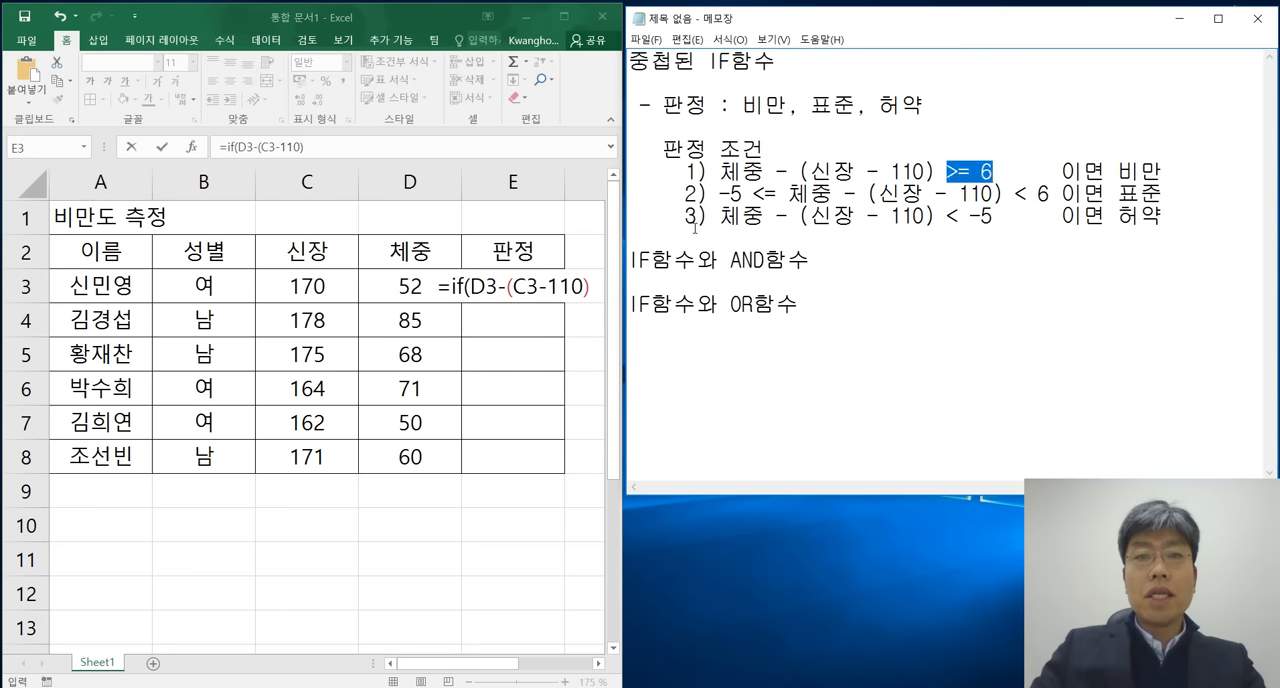
pyautogui.click(371, 146)
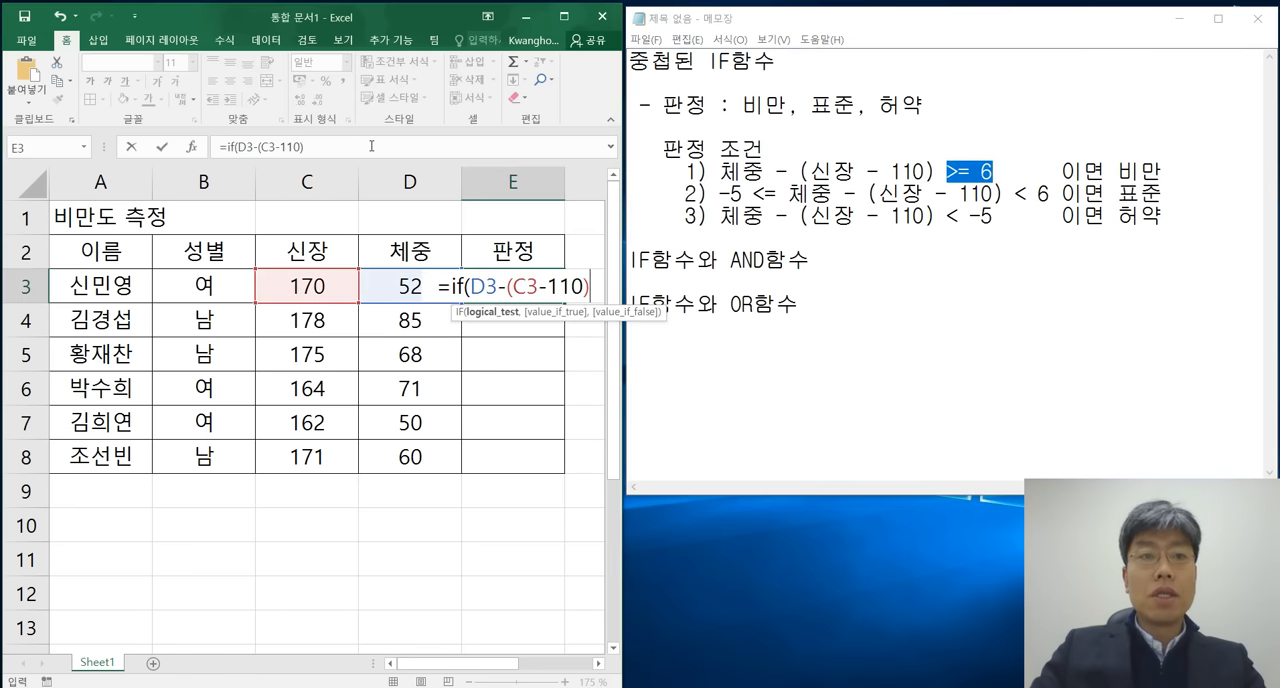
pyautogui.click(371, 146)
pyautogui.write('>')
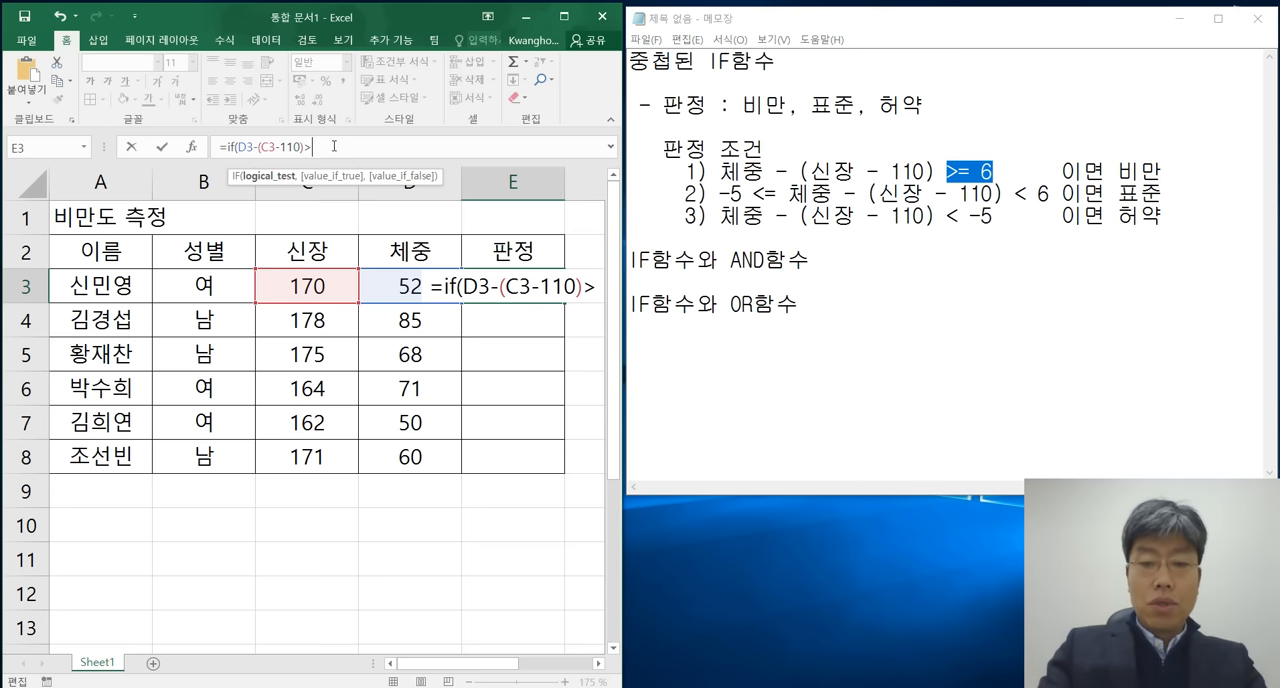
pyautogui.write('=6')
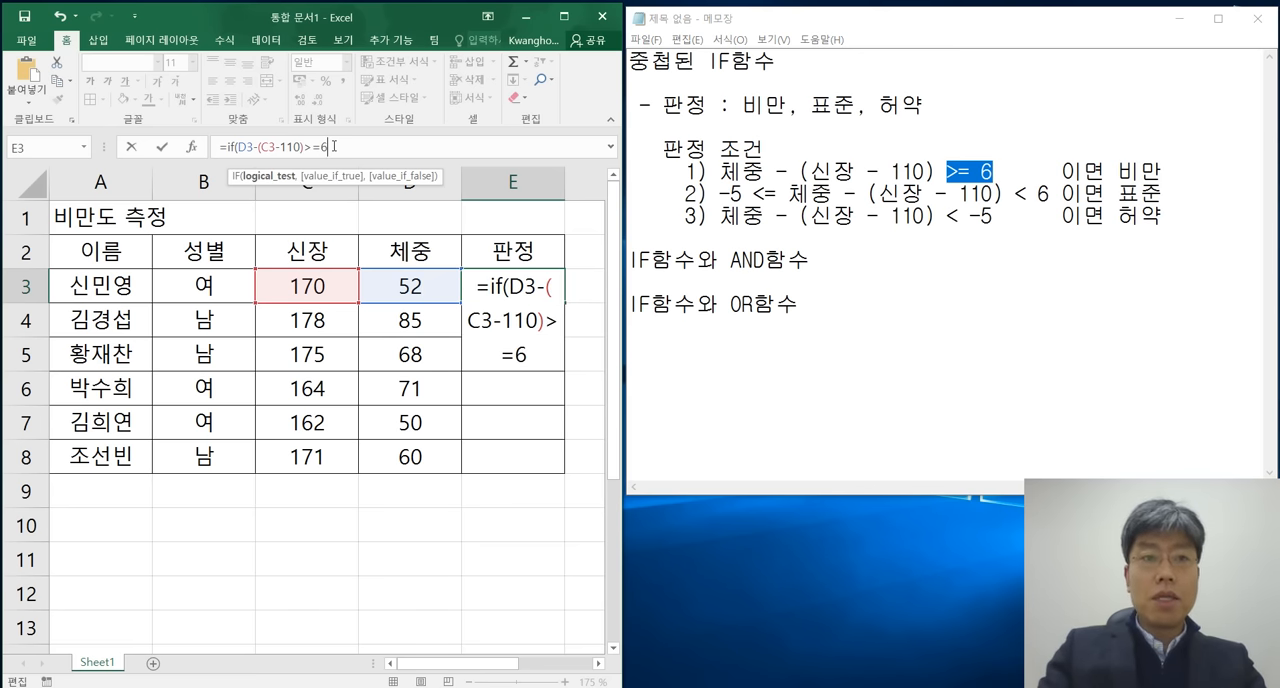
pyautogui.write(',')
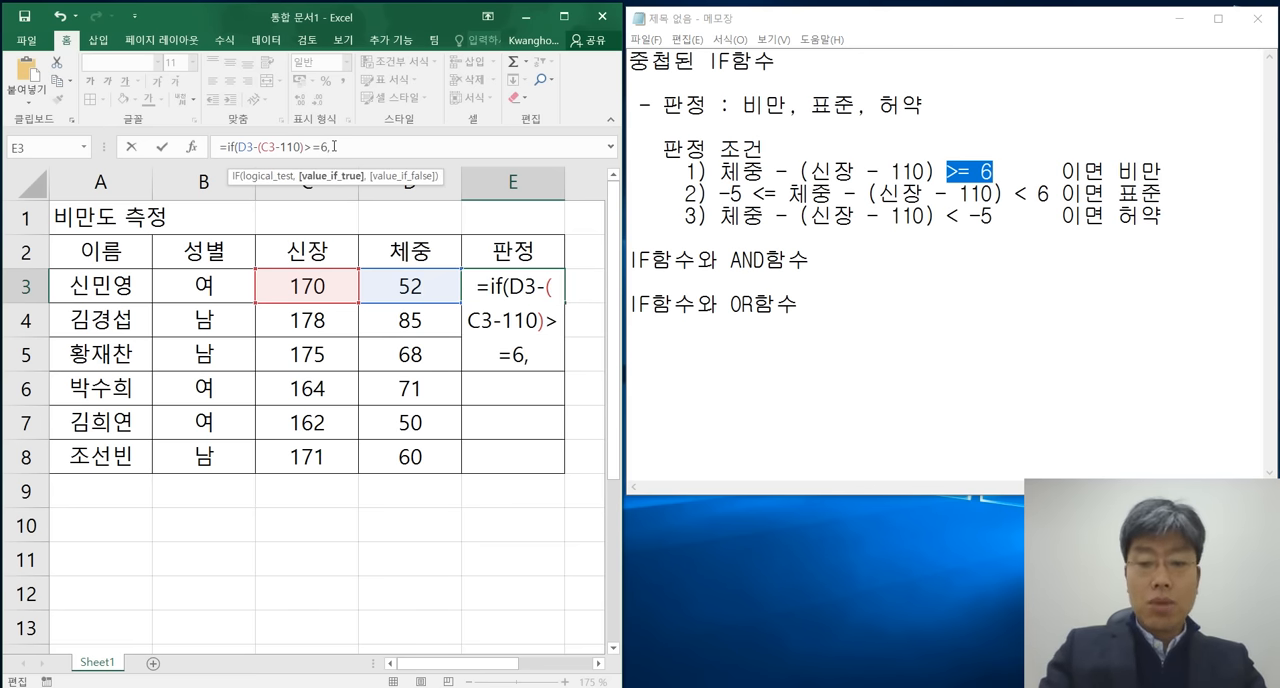
pyautogui.write('"')
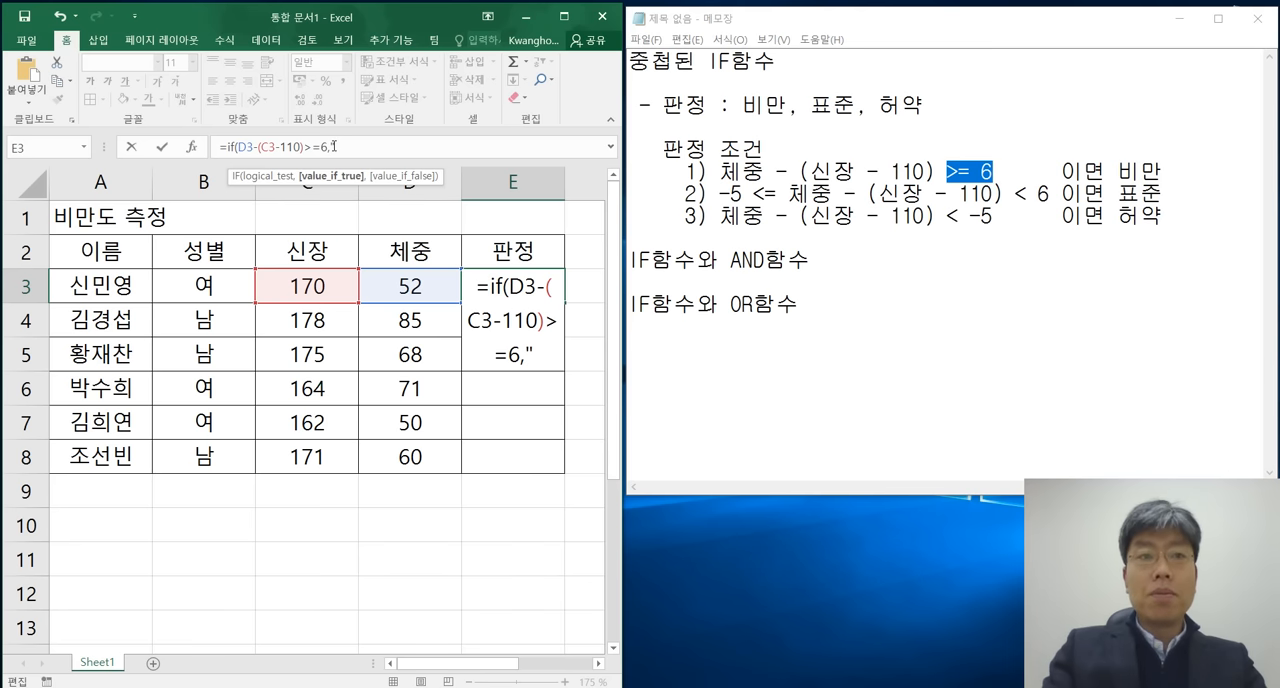
pyautogui.write('비만"')
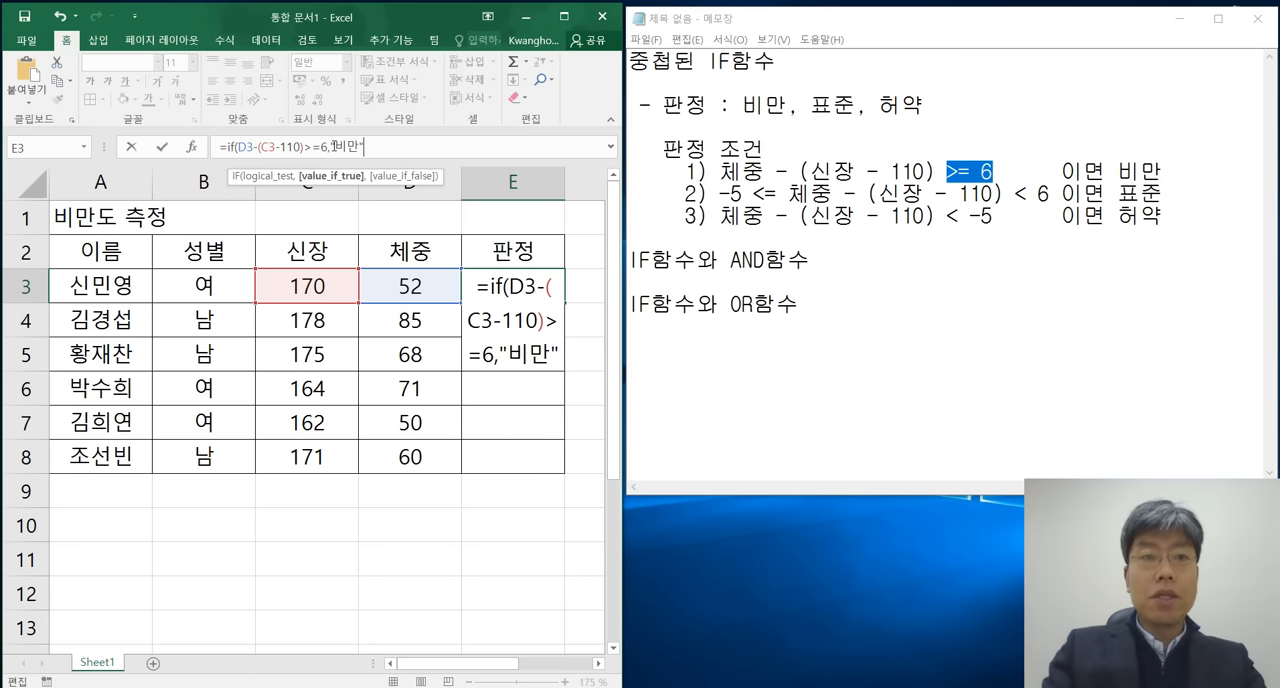
pyautogui.write(',')
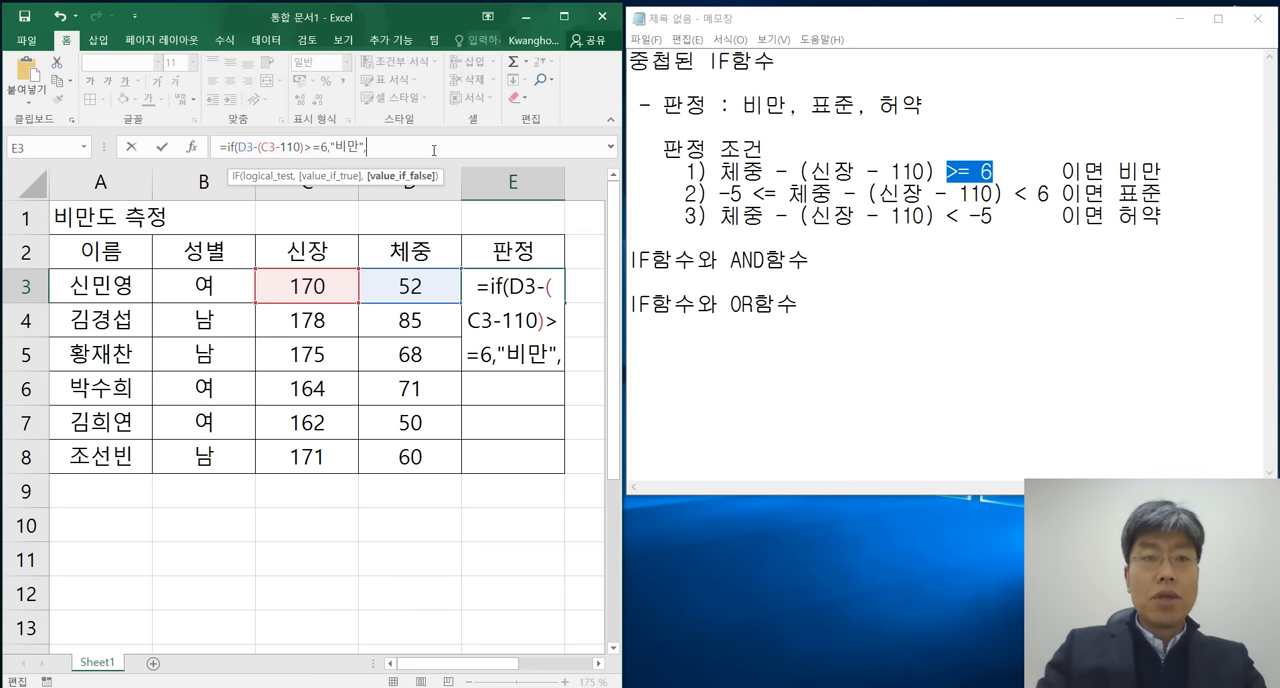
# Add "비만" as the value if true and begin a nested IF function as the value if false.
pyautogui.write('ㅑ')
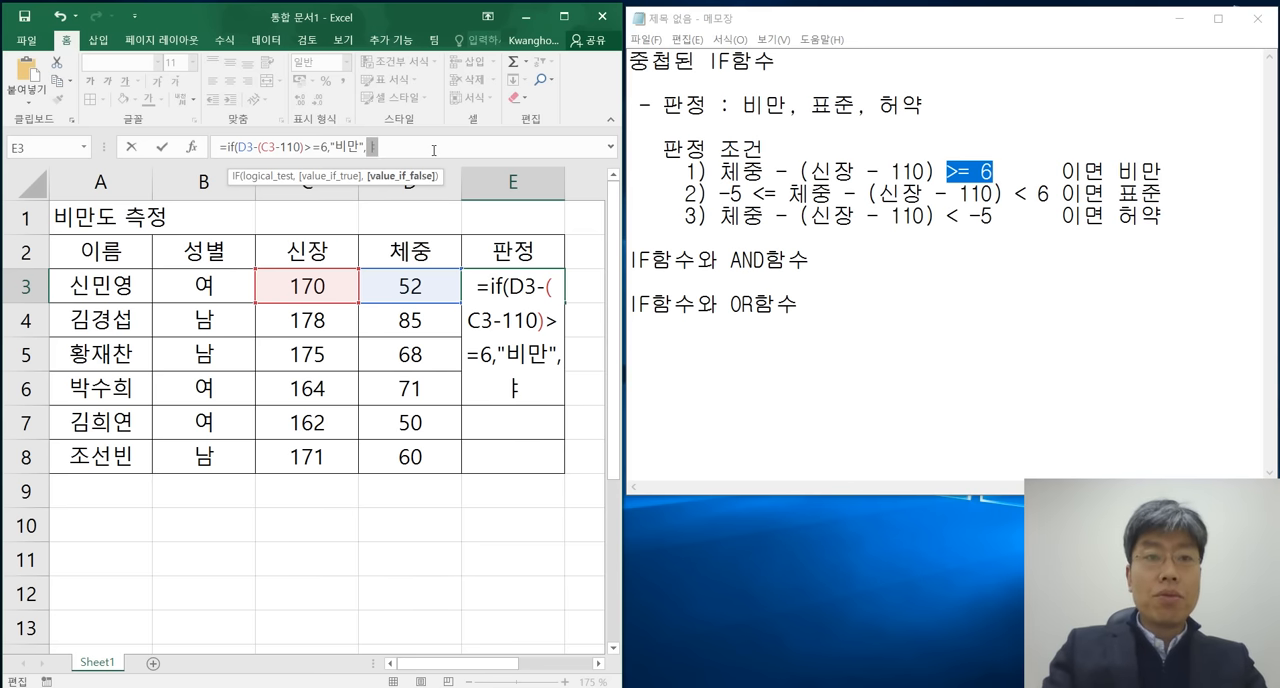
pyautogui.press('BackSpace')
pyautogui.write('if(')
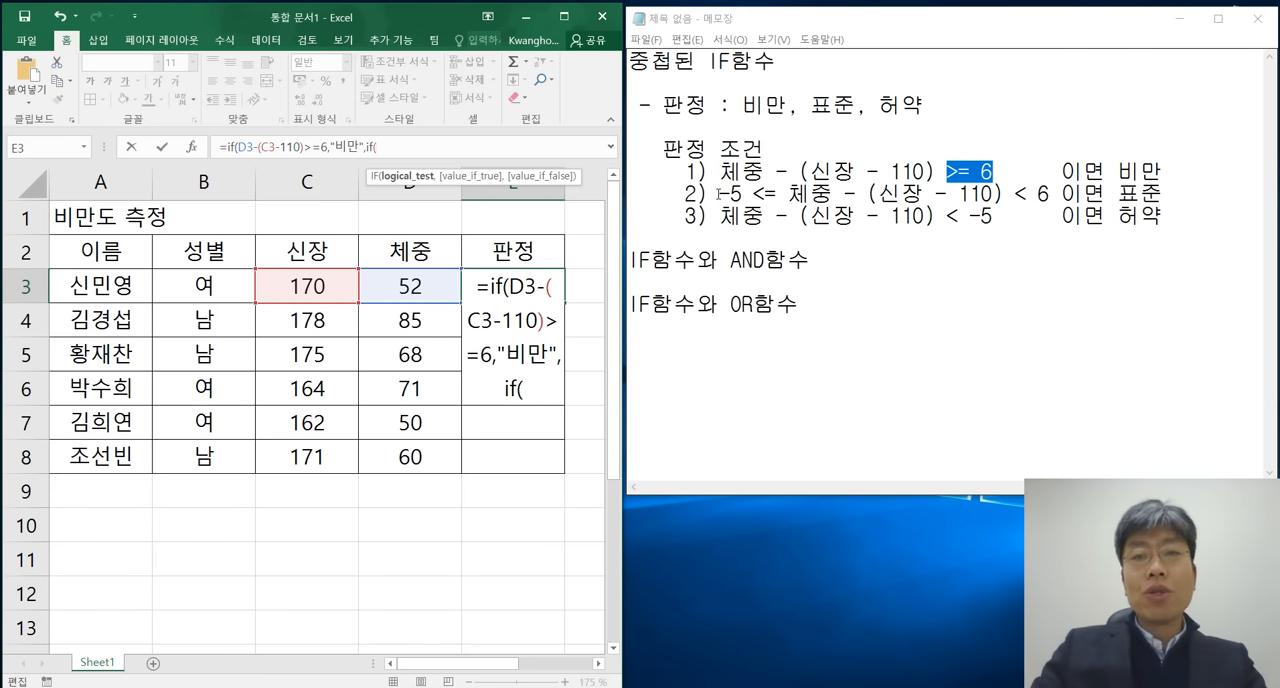
# Switch to Notepad and insert blank lines between the second and third conditions.
pyautogui.moveTo(720, 192); pyautogui.dragTo(1050, 193)
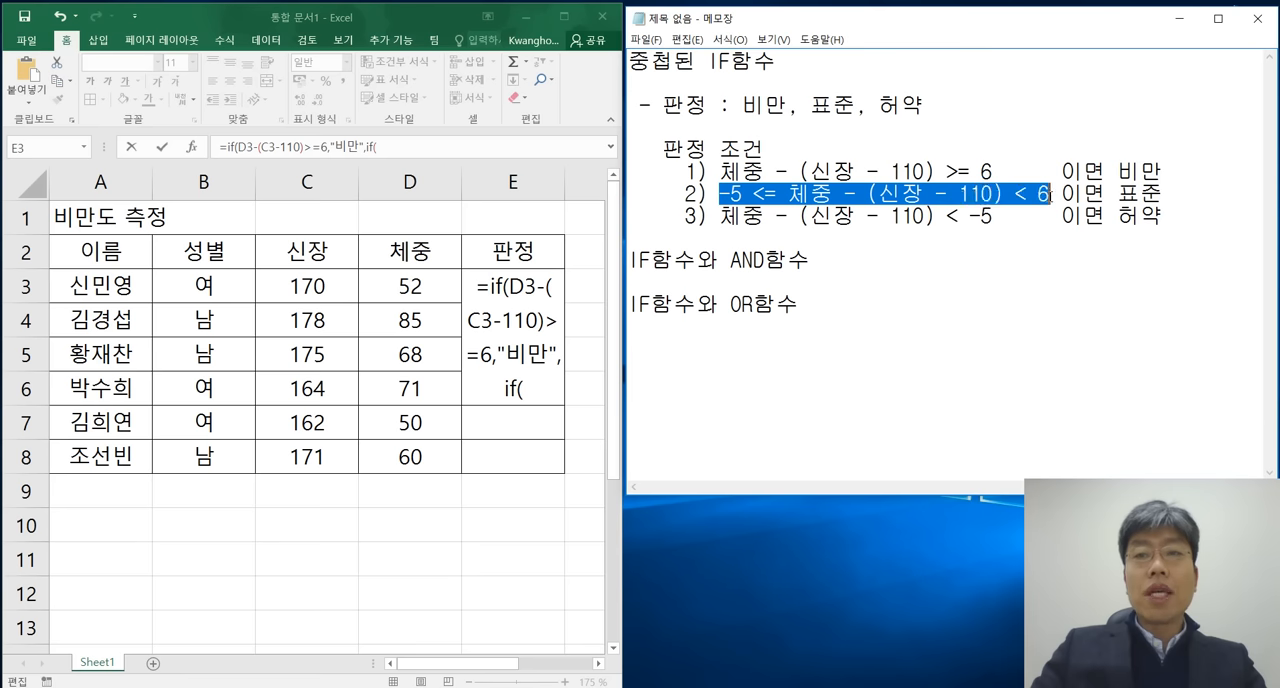
pyautogui.click(1169, 195)
pyautogui.press('Return')
pyautogui.press('Return')
pyautogui.press('Up')
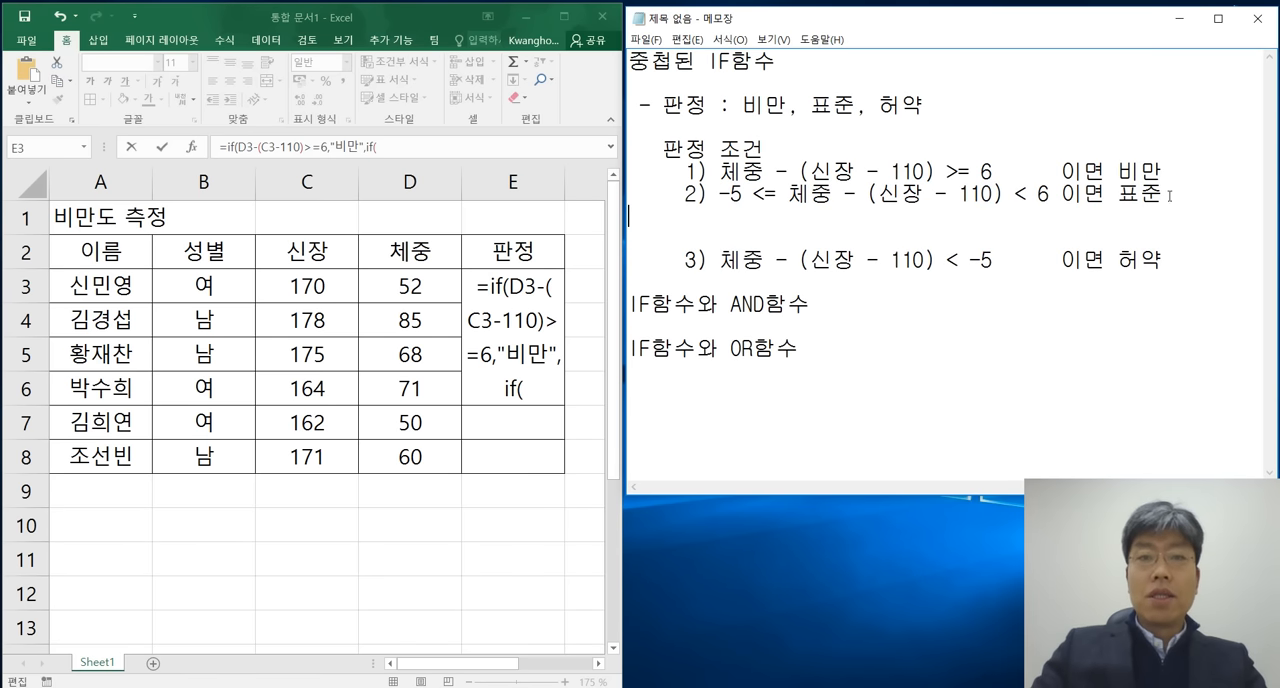
pyautogui.press('Return')
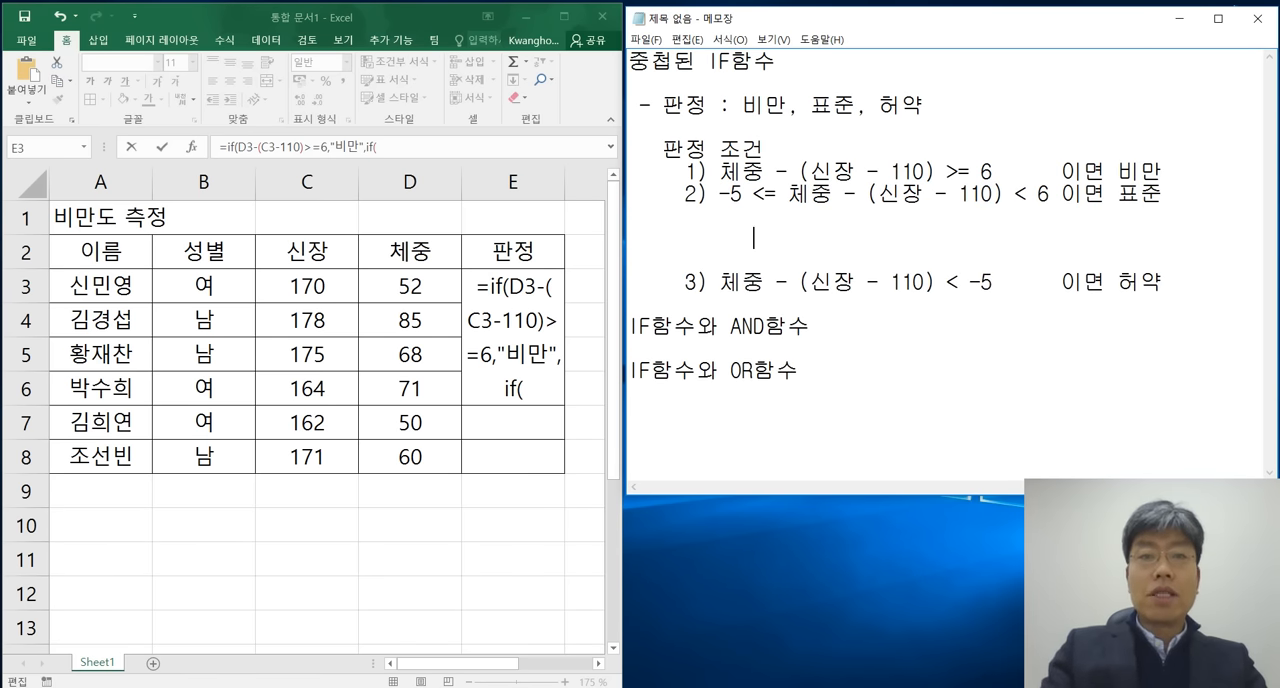
# Write the indented line "-5 <= 체중 - (신장 - 110) 이고" below the second condition, reusing the copied expression.
pyautogui.press('BackSpace')
pyautogui.press('BackSpace')
pyautogui.press('BackSpace')
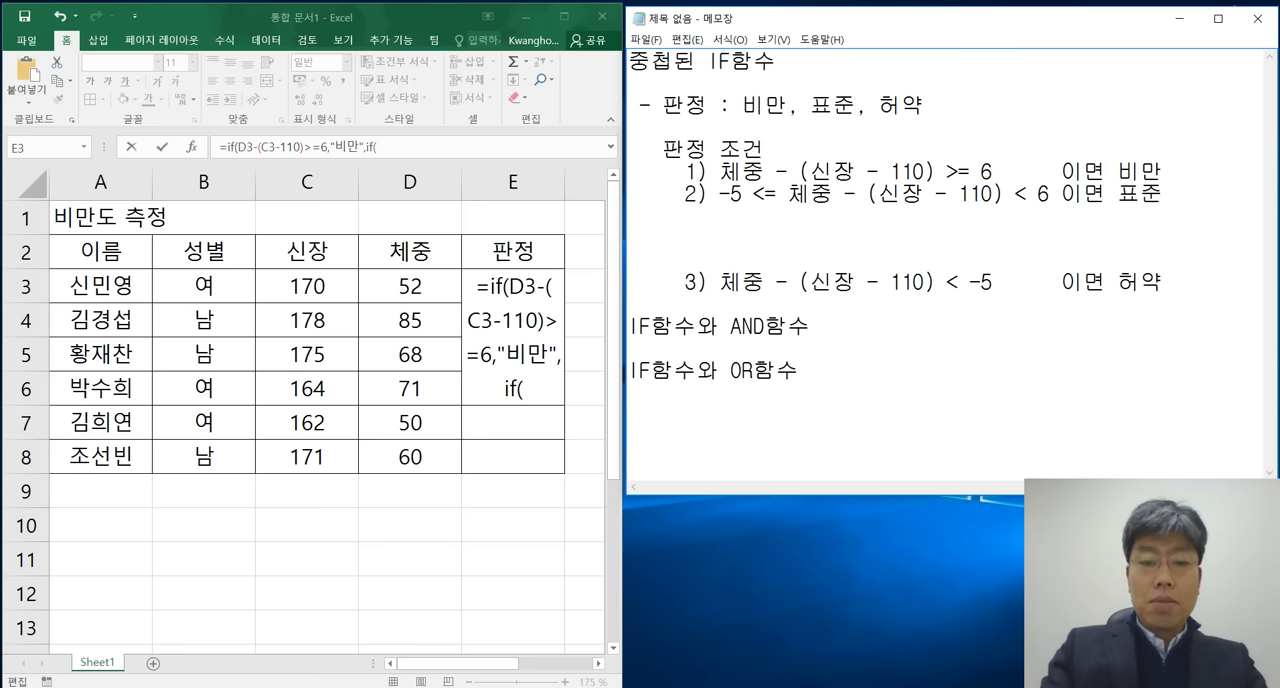
pyautogui.write('-5 <')
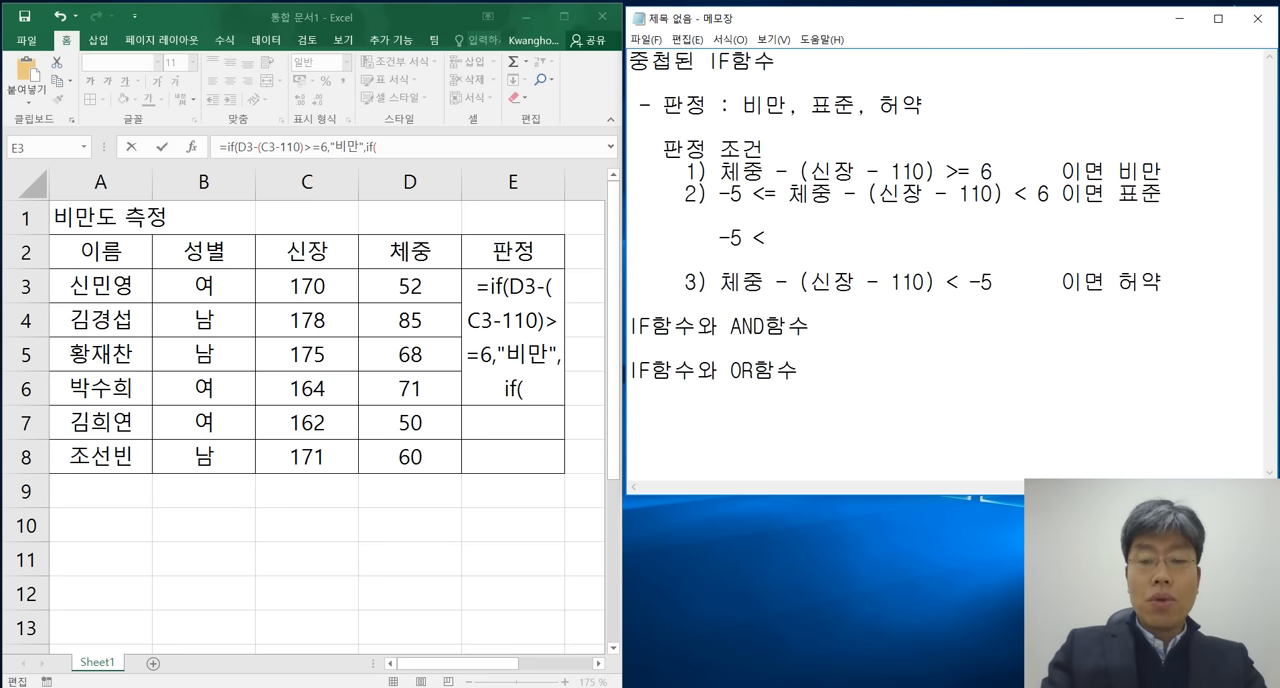
pyautogui.write('=')
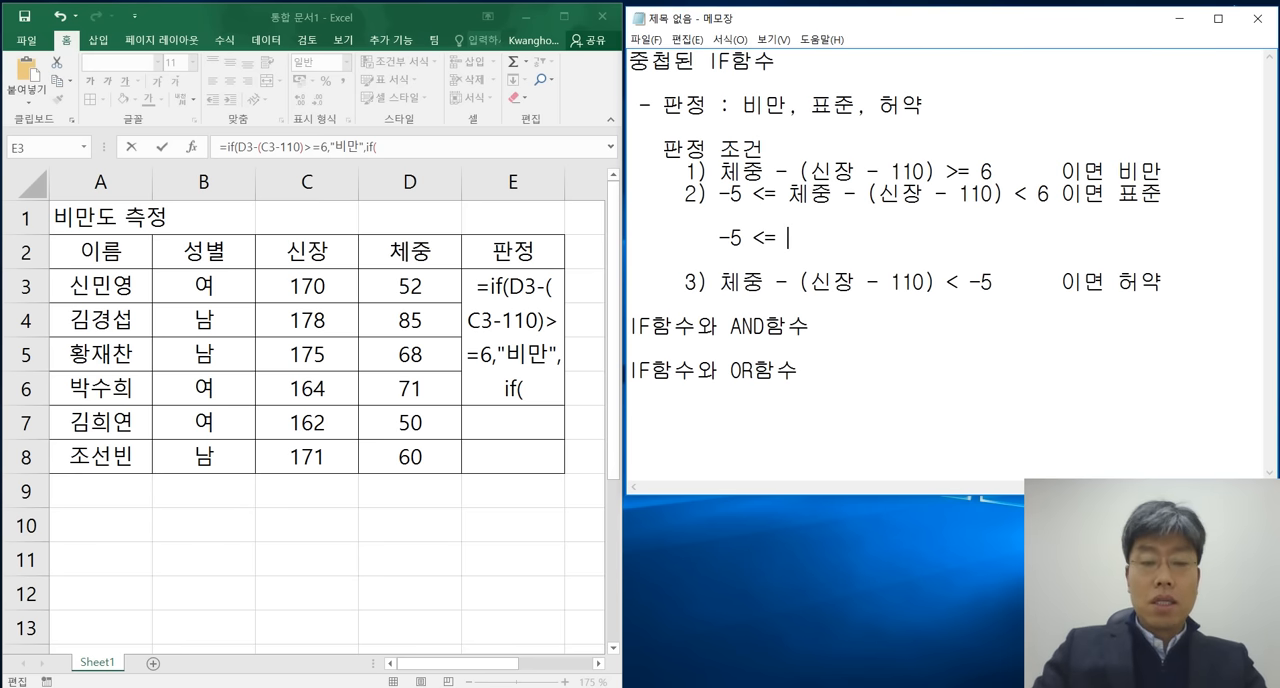
pyautogui.write('체중 - (신장 - 110)')
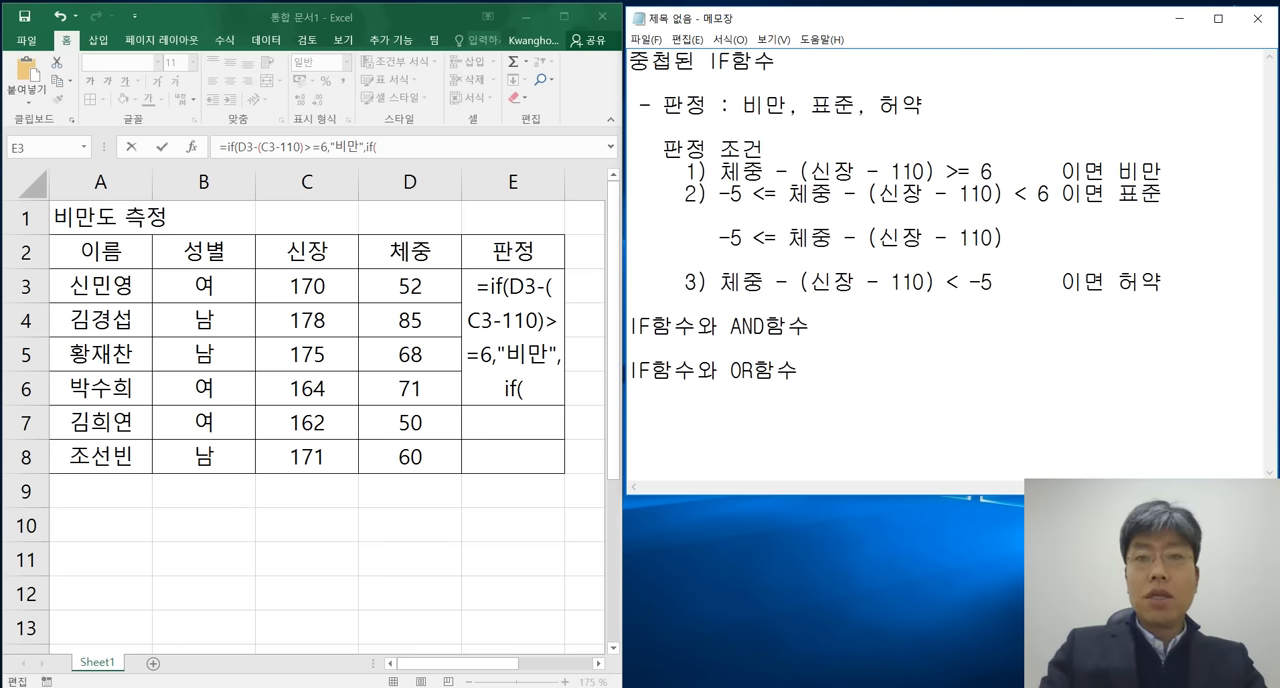
pyautogui.write('이고')
# Add the line "체중 - (신장 - 110) < 6 이면 표준" beneath it, spaced so "이면 표준" aligns with the other conditions.
pyautogui.press('Return')
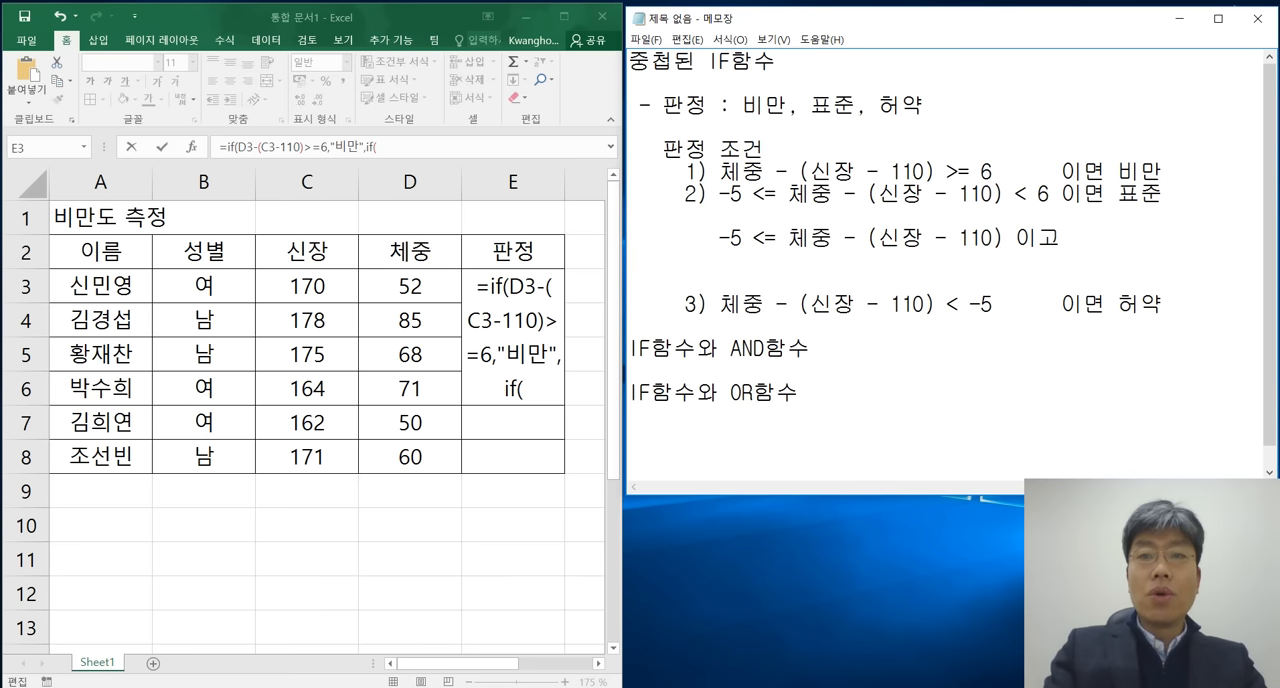
pyautogui.write('체중 - (신장 - 110)')
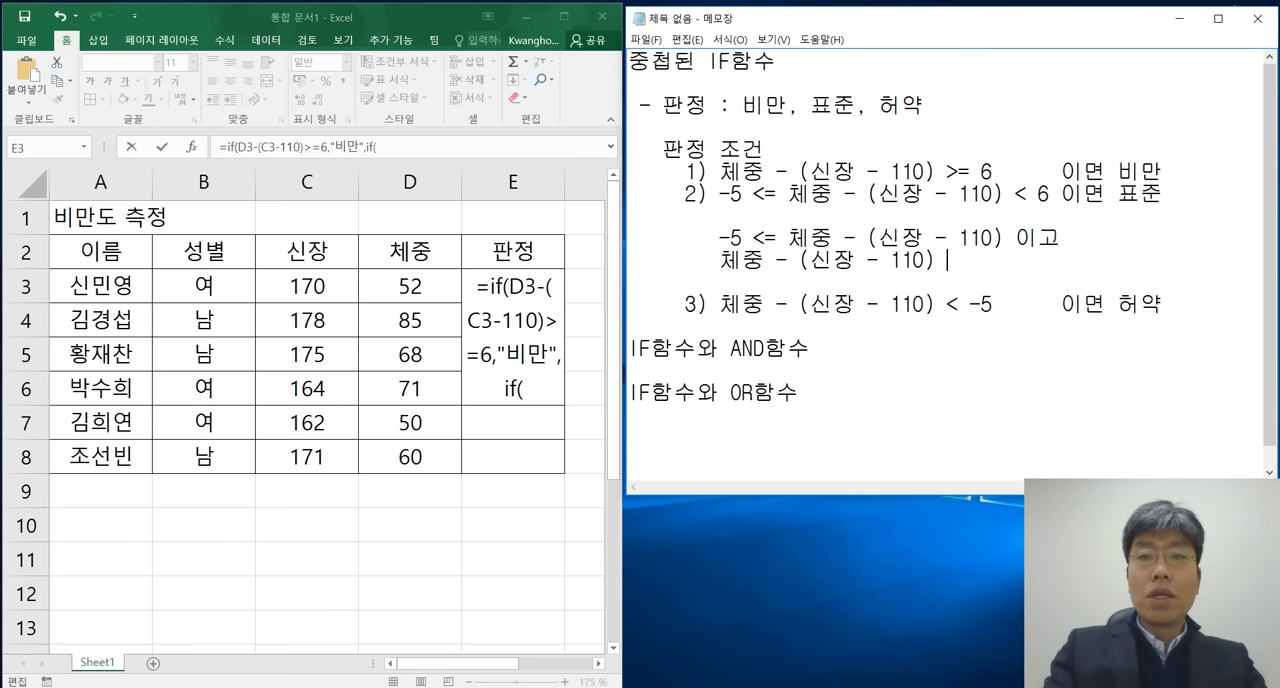
pyautogui.write('< 6')
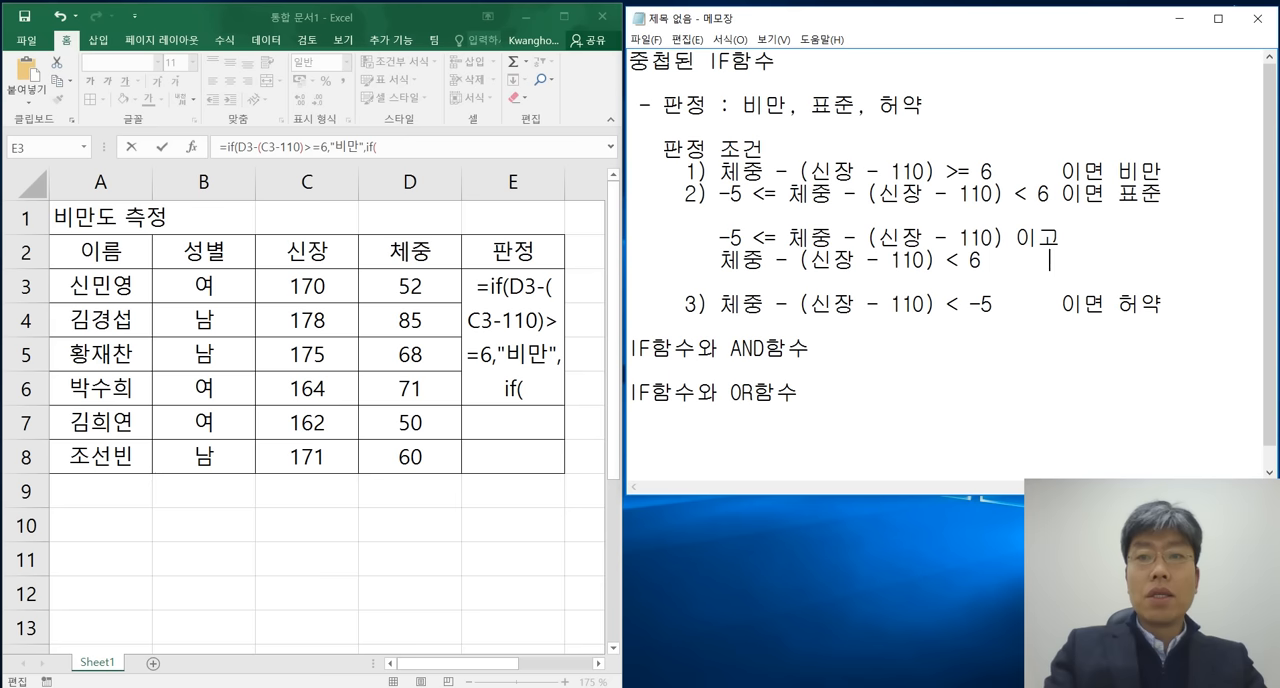
pyautogui.write('       이면 표')
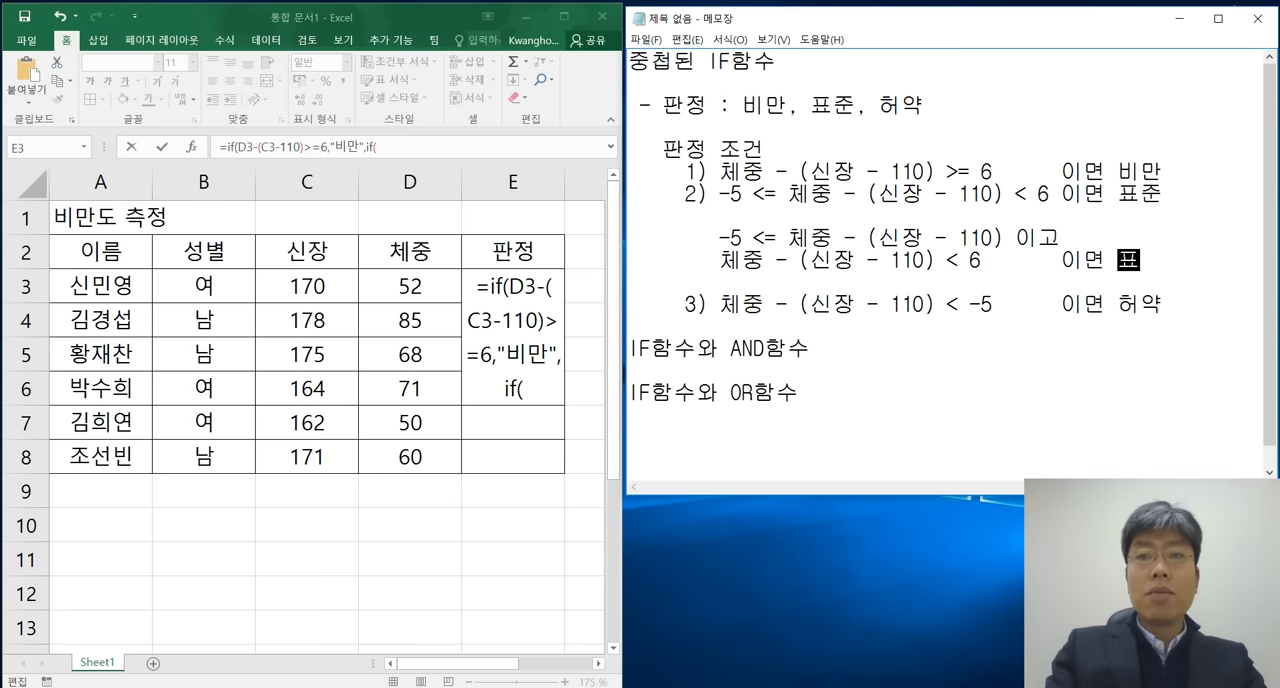
pyautogui.write('준')
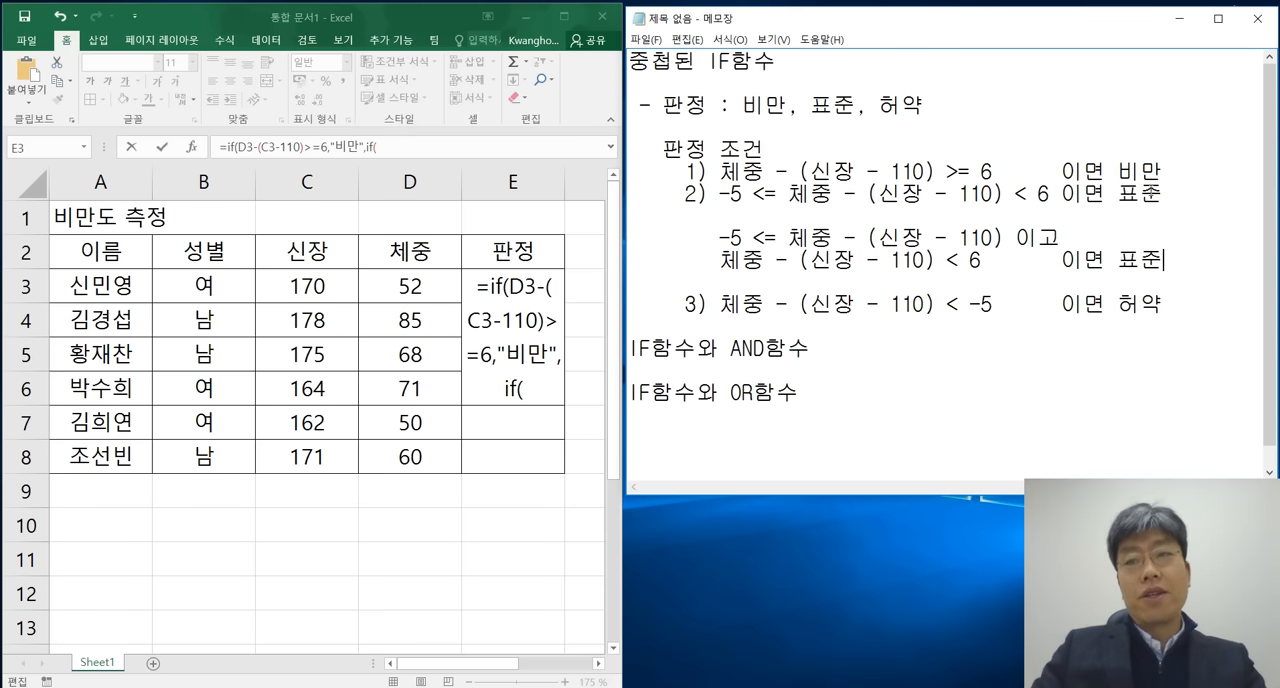
# Highlight the second condition's range expression and its two split comparisons in turn to compare them.
pyautogui.moveTo(719, 194); pyautogui.dragTo(1050, 194)
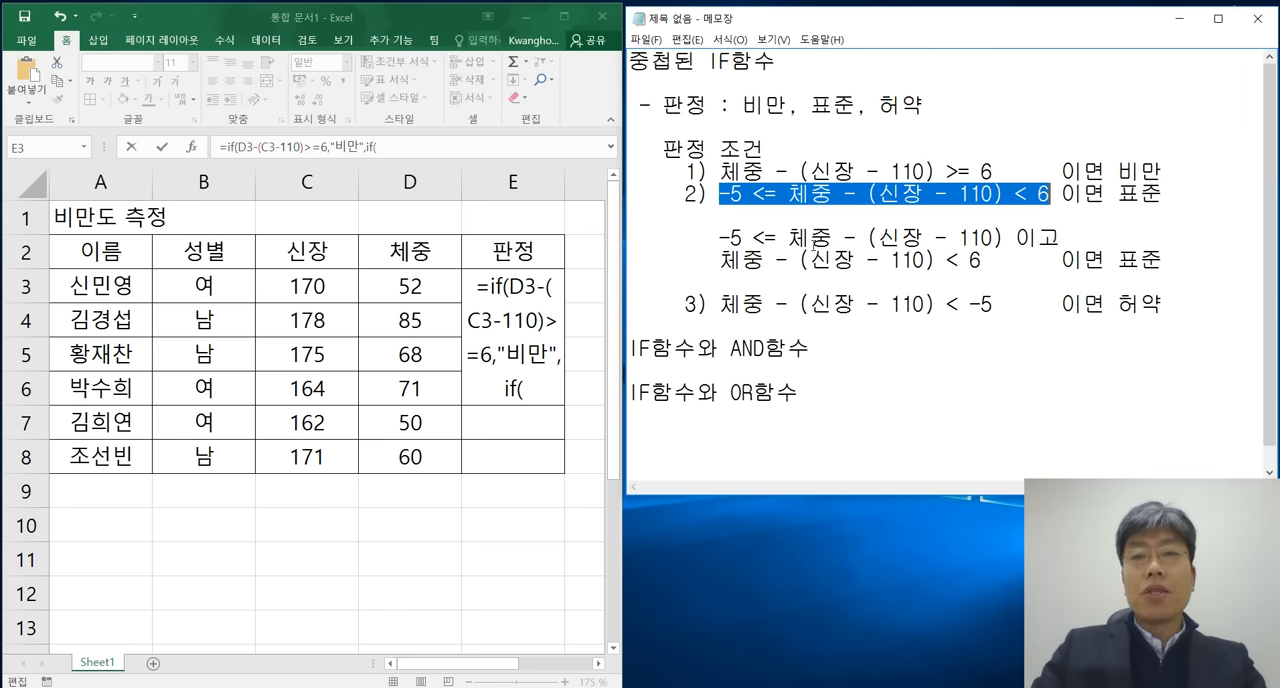
pyautogui.moveTo(788, 238); pyautogui.dragTo(1002, 237)
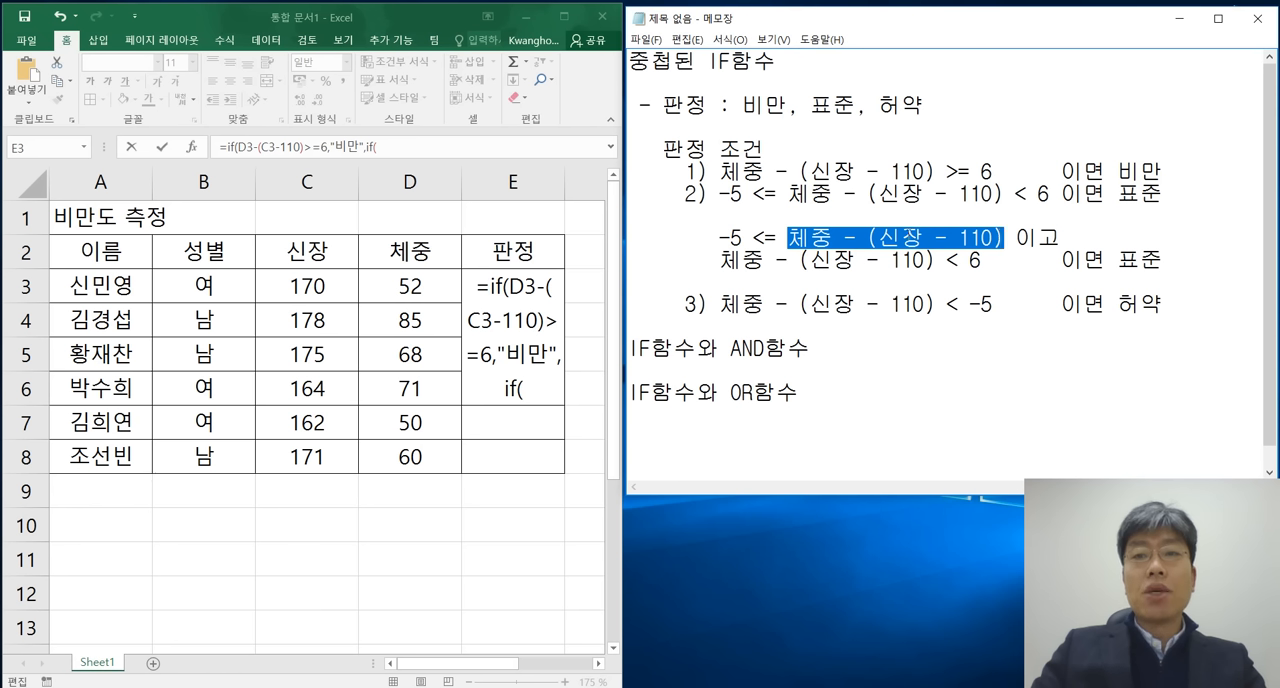
pyautogui.moveTo(718, 238); pyautogui.dragTo(1060, 238)
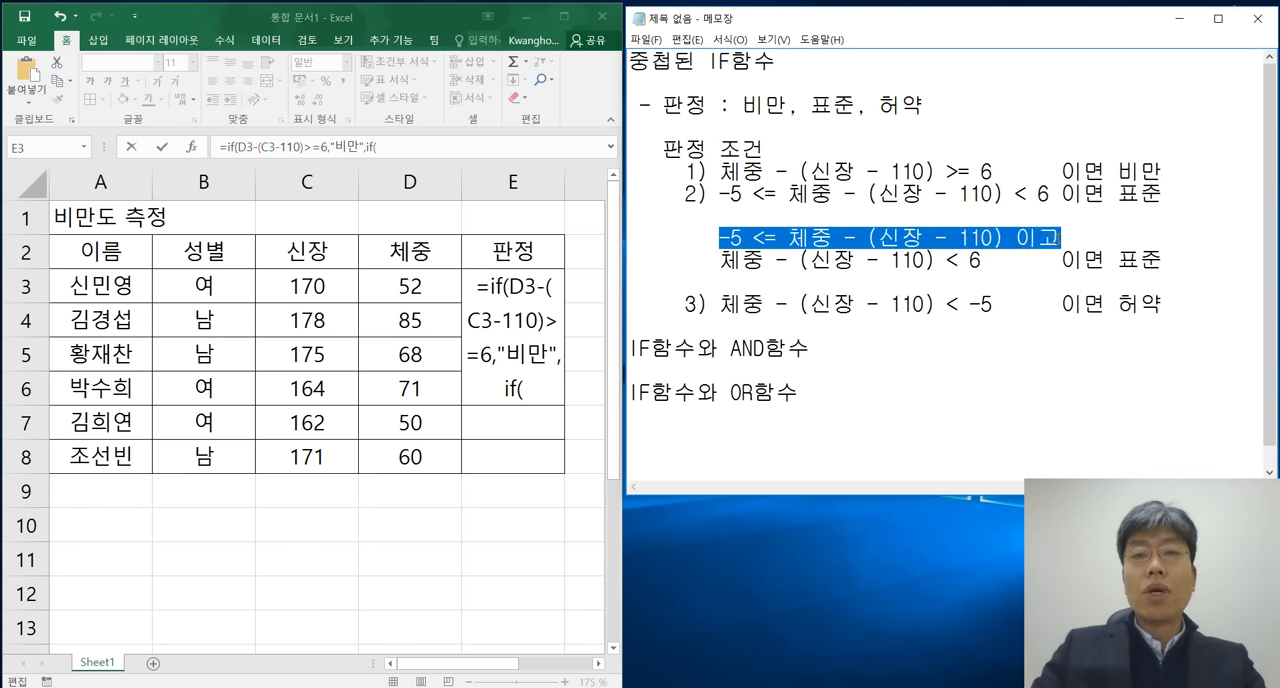
pyautogui.moveTo(718, 260); pyautogui.dragTo(984, 260)
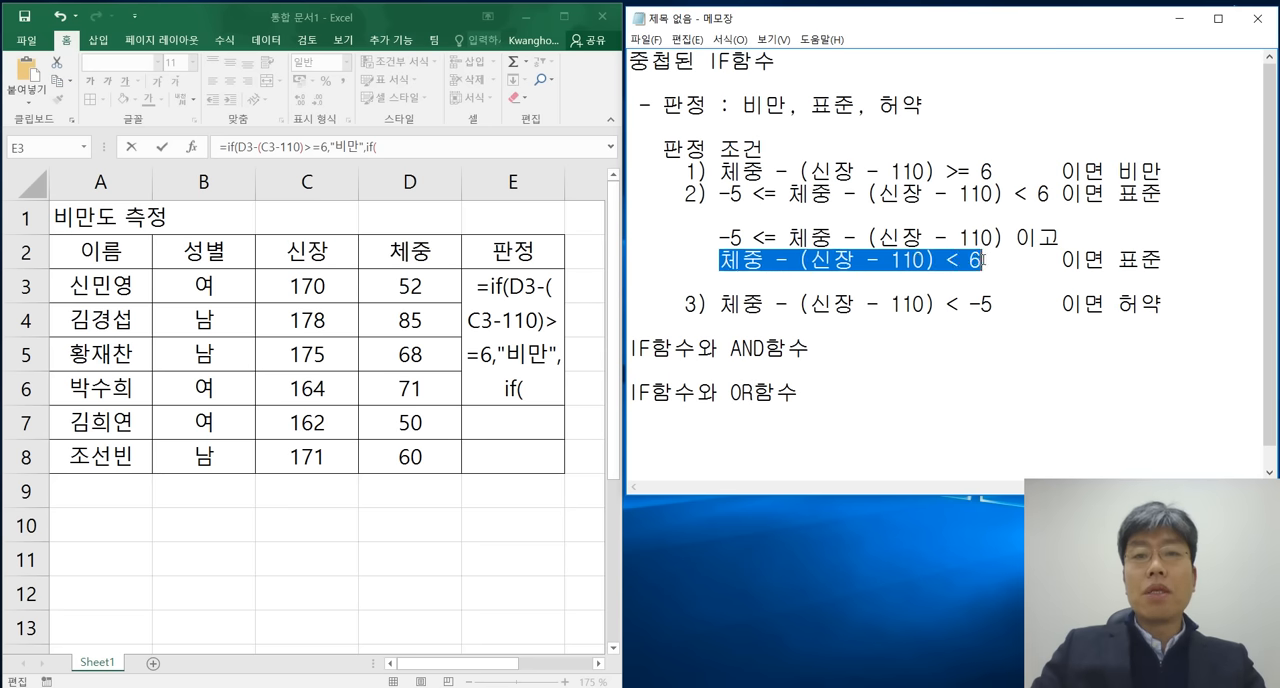
# Review how the second condition's range splits into two comparisons joined by 이고, highlighting the split lines and the original expression.
pyautogui.moveTo(946, 259); pyautogui.dragTo(993, 260)
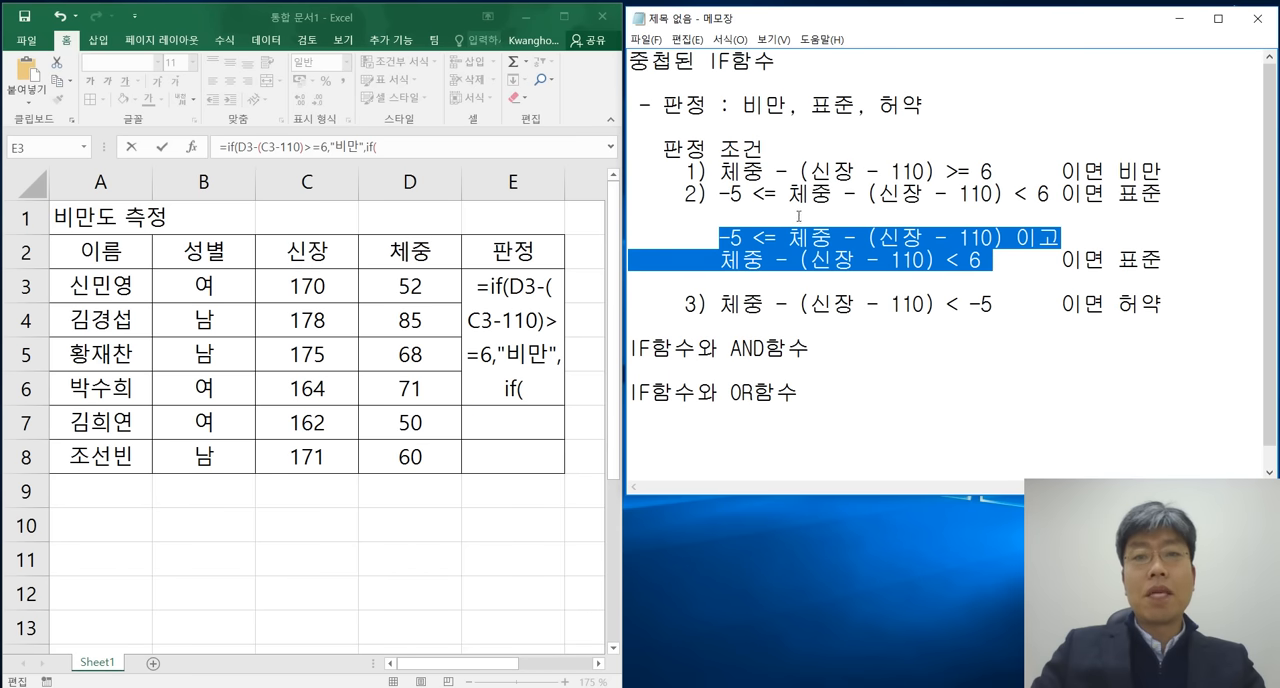
pyautogui.moveTo(711, 198); pyautogui.dragTo(1050, 195)
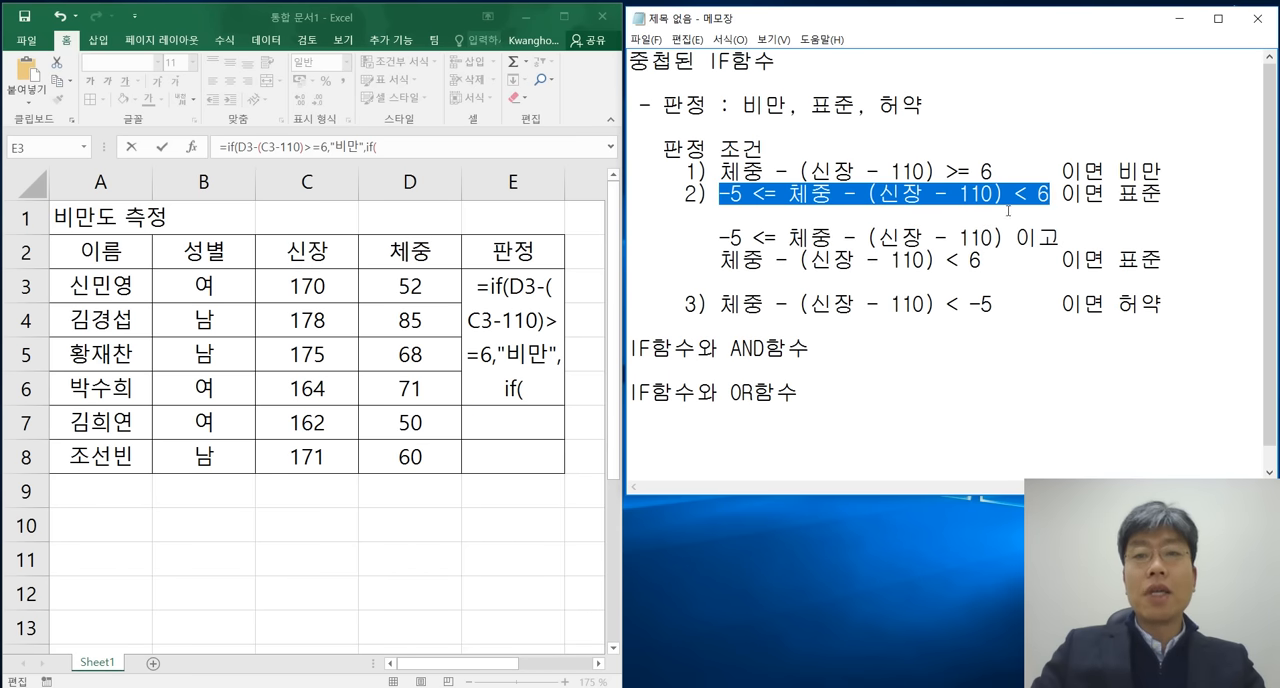
pyautogui.moveTo(720, 237); pyautogui.dragTo(1004, 237)
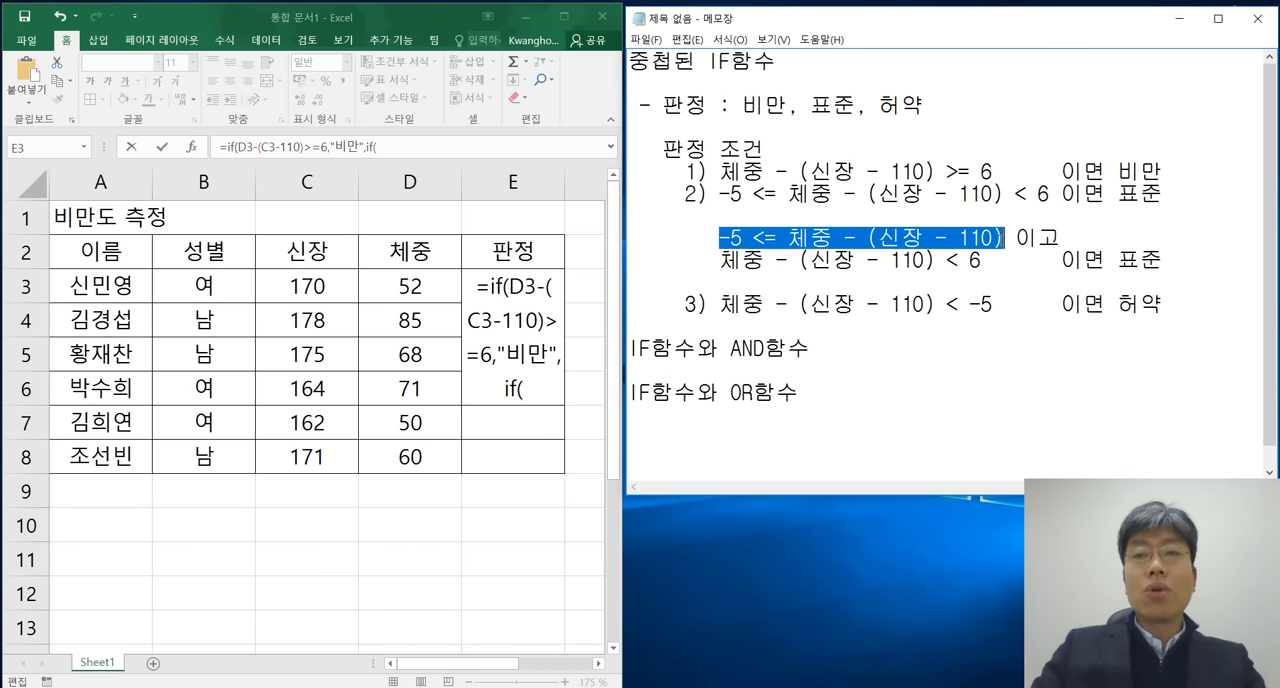
pyautogui.moveTo(721, 259); pyautogui.dragTo(985, 259)
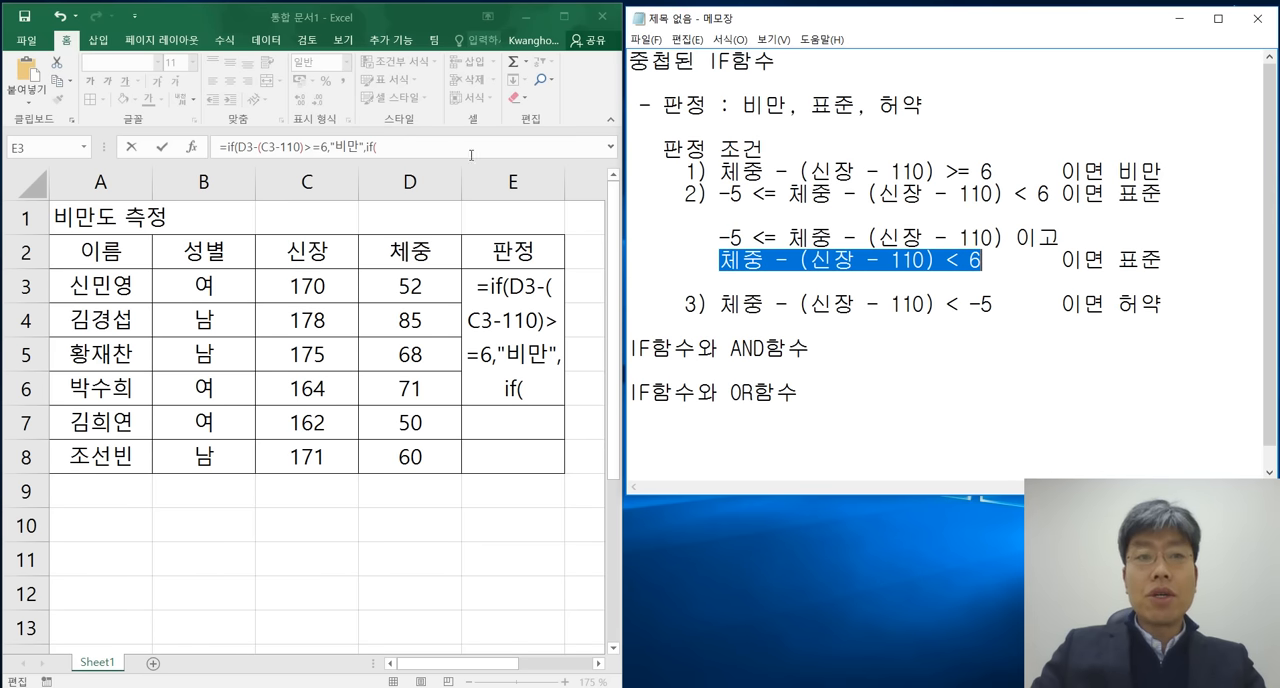
# Switch to Excel and continue E3's inner IF with an AND function whose first test is -5<=D3-(C3-110).
pyautogui.click(437, 147)
pyautogui.write('and(')
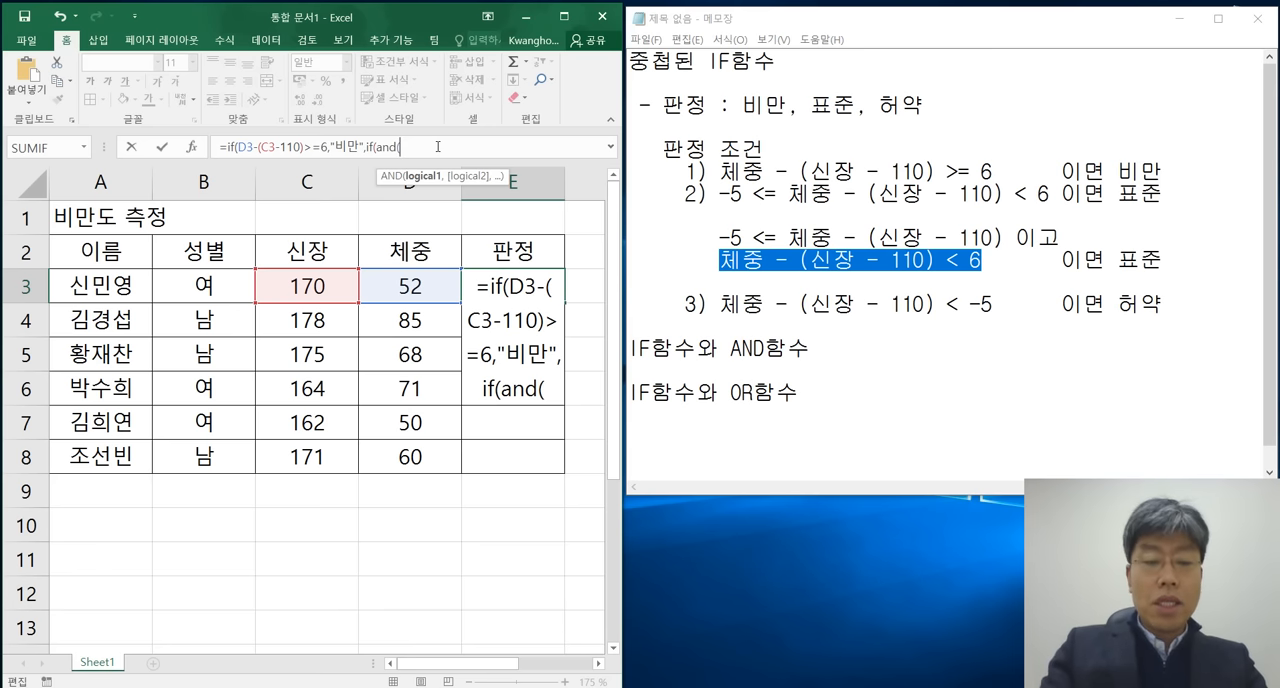
pyautogui.write('-5<')
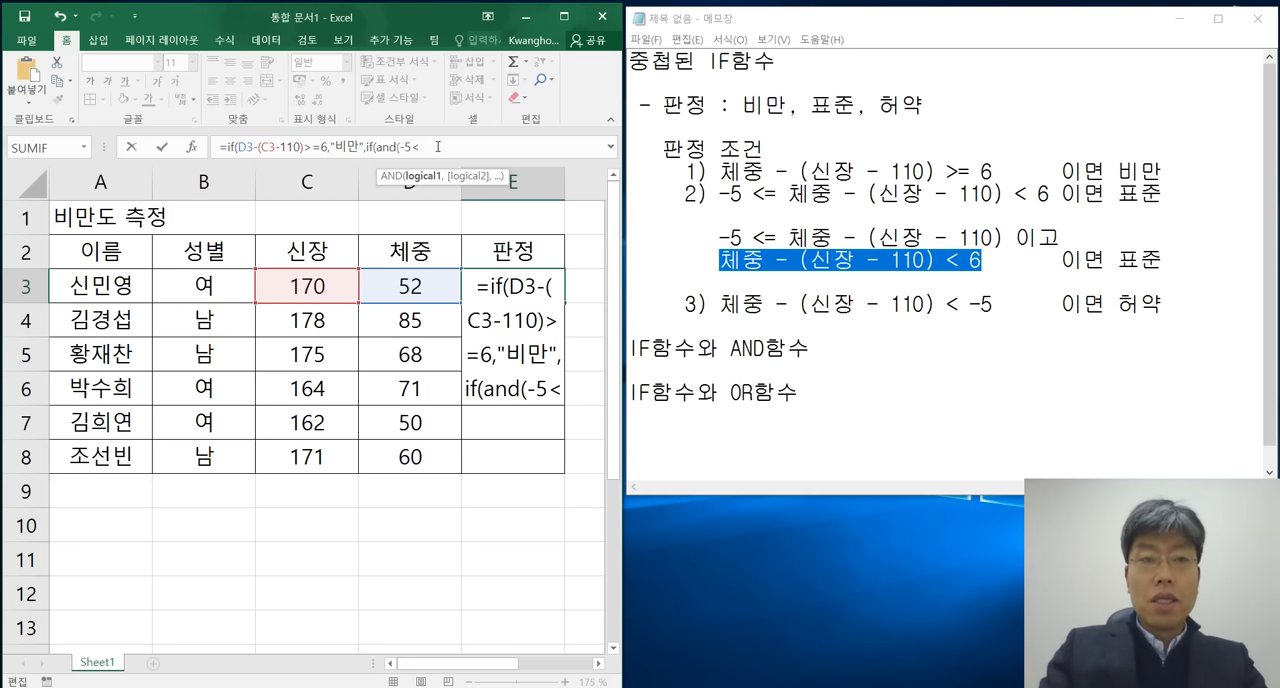
pyautogui.write('=')
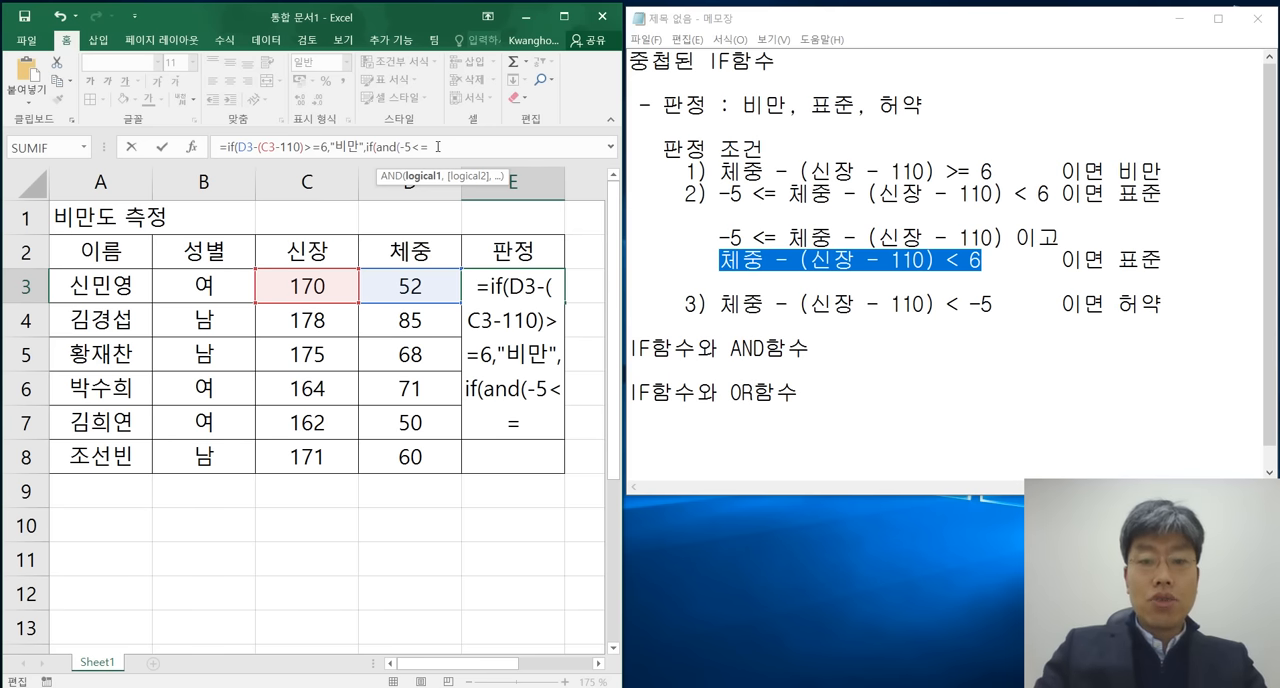
pyautogui.click(406, 286)
pyautogui.write('-')
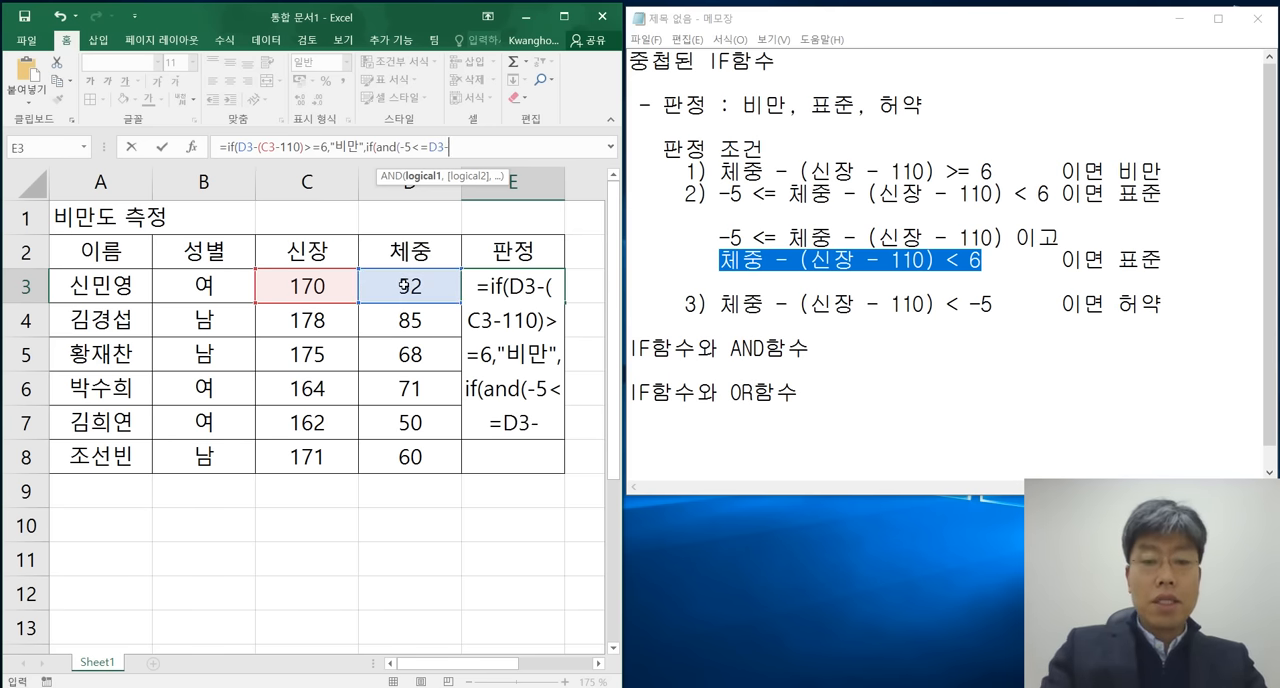
pyautogui.write('(')
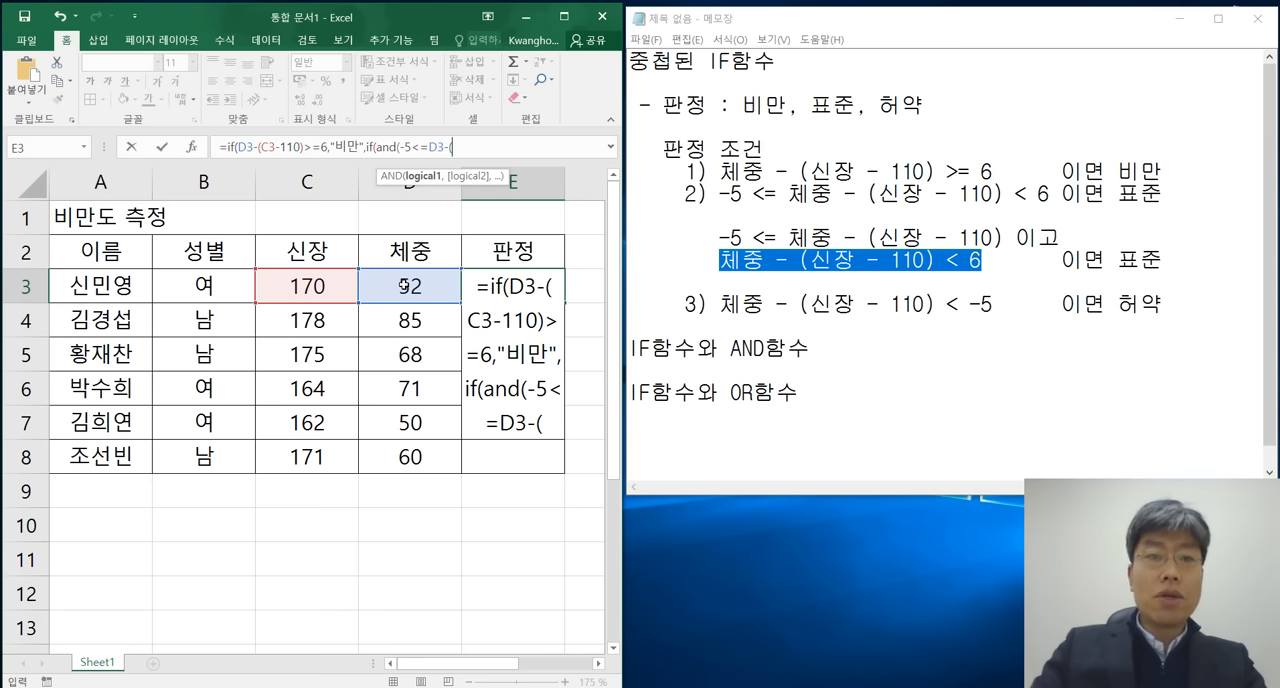
pyautogui.click(303, 281)
pyautogui.write('-11')
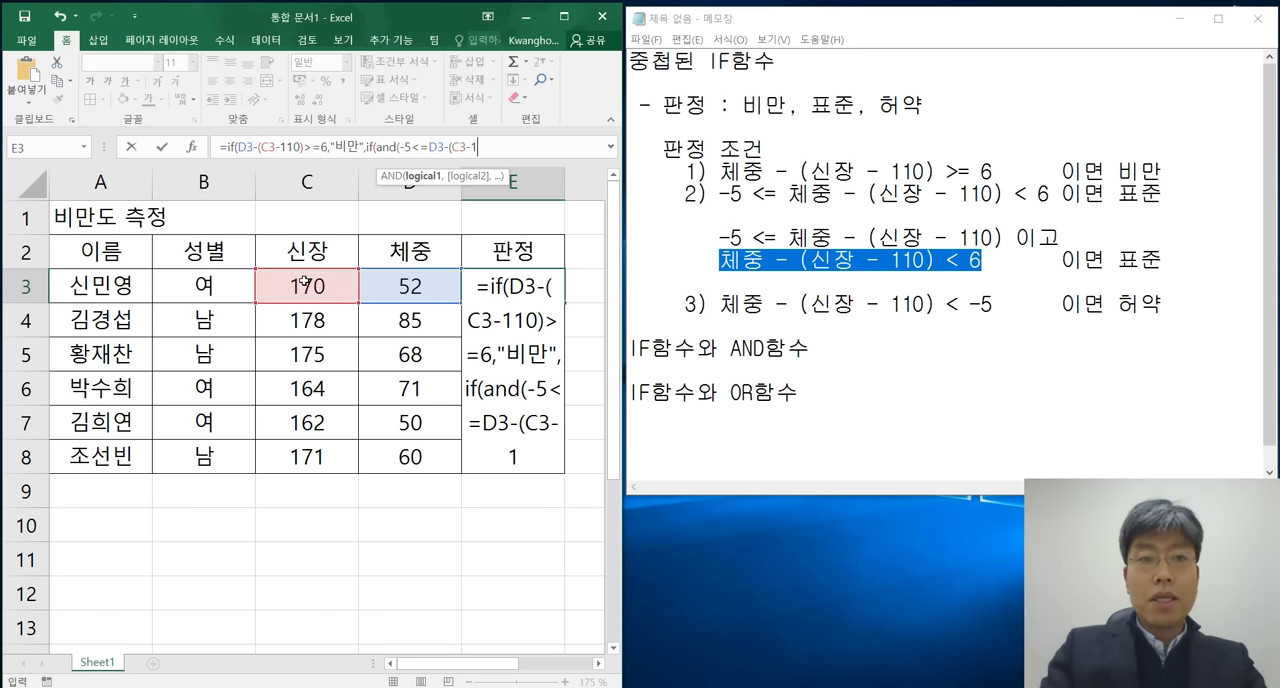
pyautogui.write('0)')
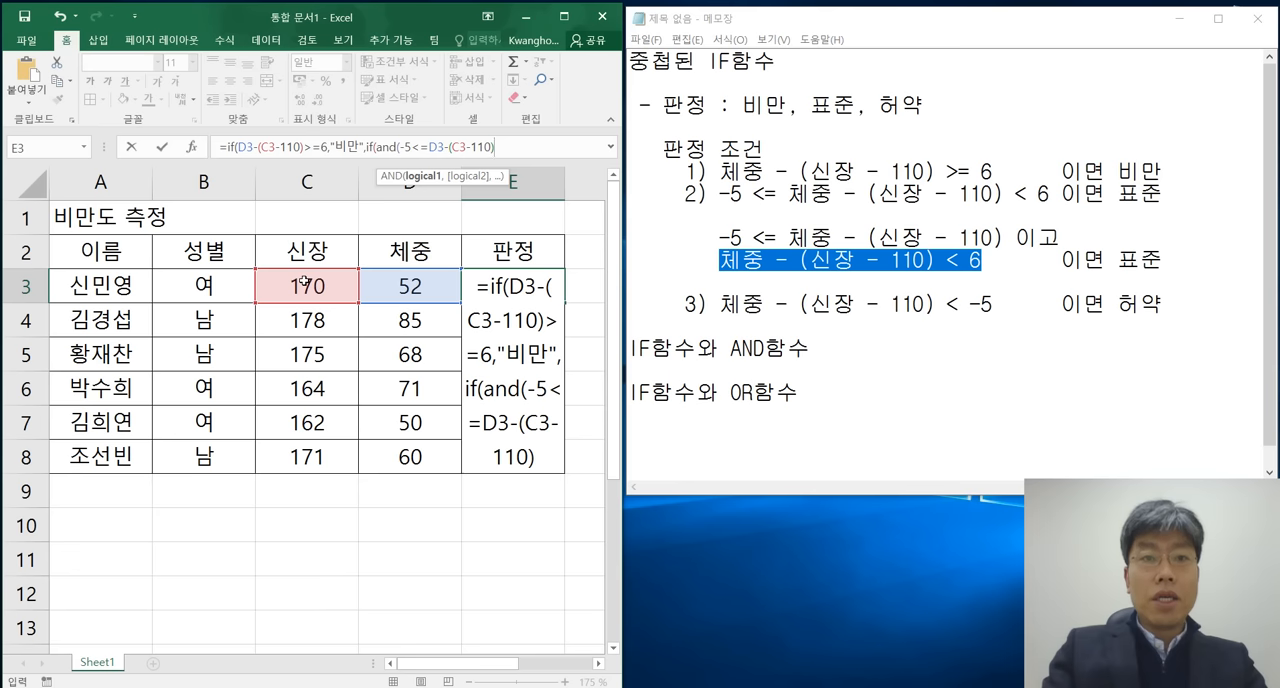
pyautogui.write(',')
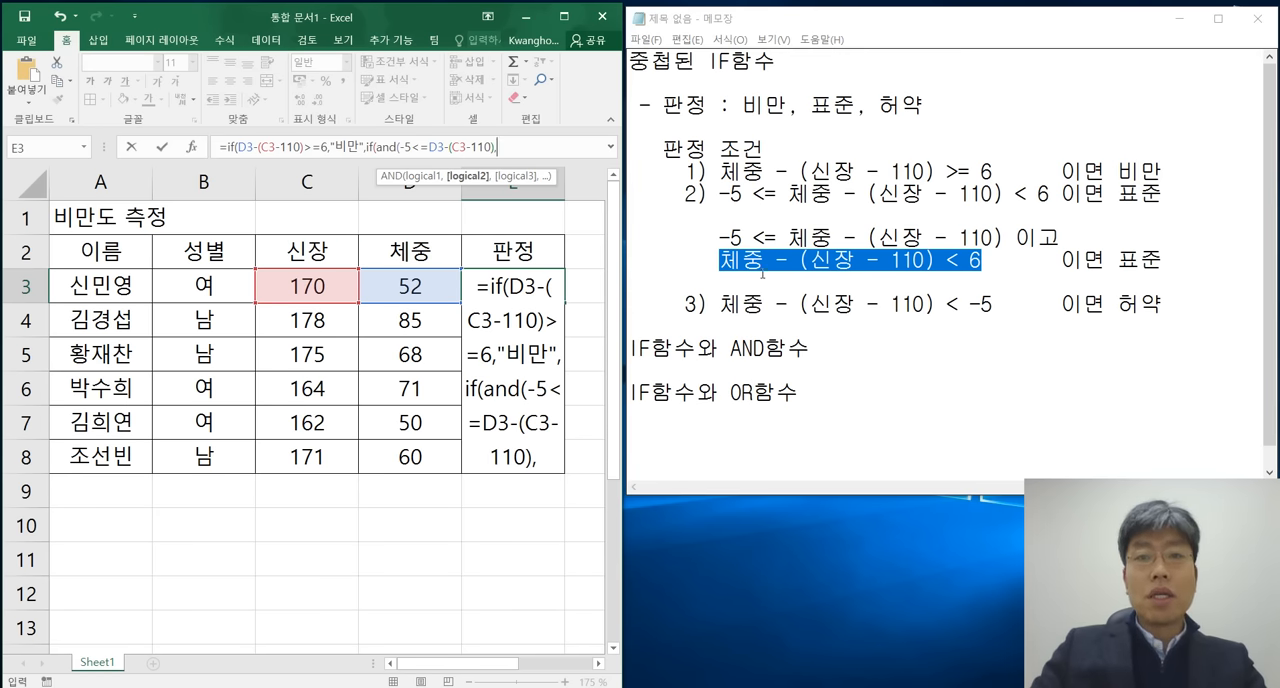
# Add D3-(C3-110)<6 as the AND function's second test, following the split condition in the notes, and close the AND.
pyautogui.click(742, 238)
pyautogui.moveTo(720, 260); pyautogui.dragTo(988, 260)
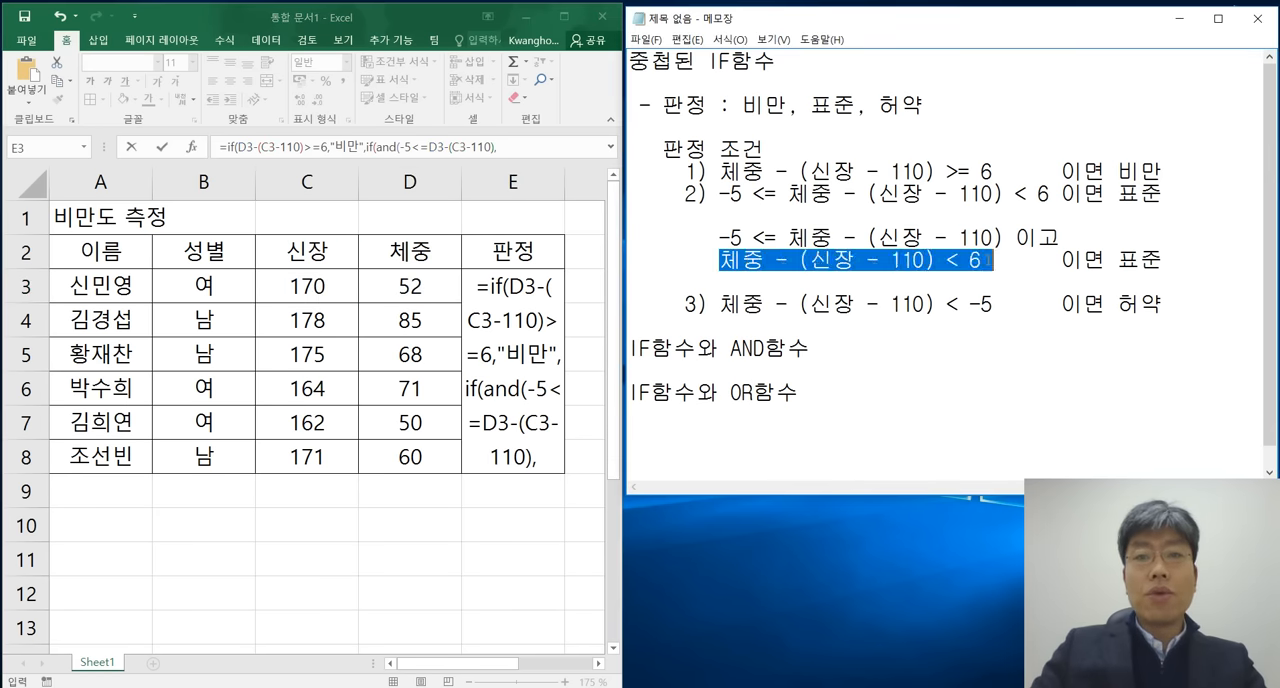
pyautogui.click(541, 150)
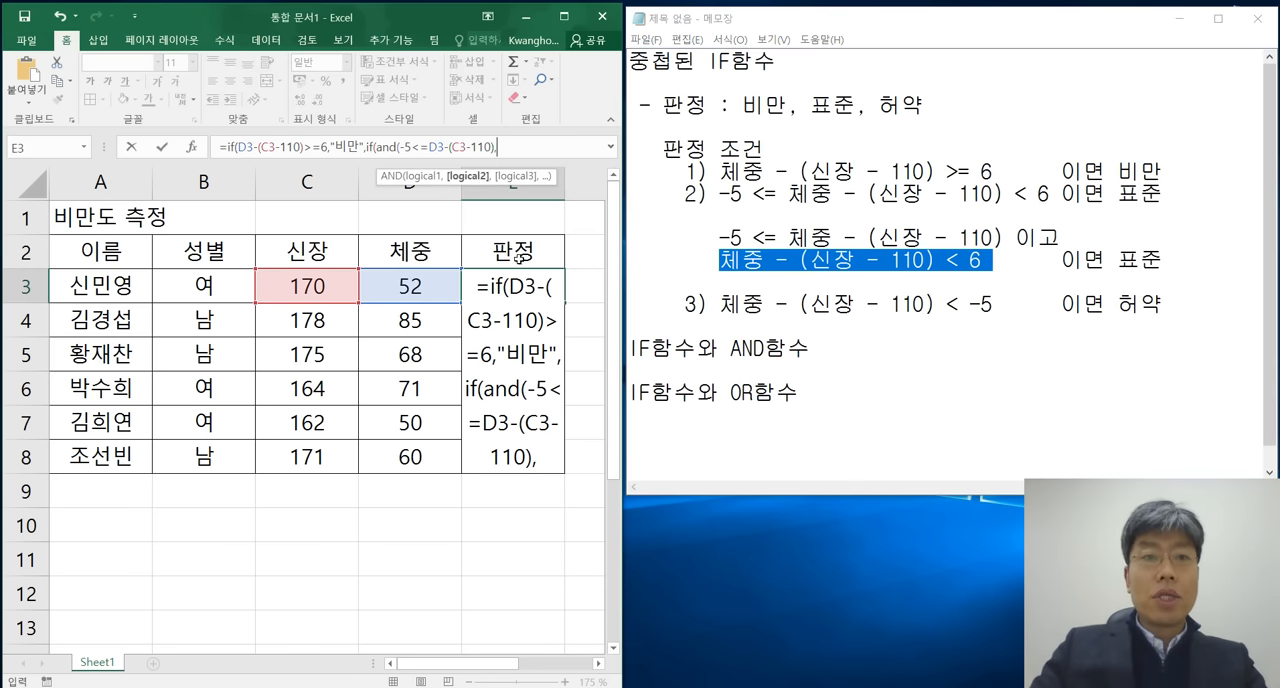
pyautogui.click(404, 284)
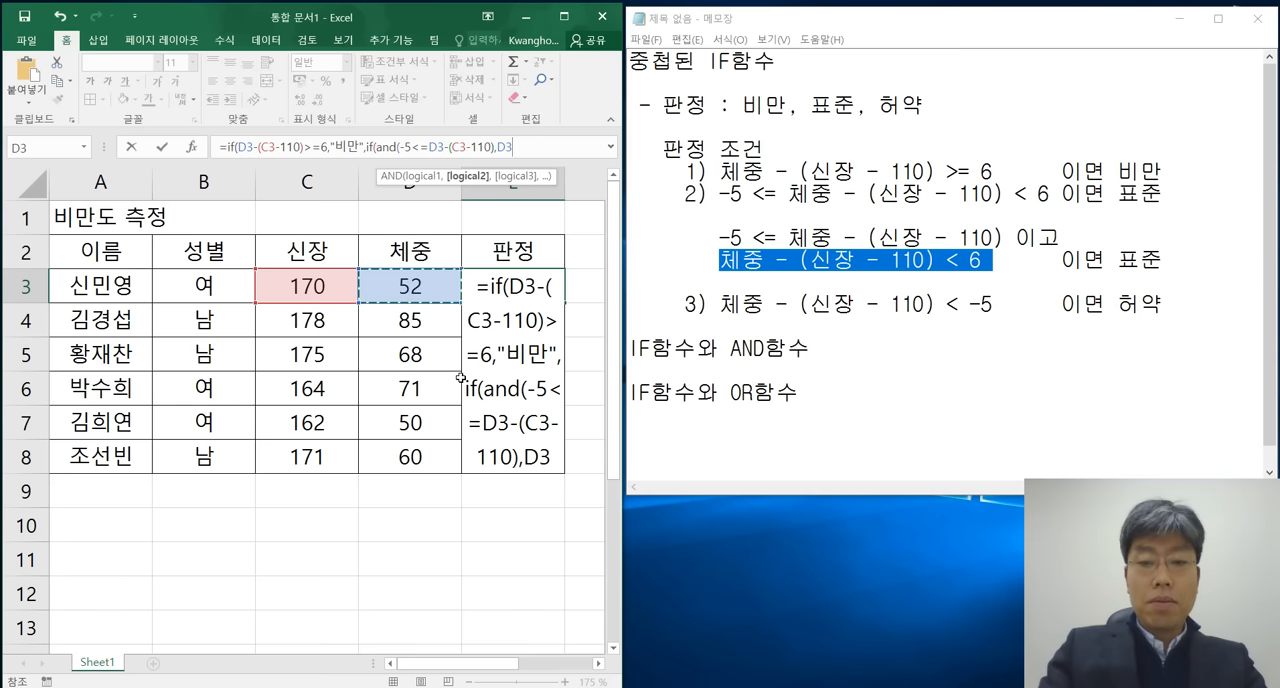
pyautogui.write('-(')
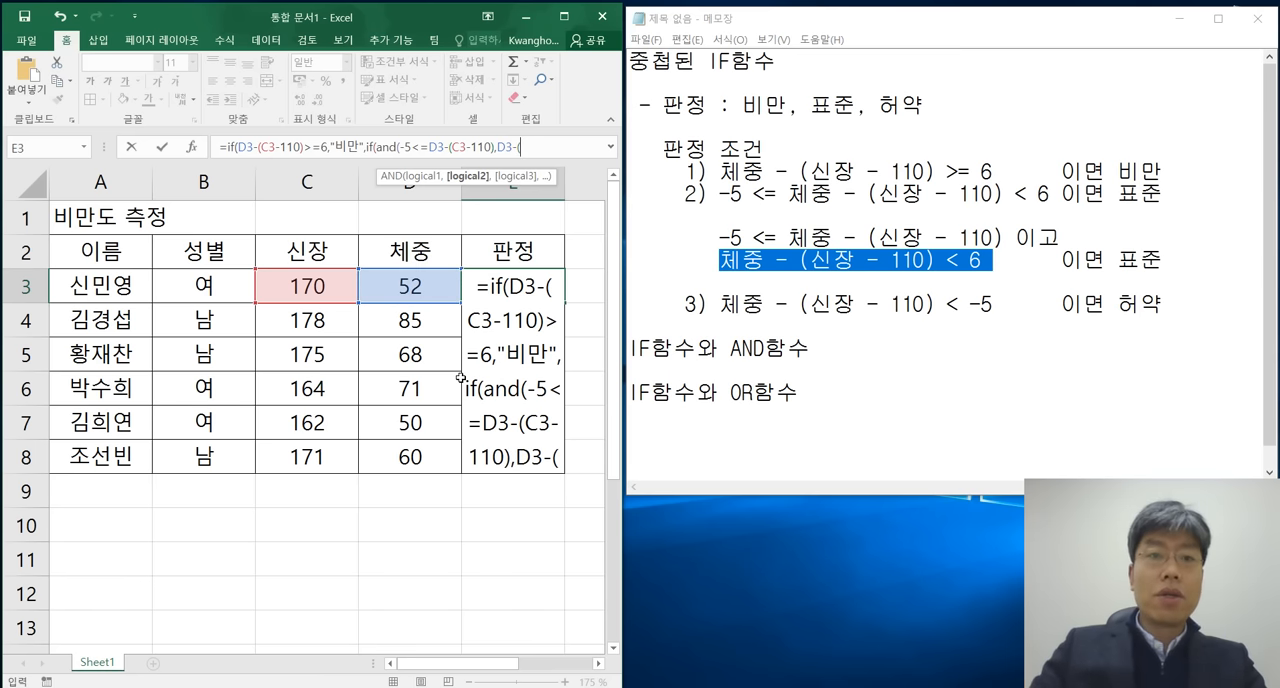
pyautogui.click(318, 286)
pyautogui.write('-1')
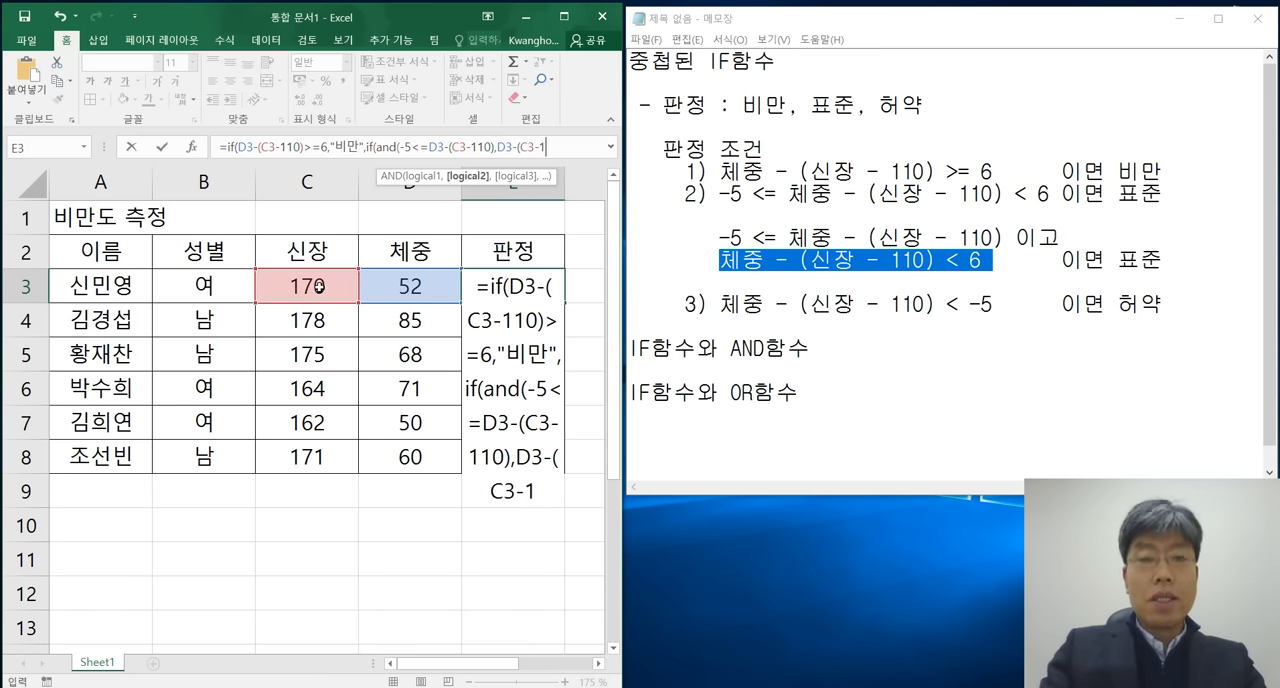
pyautogui.write('10)')
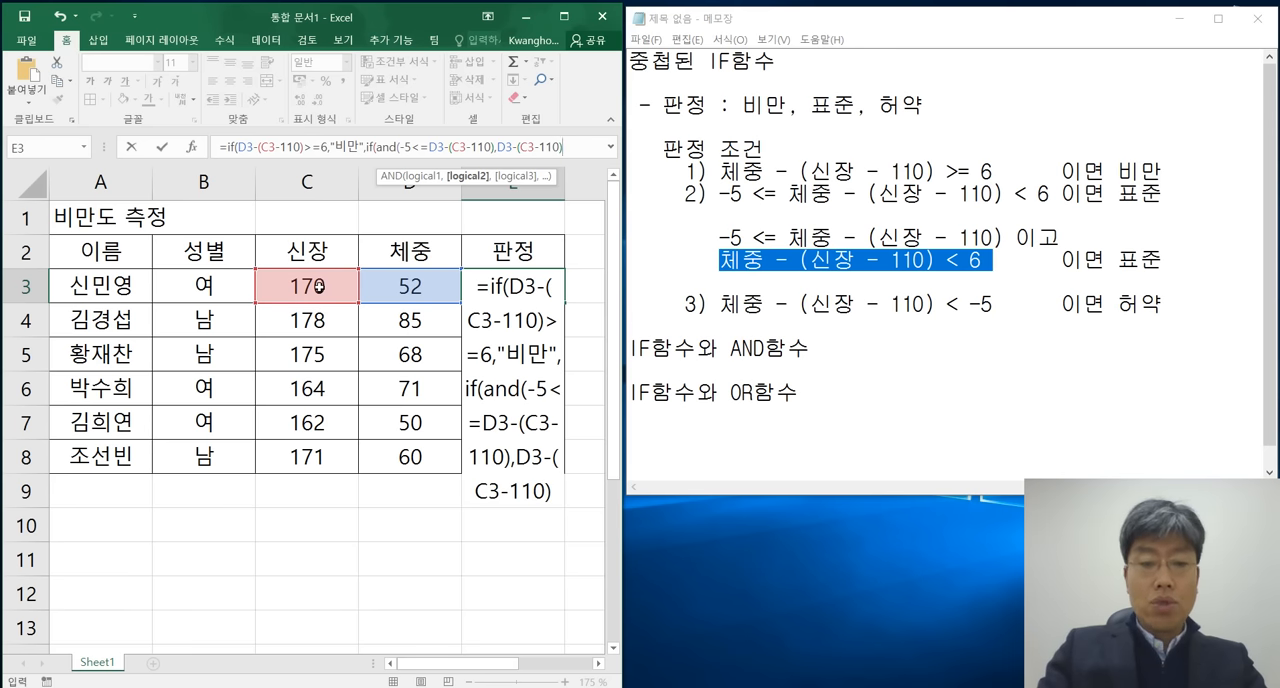
pyautogui.write('<6')
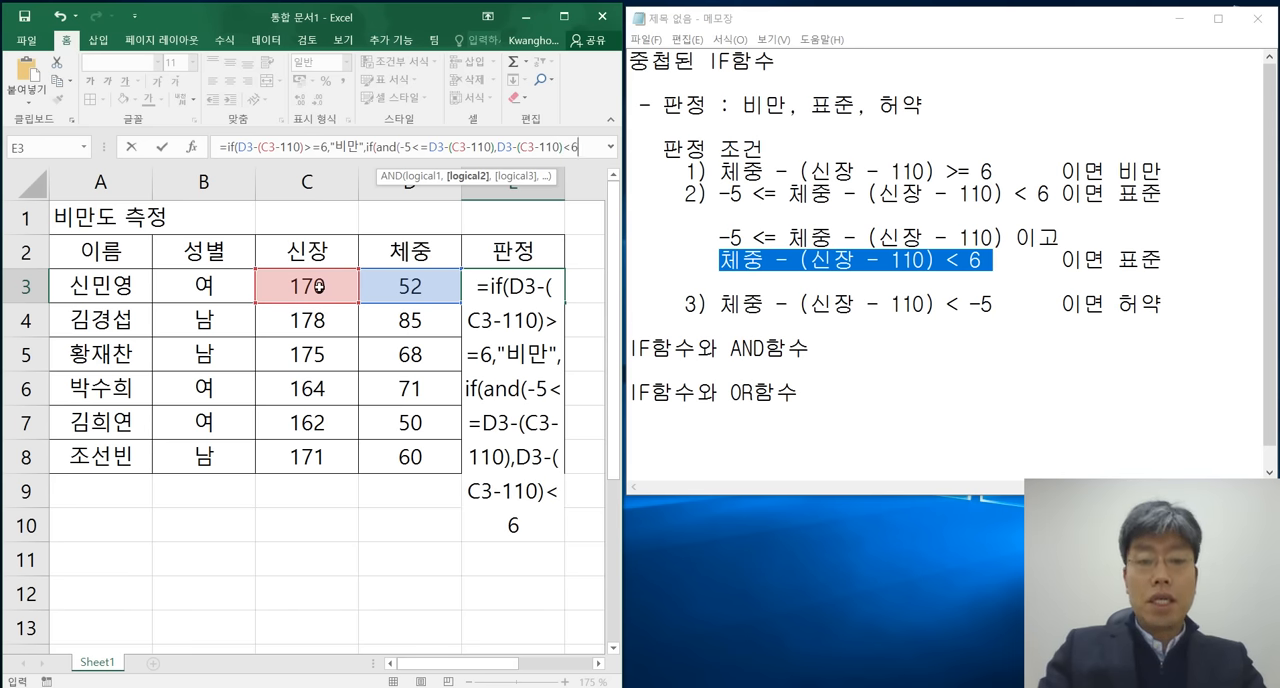
pyautogui.write(')')
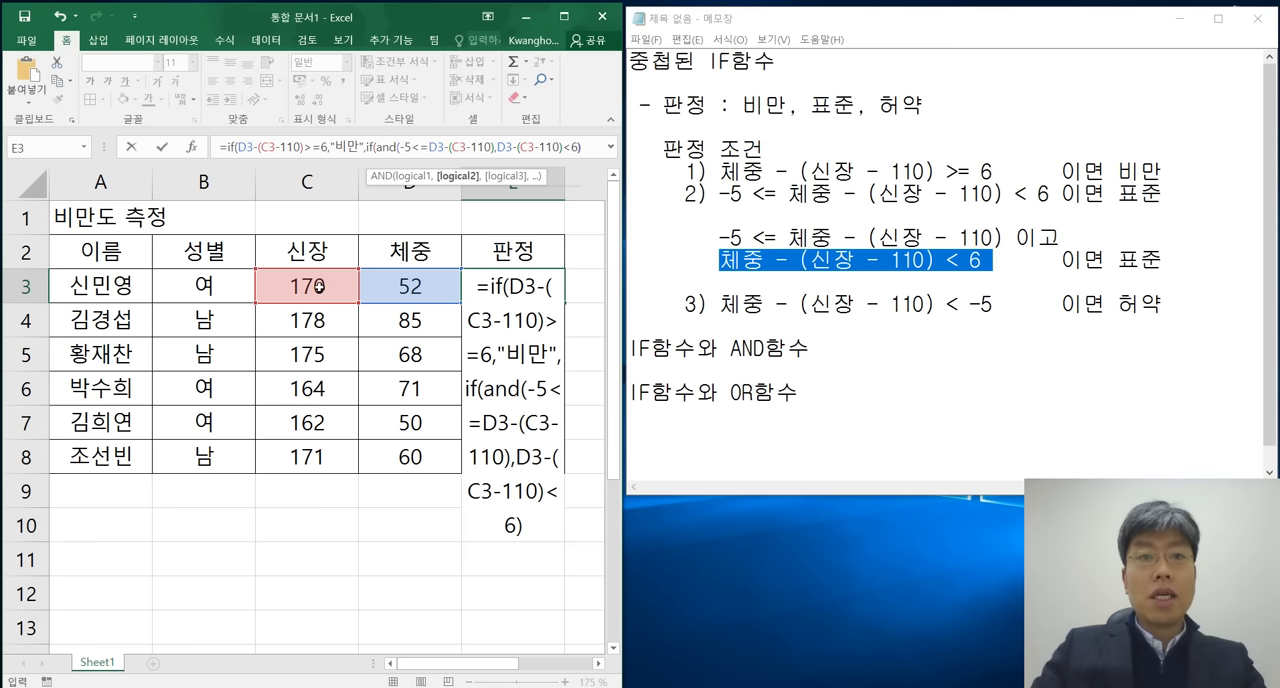
pyautogui.press('BackSpace')
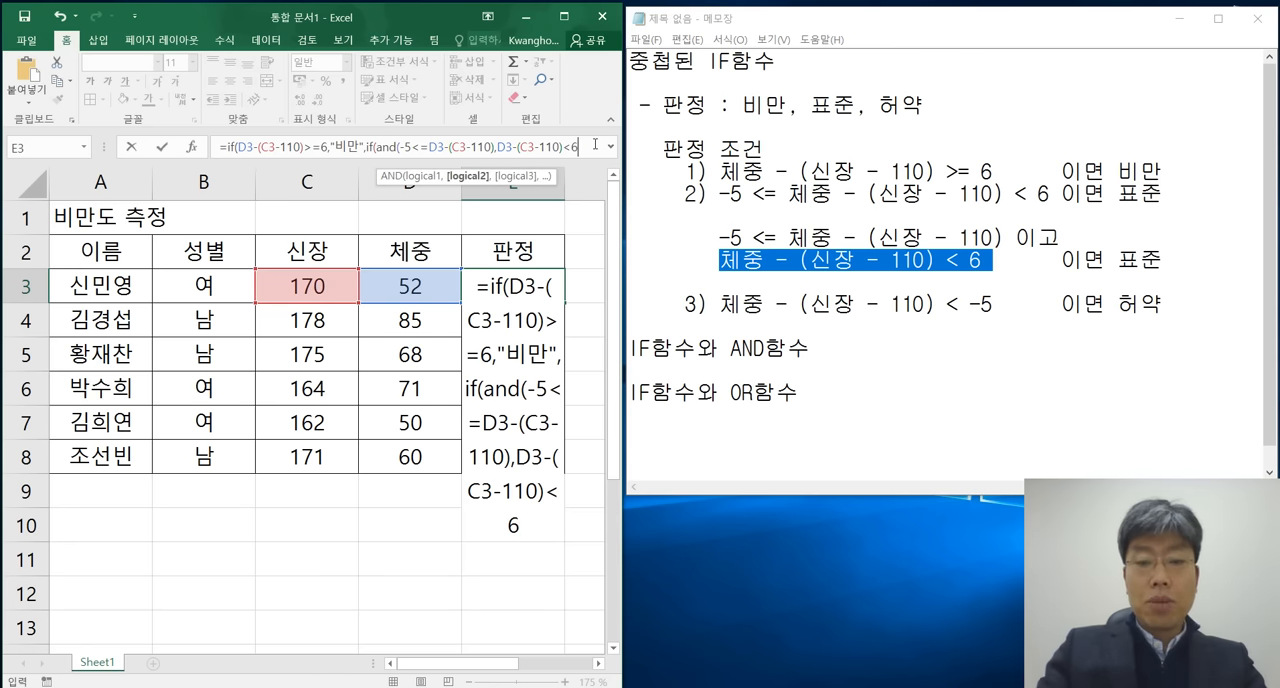
pyautogui.write(')')
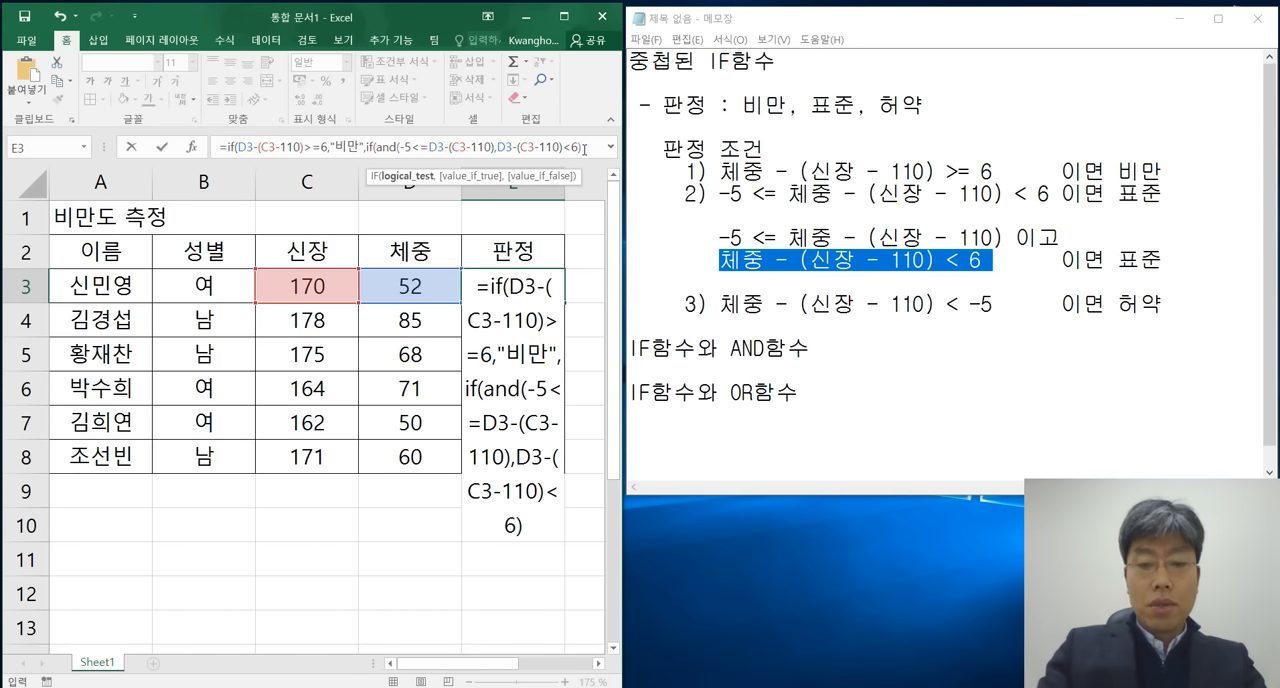
# Enter "표준" as the inner IF's value when the AND test is true, followed by a comma.
pyautogui.write(',"표준')
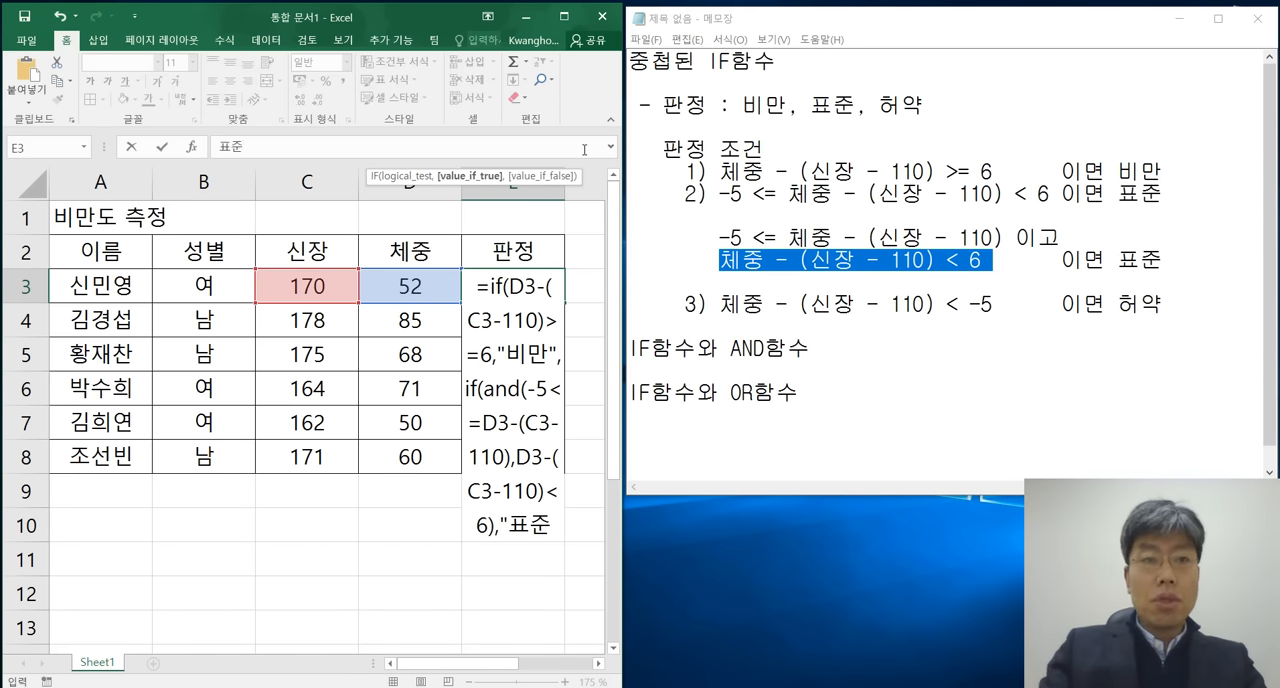
pyautogui.write('"')
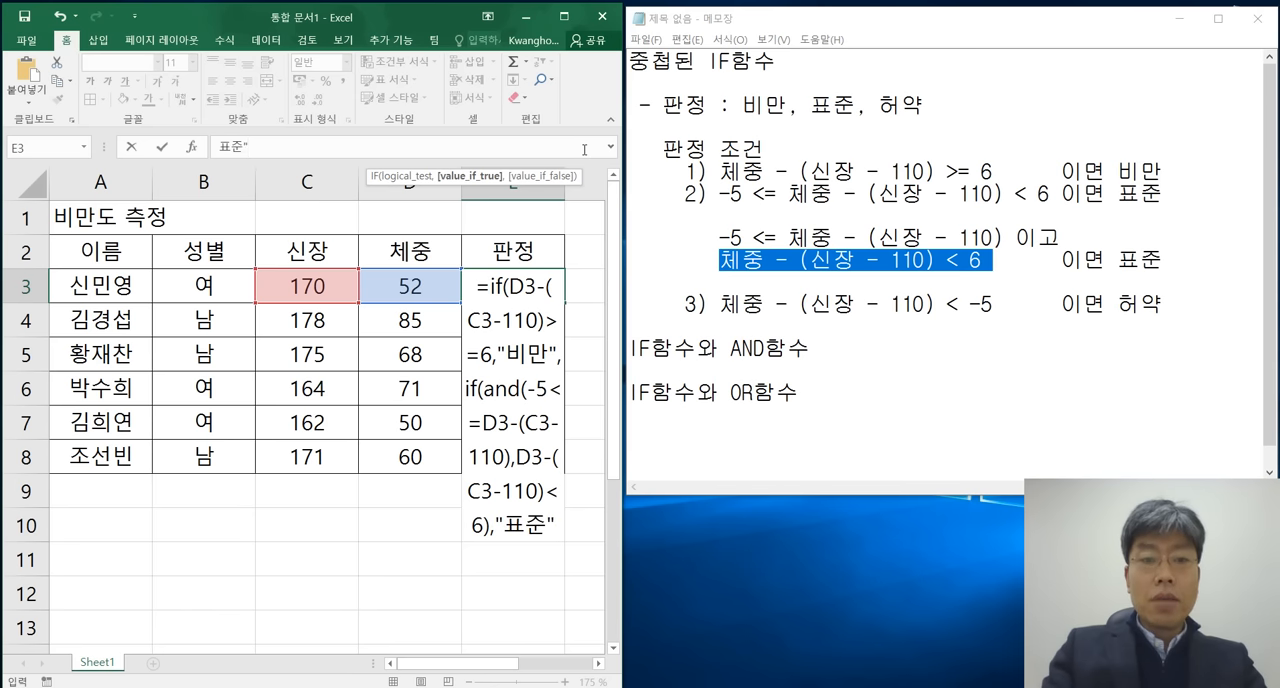
pyautogui.write(',')
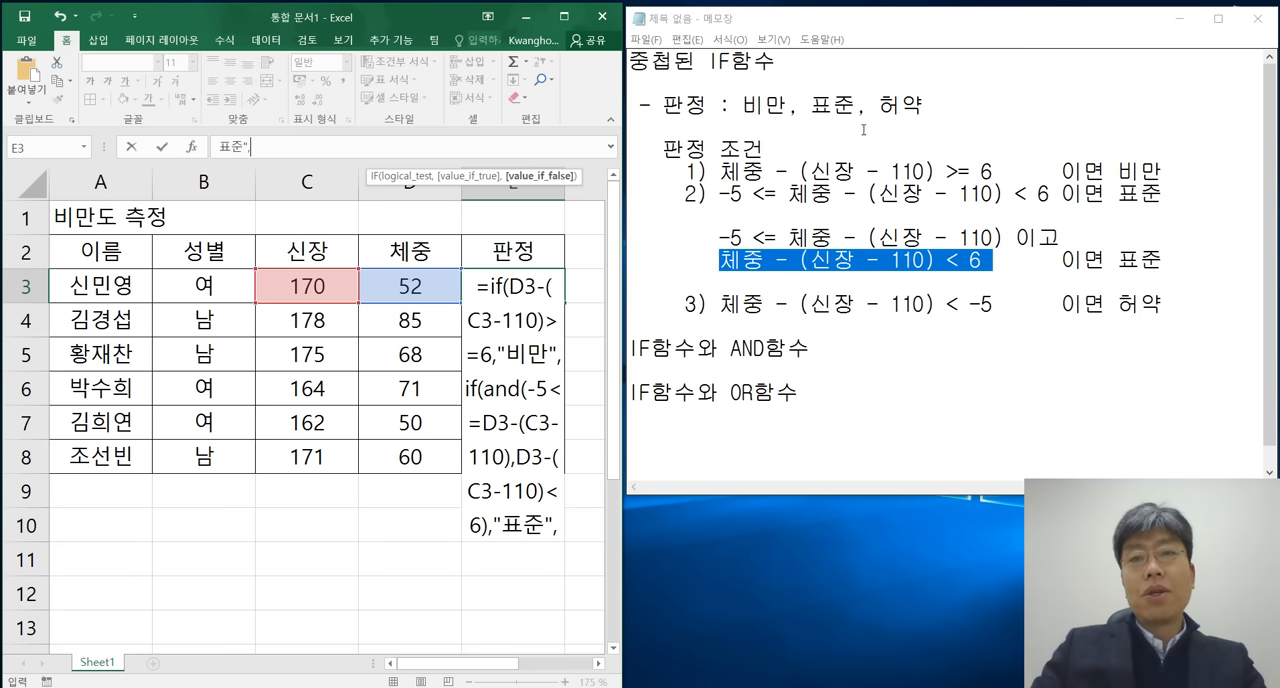
# Enter "허약" as the inner IF's false value, close both IF functions and commit the formula in E3.
pyautogui.click(880, 208)
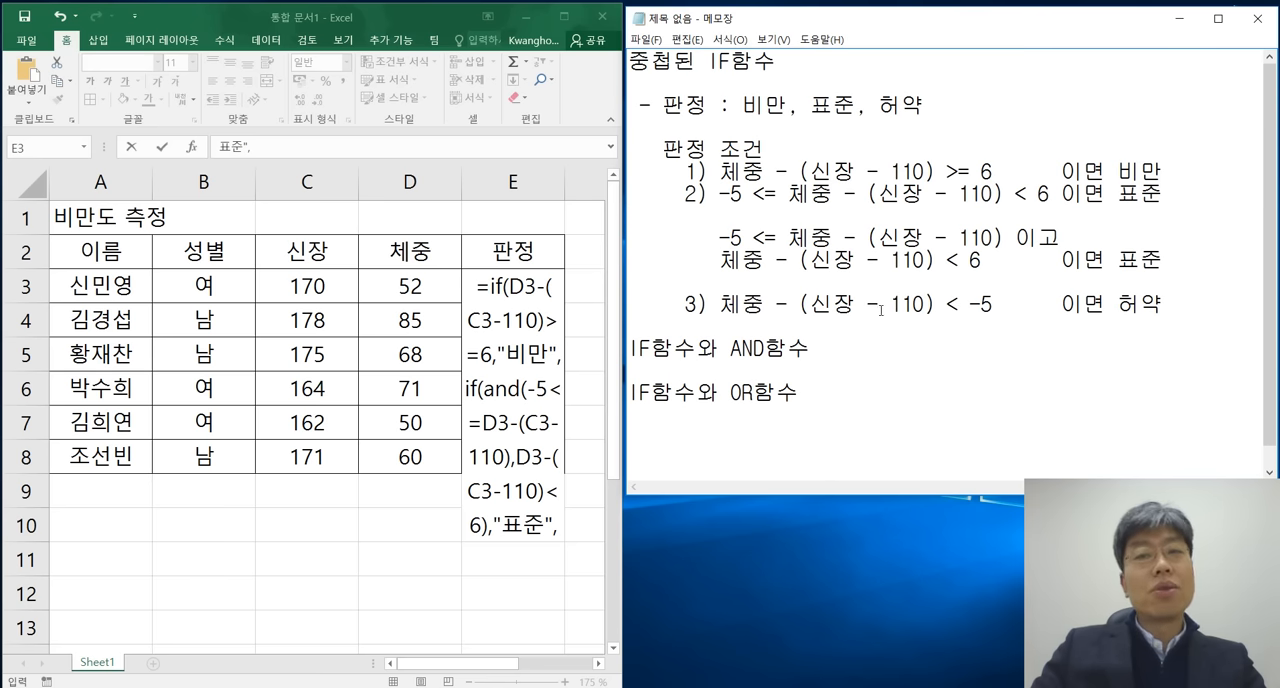
pyautogui.click(482, 137)
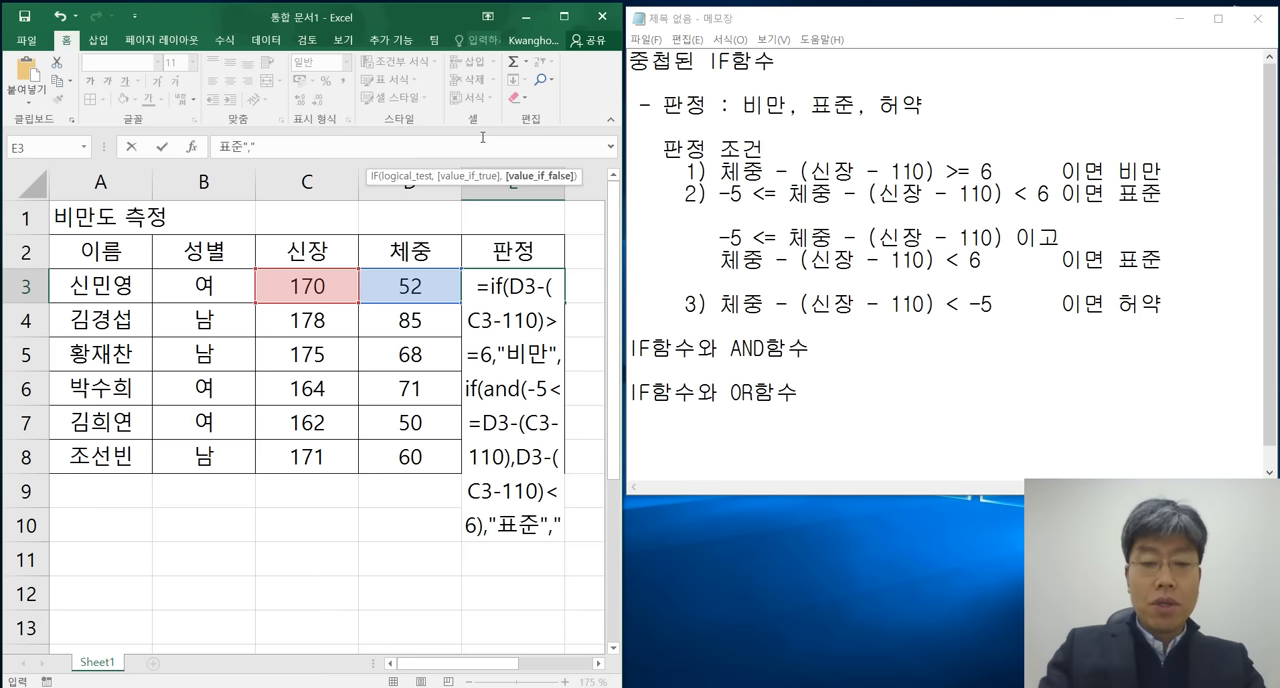
pyautogui.write('"gjd')
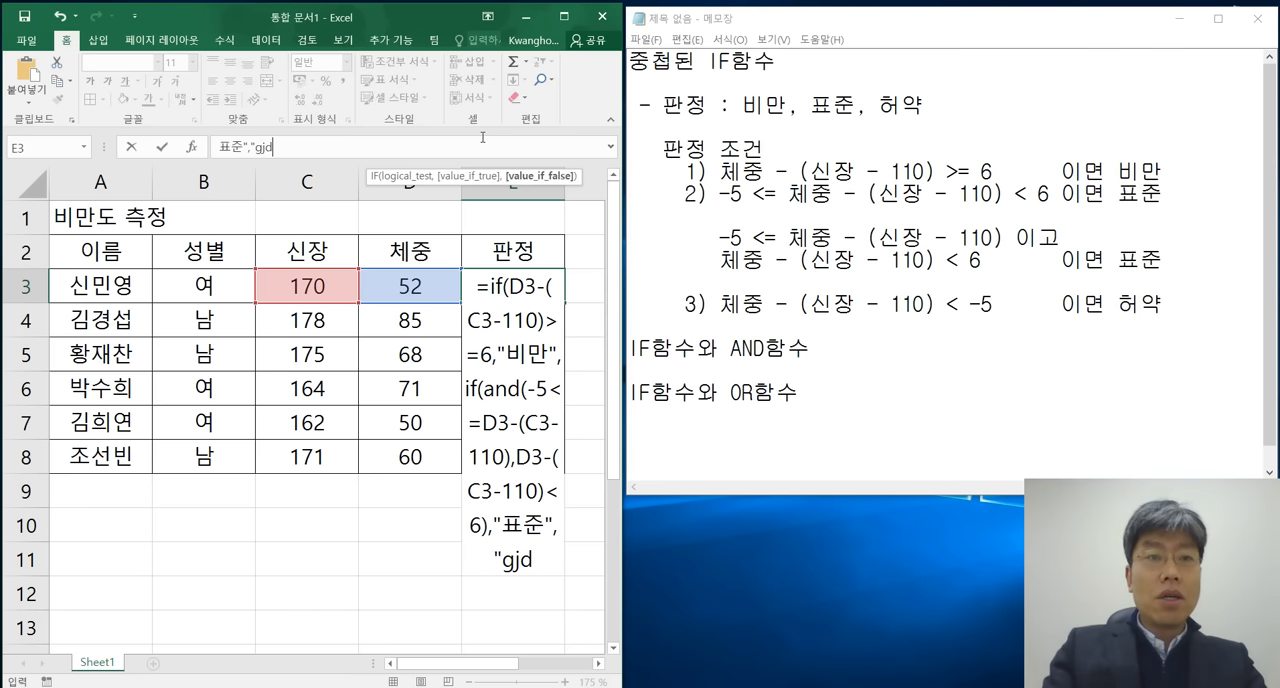
pyautogui.press('BackSpace')
pyautogui.press('BackSpace')
pyautogui.press('BackSpace')
pyautogui.write('헝약"')
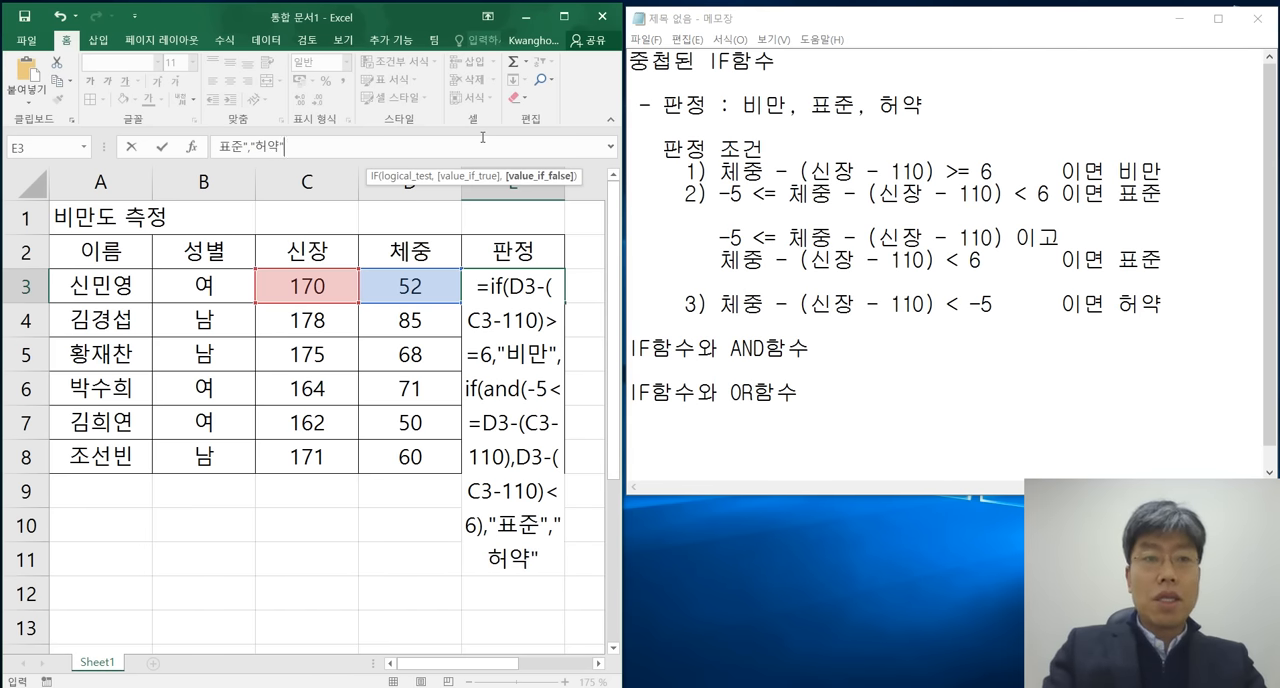
pyautogui.write(')')
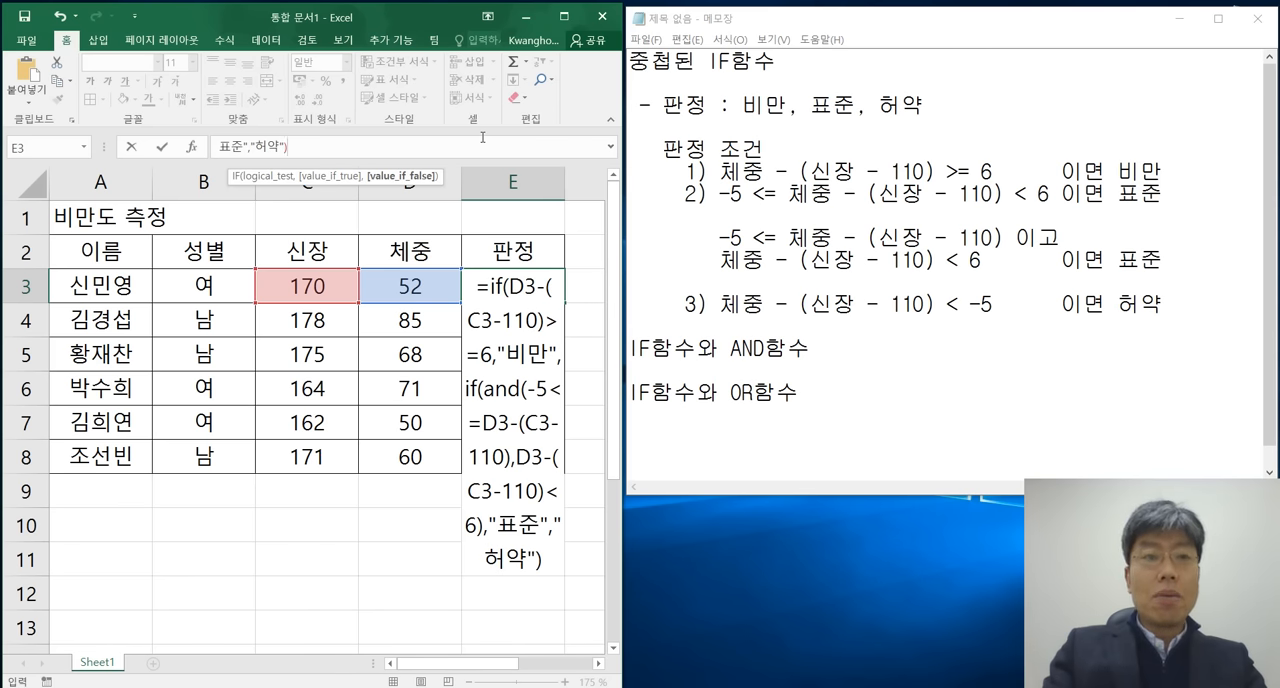
pyautogui.write(')')
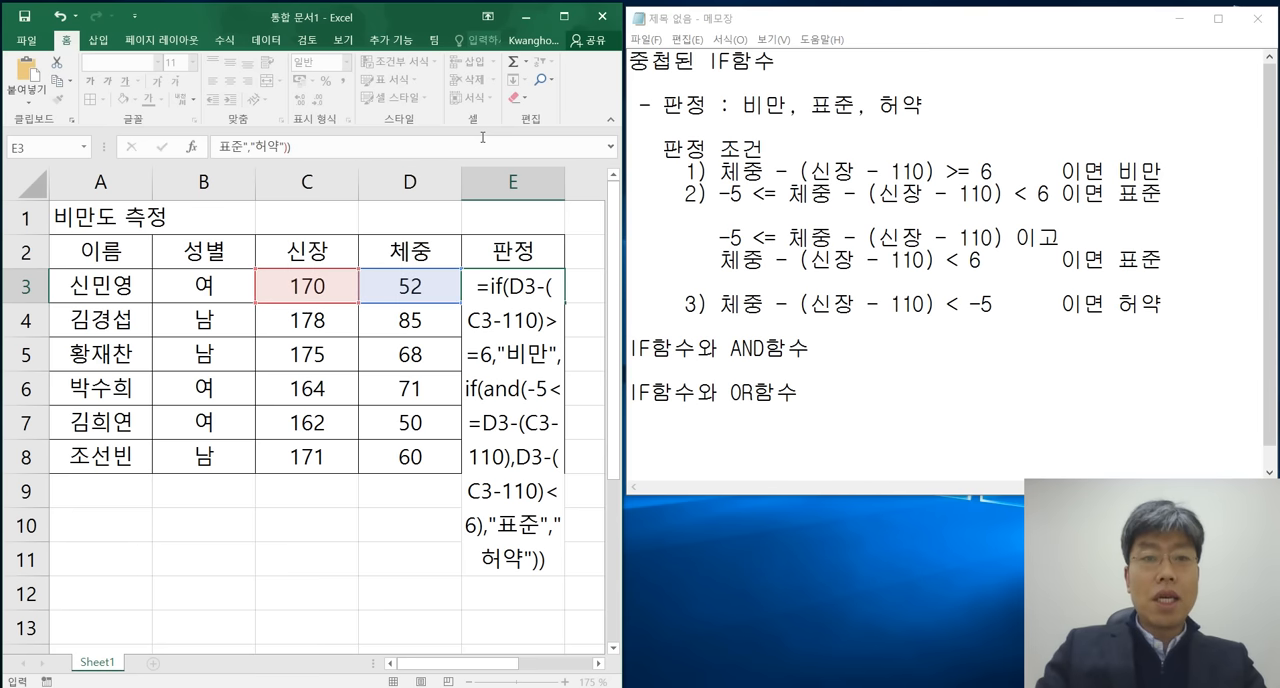
pyautogui.press('Return')
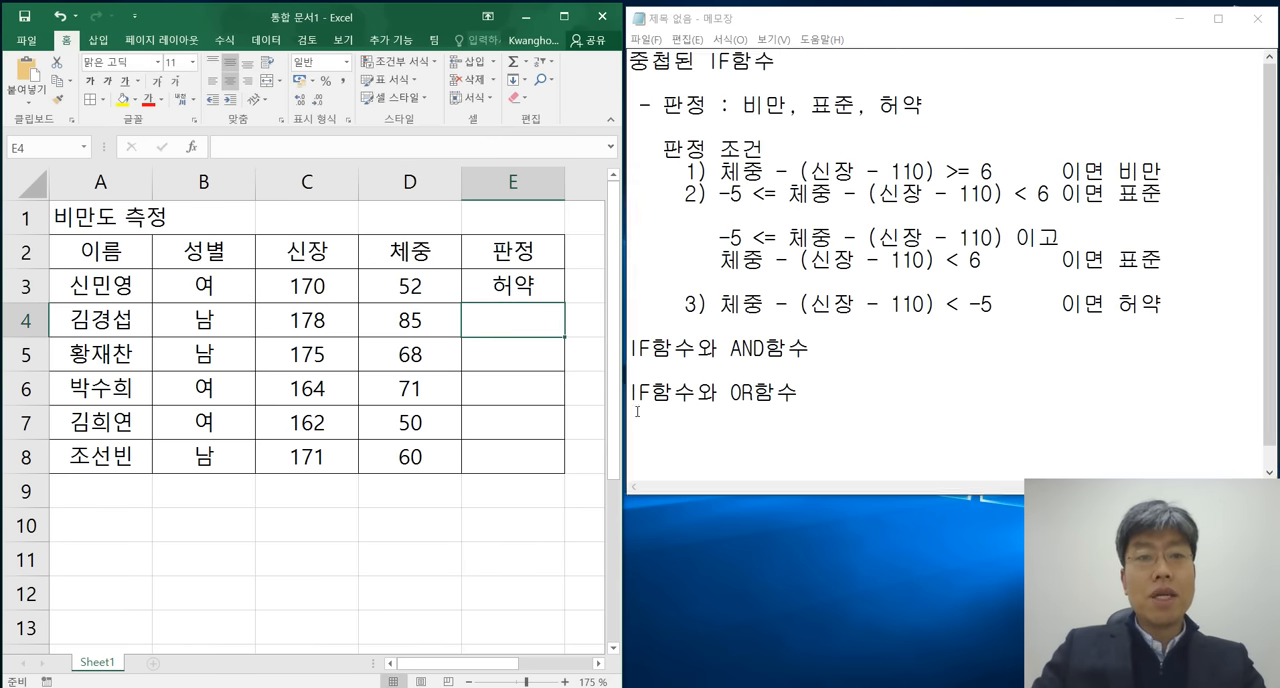
# Select E3 to review its formula and highlight the third condition in the notes to compare it with the judgement.
pyautogui.click(531, 286)
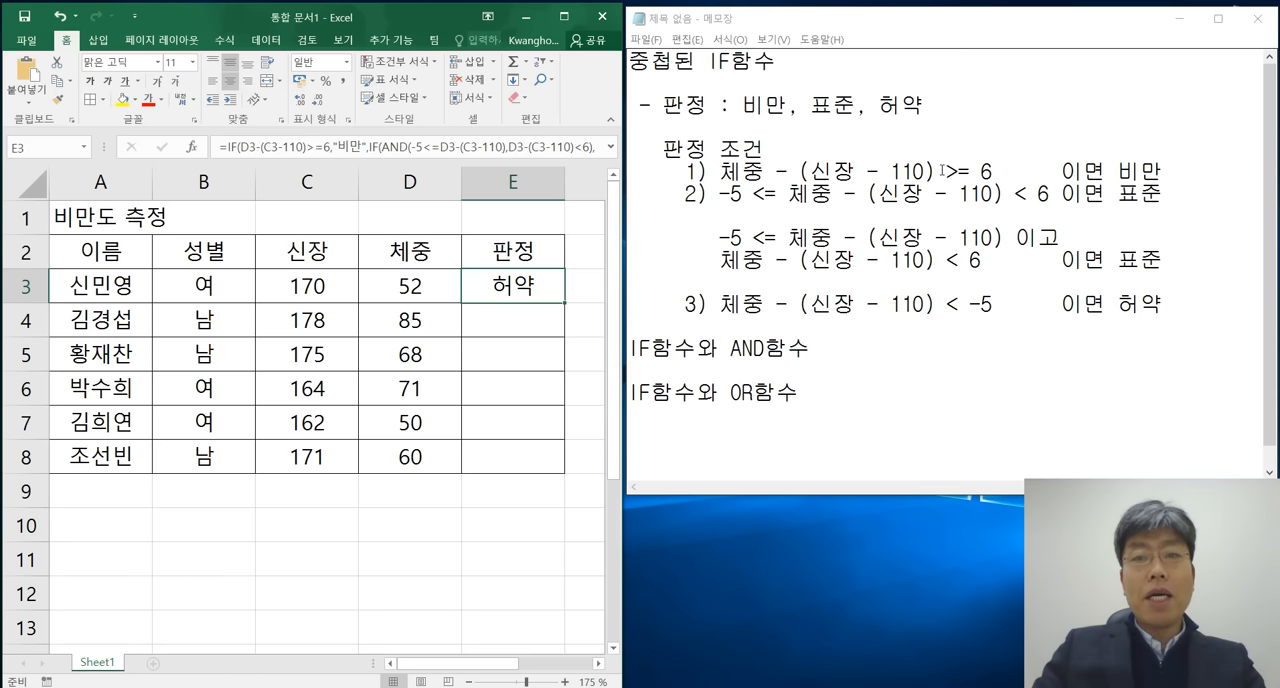
pyautogui.moveTo(1176, 310); pyautogui.dragTo(720, 304)
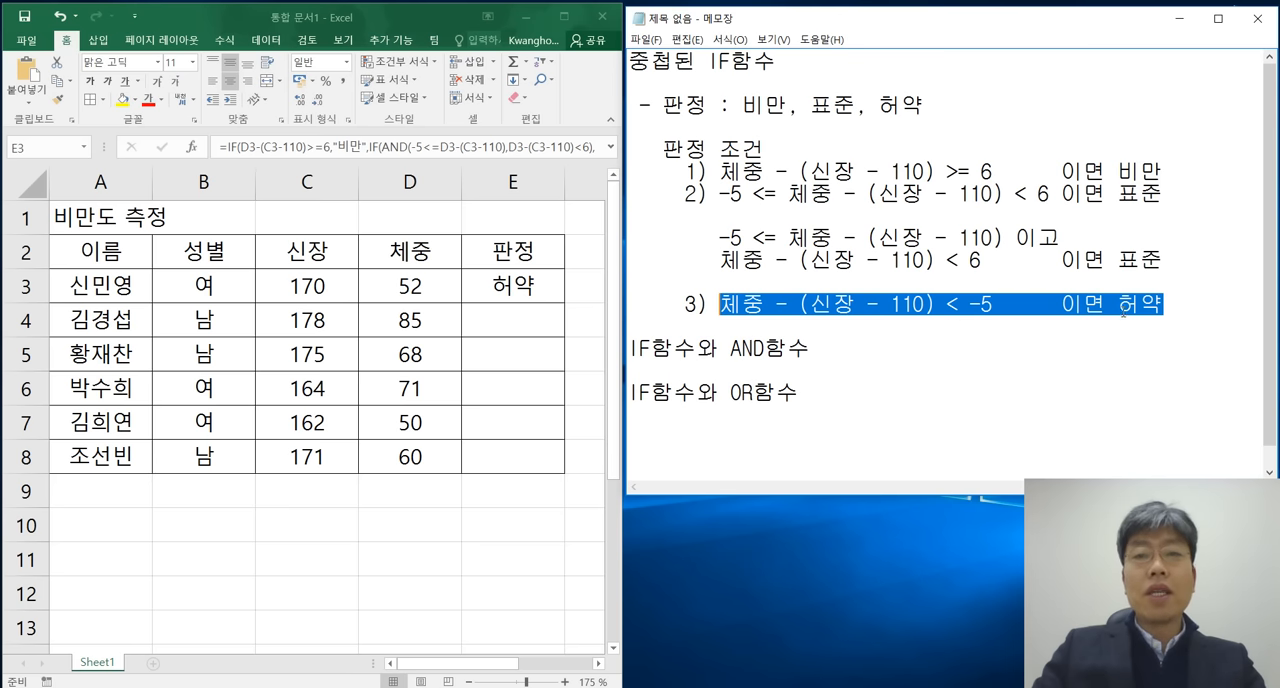
pyautogui.click(1122, 311)
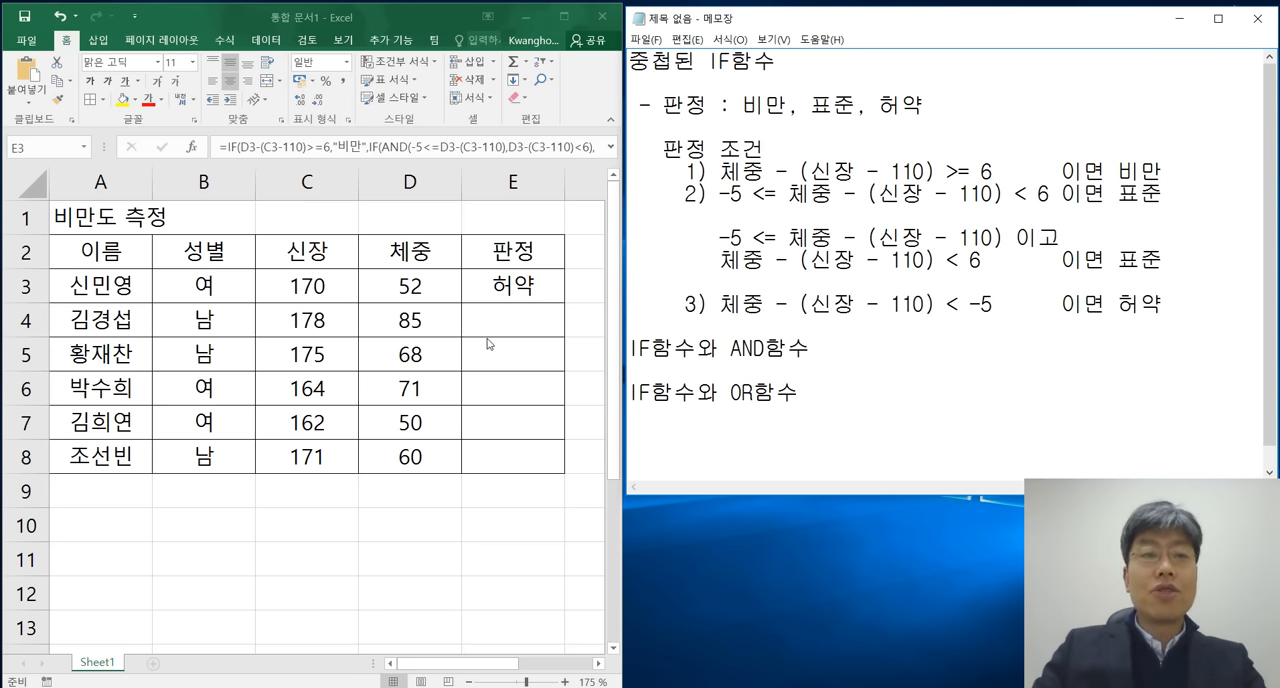
# Select the 판정 result in E3 and enlarge the formula bar to show the complete nested IF formula.
pyautogui.click(504, 294)
pyautogui.click(527, 322)
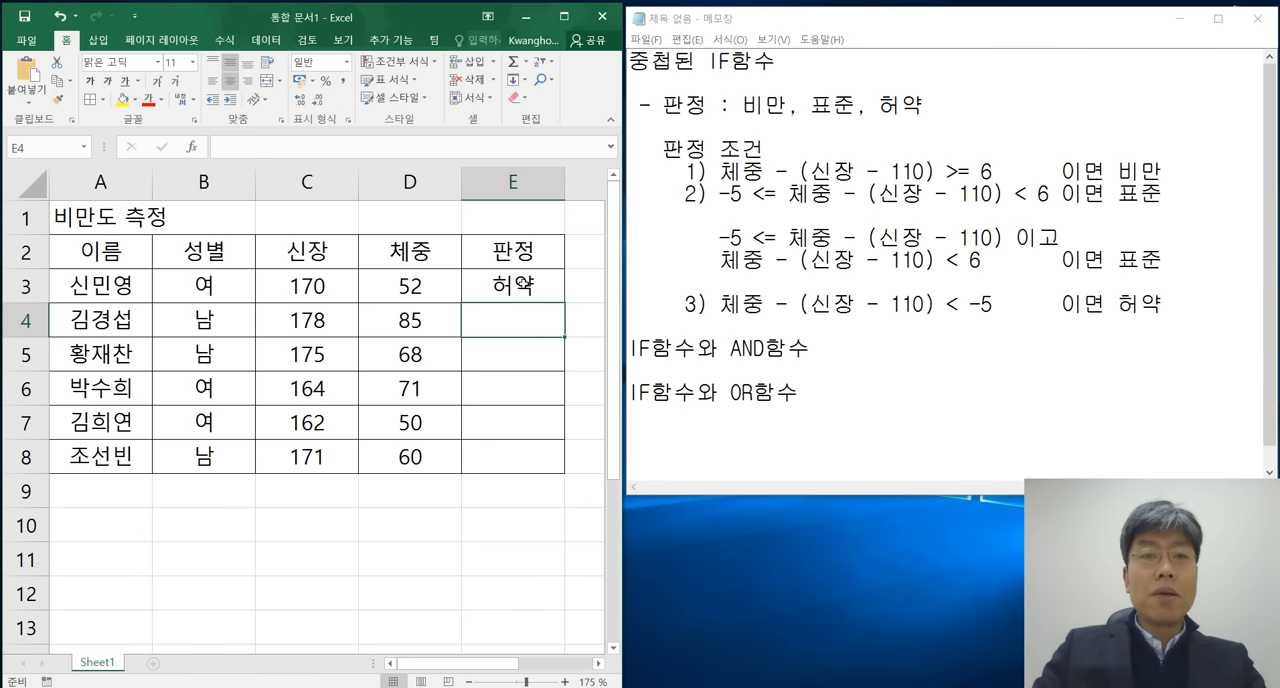
pyautogui.click(522, 283)
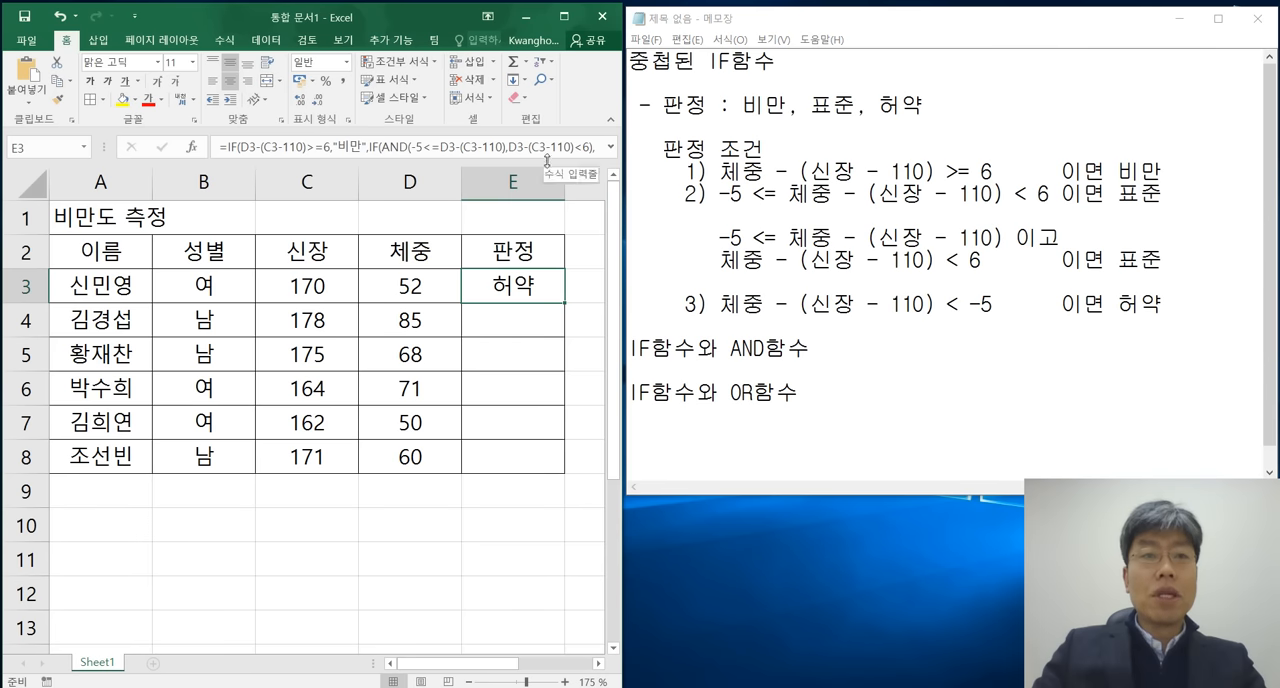
pyautogui.moveTo(547, 160)
pyautogui.mouseDown()
pyautogui.moveTo(552, 232)
pyautogui.moveTo(557, 168)
pyautogui.mouseUp()
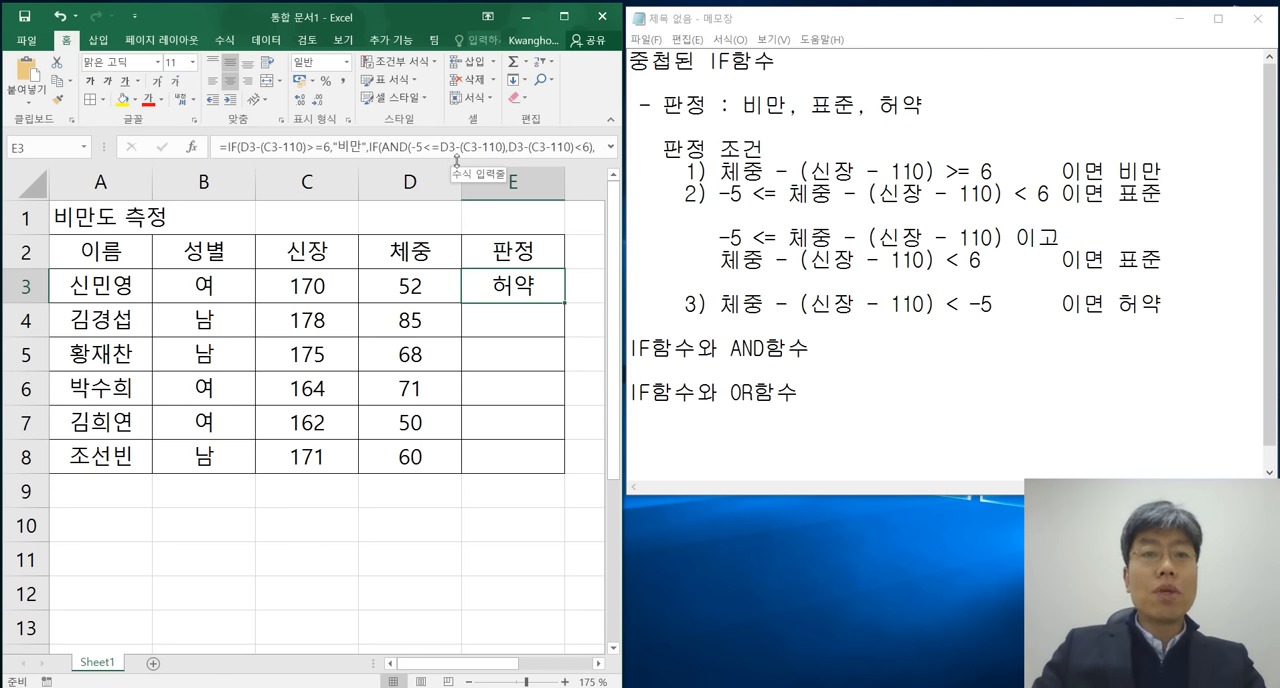
pyautogui.moveTo(456, 160); pyautogui.dragTo(455, 210)
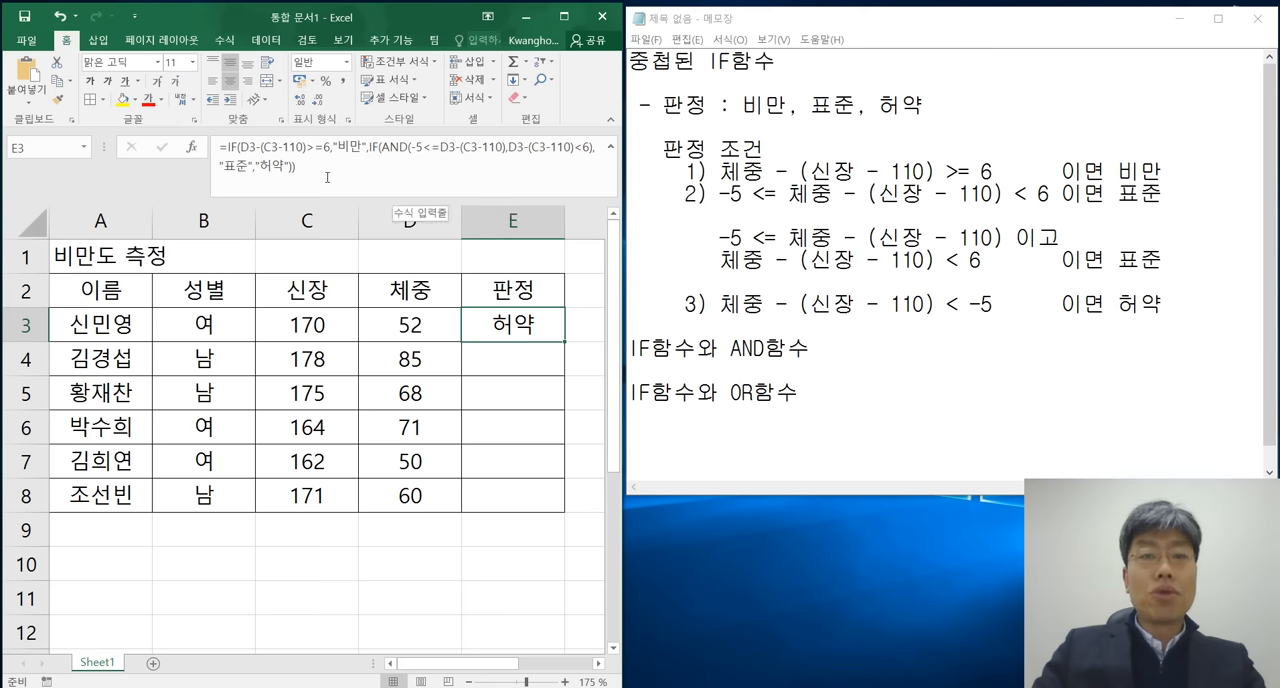
# Copy the judgement formula from E3 and paste it into E4:E8.
pyautogui.click(538, 374)
pyautogui.click(533, 325)
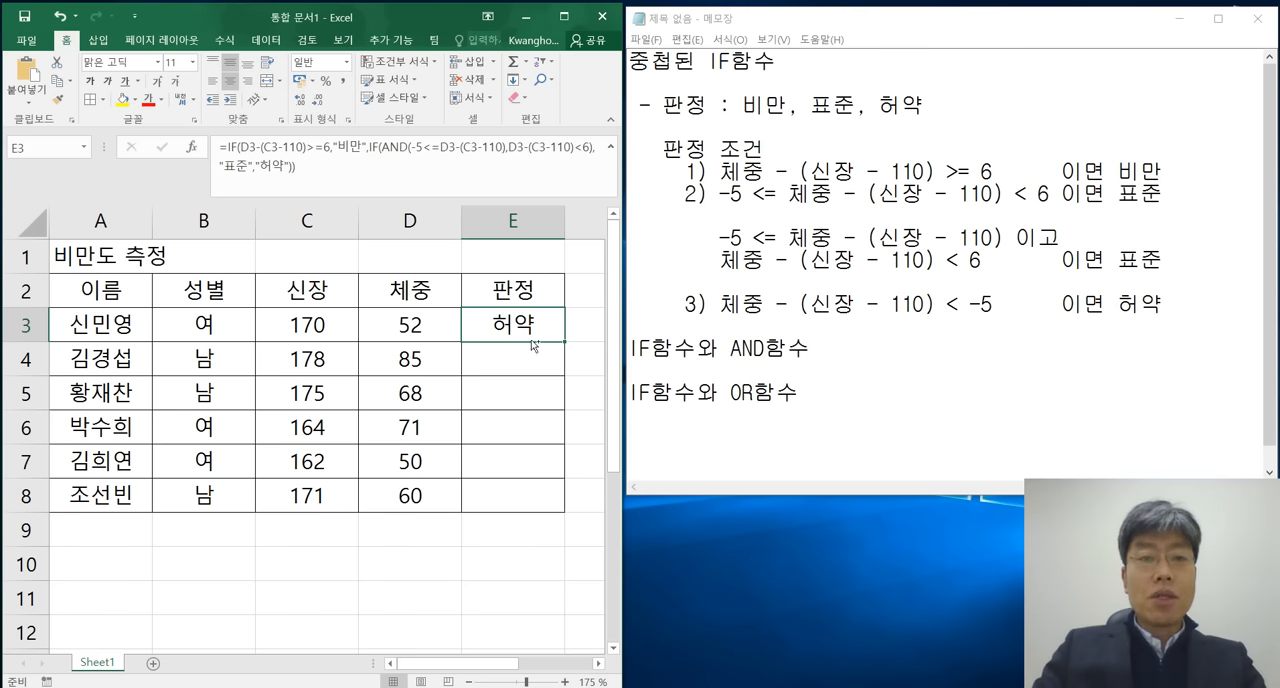
pyautogui.hotkey('ctrl', 'c')
pyautogui.moveTo(531, 360); pyautogui.dragTo(524, 487)
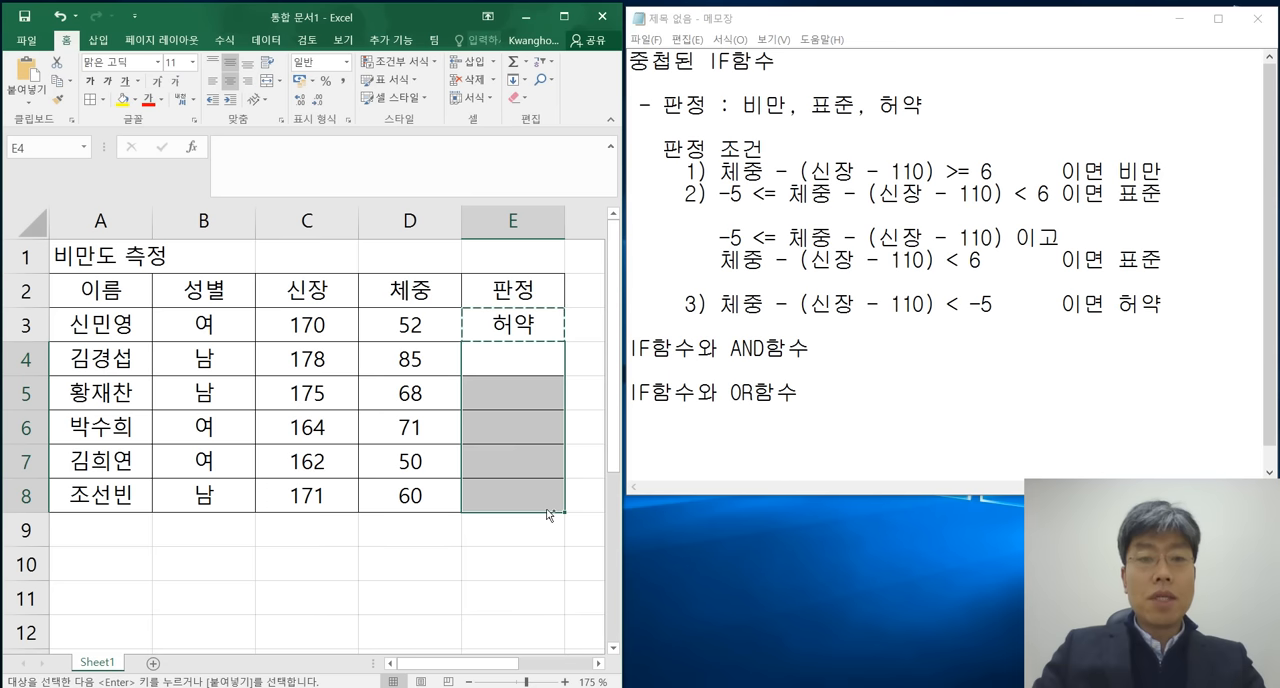
pyautogui.hotkey('ctrl', 'v')
pyautogui.click(529, 562)
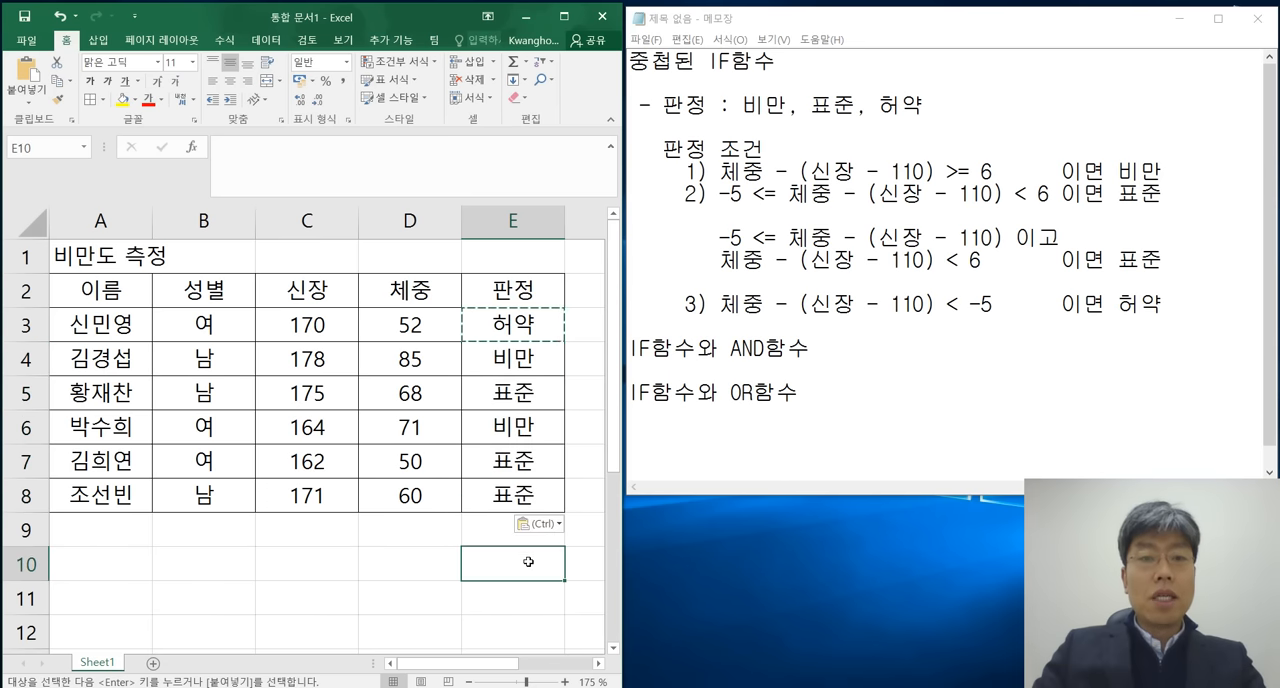
# Check the copied formula in E4 against the row's 신장 value and review the 판정 results in E3:E8.
pyautogui.click(532, 356)
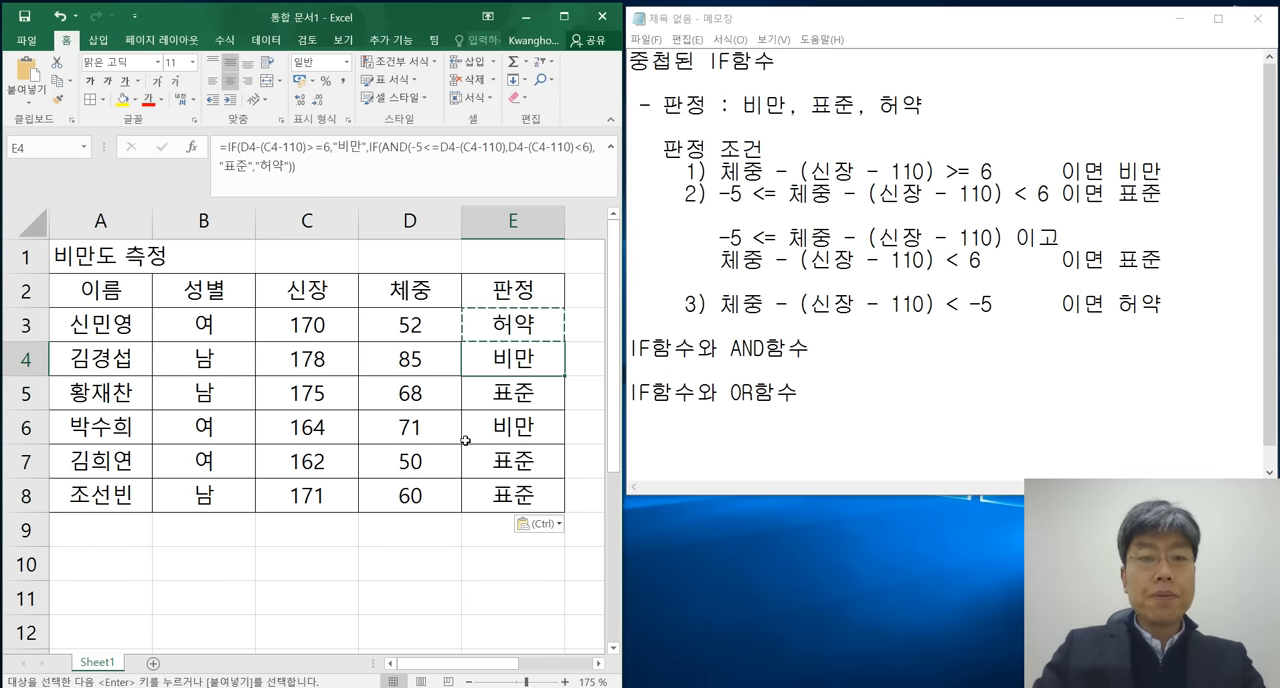
pyautogui.click(313, 359)
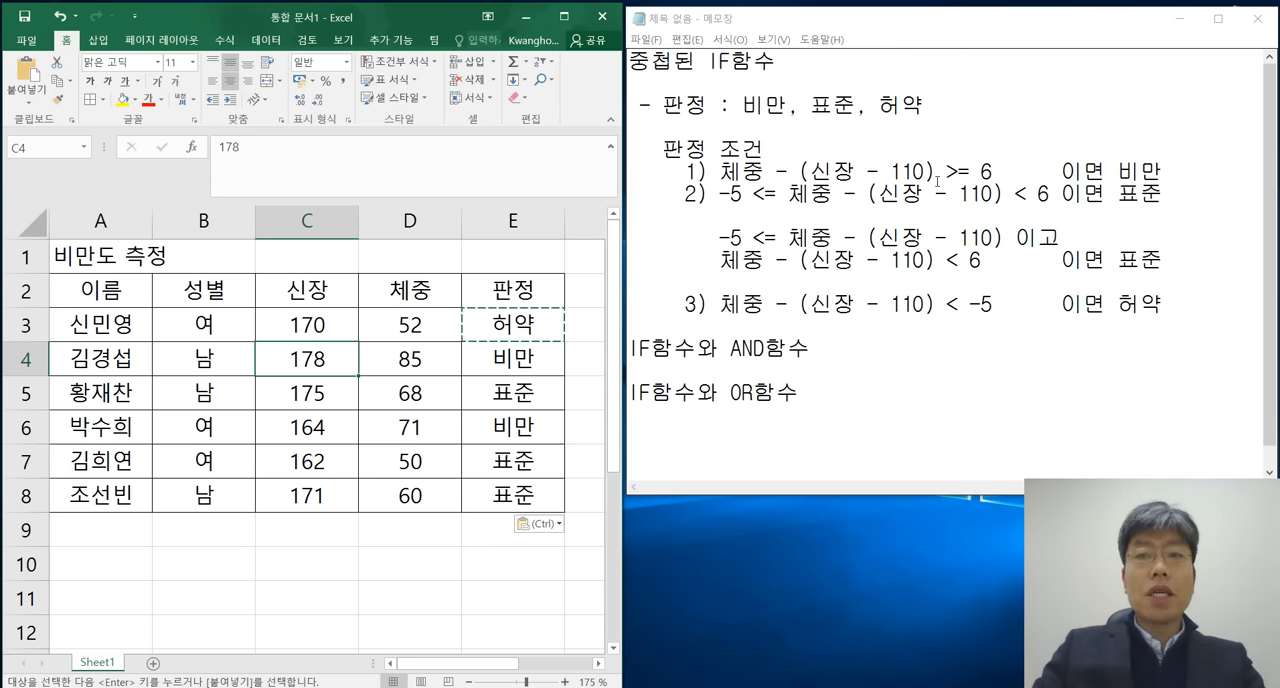
pyautogui.click(543, 356)
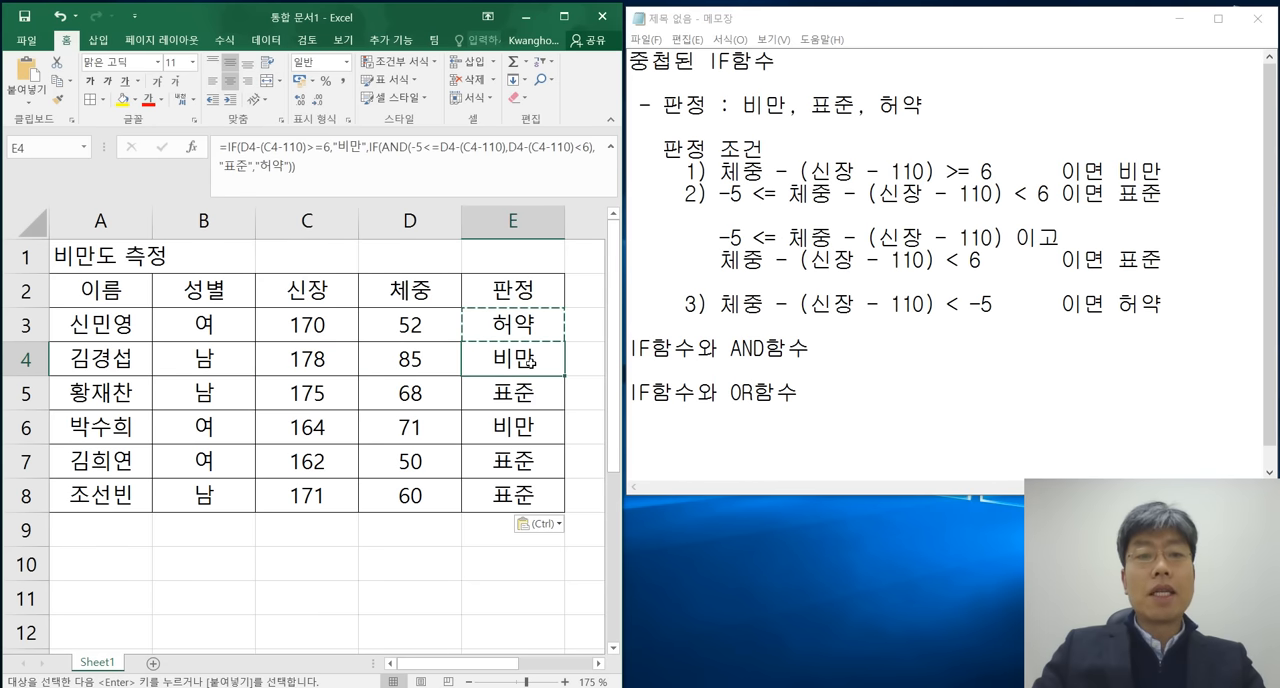
pyautogui.moveTo(537, 320)
pyautogui.mouseDown()
pyautogui.moveTo(520, 360)
pyautogui.moveTo(515, 495)
pyautogui.mouseUp()
pyautogui.click(425, 540)
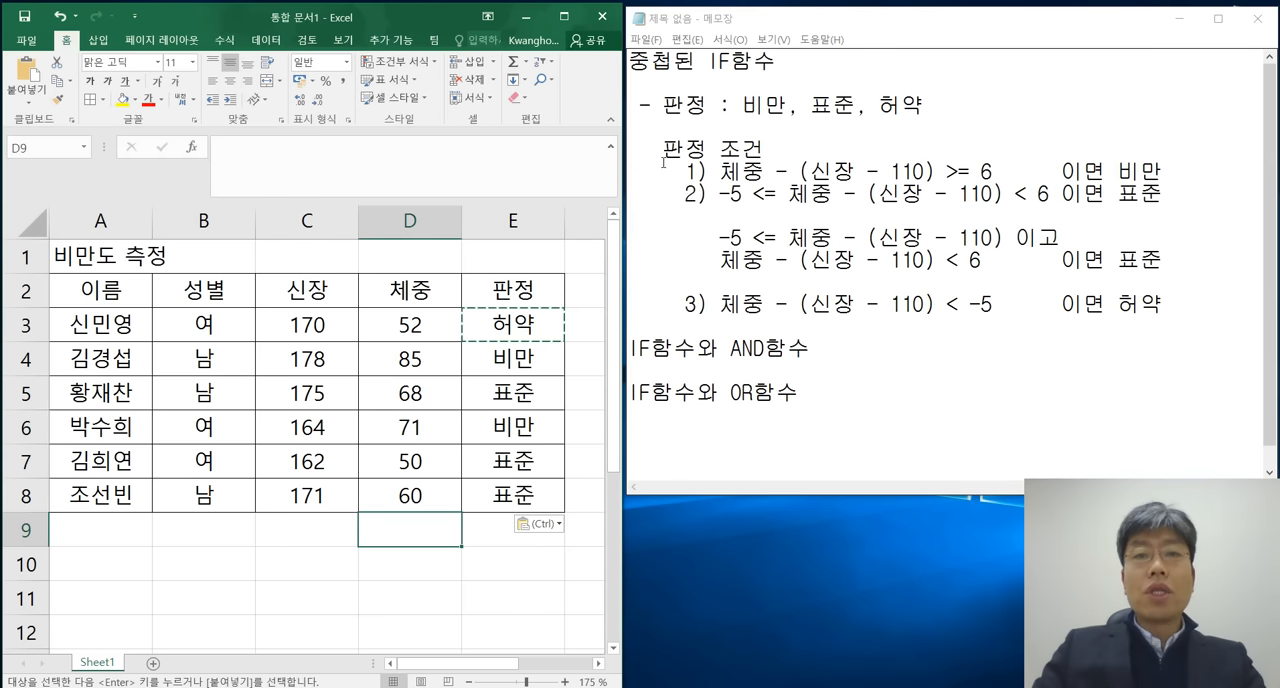
# Highlight the three judgement conditions in the notes to review how they divide into 비만, 표준 and 허약.
pyautogui.moveTo(641, 168); pyautogui.dragTo(1178, 302)
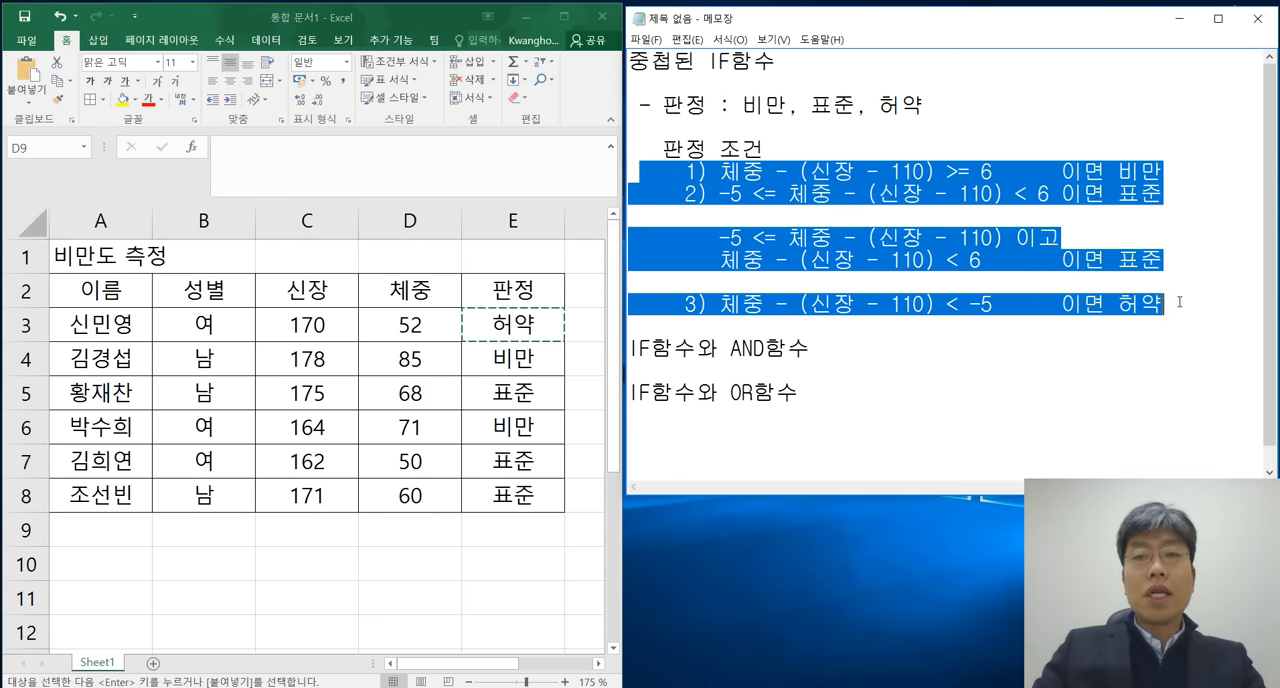
pyautogui.click(575, 308)
pyautogui.click(754, 196)
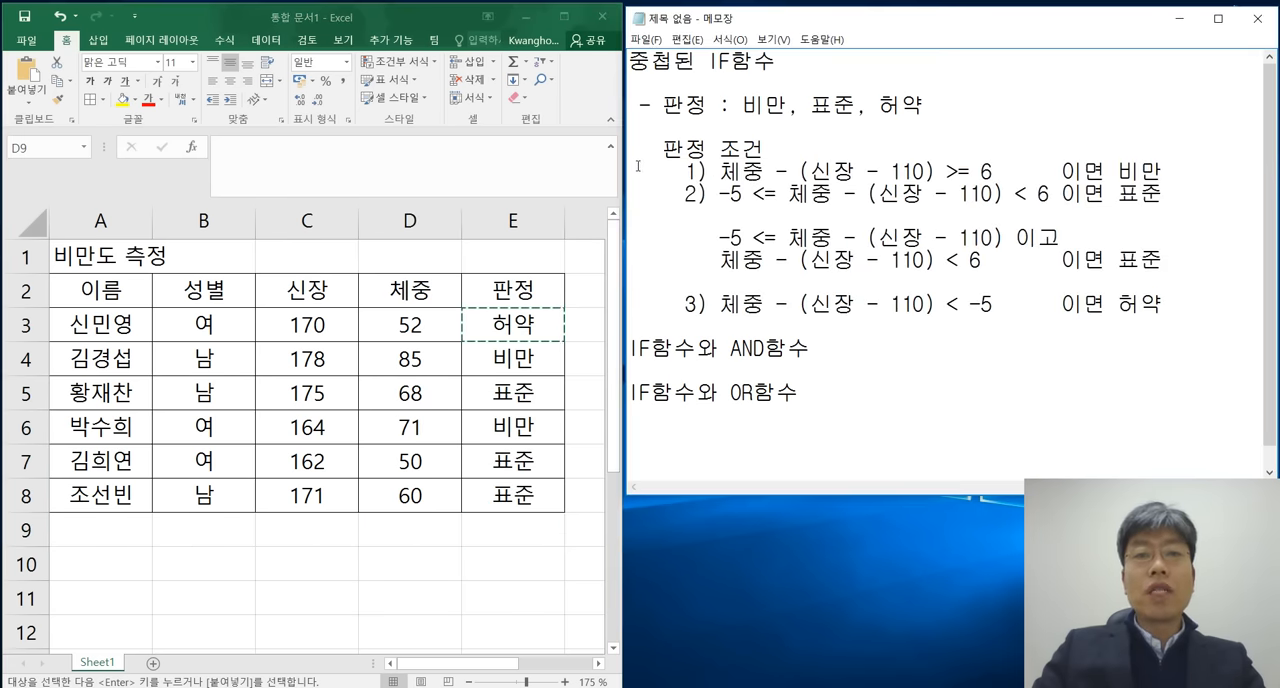
pyautogui.moveTo(637, 166); pyautogui.dragTo(1159, 260)
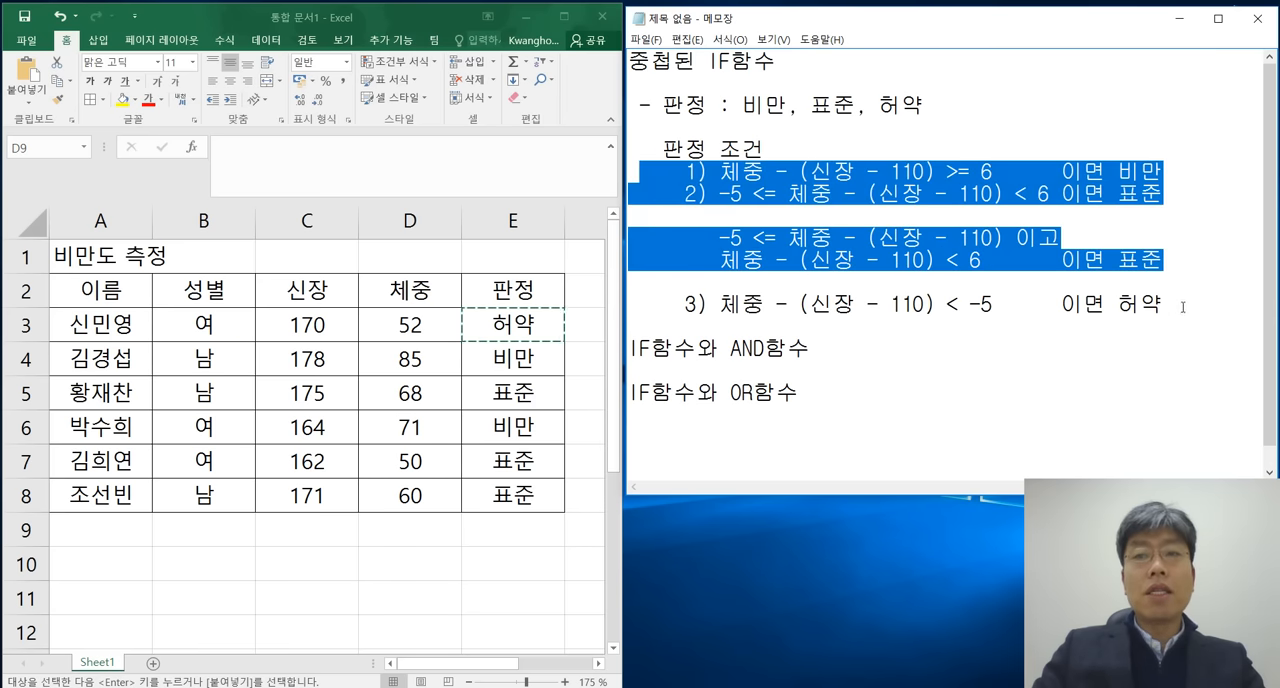
pyautogui.moveTo(1183, 307); pyautogui.dragTo(645, 168)
pyautogui.click(913, 172)
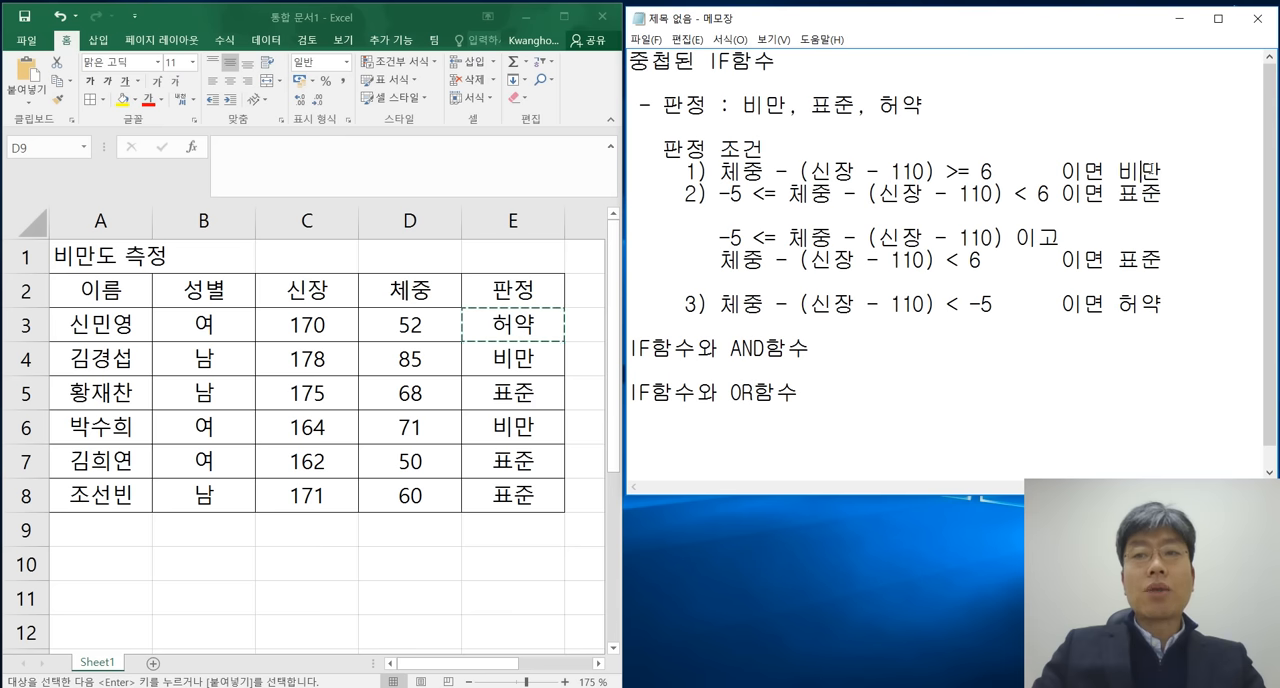
pyautogui.moveTo(676, 194); pyautogui.dragTo(1184, 304)
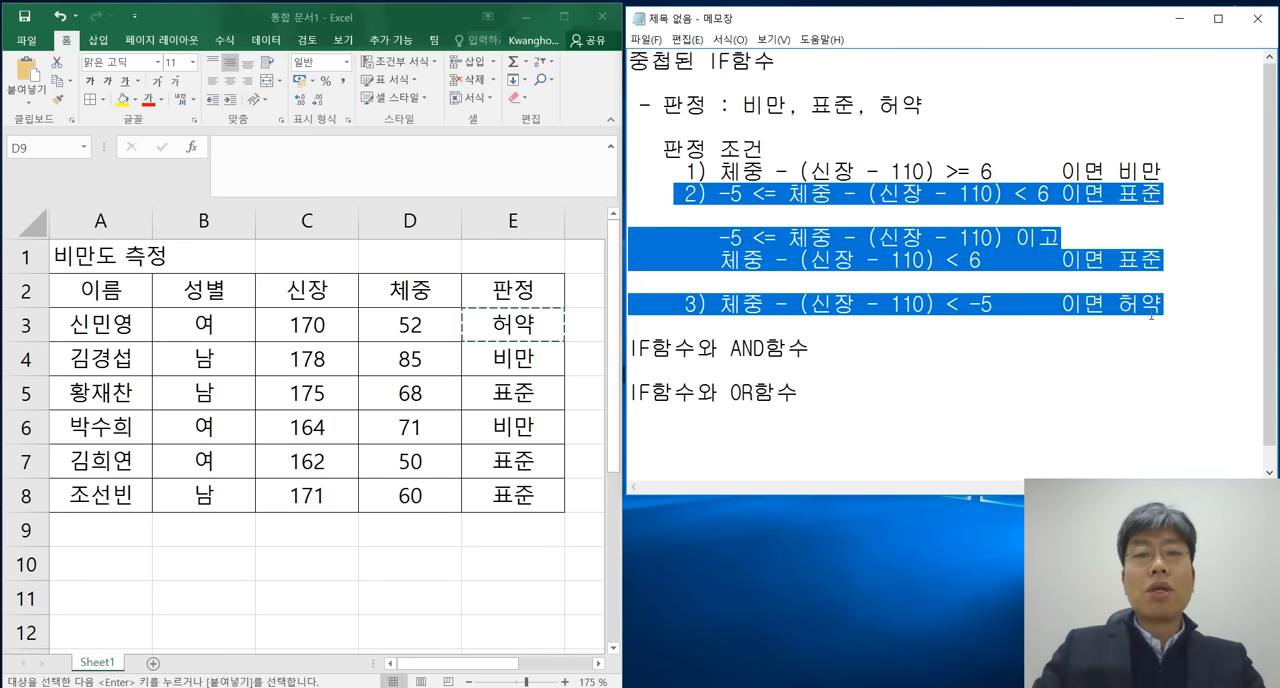
# Cancel the pending copy selection, clear the highlight in the notes and select E3 to review its formula again.
pyautogui.click(487, 556)
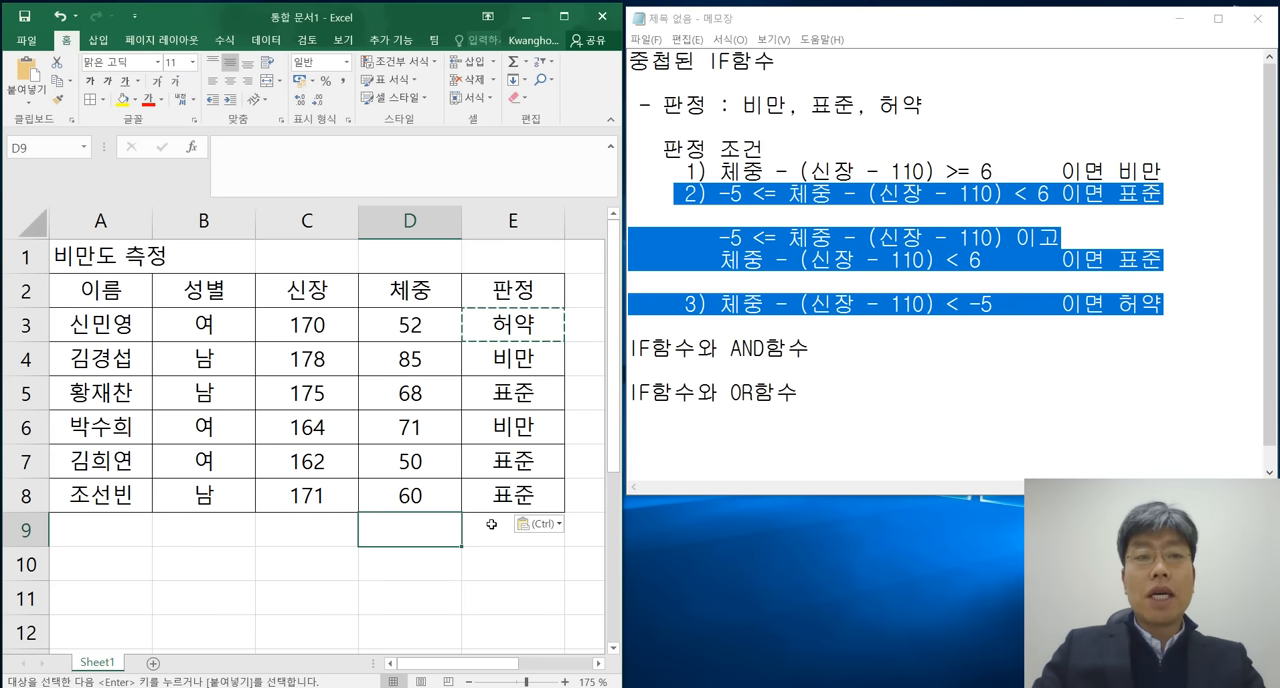
pyautogui.press('Escape')
pyautogui.click(869, 323)
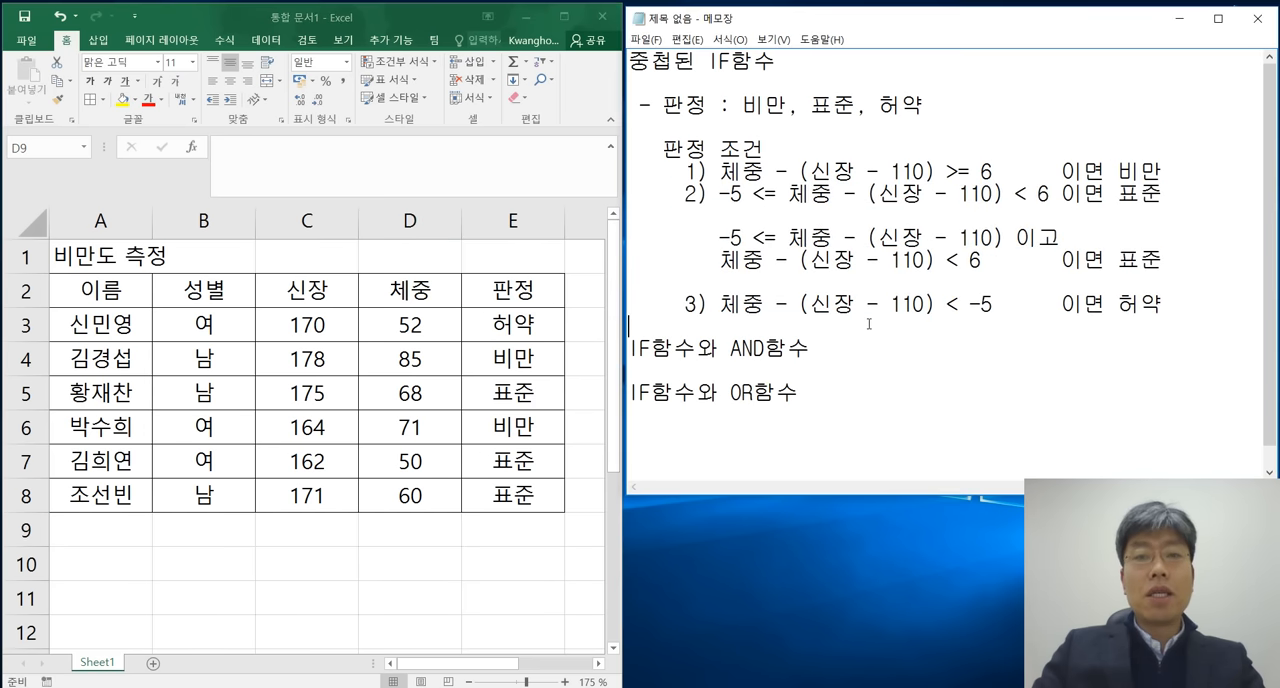
pyautogui.click(516, 318)
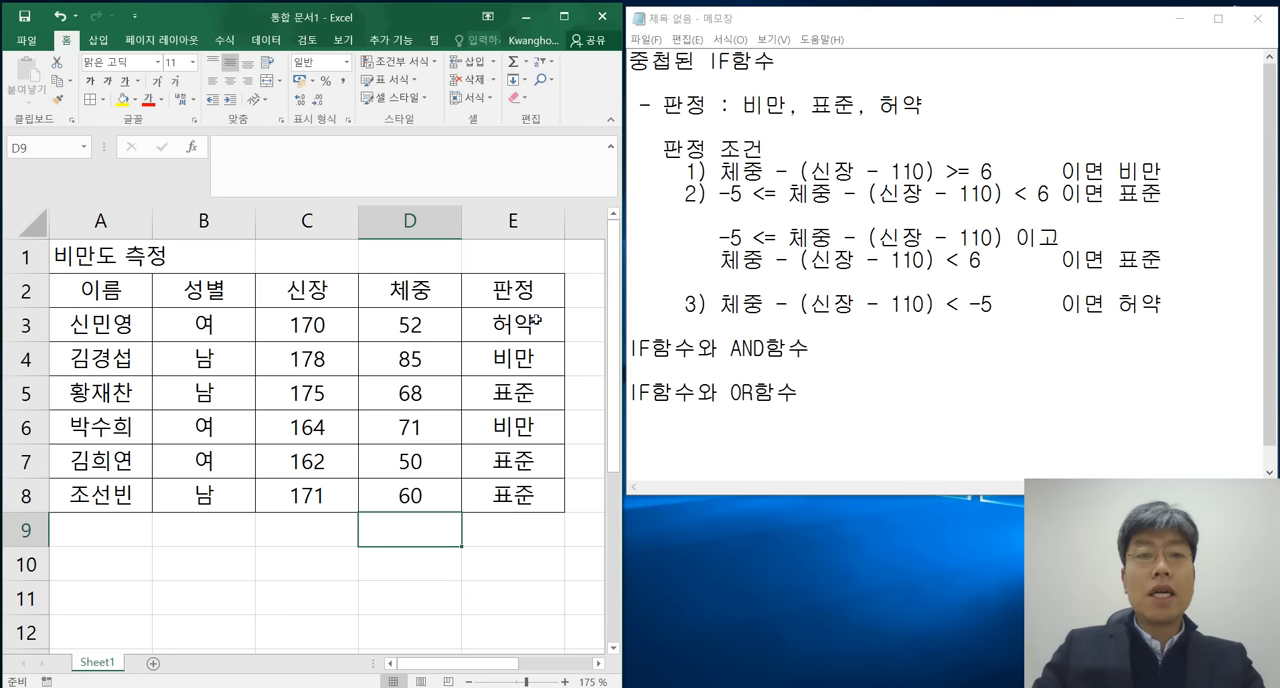
pyautogui.click(533, 320)
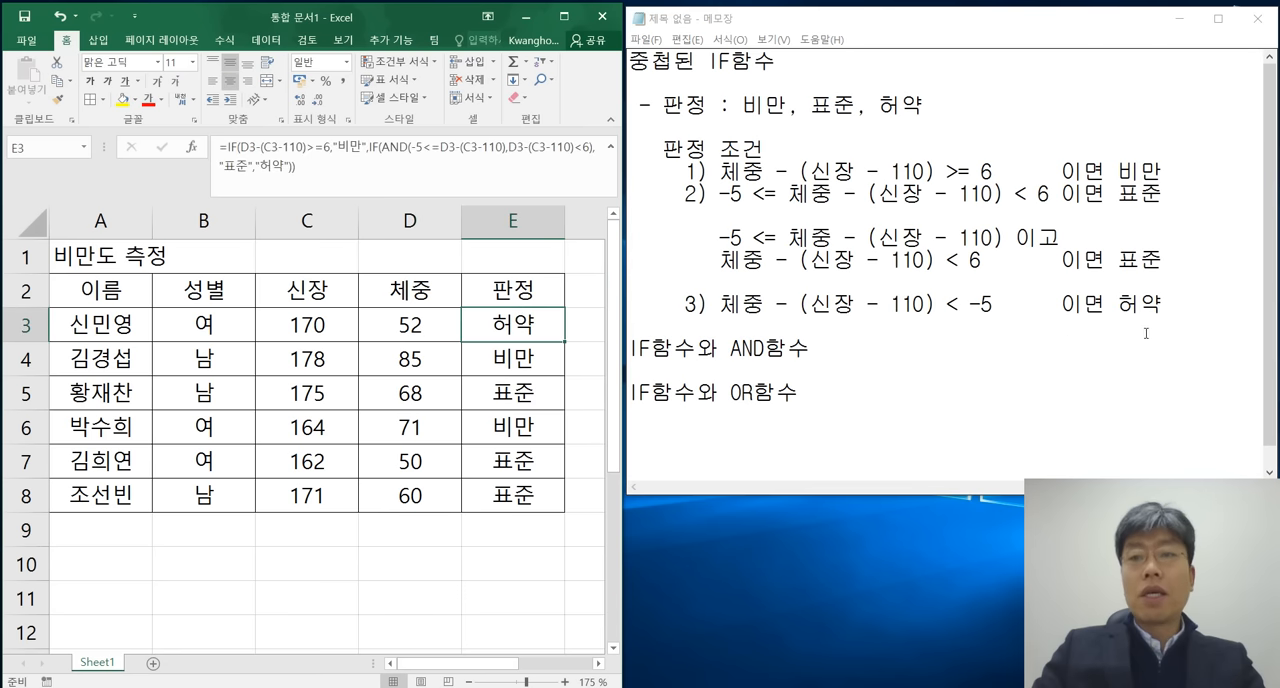
pyautogui.click(1196, 302)
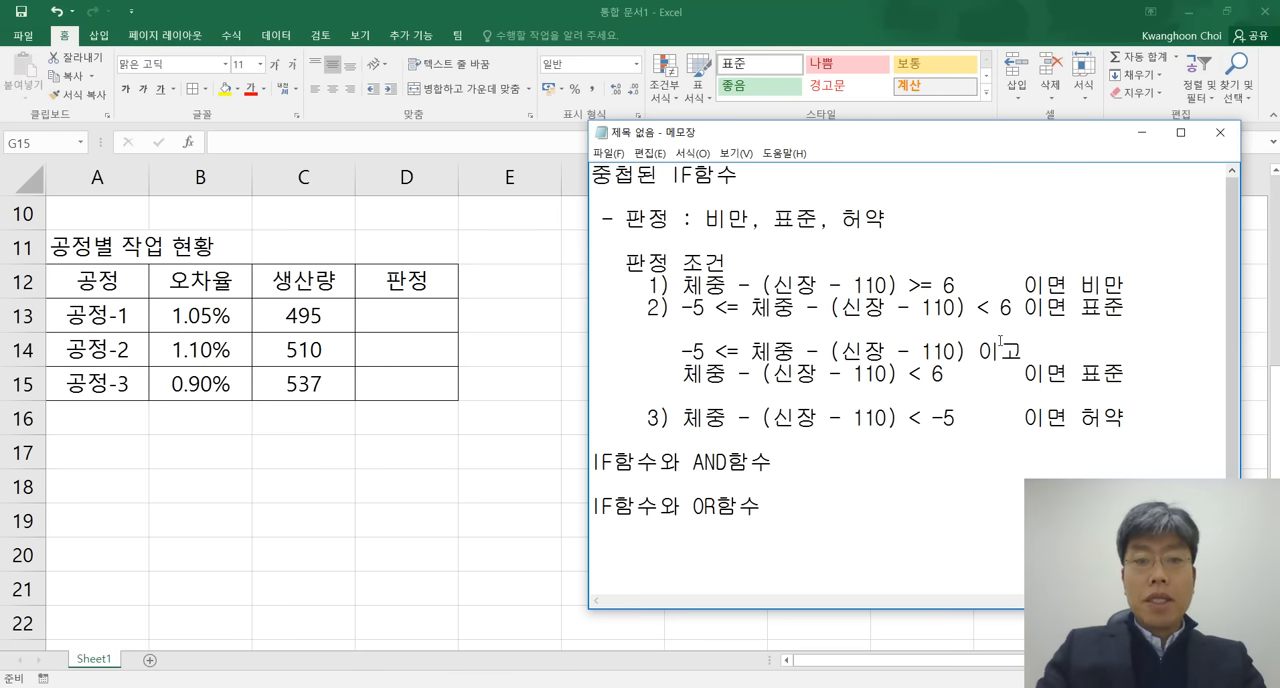
# Add the line "- 판정 : 합격, 재작업" under the "IF함수와 AND함수" heading in the notes.
pyautogui.press('Return')
pyautogui.press('Return')
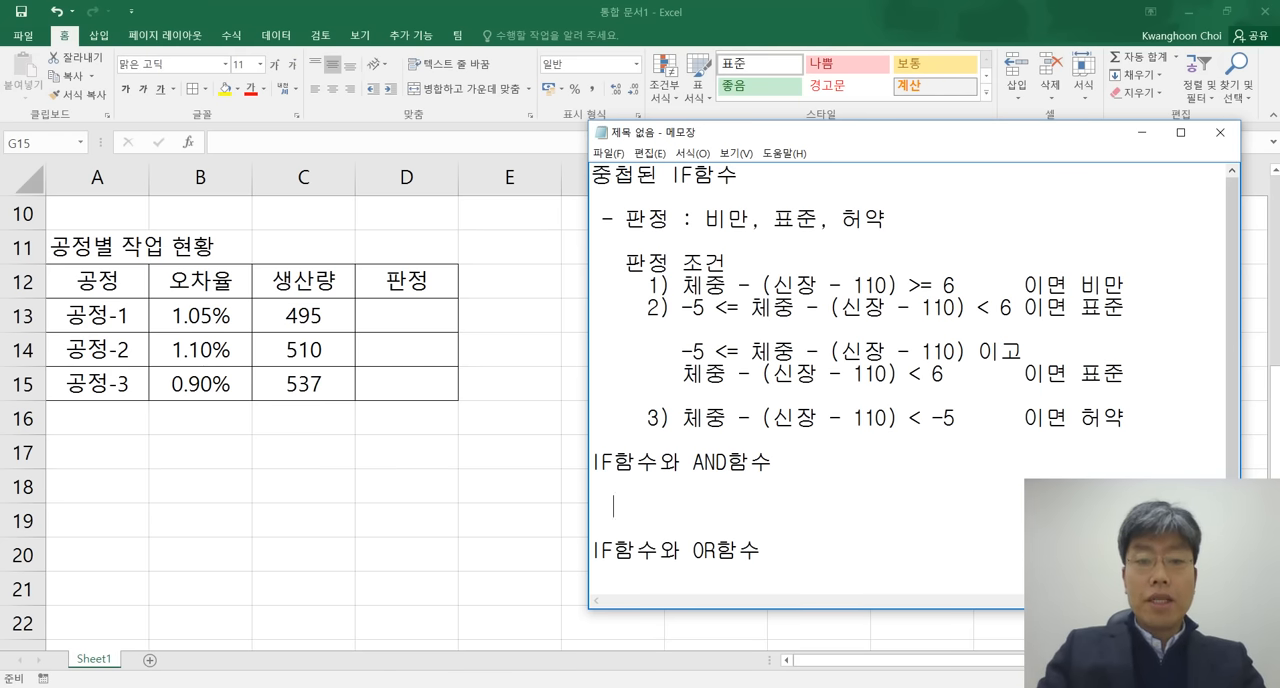
pyautogui.write('-')
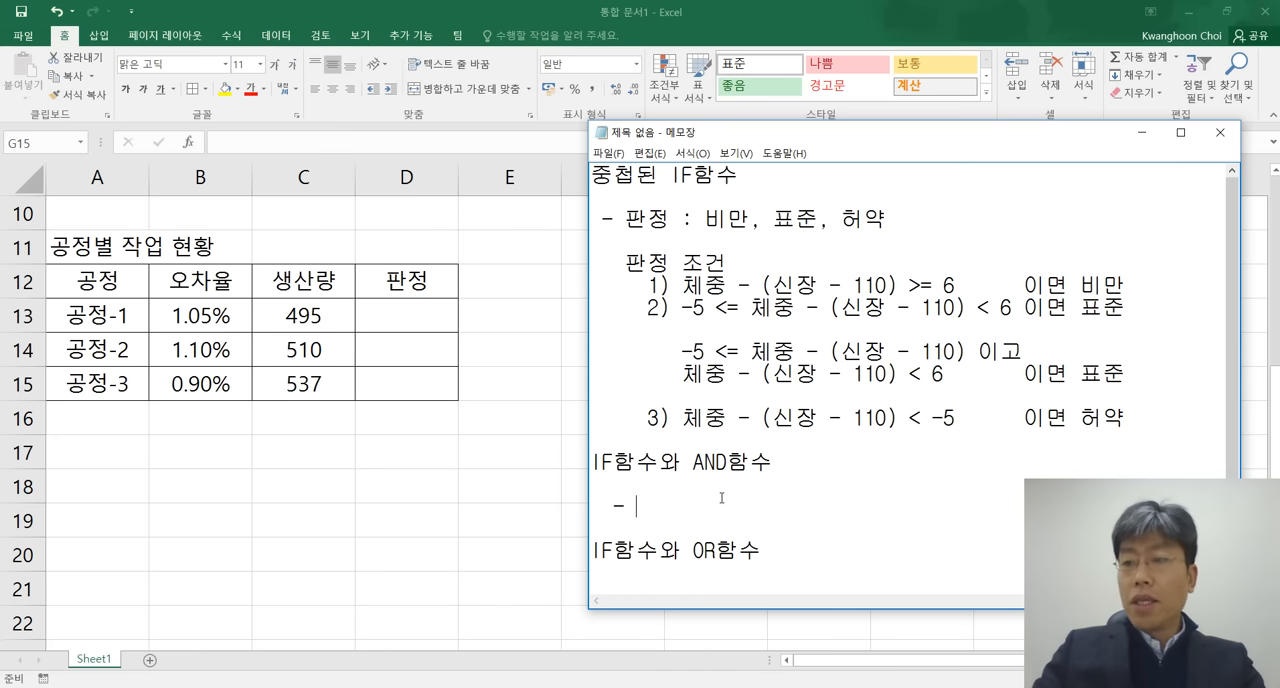
pyautogui.write('판')
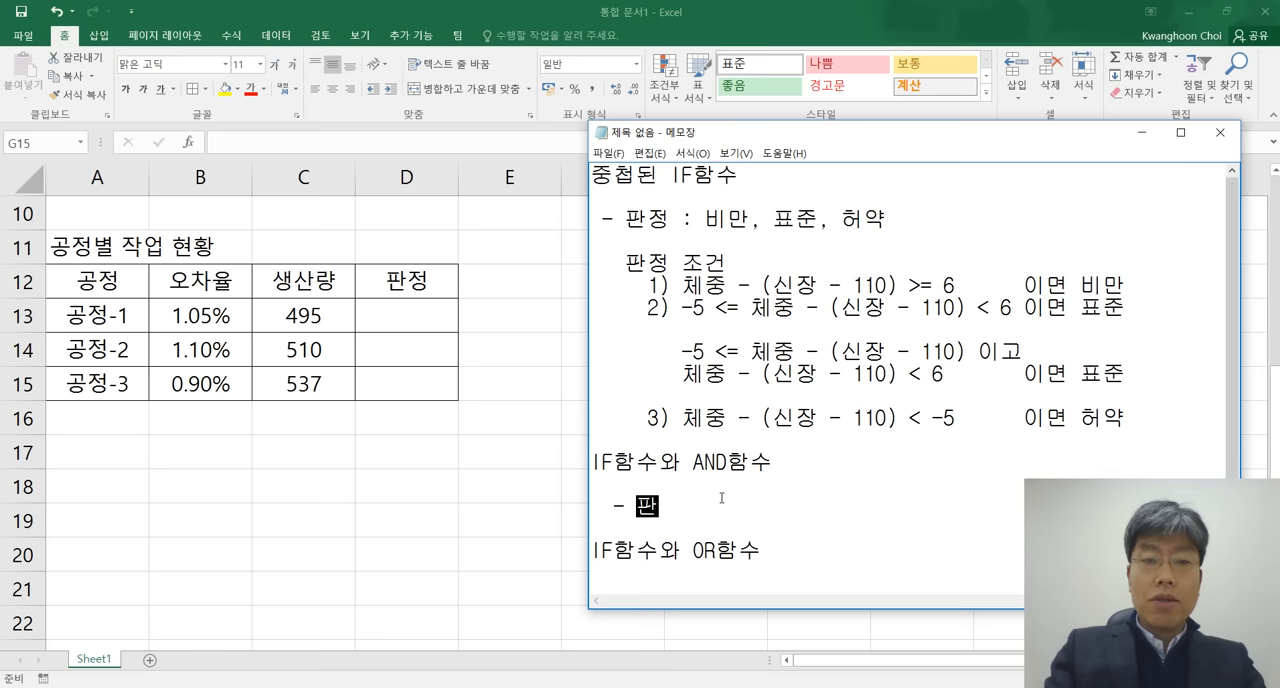
pyautogui.write('정 : 합격,')
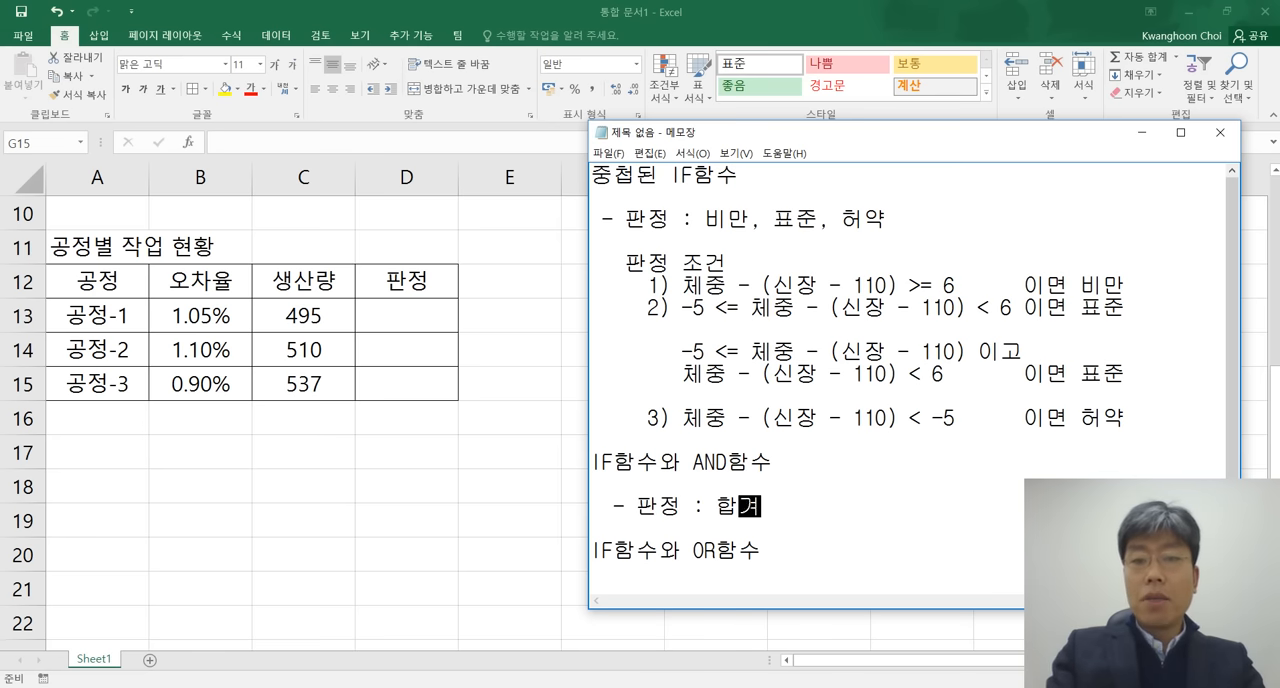
pyautogui.write(' ㅂ재작업')
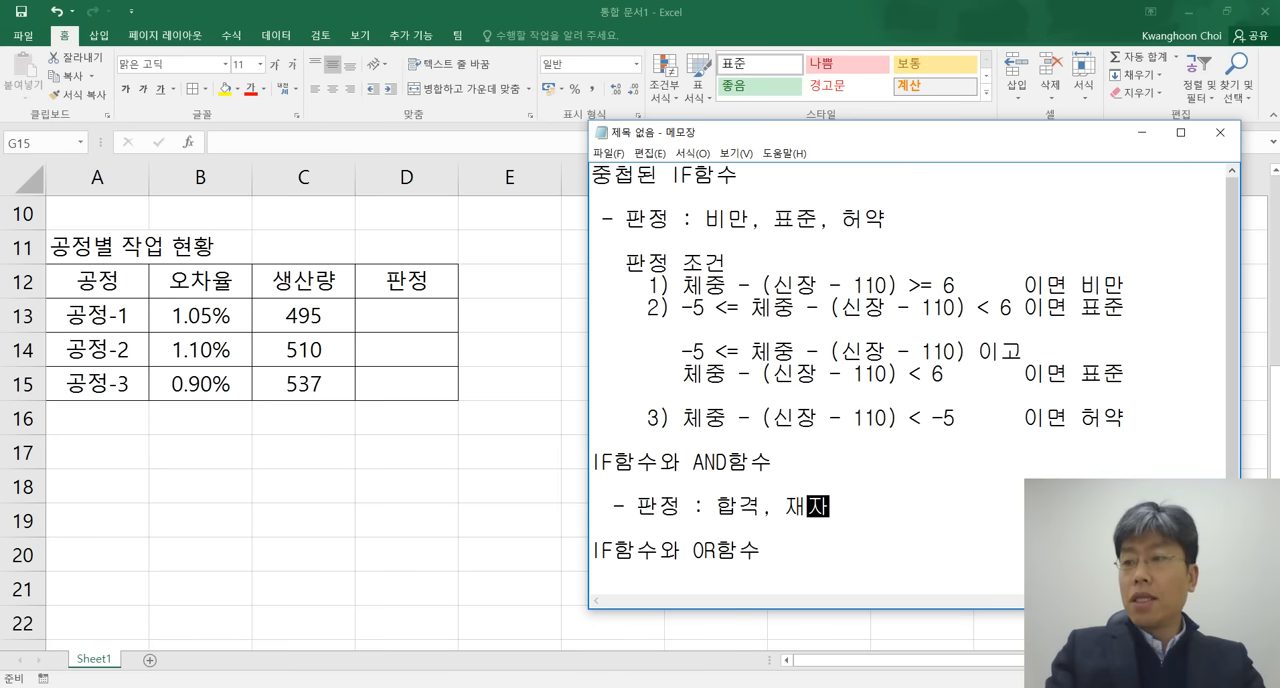
# Leave a blank line below the 판정 entry and start an indented line with "판정 조건".
pyautogui.press('Return')
pyautogui.press('Return')
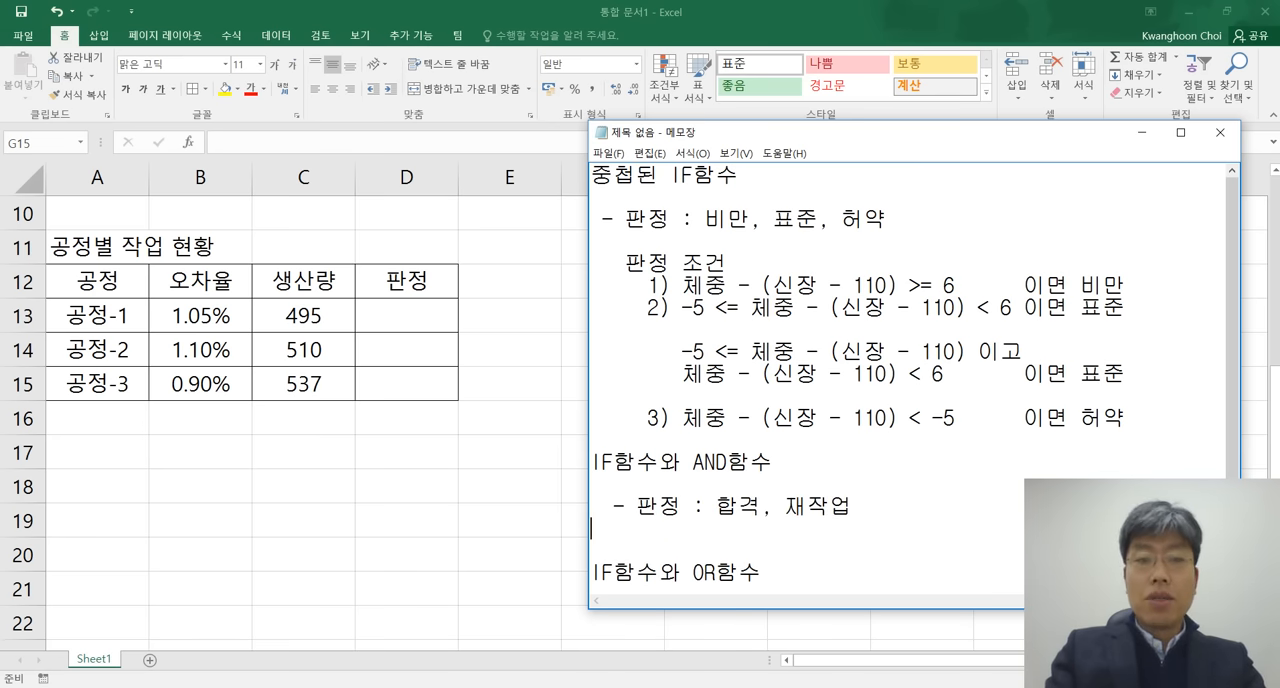
pyautogui.scroll(-2, 782, 491)
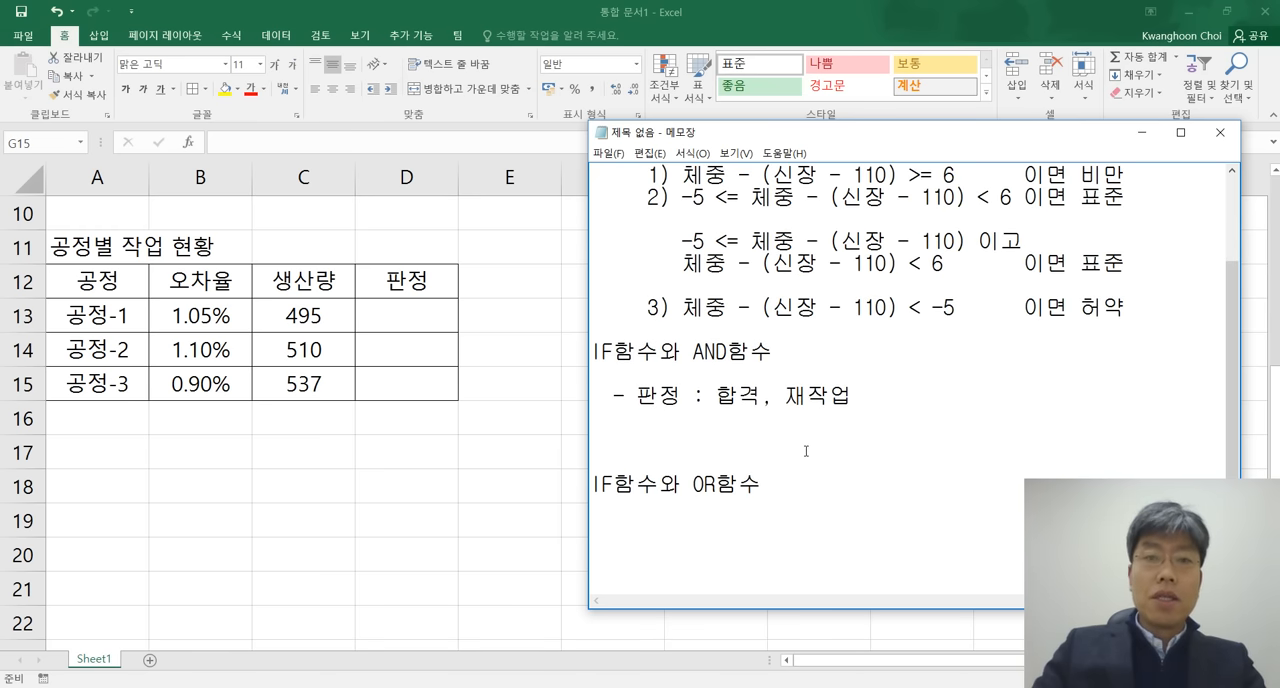
pyautogui.scroll(1, 806, 451)
pyautogui.scroll(-1, 806, 451)
pyautogui.write('ㅍ')
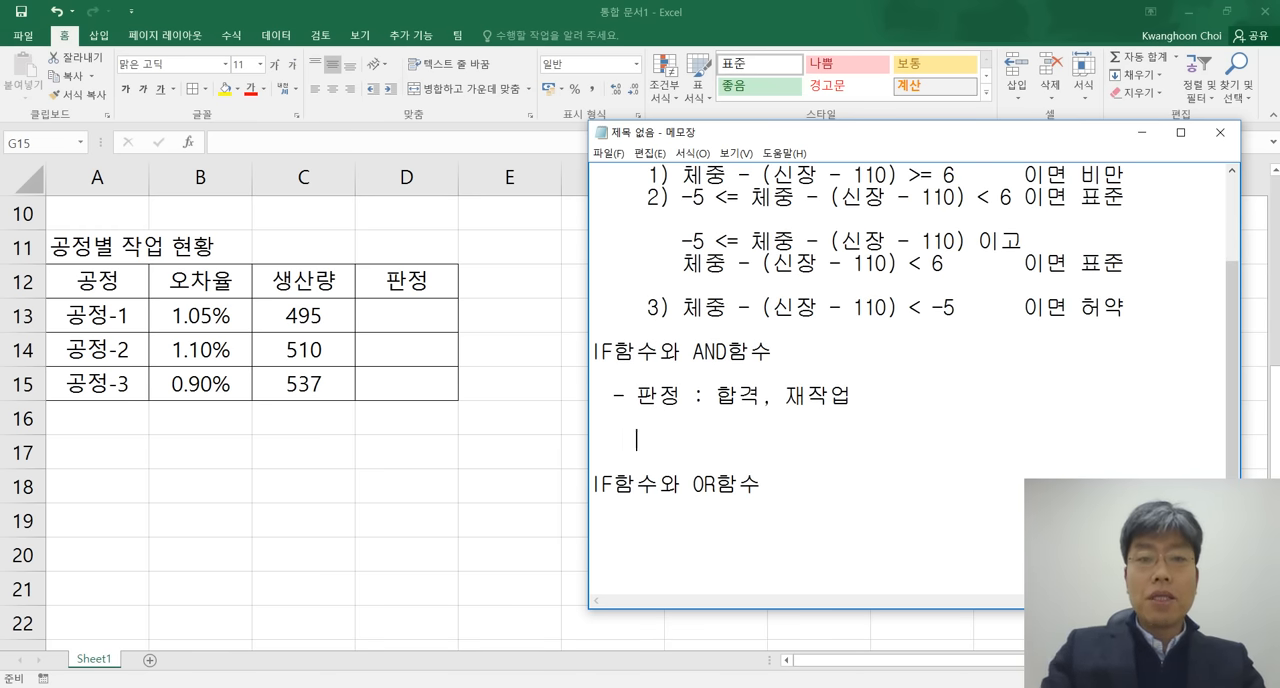
pyautogui.write('ㅣㄴ')
pyautogui.press('BackSpace')
pyautogui.press('BackSpace')
pyautogui.press('BackSpace')
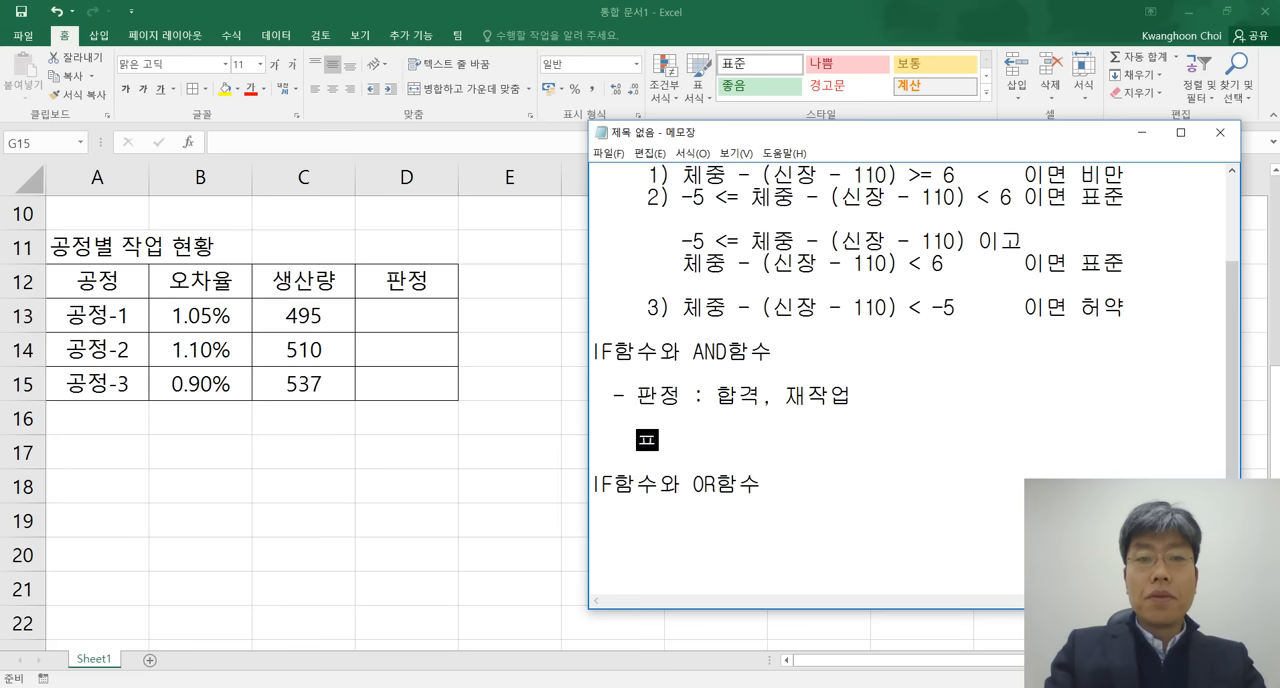
pyautogui.write('판정 조건 ')
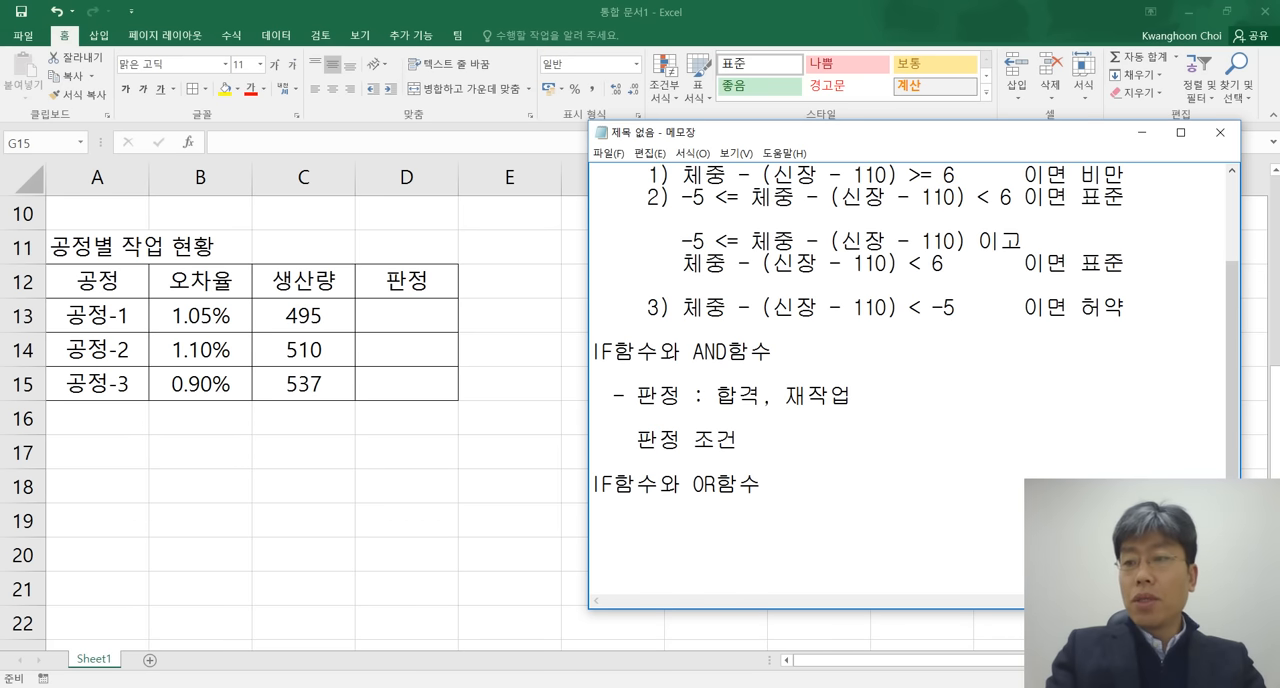
pyautogui.write(': 오차')
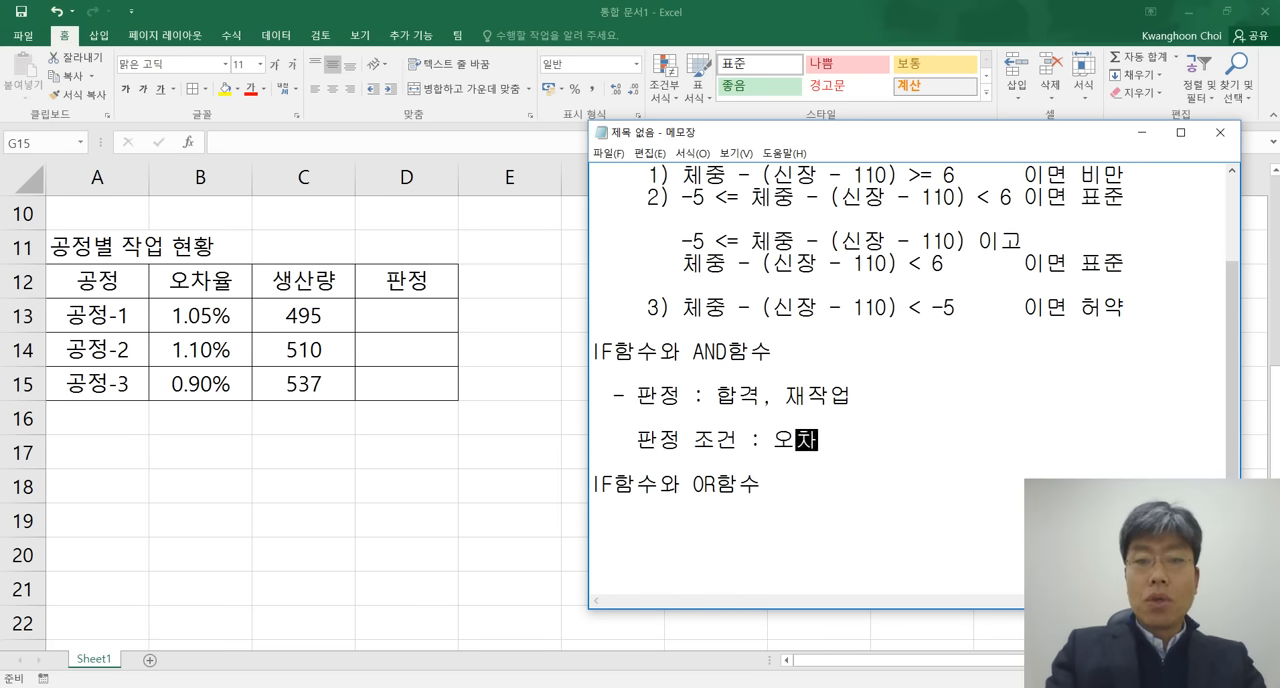
pyautogui.write('율이 1')
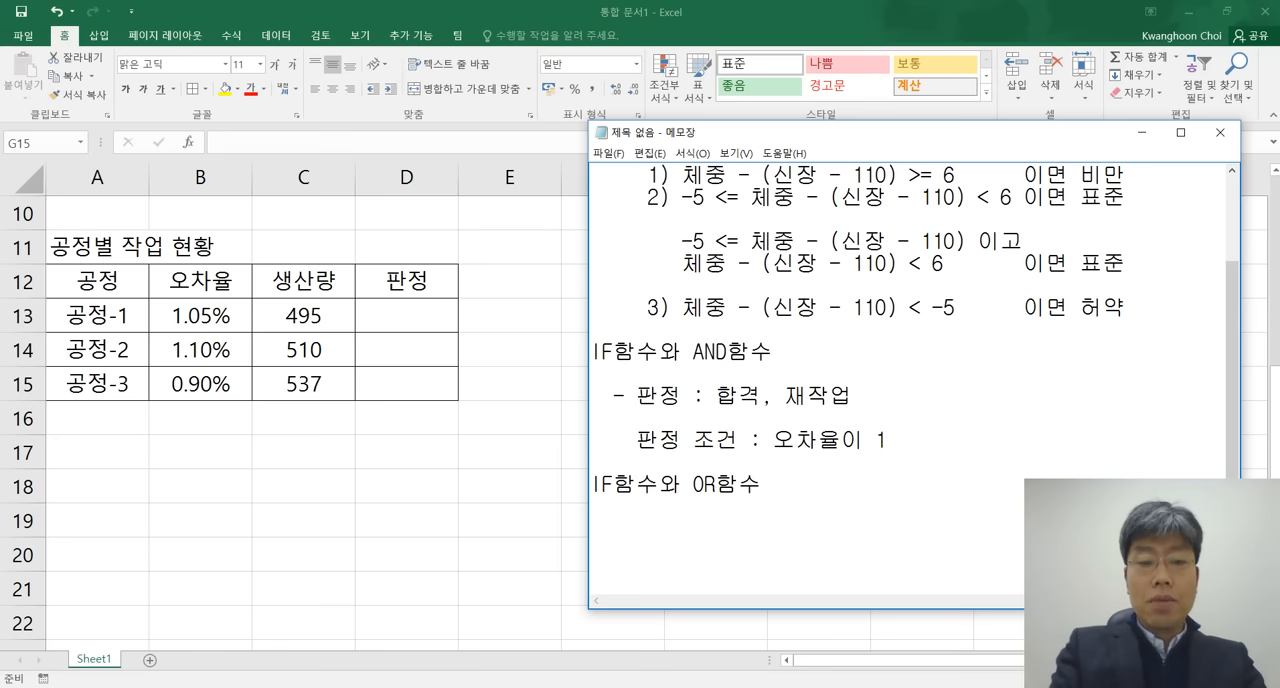
pyautogui.write('% 미마ㄴ')
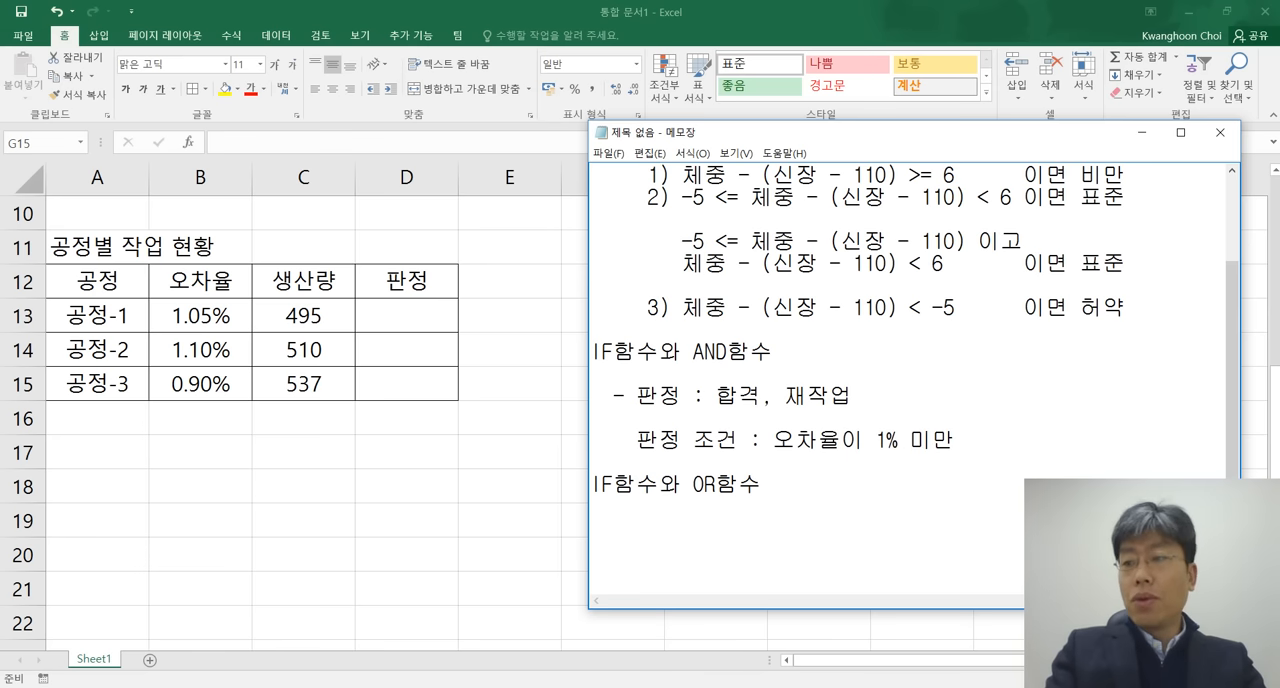
pyautogui.write('이고 생상ㄹ')
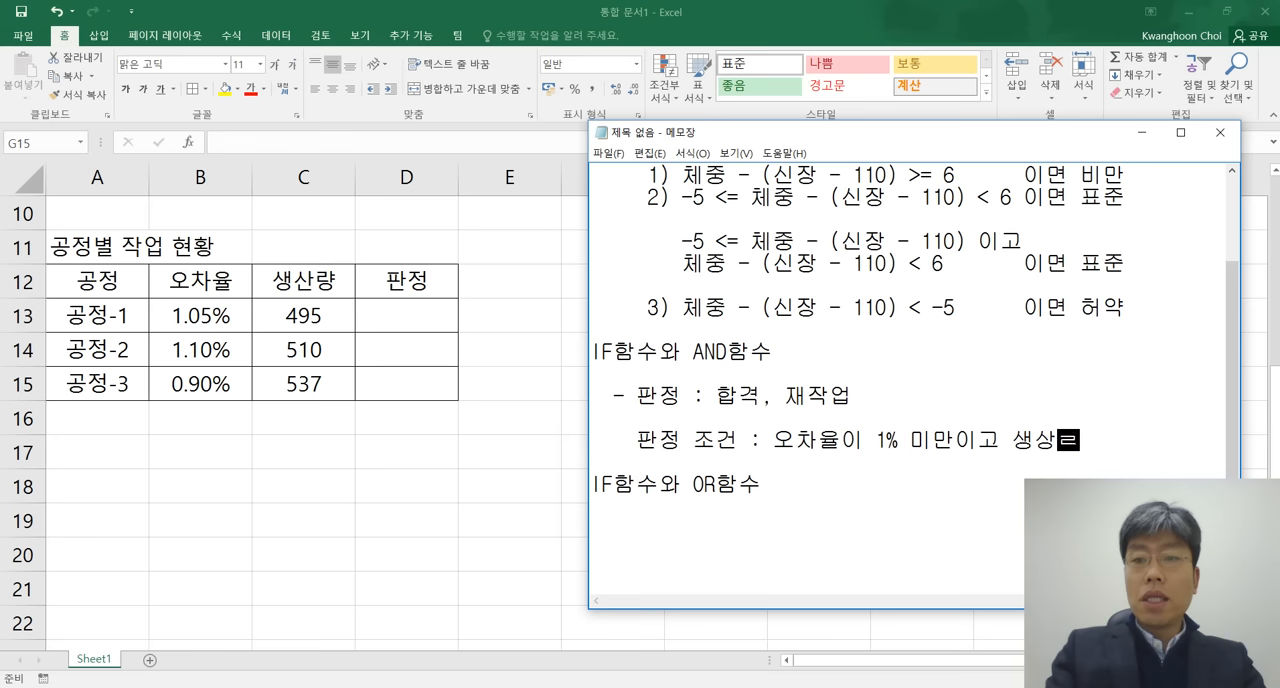
# Complete the 판정 조건 line in the notes with ": 오차율이 1% 미만이고 생산량이 500 이상".
pyautogui.press('BackSpace')
pyautogui.write('ㄴㄹㅑㅇ이 ')
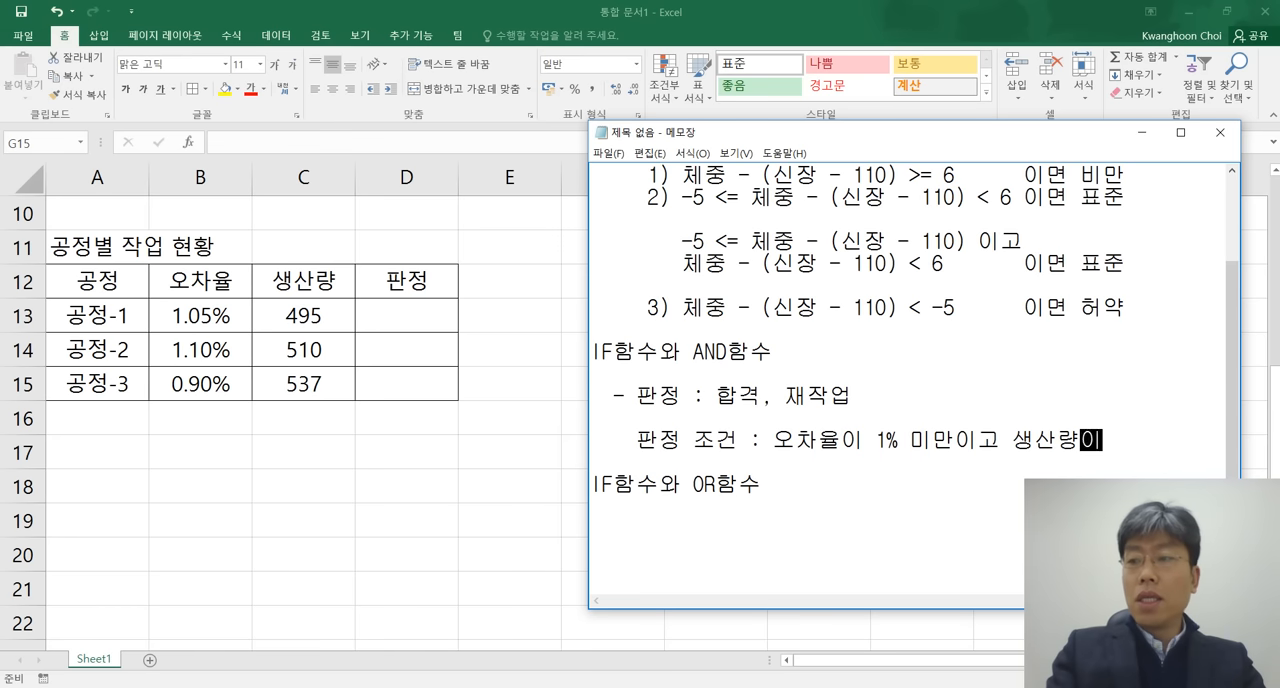
pyautogui.write('5')
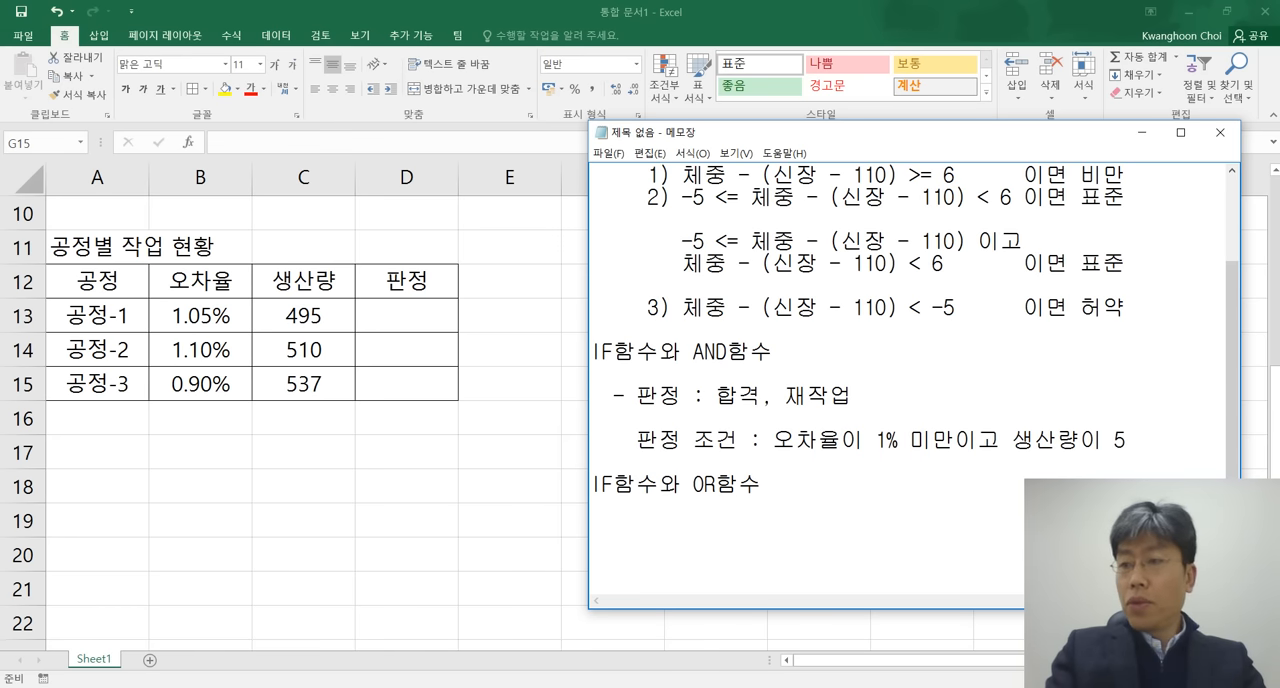
pyautogui.write('00 이상')
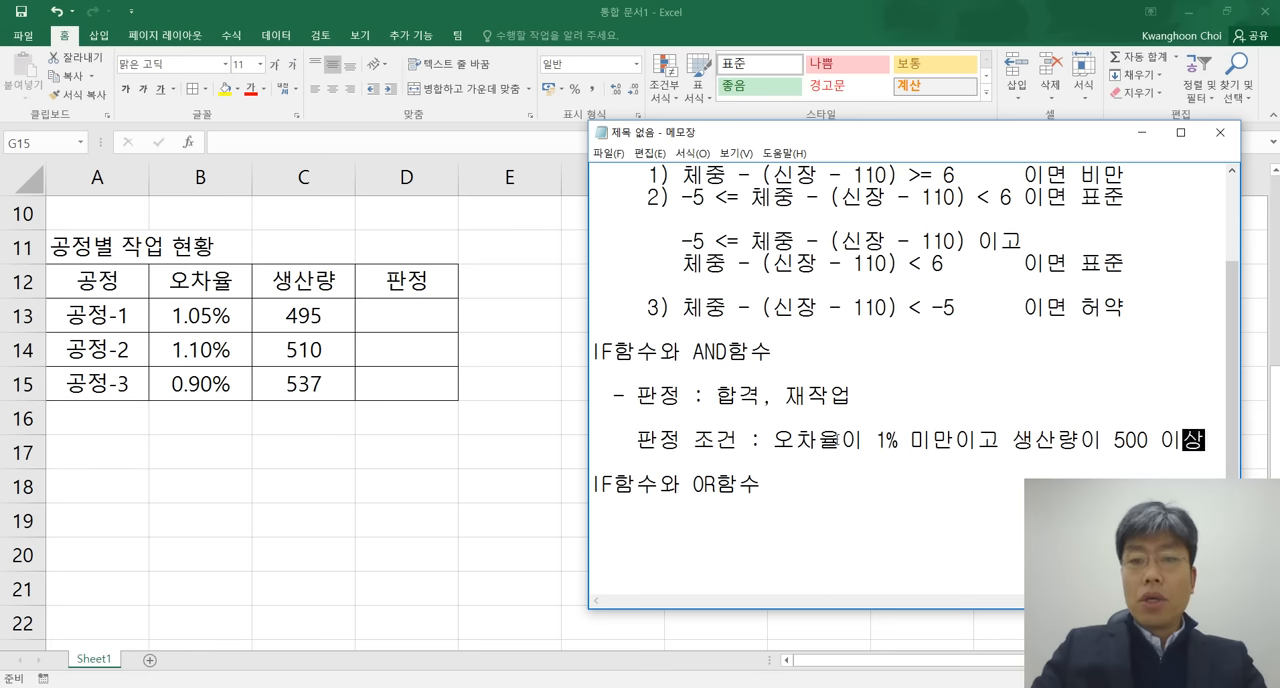
# Append "이면 합격" to the 판정 조건 line and widen the notes window to fit the text.
pyautogui.moveTo(772, 440); pyautogui.dragTo(1209, 438)
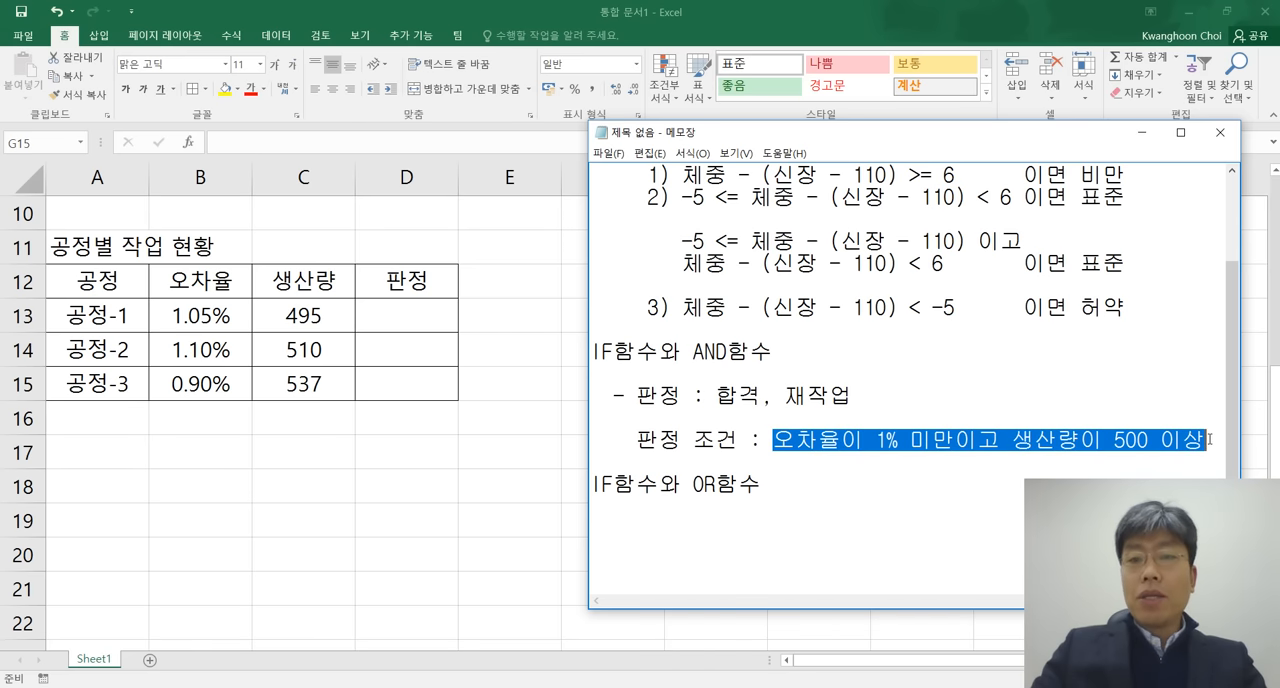
pyautogui.click(1206, 444)
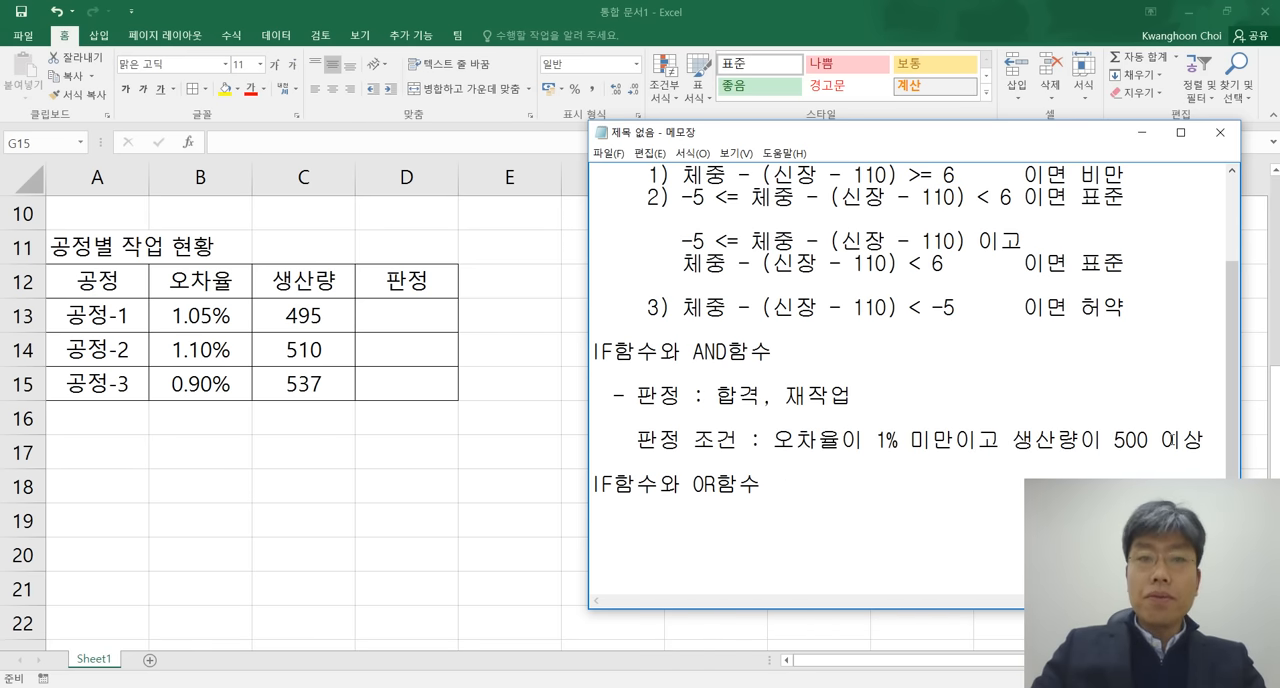
pyautogui.moveTo(588, 214); pyautogui.dragTo(491, 213)
pyautogui.write('이면')
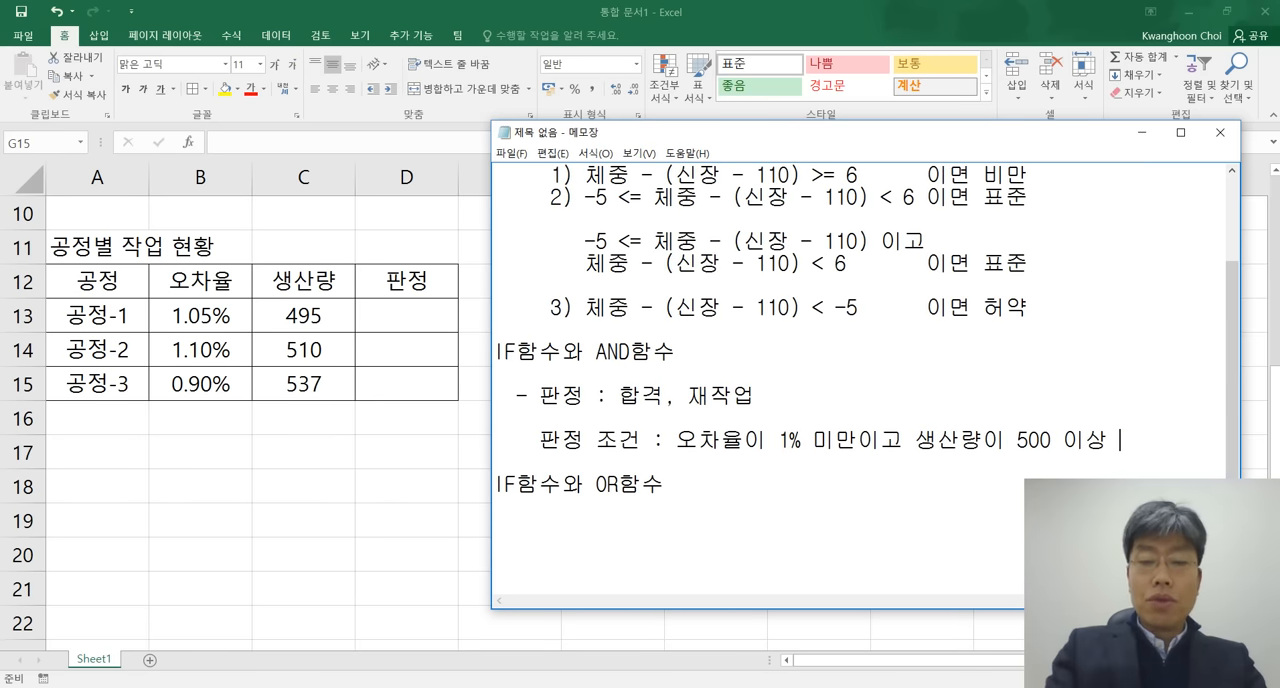
pyautogui.write(' 합격')
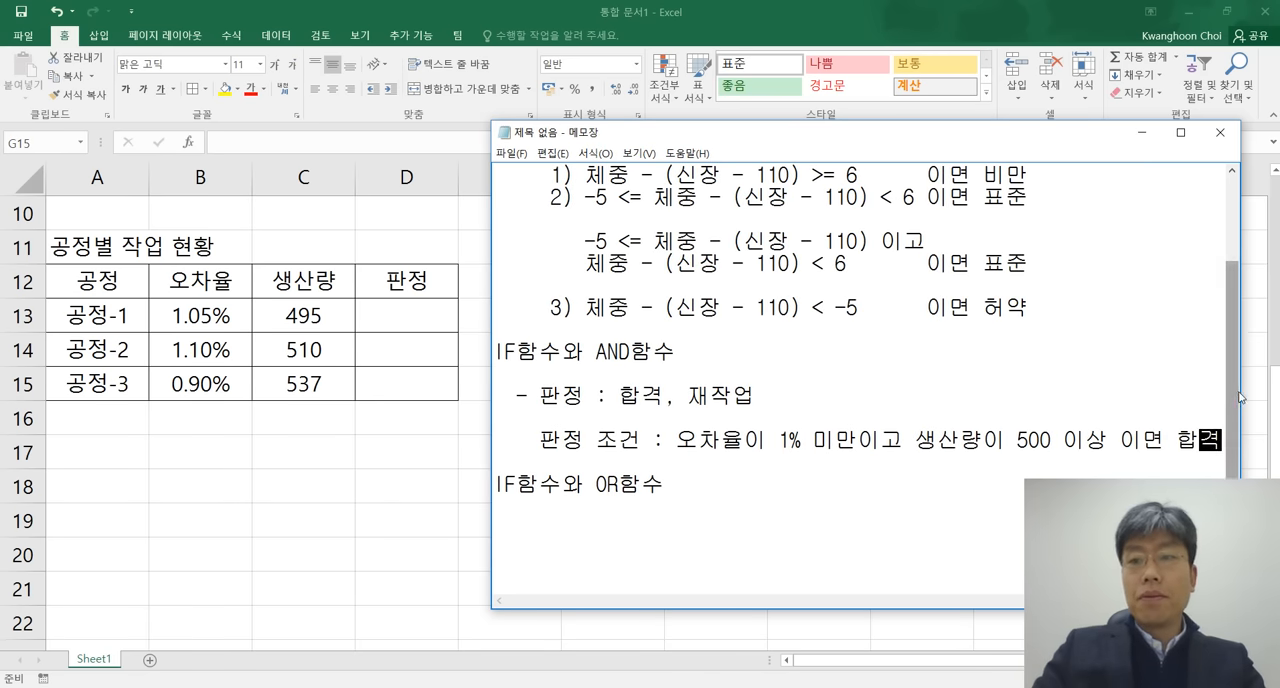
pyautogui.moveTo(1241, 395); pyautogui.dragTo(1255, 394)
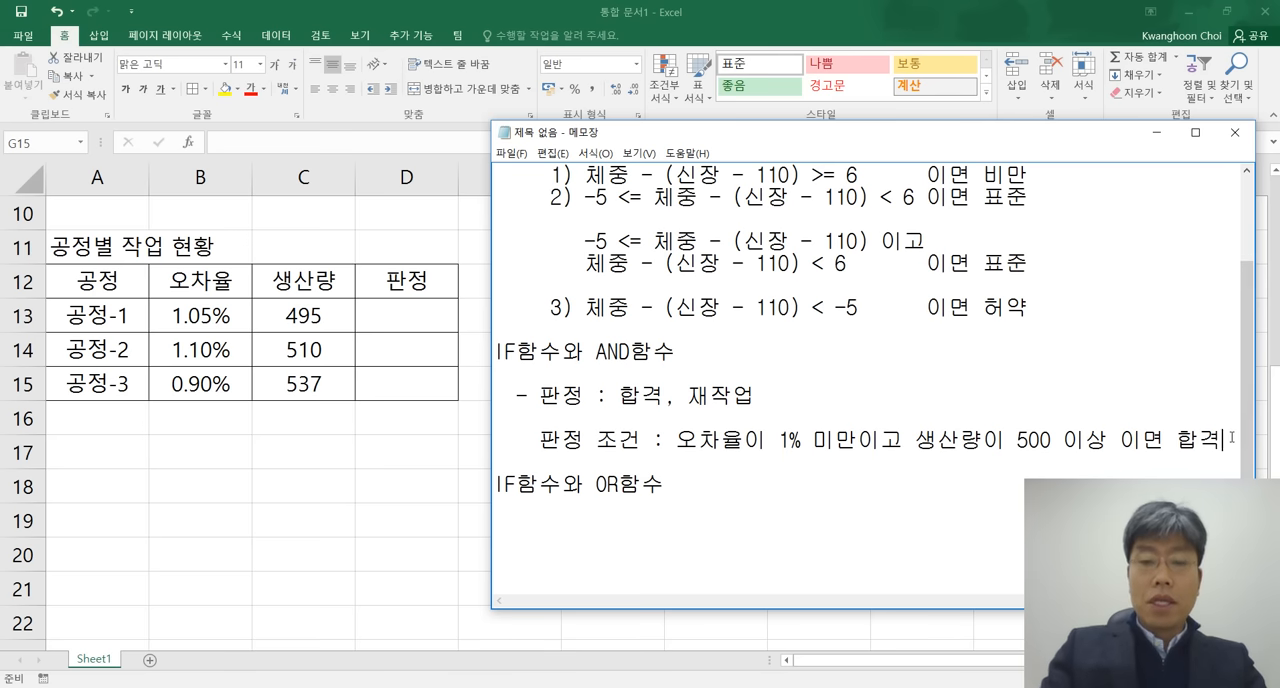
# Add an aligned line reading "그렇지 않다면 재작업" beneath the 합격 condition in the notes.
pyautogui.press('Return')
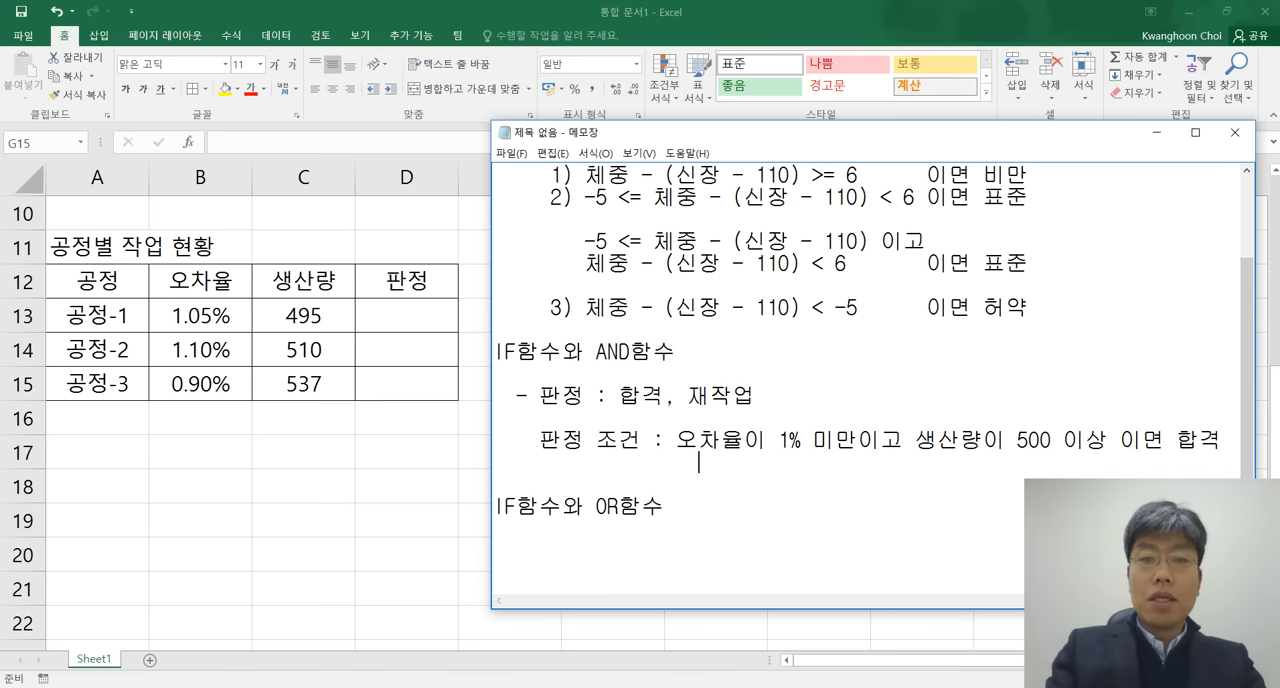
pyautogui.write('글렇치 않')
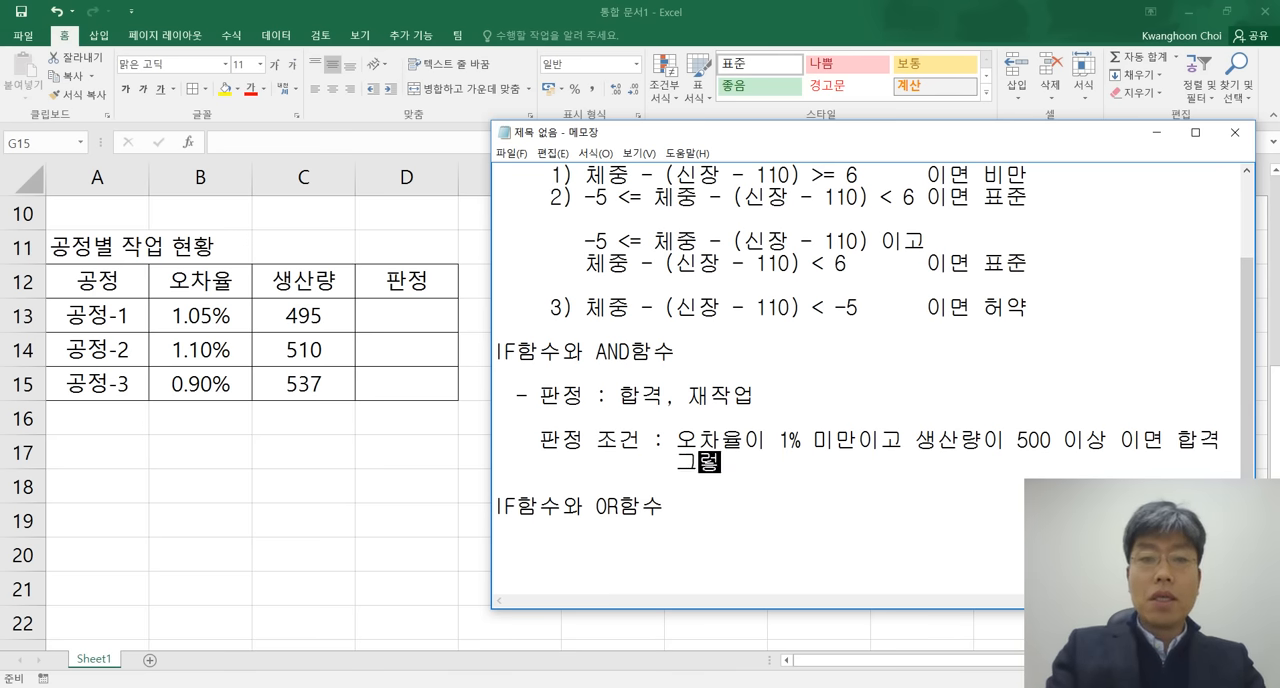
pyautogui.write('다면 ')
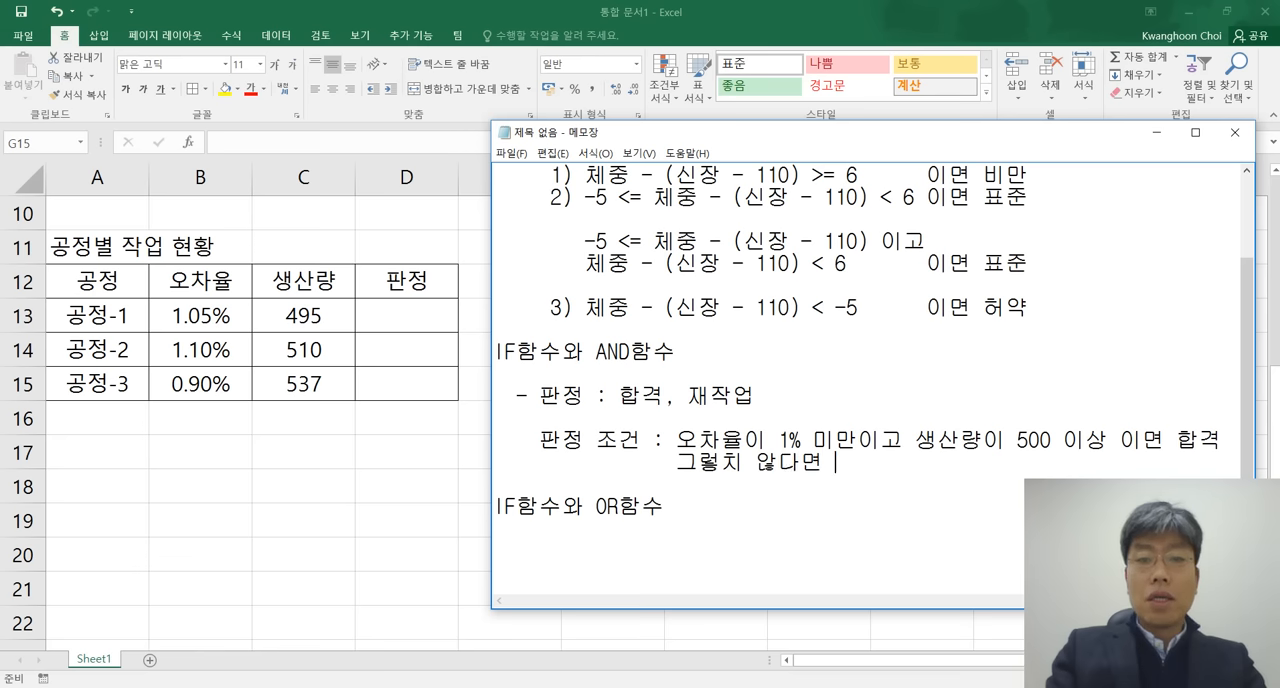
pyautogui.write('재작업')
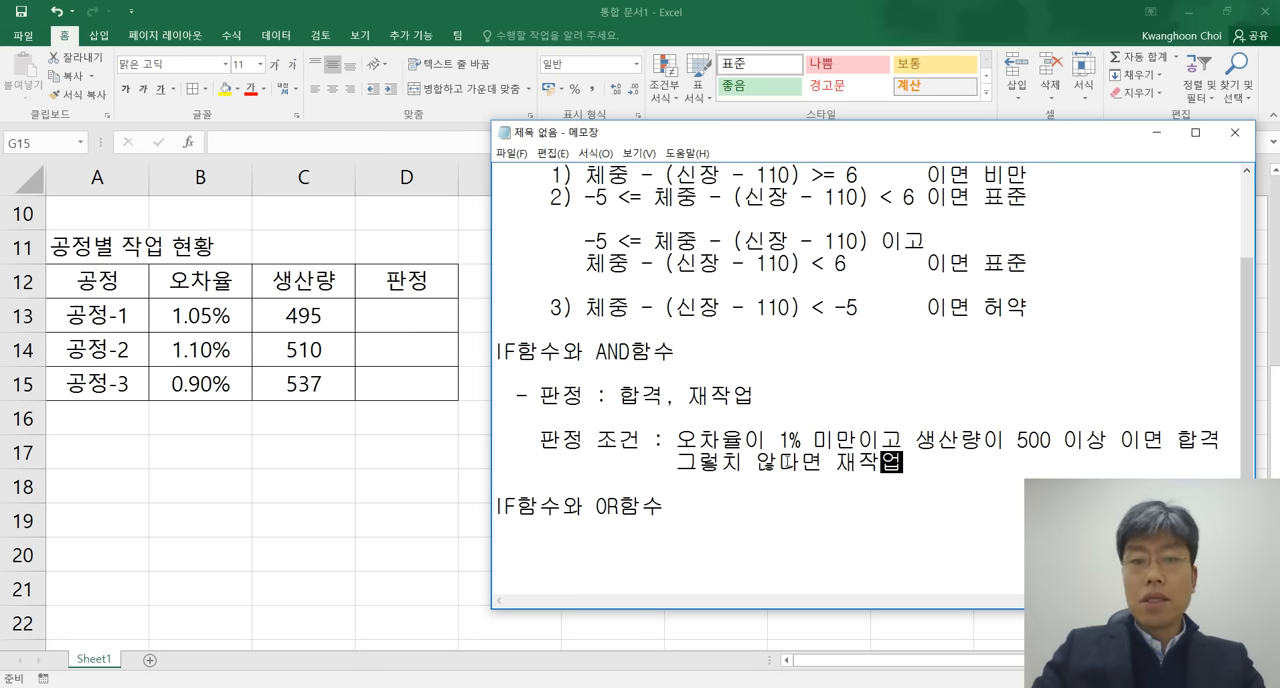
pyautogui.click(742, 461)
pyautogui.press('BackSpace')
pyautogui.write('지')
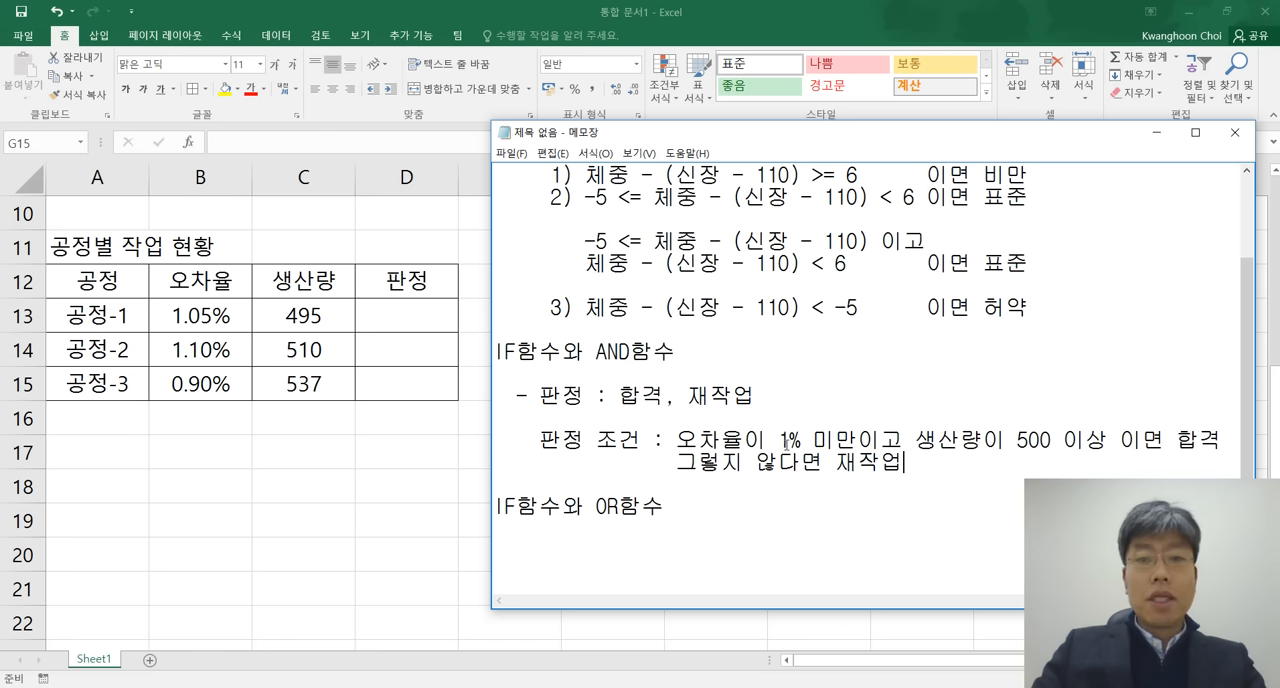
# Highlight "AND함수" and the two-part condition in the notes to review how they relate, and clear the highlight.
pyautogui.moveTo(597, 352); pyautogui.dragTo(677, 352)
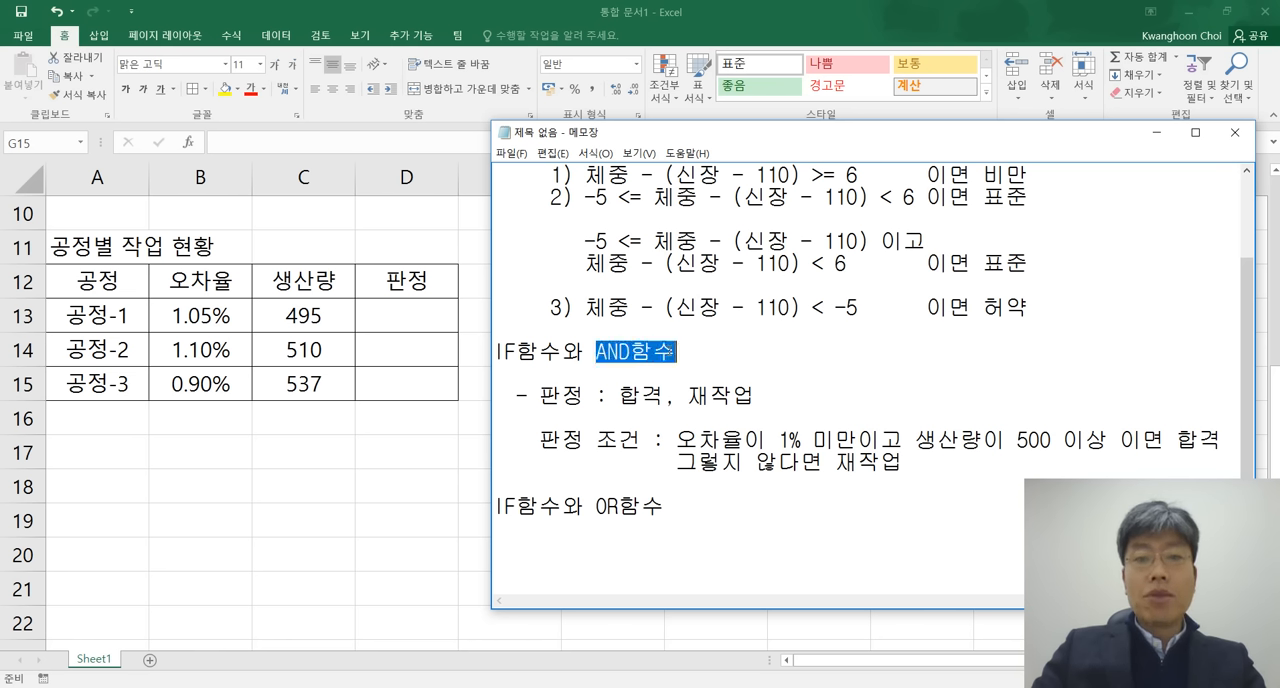
pyautogui.moveTo(677, 440); pyautogui.dragTo(1110, 438)
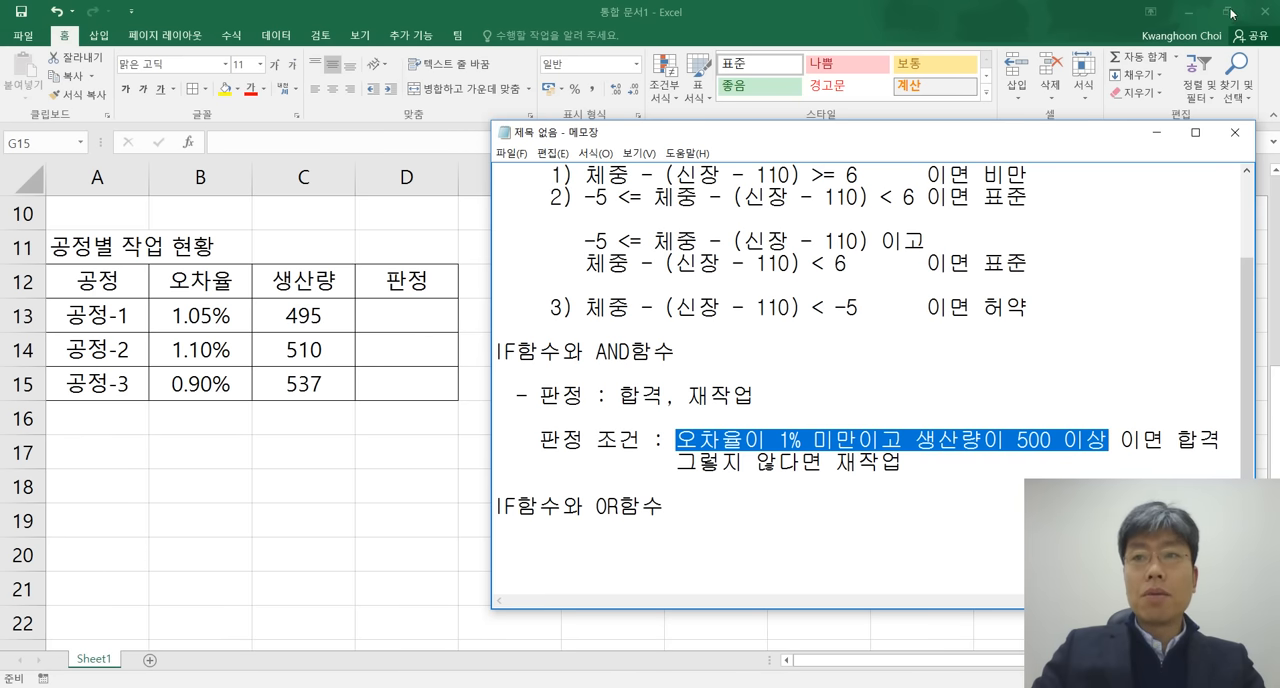
pyautogui.click(1008, 394)
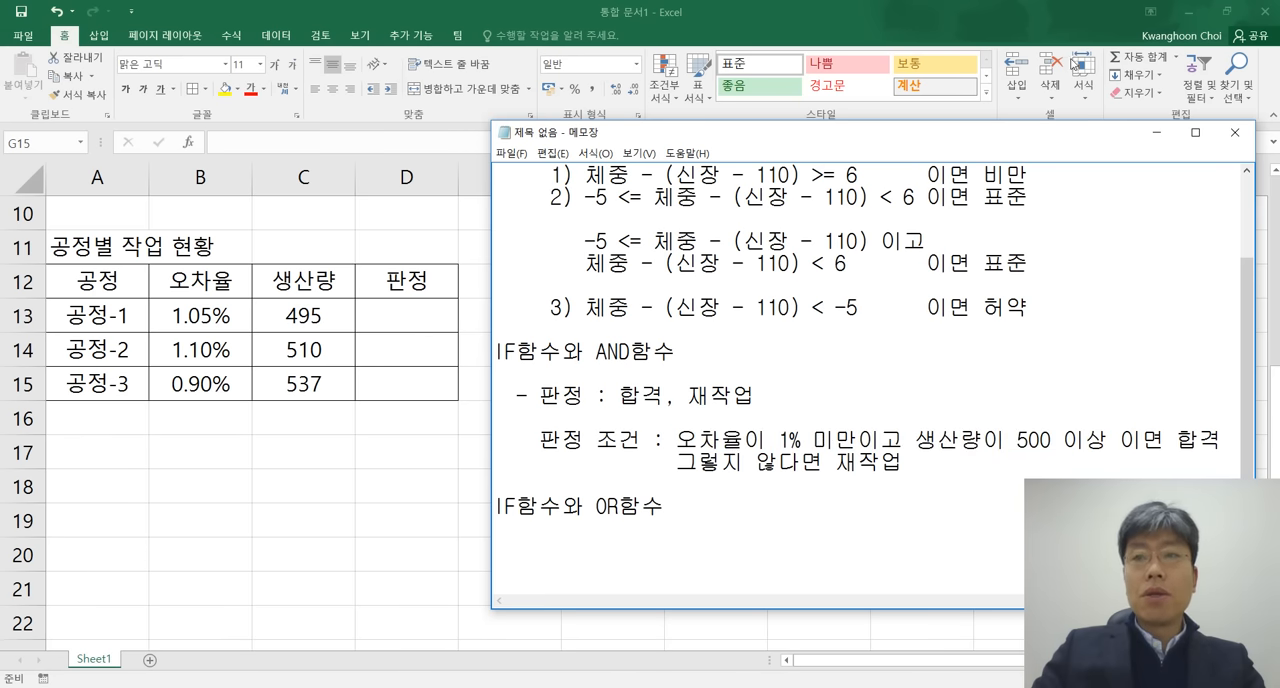
# Restore the Excel window to a smaller size and arrange it side by side with the notes window.
pyautogui.doubleClick(954, 9)
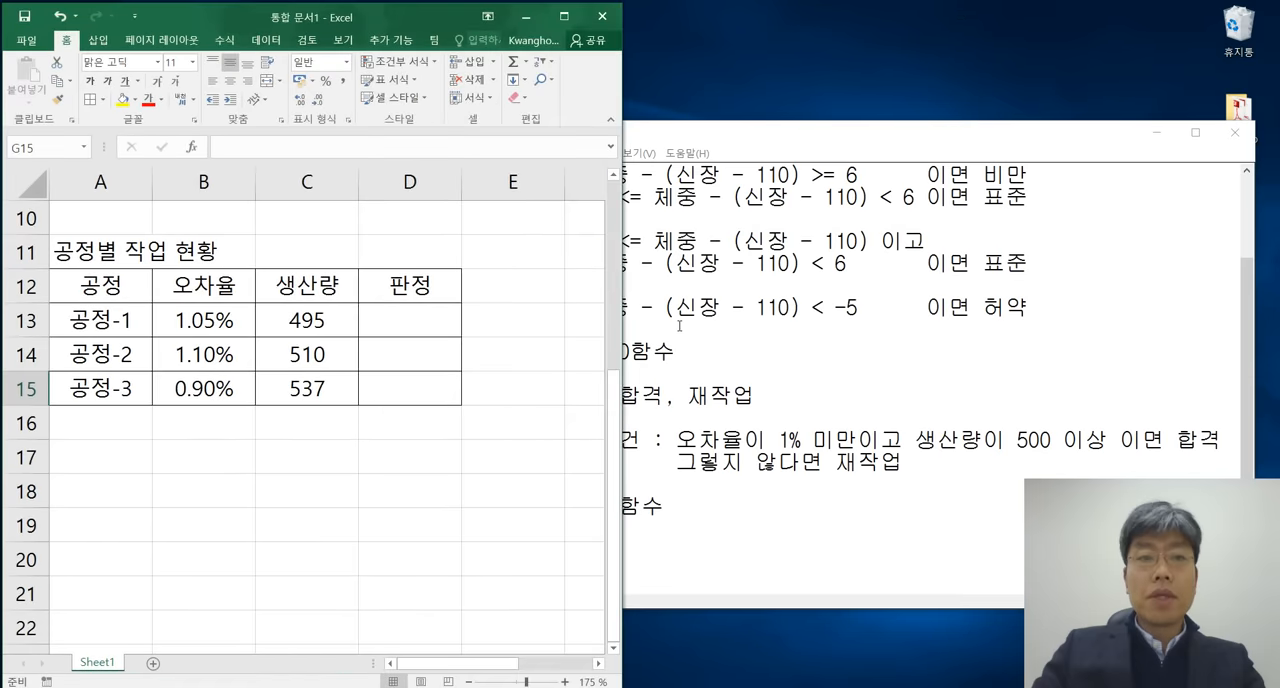
pyautogui.moveTo(912, 141); pyautogui.dragTo(938, 87)
pyautogui.moveTo(622, 604); pyautogui.dragTo(506, 600)
pyautogui.moveTo(954, 80); pyautogui.dragTo(955, 26)
# Begin the 판정 formula for 공정-1 in D13 of the Excel sheet with =if(AND(B13>1%,C13>.
pyautogui.click(435, 321)
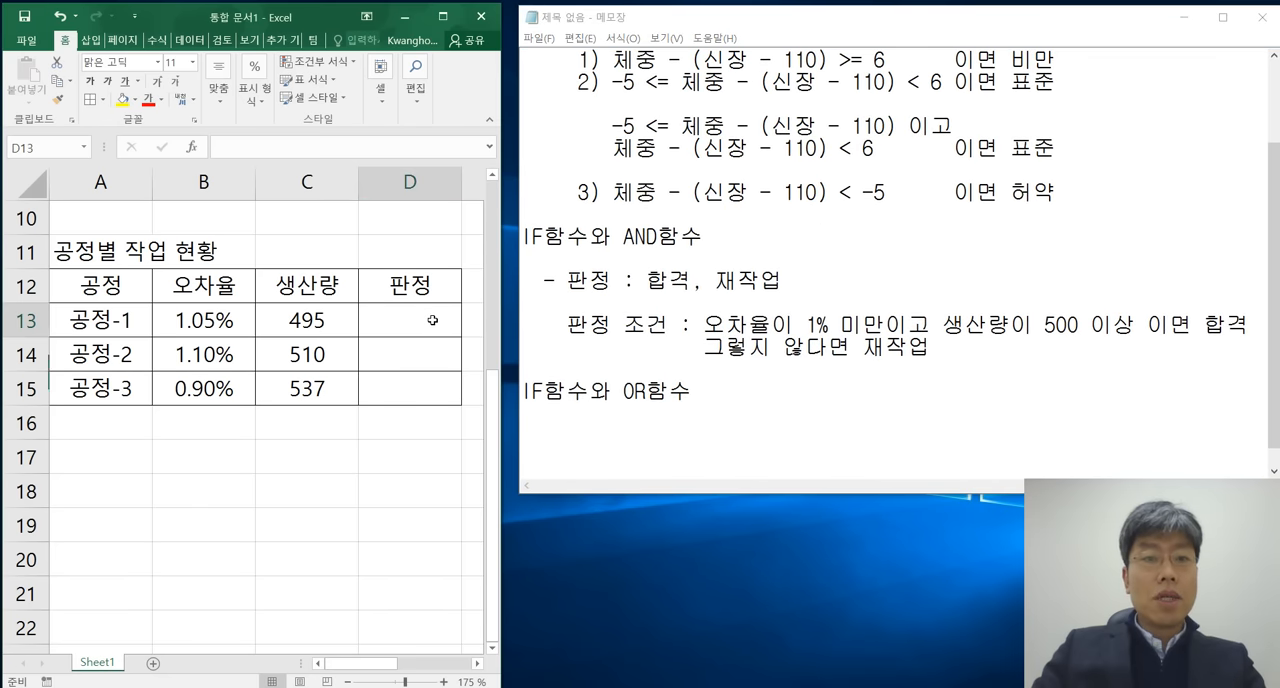
pyautogui.write('=')
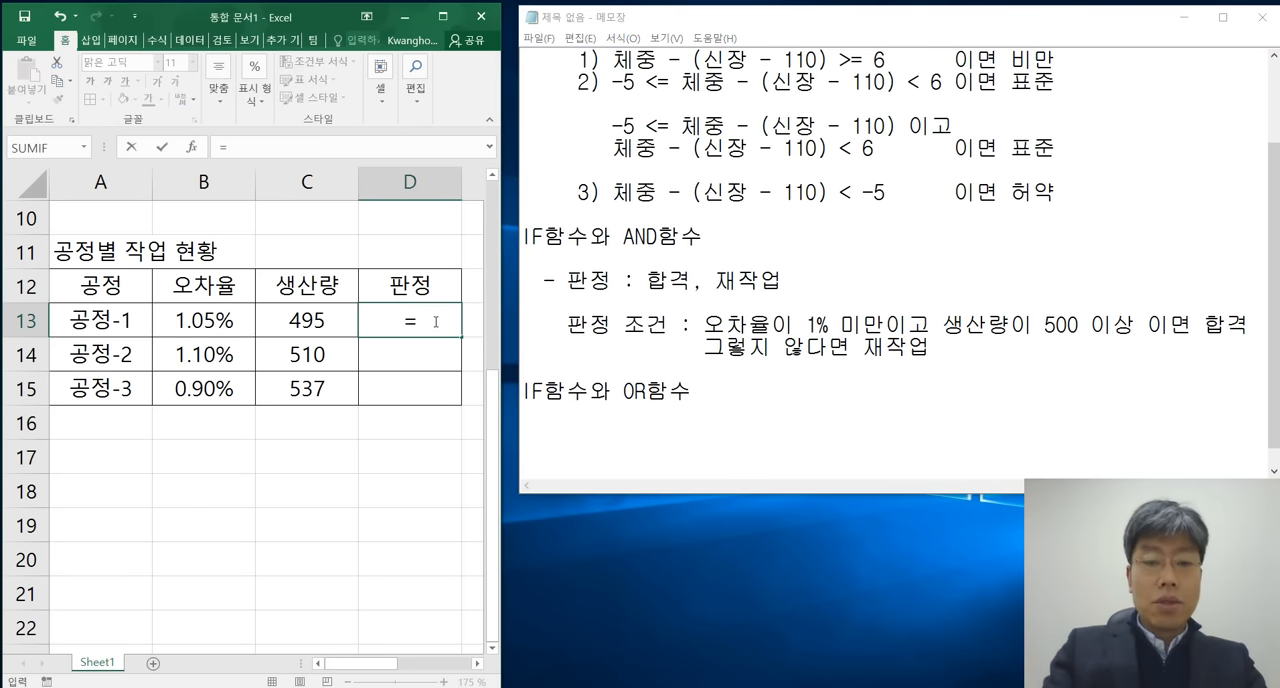
pyautogui.write('if')
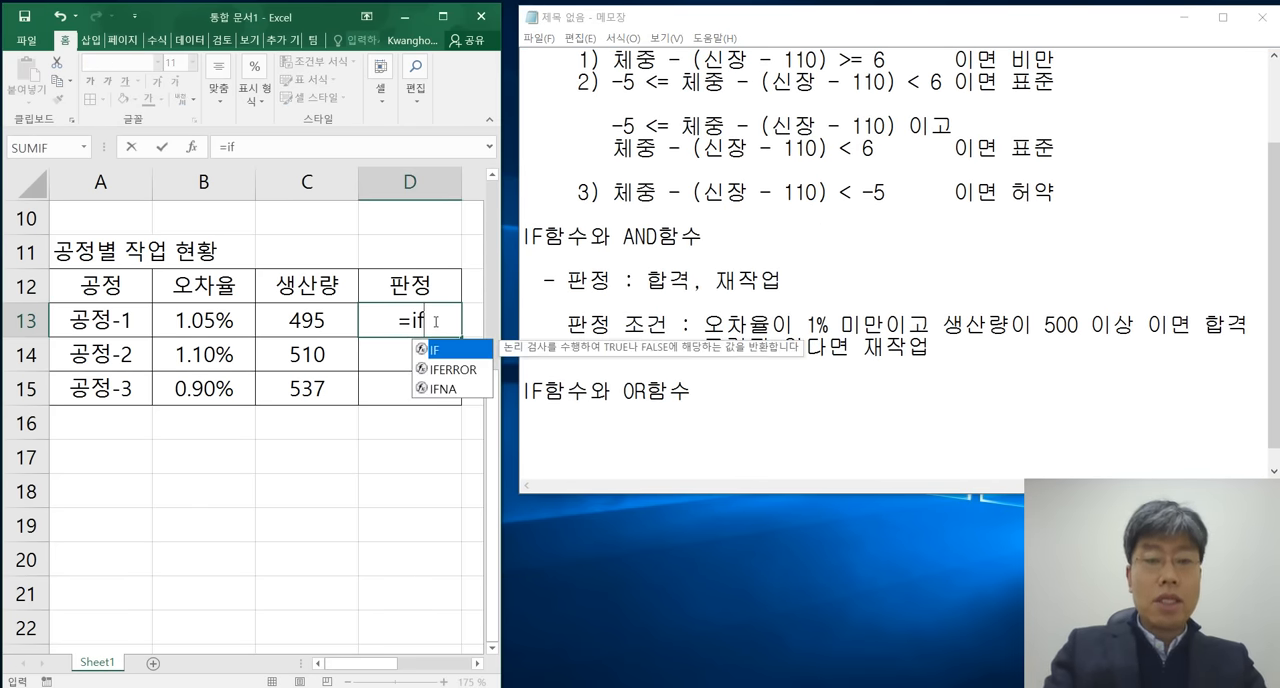
pyautogui.write('(')
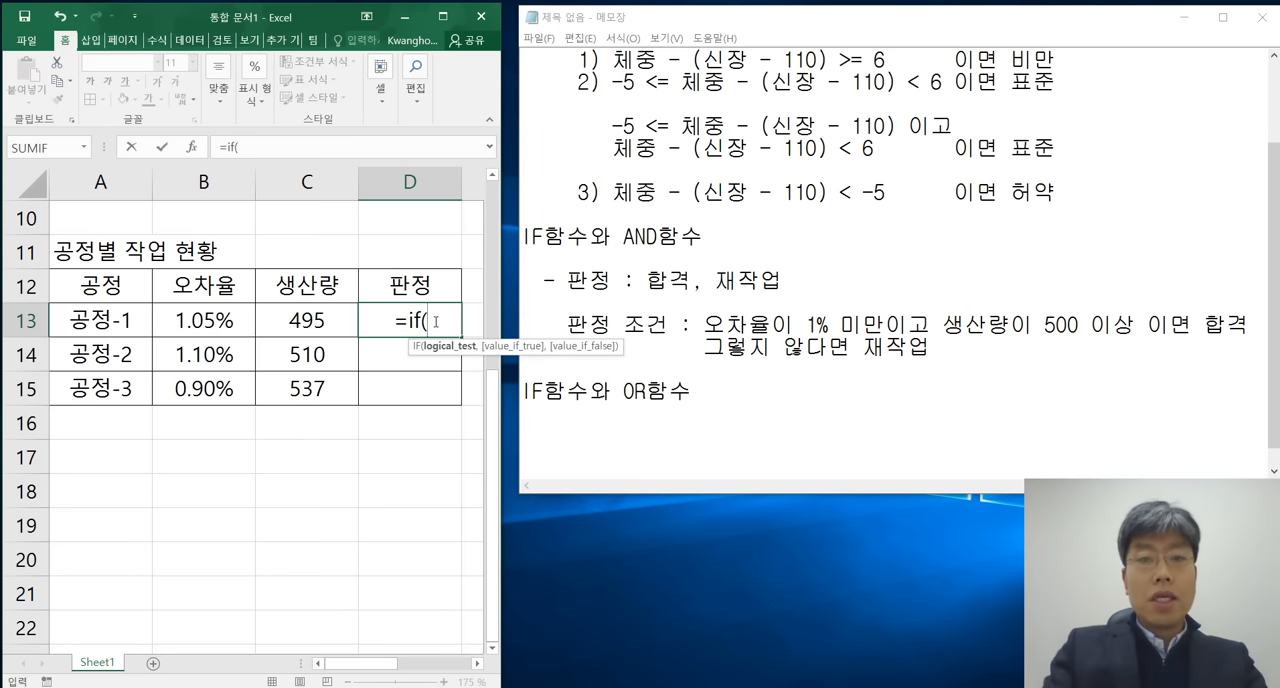
pyautogui.write('AND(')
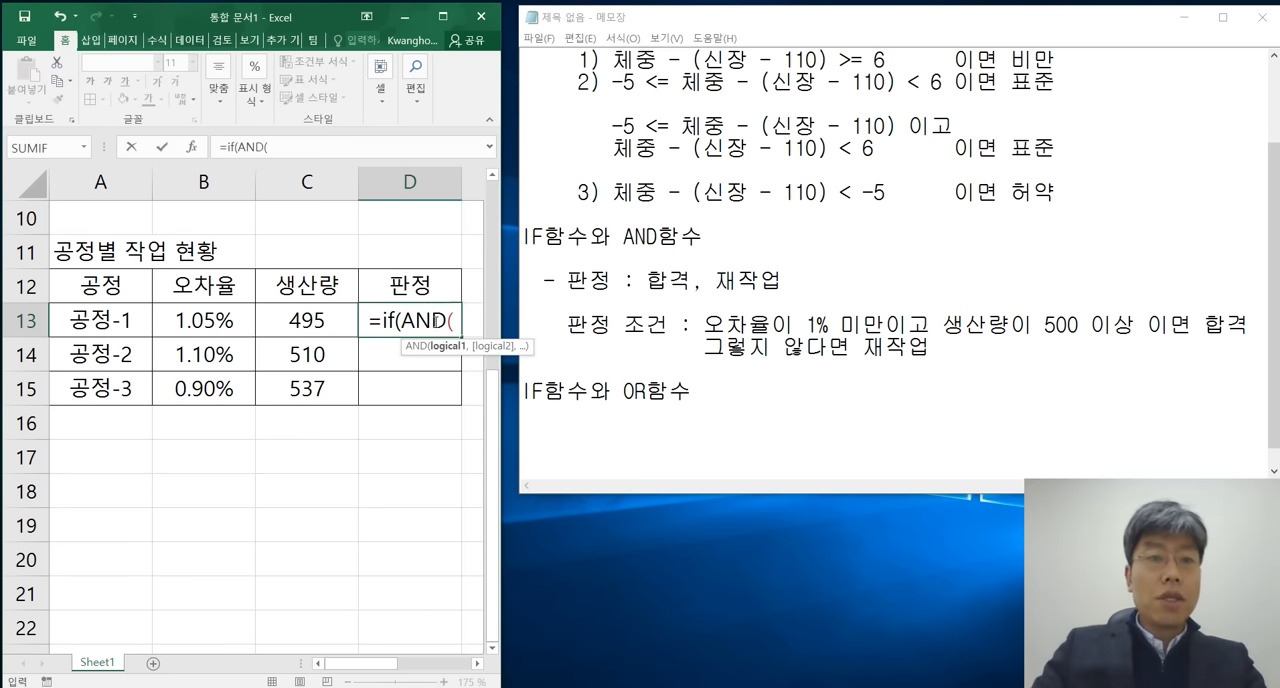
pyautogui.click(224, 318)
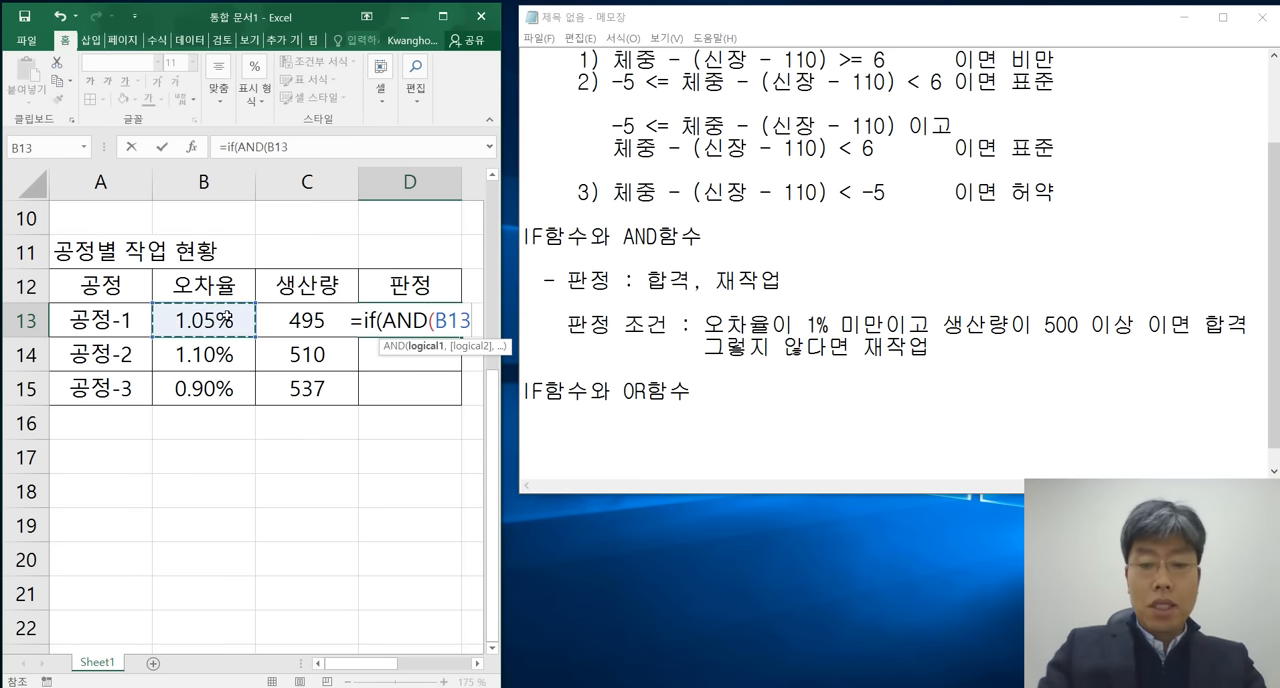
pyautogui.write('>1%')
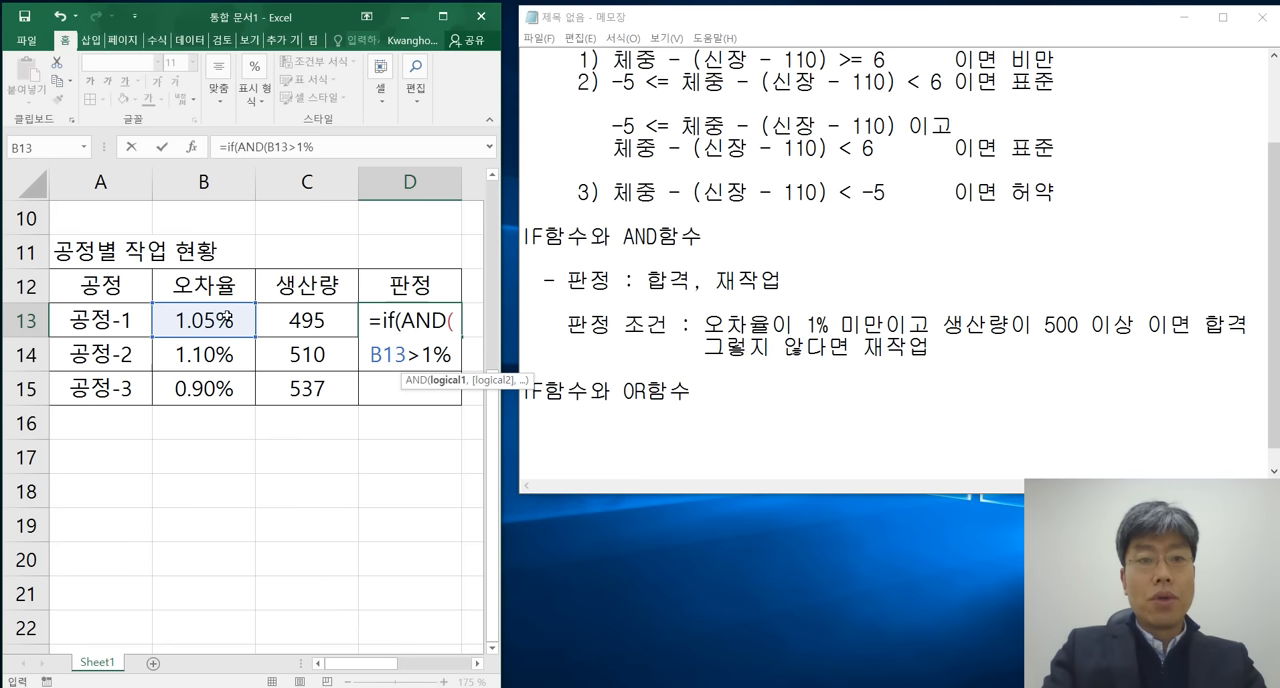
pyautogui.write(',')
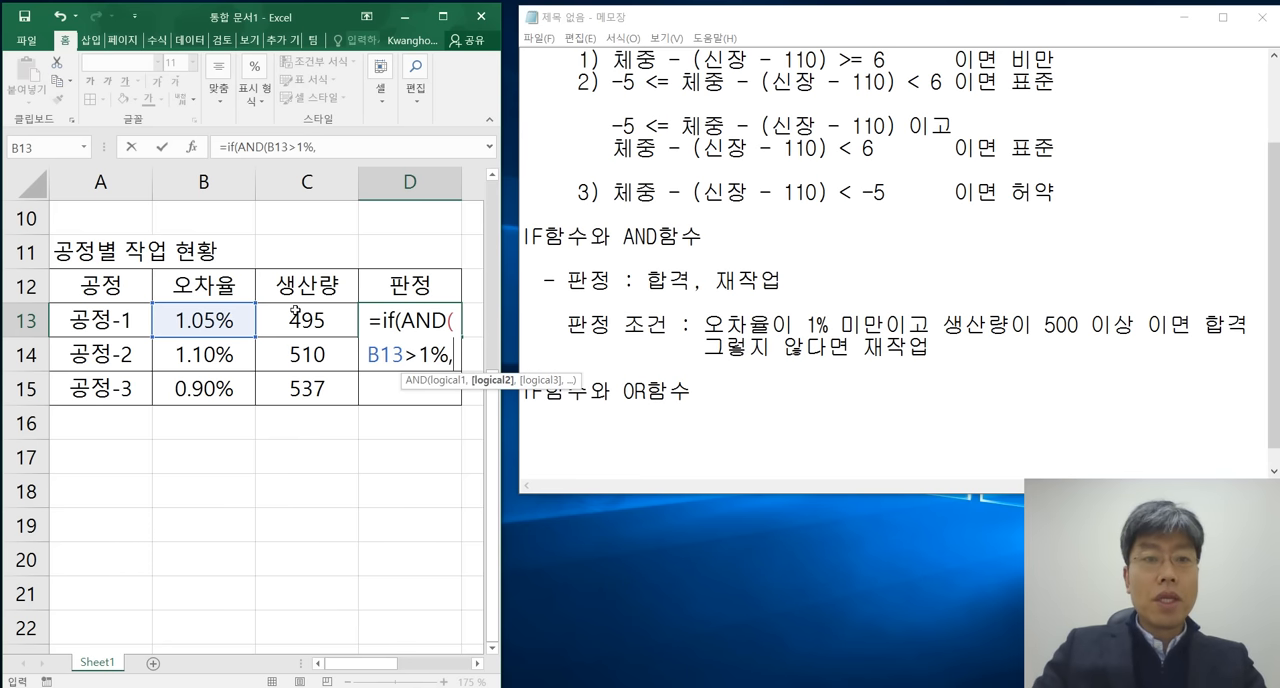
pyautogui.click(318, 316)
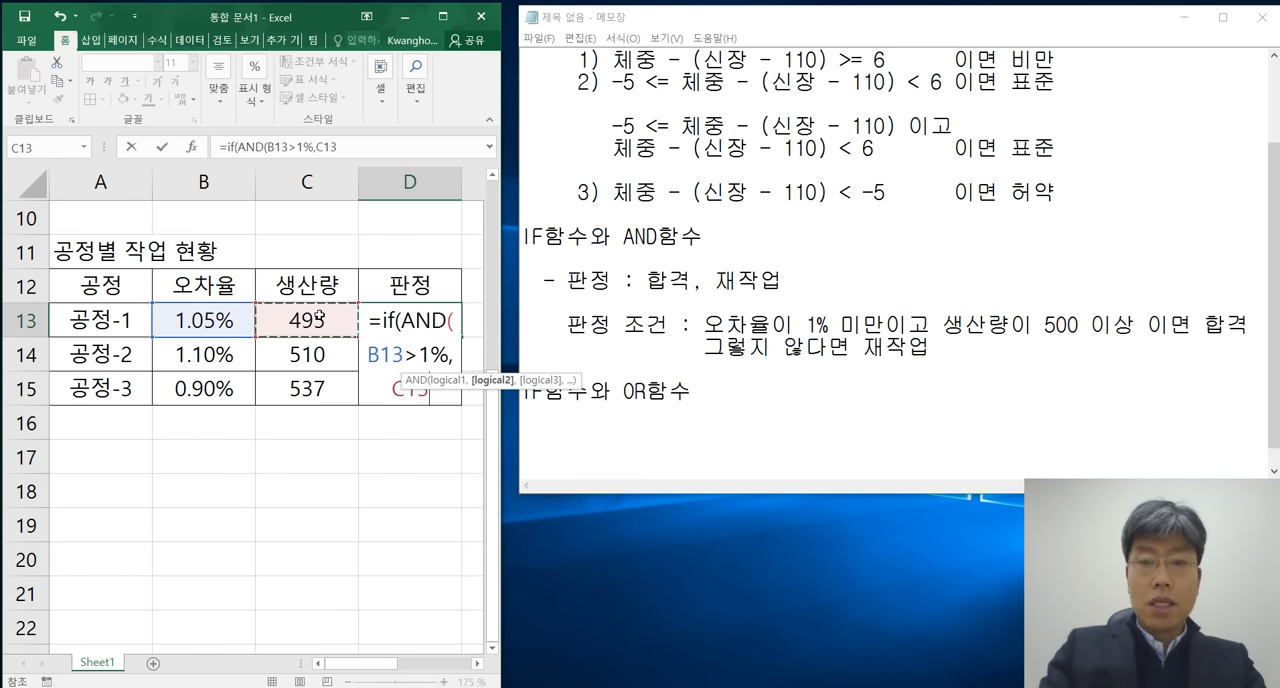
pyautogui.write('>')
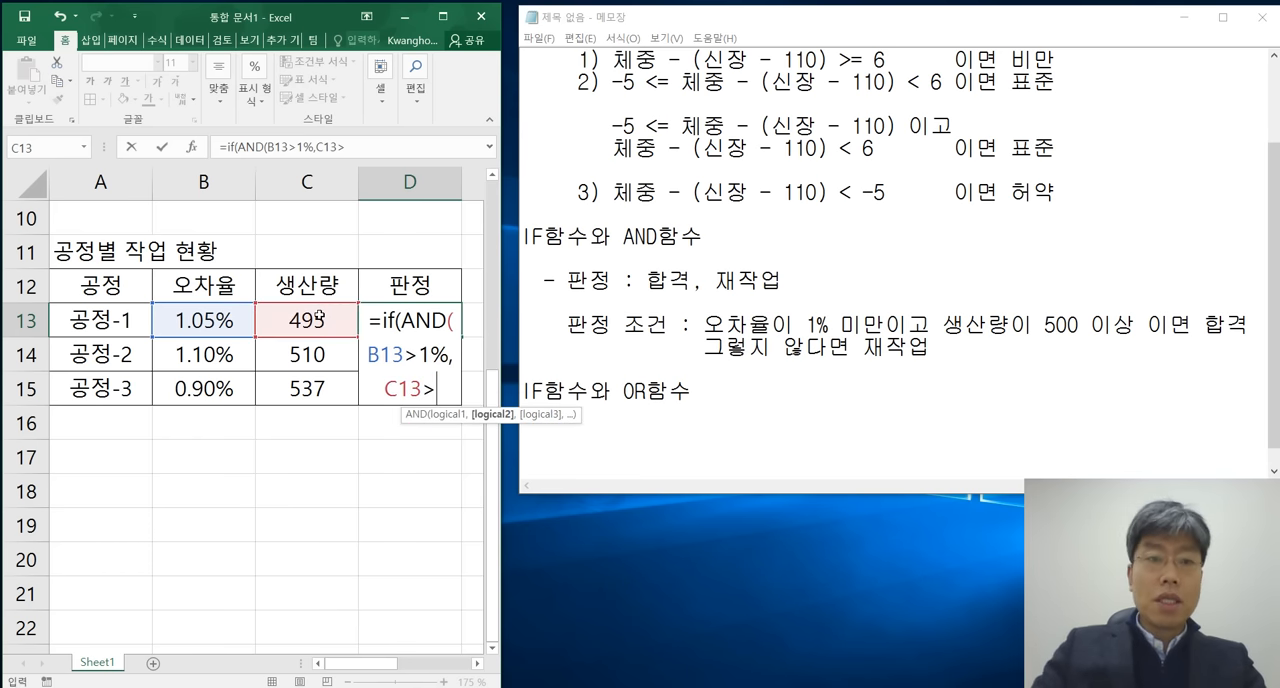
# Correct the first comparison to B13<1%, and complete the AND test with C13>=500 and its closing parenthesis.
pyautogui.click(418, 354)
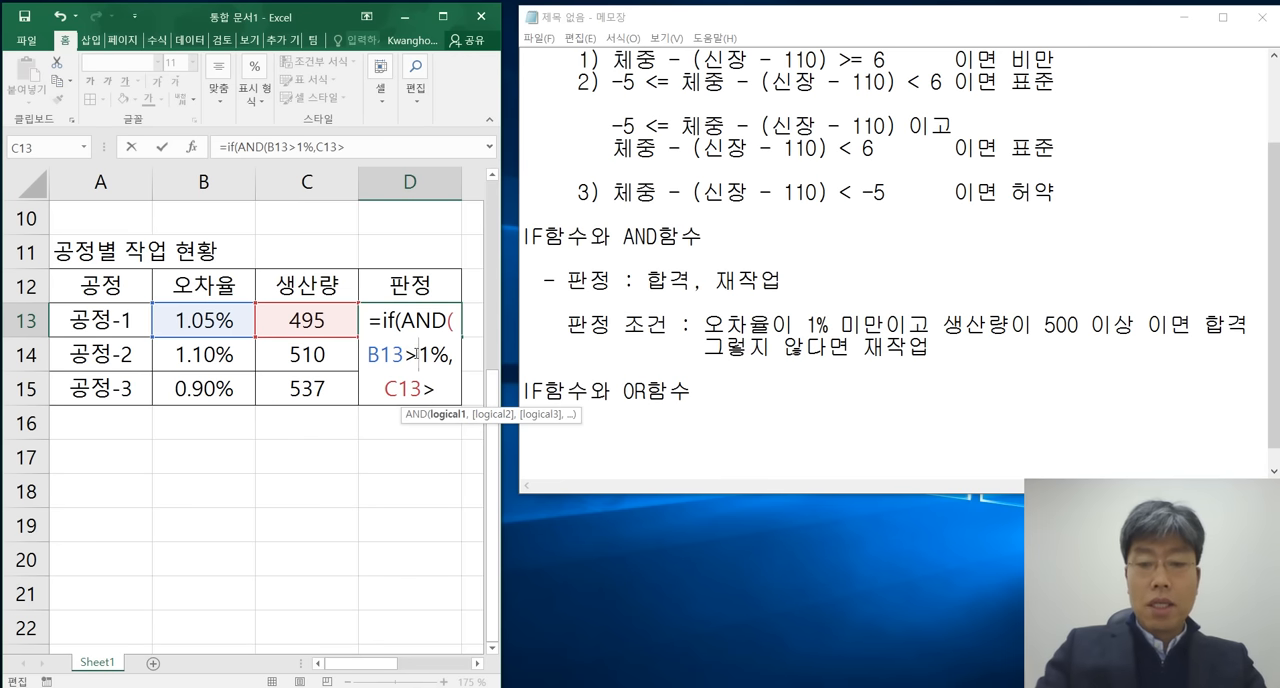
pyautogui.press('BackSpace')
pyautogui.write('<')
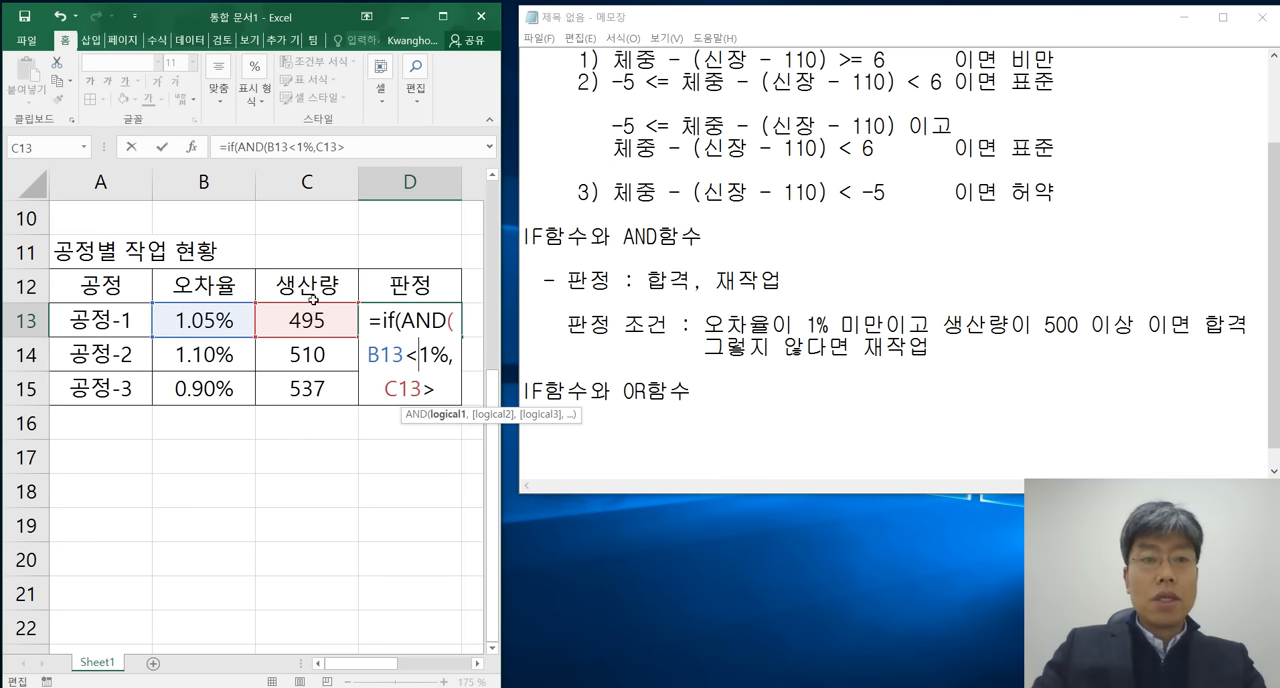
pyautogui.click(440, 390)
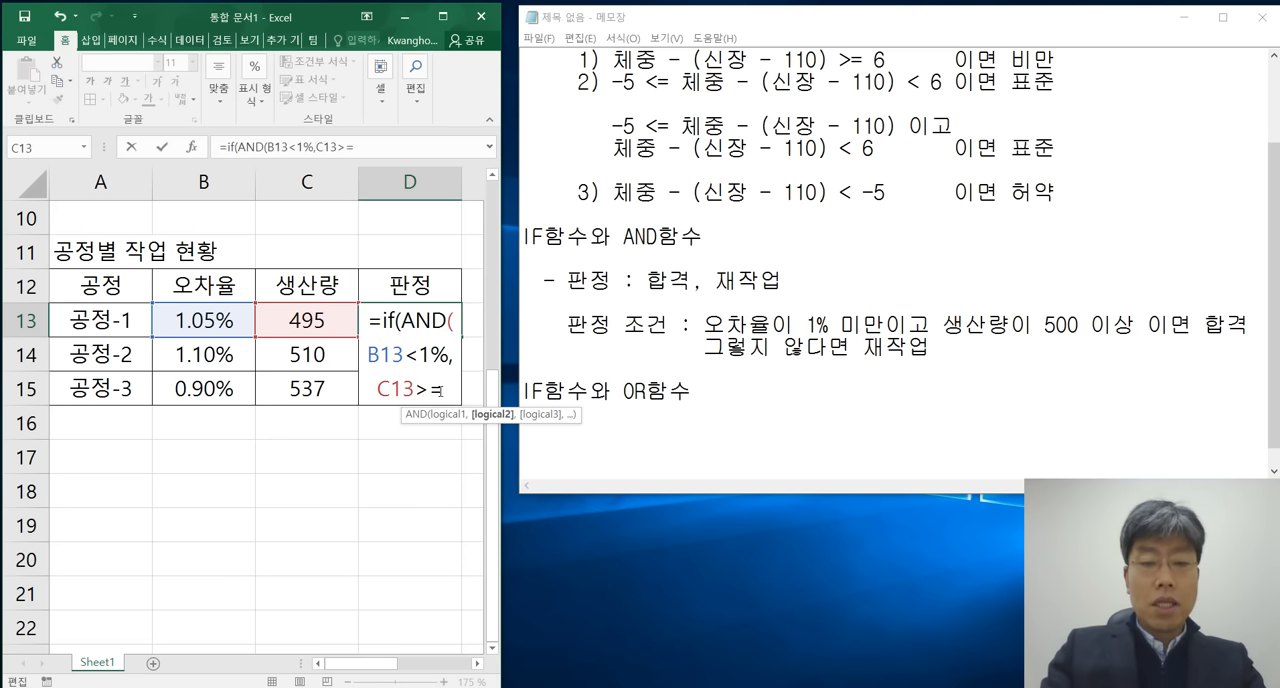
pyautogui.write('500)')
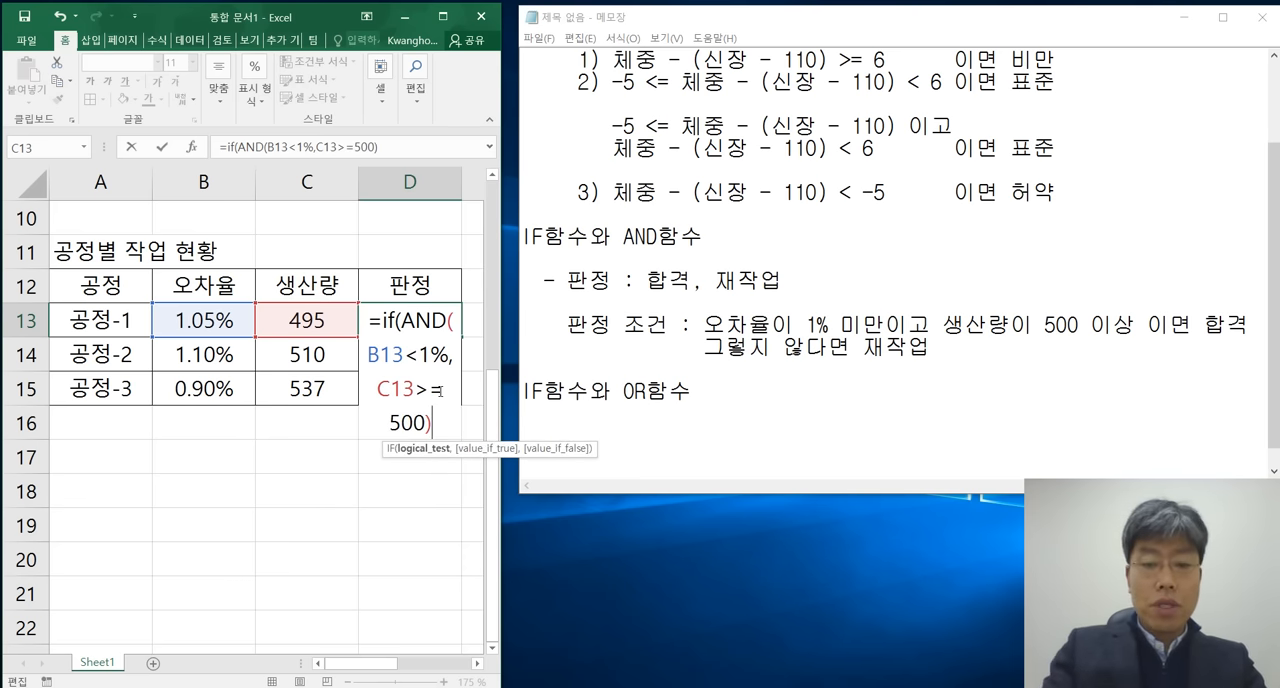
pyautogui.write(',"')
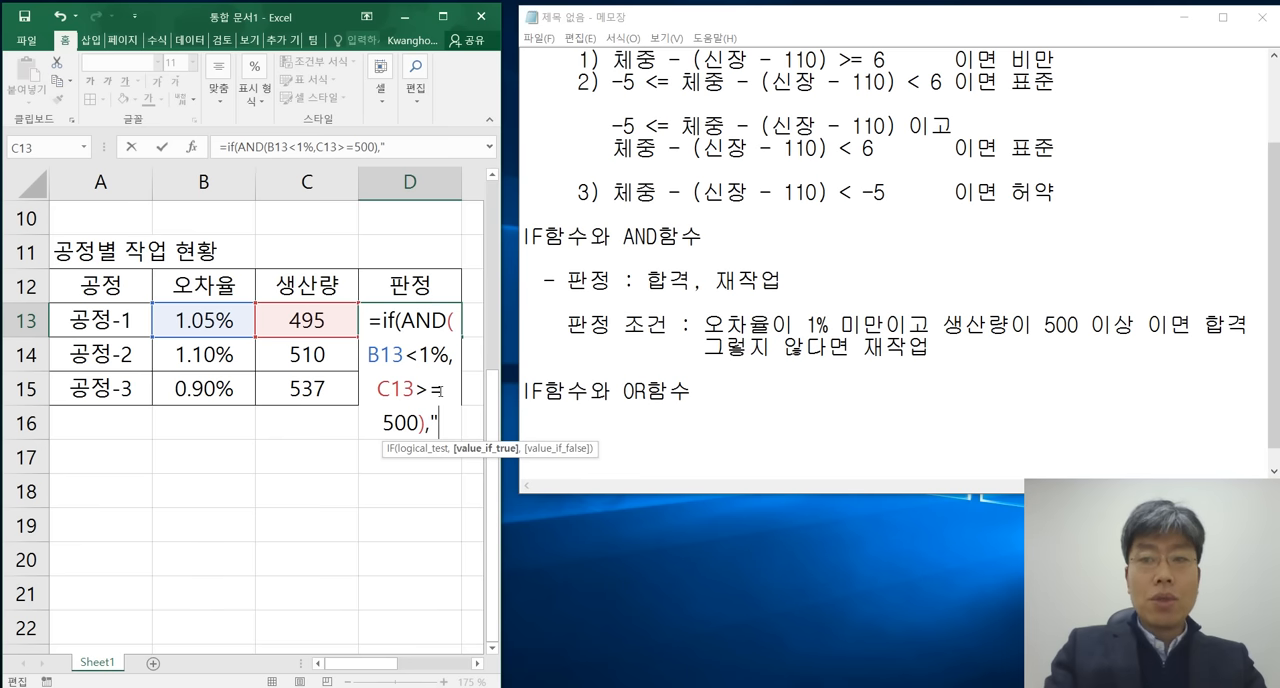
pyautogui.write('합격"')
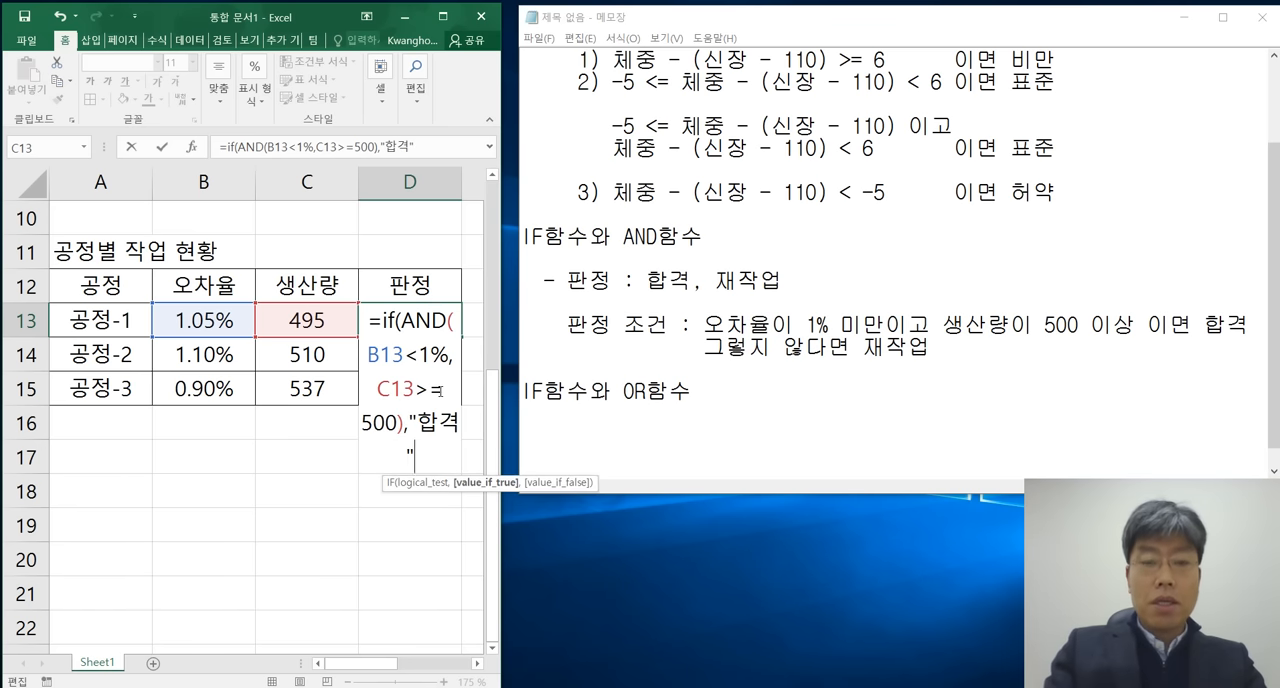
pyautogui.write(',"재작')
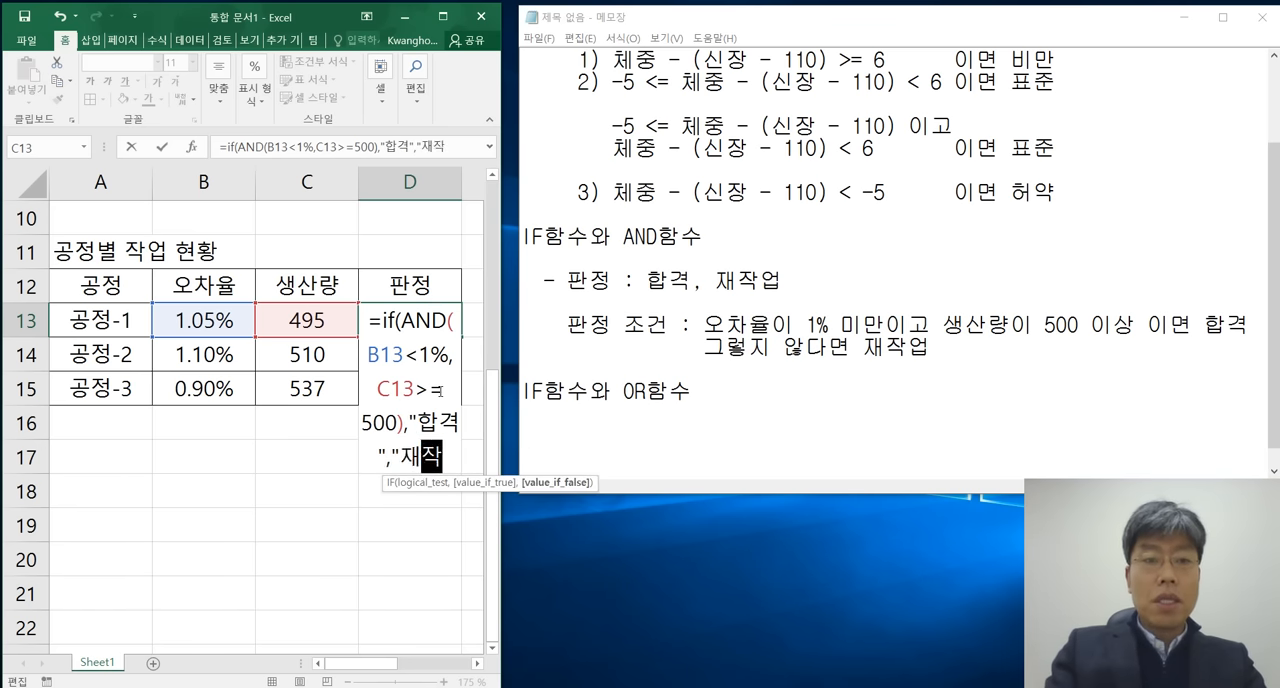
pyautogui.write('업"')
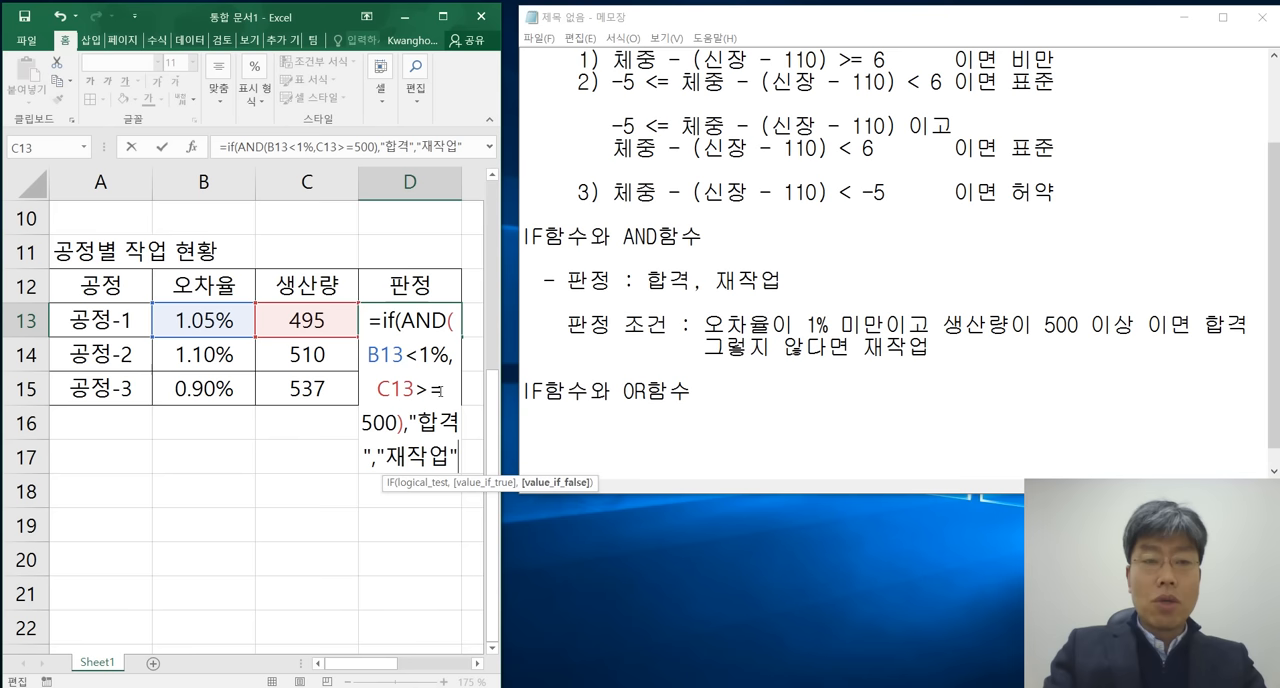
pyautogui.write(')')
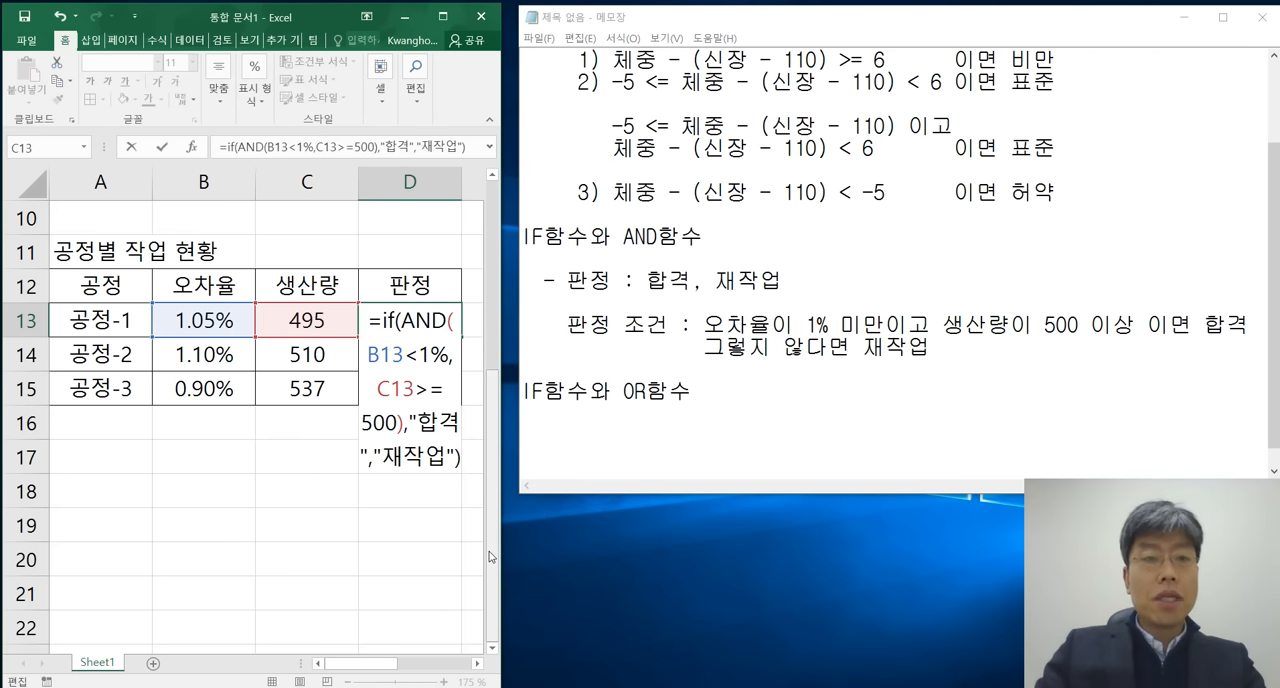
# Complete the IF formula in D13 with "합격" as the true result and "재작업" as the false result, and enter it.
pyautogui.press('Return')
# Copy the 판정 formula from D13 to D14:D15 for 공정-2 and 공정-3.
pyautogui.press('Up')
pyautogui.press('Left')
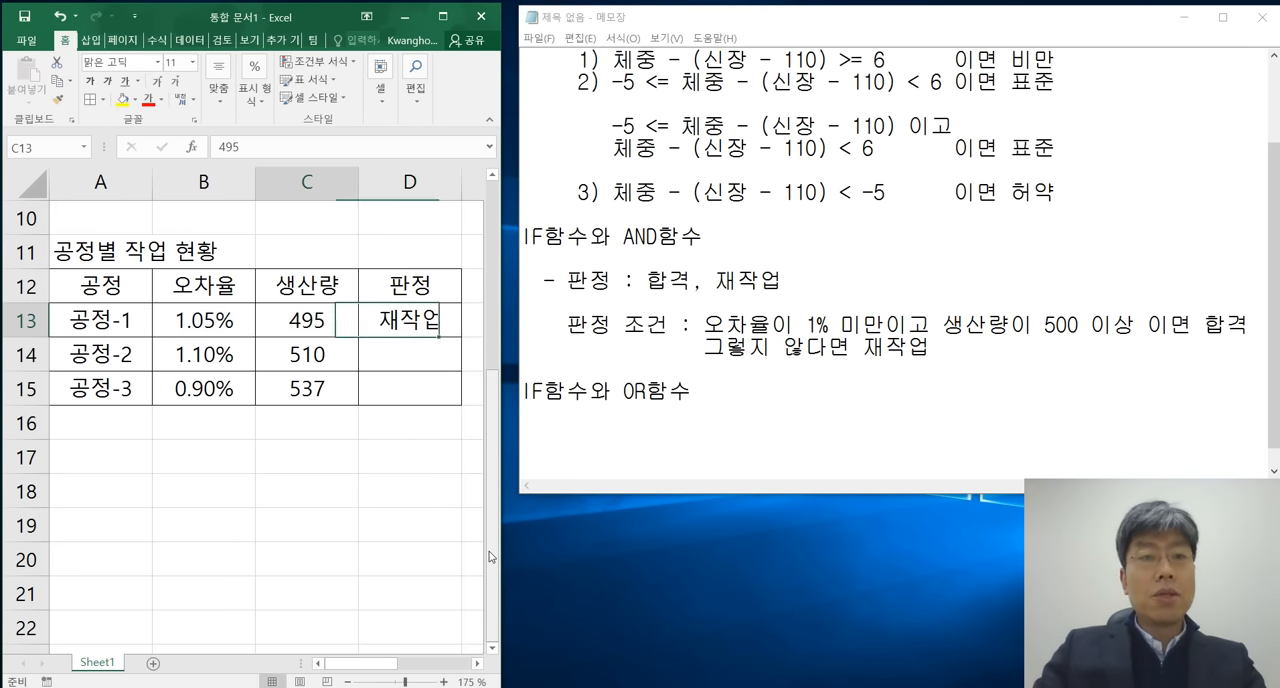
pyautogui.press('Right')
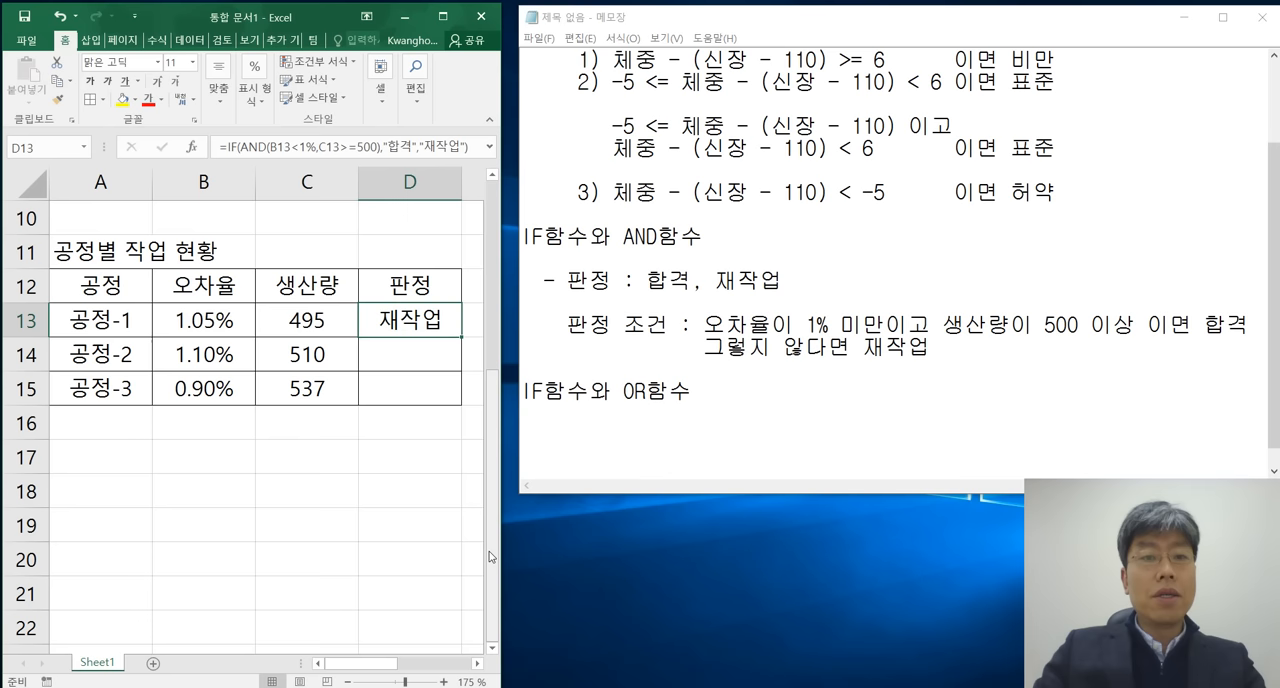
pyautogui.hotkey('ctrl', 'c')
pyautogui.press('Down')
pyautogui.hotkey('shift', 'Down')
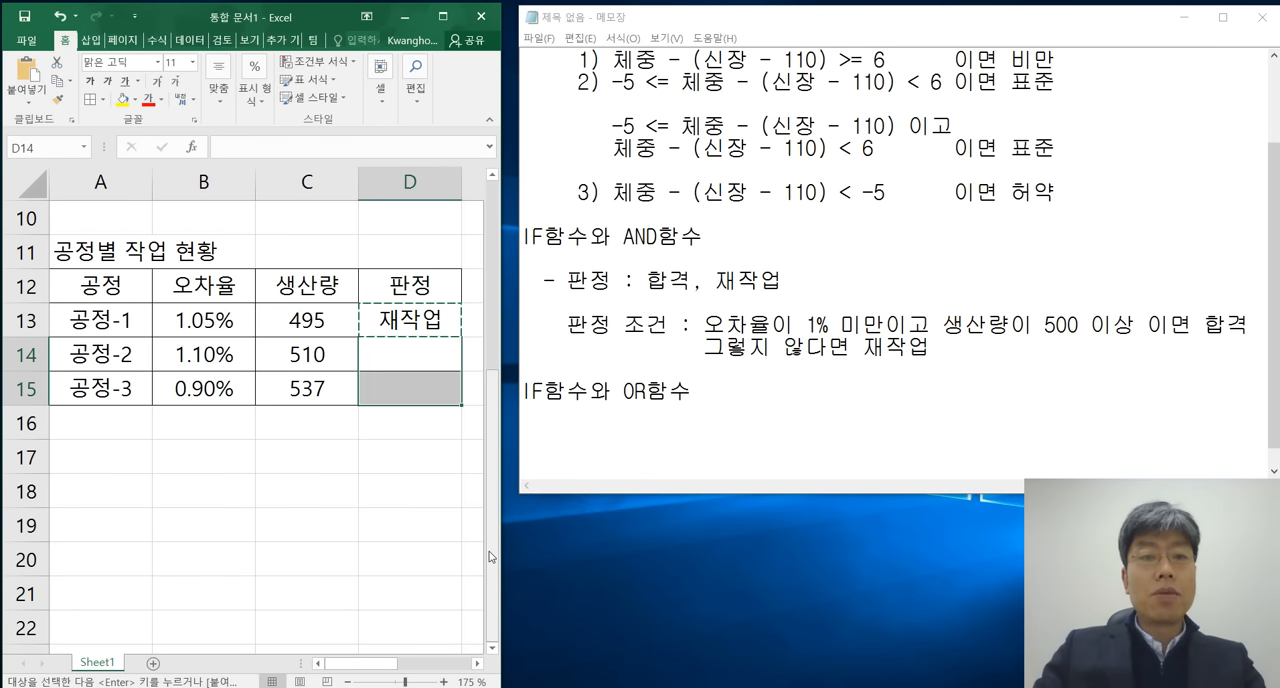
pyautogui.hotkey('ctrl', 'v')
pyautogui.press('Down')
pyautogui.press('Down')
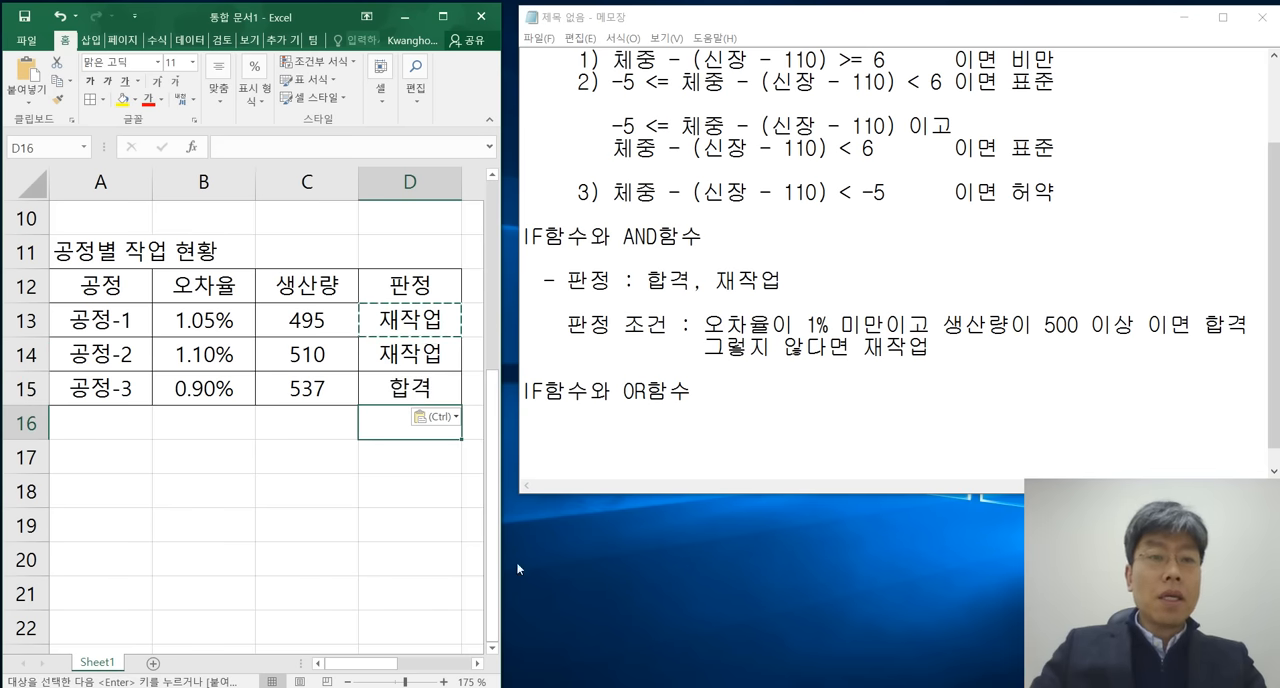
# Check the 오차율 and 생산량 values of 공정-2 and 공정-3 against their 판정 results.
pyautogui.click(301, 358)
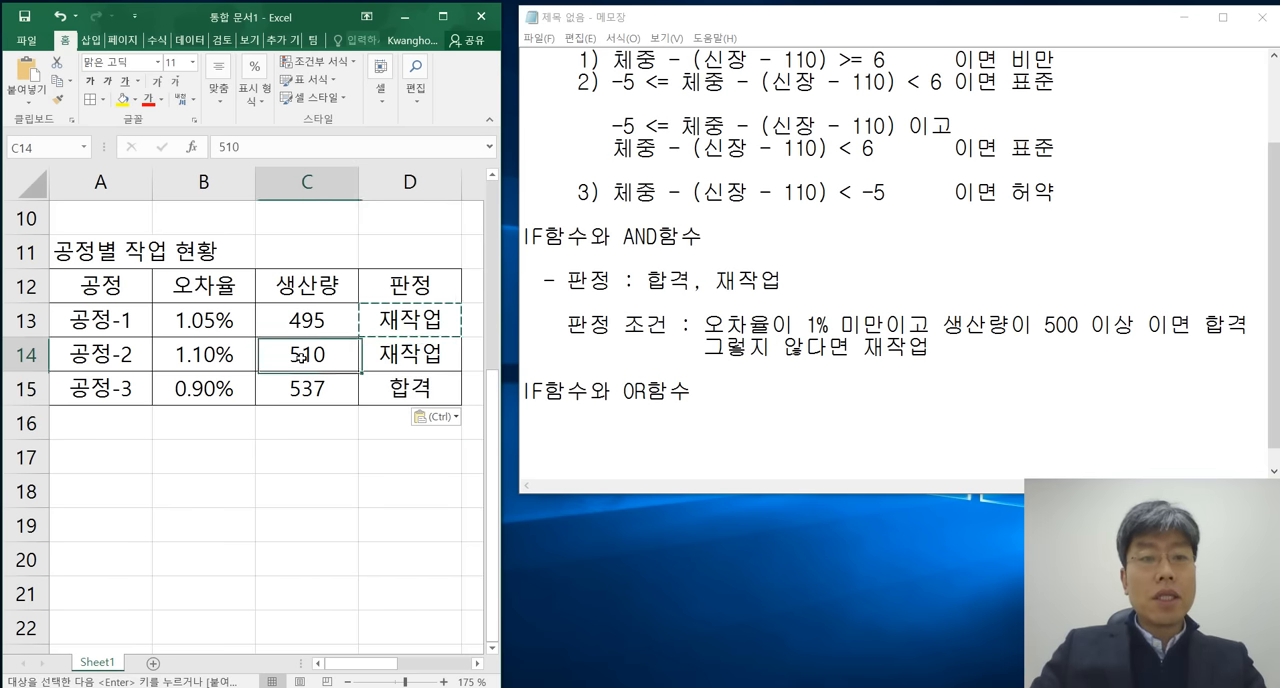
pyautogui.click(204, 353)
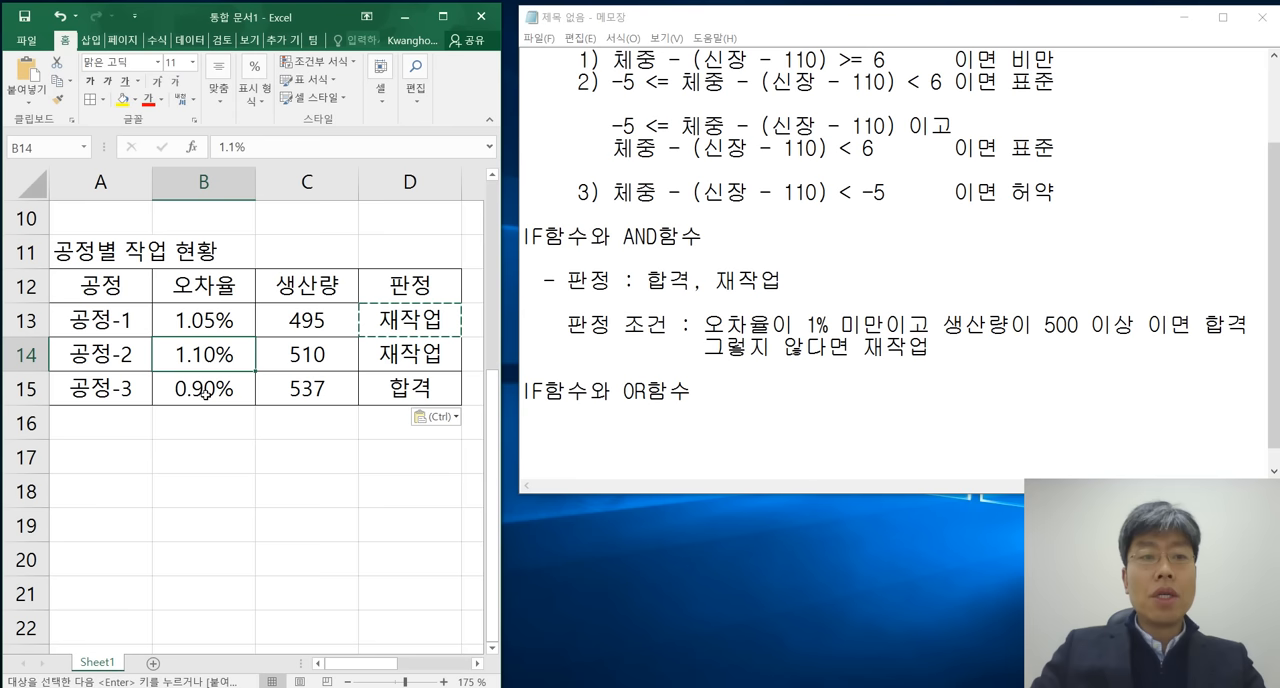
pyautogui.click(205, 389)
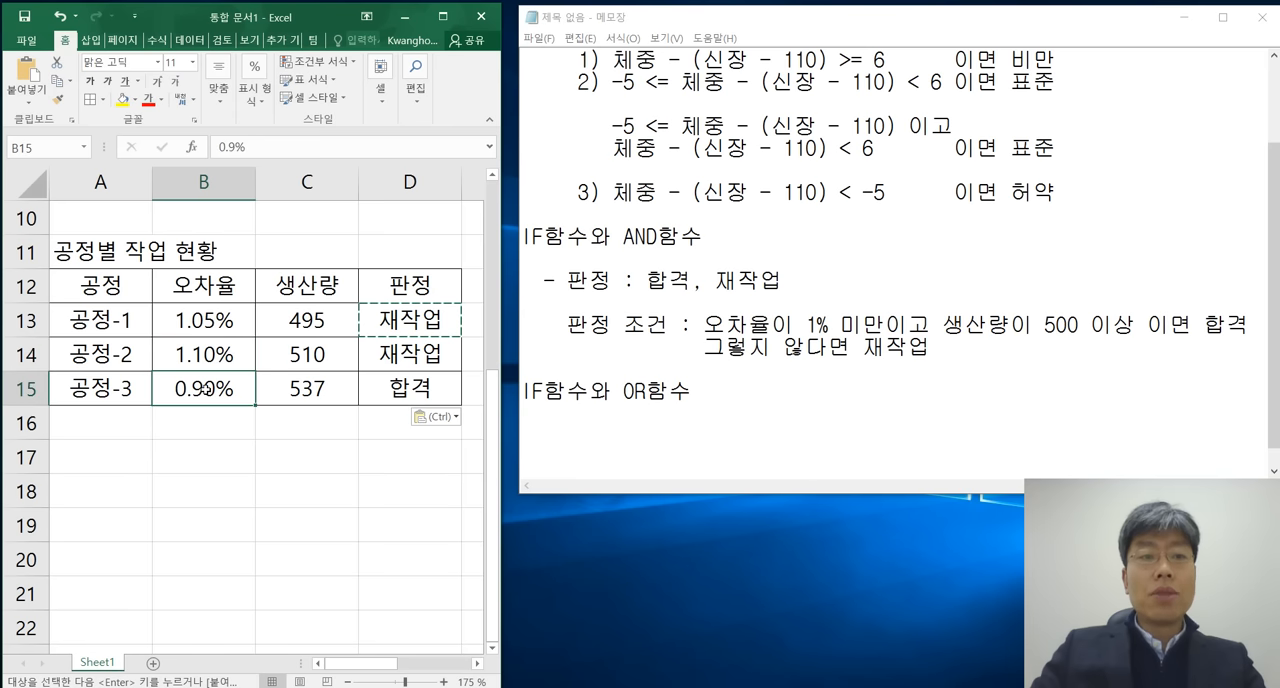
pyautogui.click(306, 388)
pyautogui.click(409, 389)
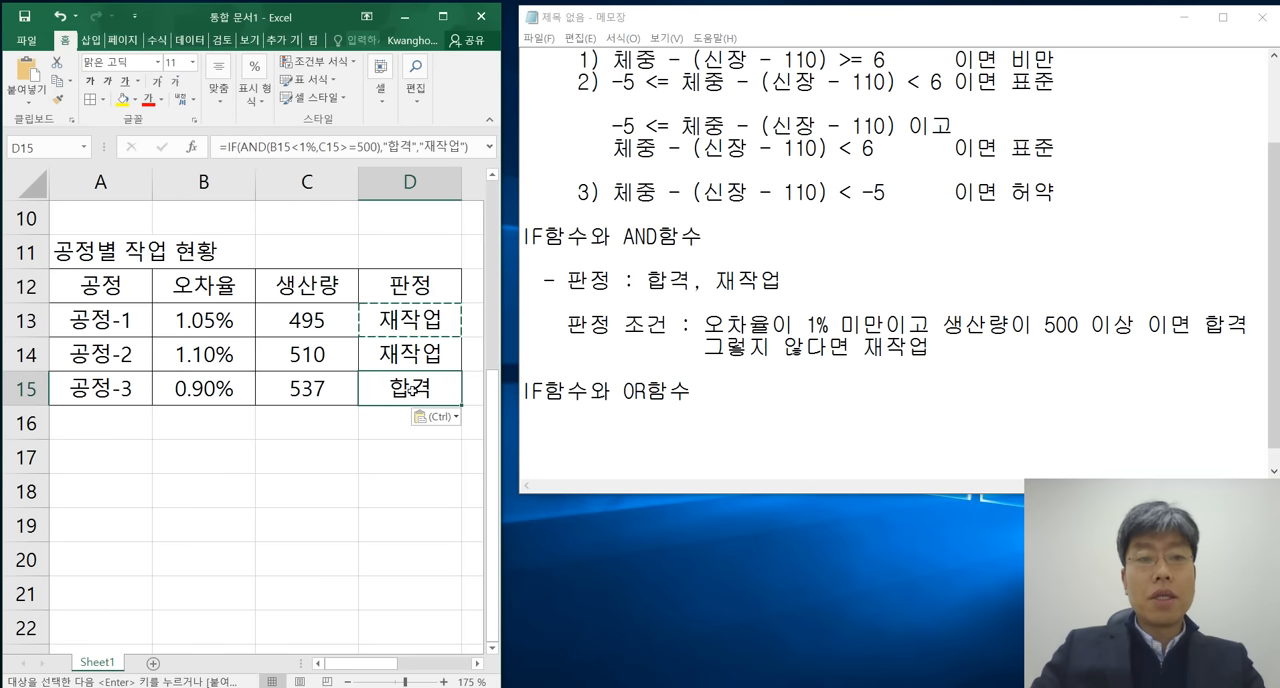
pyautogui.click(316, 458)
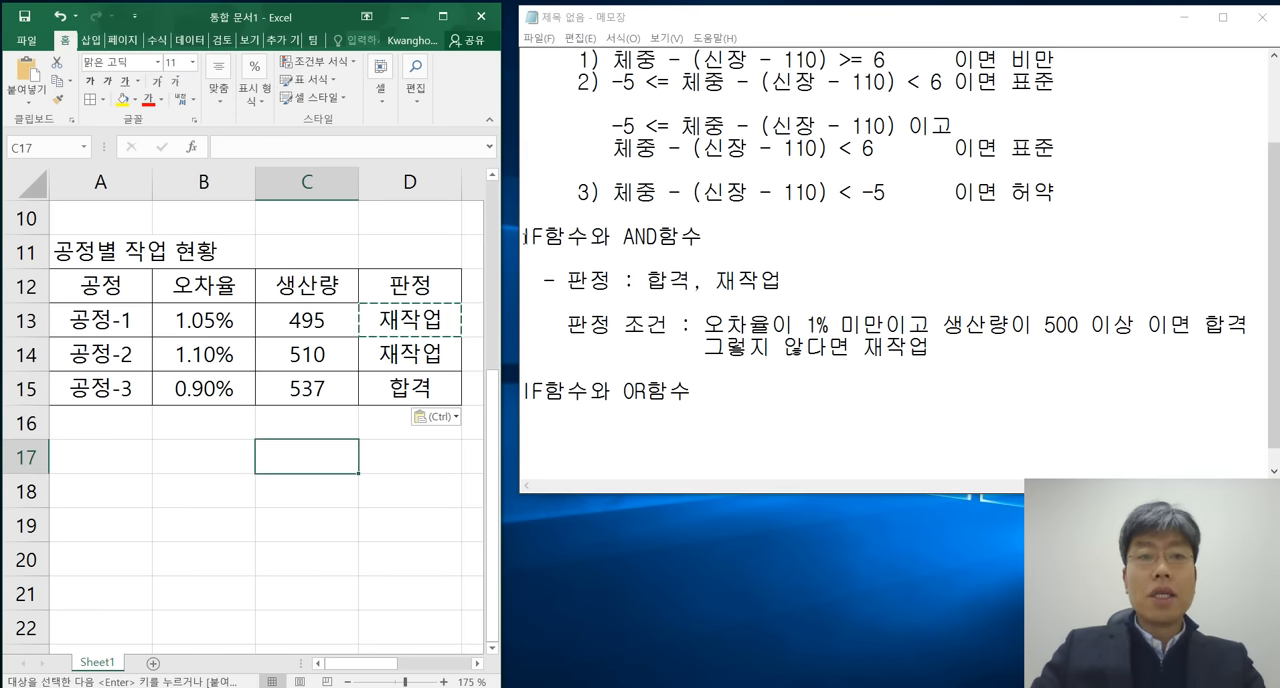
# Review the IF함수와 AND함수 section in the Notepad notes, and start a "-" item under the IF함수와 OR함수 heading.
pyautogui.moveTo(522, 237); pyautogui.dragTo(940, 360)
pyautogui.click(955, 361)
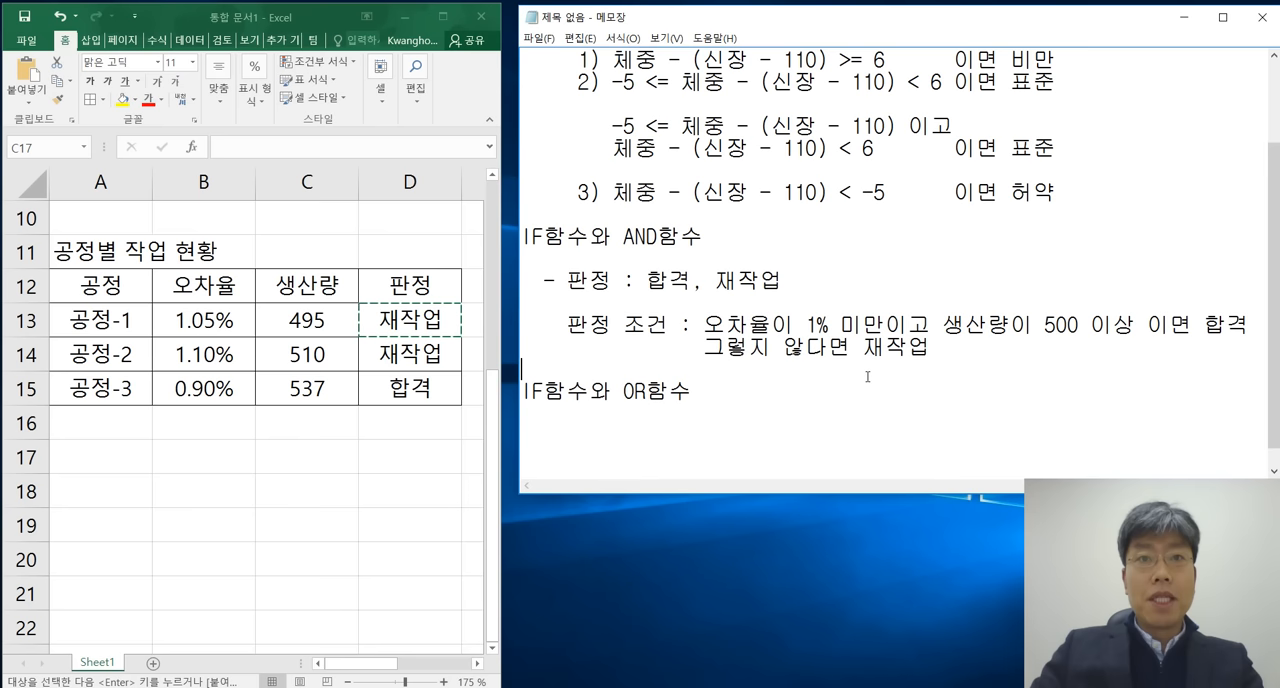
pyautogui.click(640, 434)
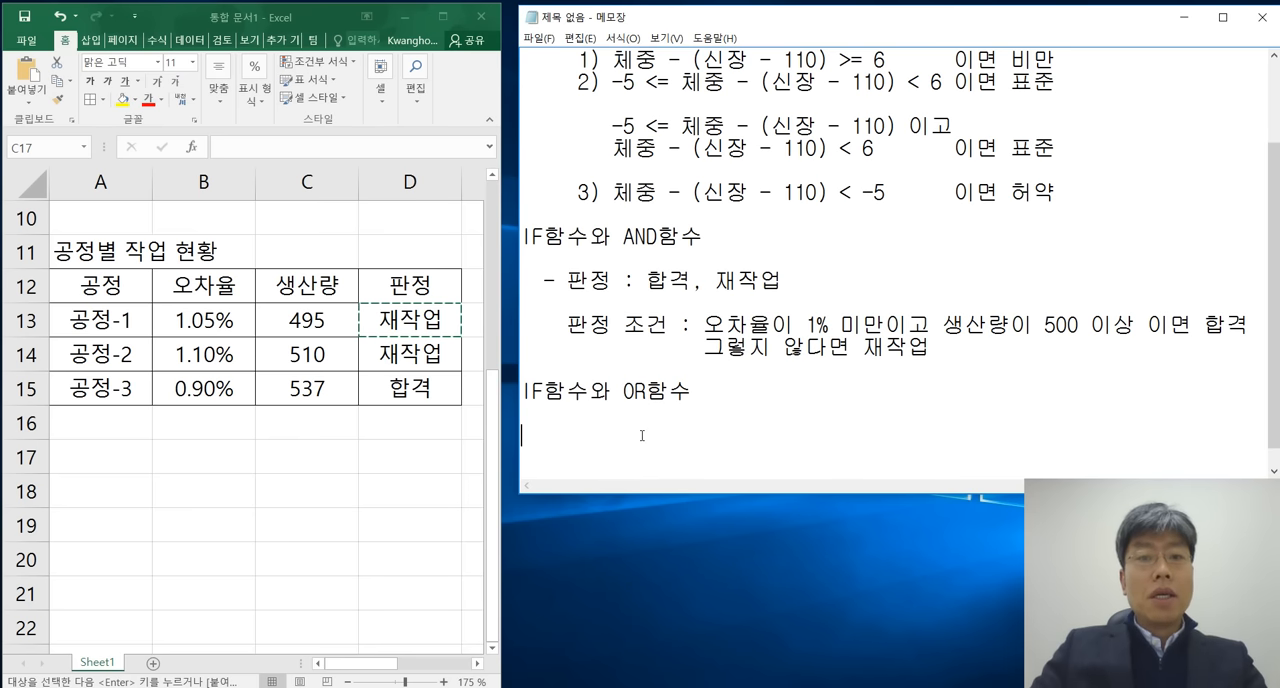
pyautogui.write('-')
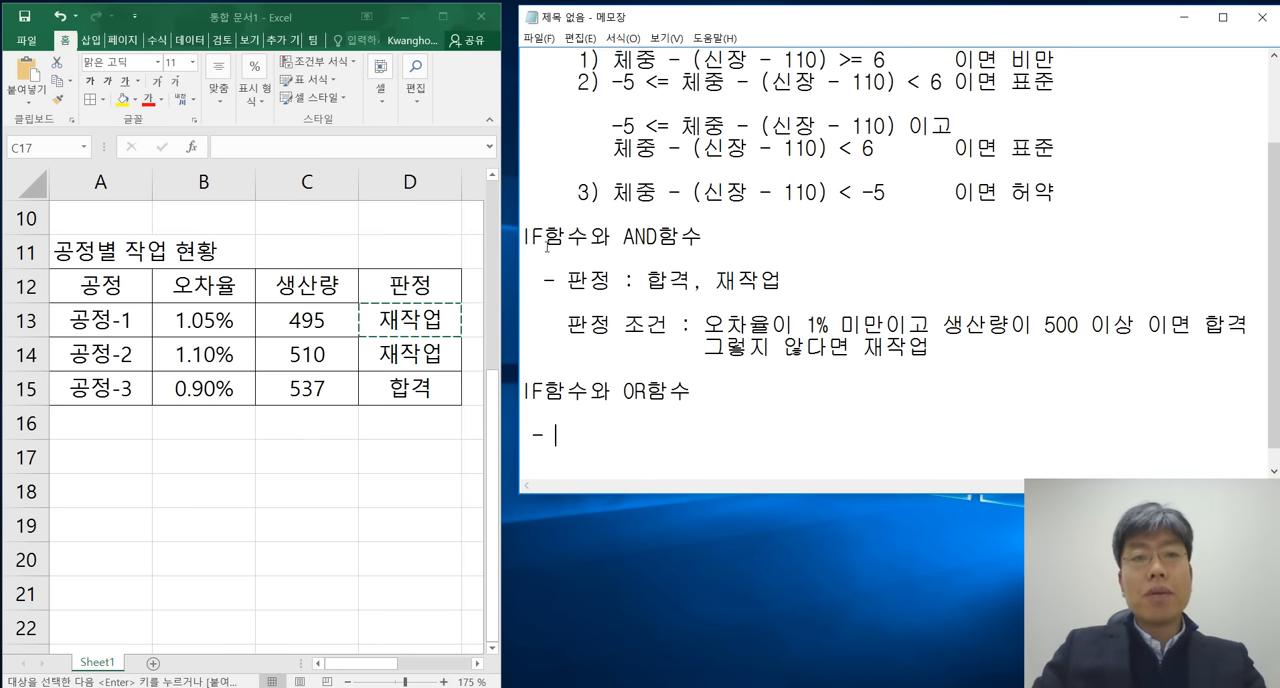
# Highlight the IF함수와 AND함수 heading, its 오차율 and 생산량 conditions, and the IF함수와 OR함수 heading to compare them.
pyautogui.moveTo(527, 237); pyautogui.dragTo(720, 254)
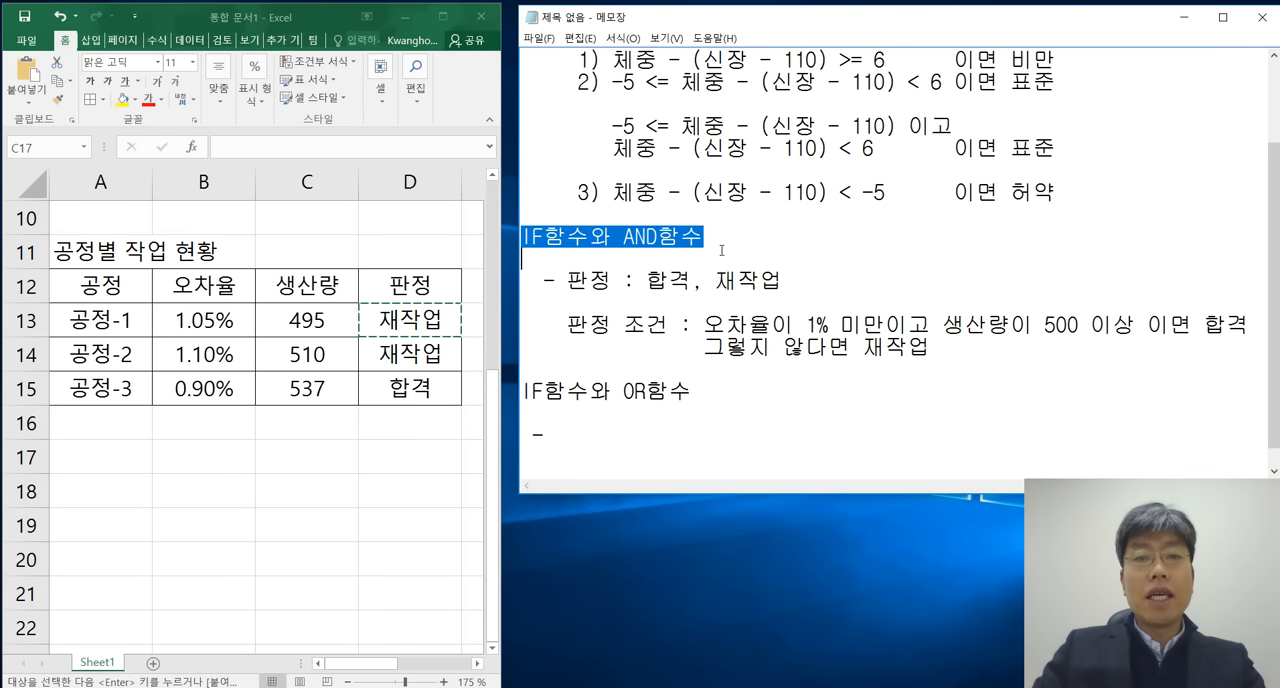
pyautogui.click(743, 247)
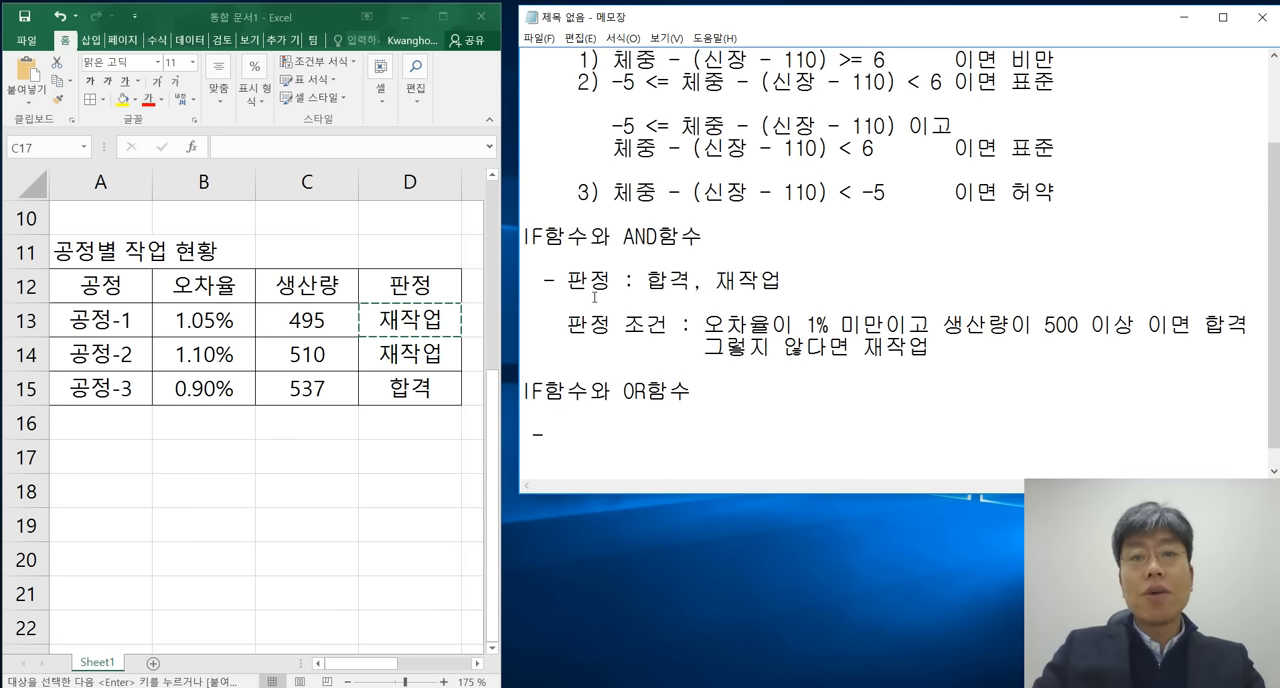
pyautogui.moveTo(567, 325); pyautogui.dragTo(933, 327)
pyautogui.click(838, 325)
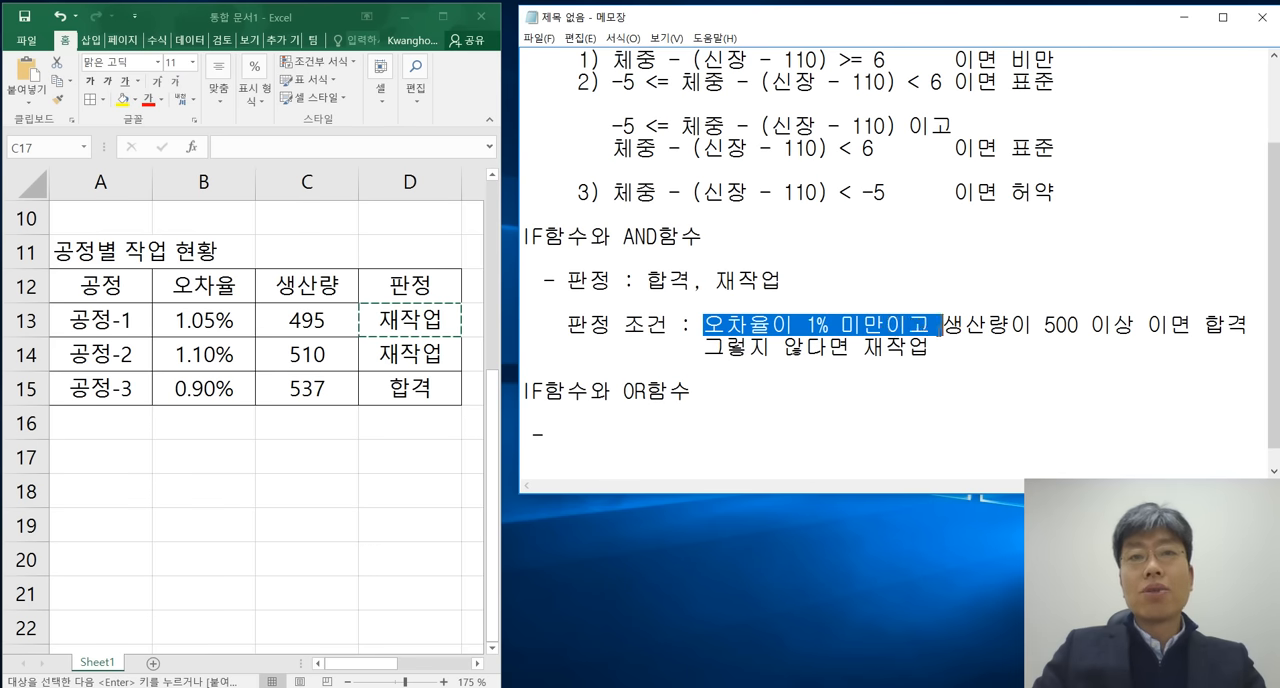
pyautogui.click(931, 325)
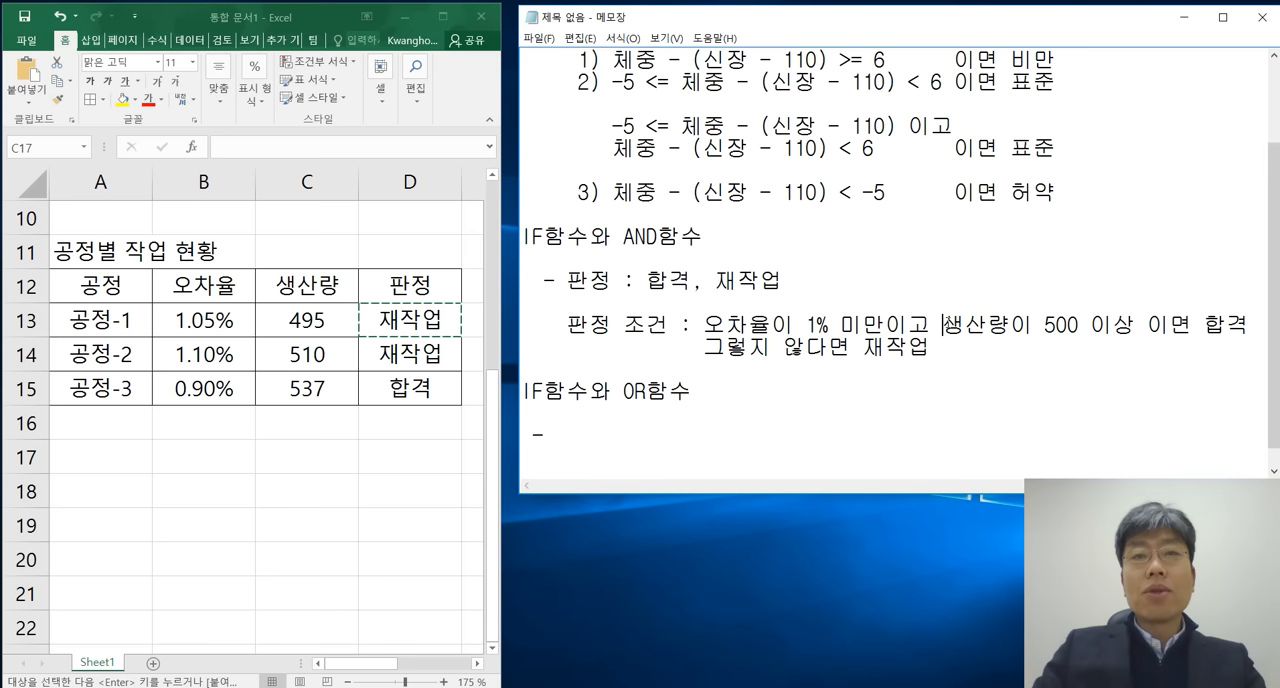
pyautogui.moveTo(943, 325); pyautogui.dragTo(1146, 325)
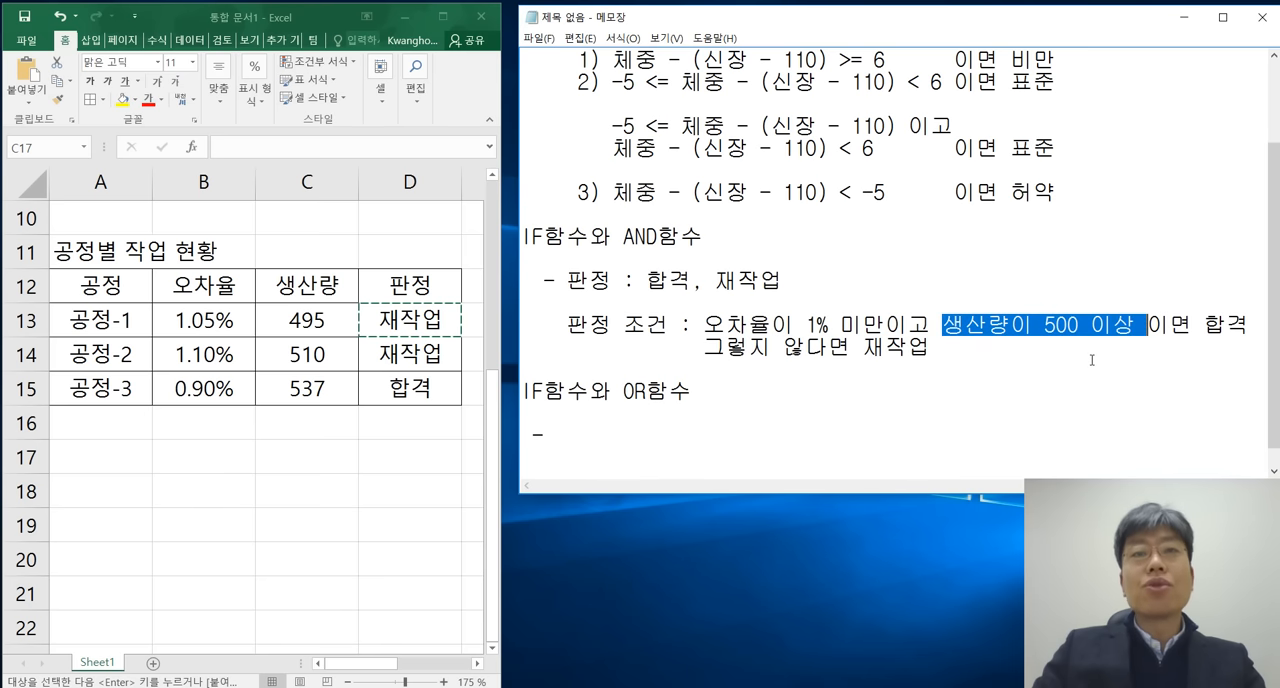
pyautogui.click(708, 419)
pyautogui.click(693, 433)
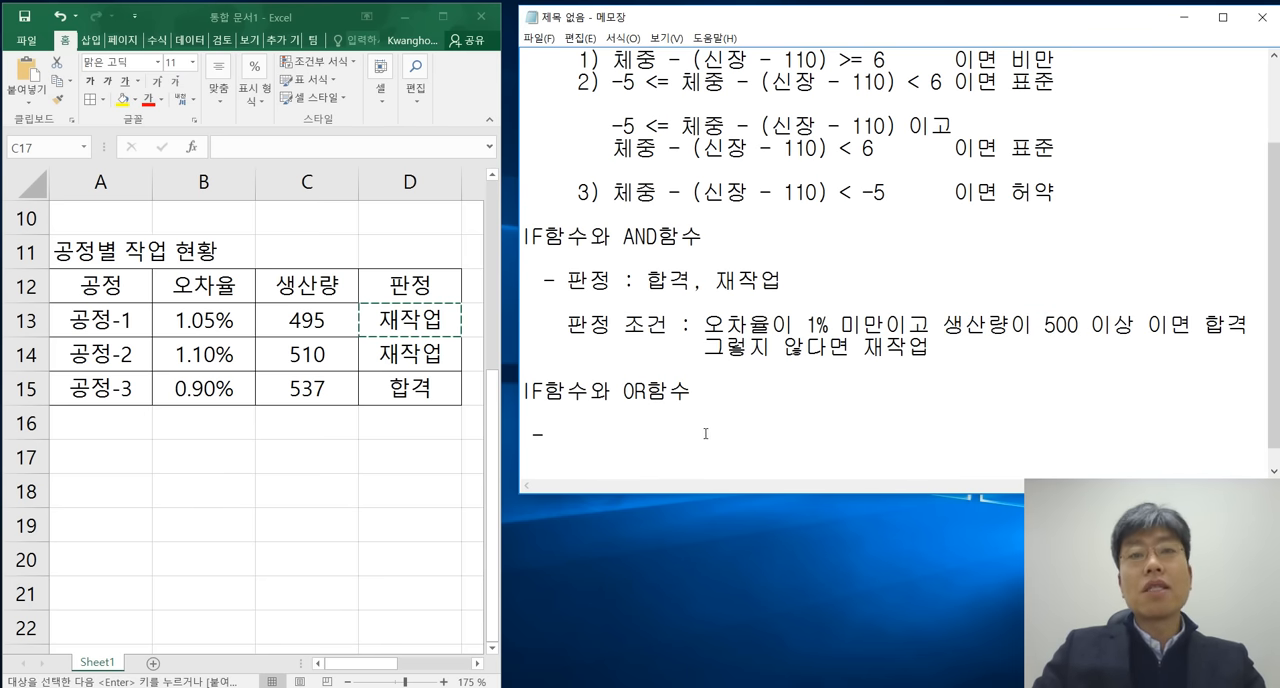
pyautogui.moveTo(703, 392); pyautogui.dragTo(523, 391)
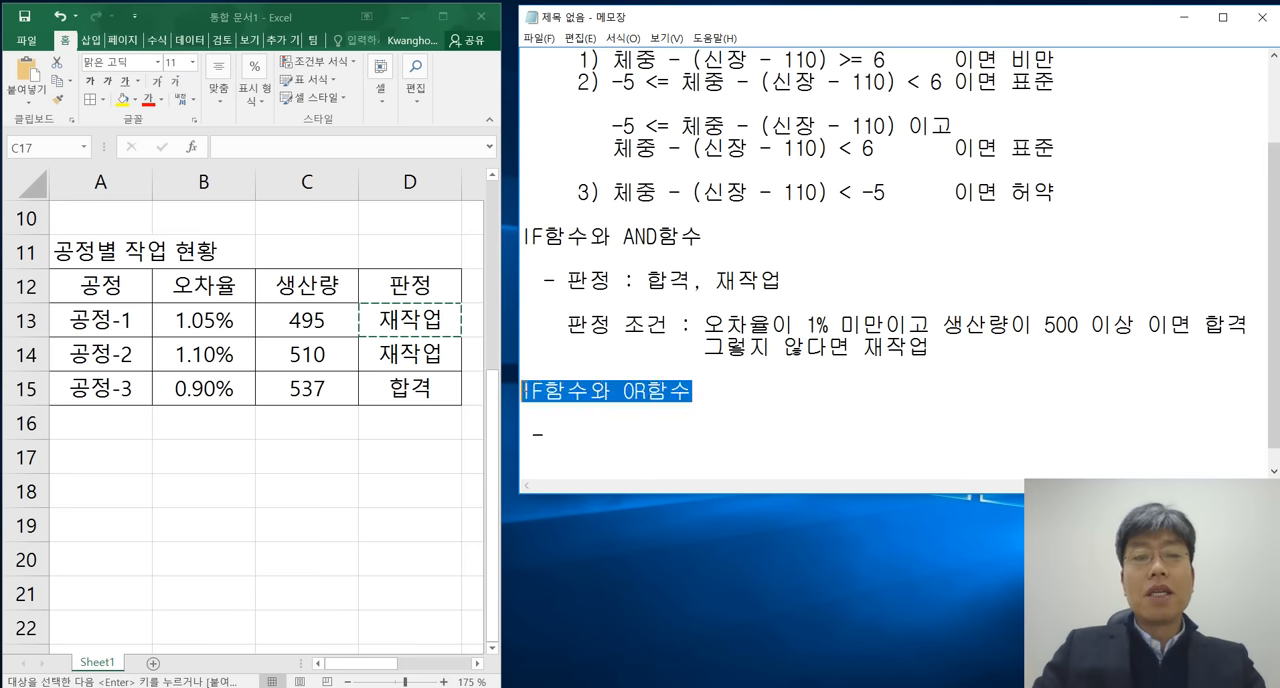
pyautogui.click(667, 436)
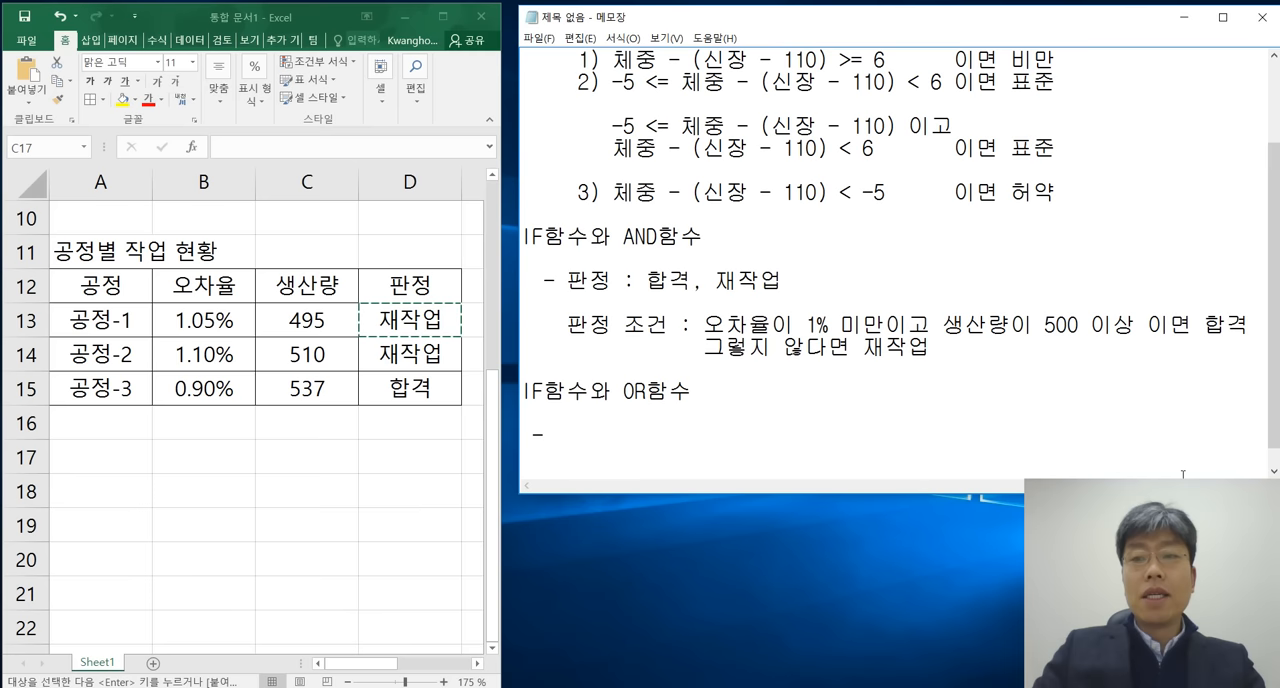
# Make the notes window taller, and highlight the 중첩된 IF함수 section and the AND함수 through OR함수 sections for review.
pyautogui.moveTo(727, 492); pyautogui.dragTo(727, 652)
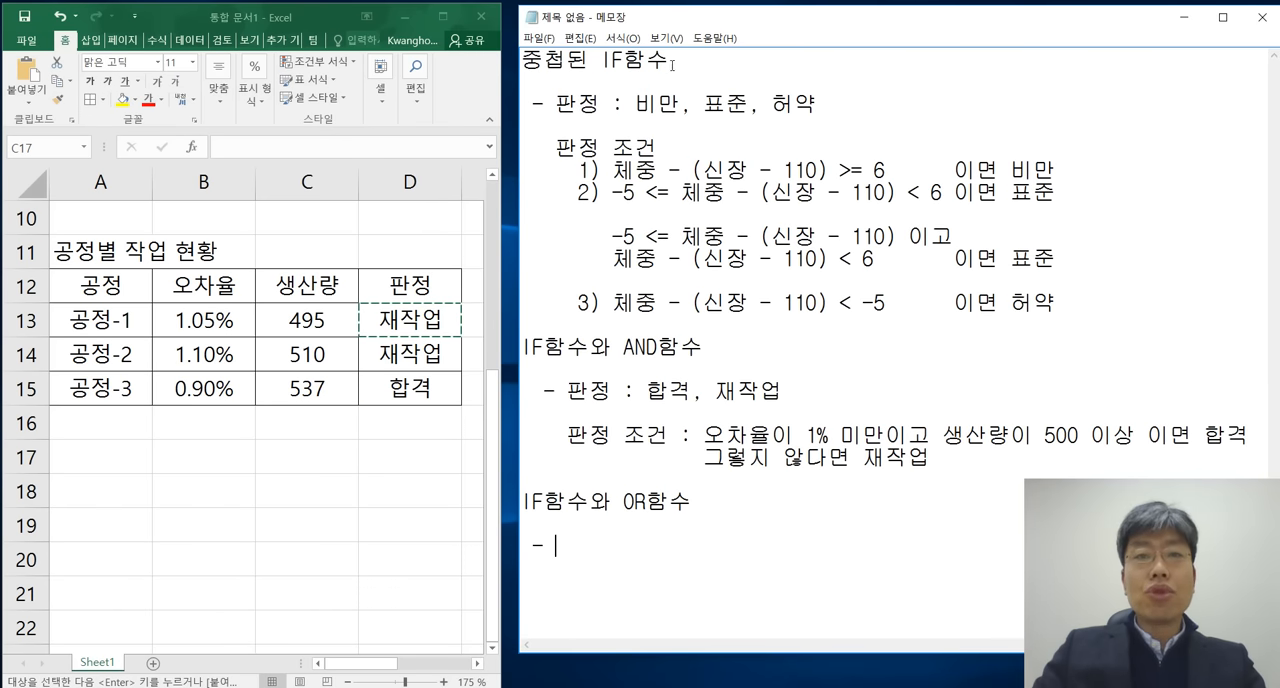
pyautogui.moveTo(673, 61); pyautogui.dragTo(522, 61)
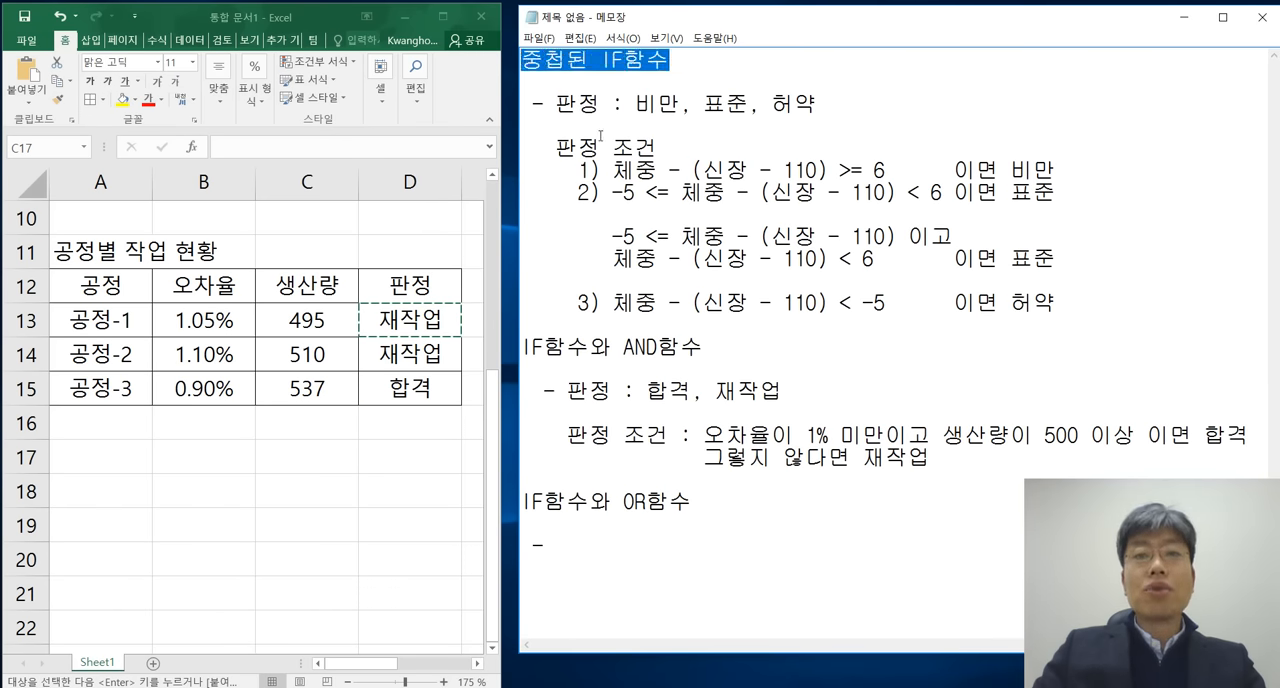
pyautogui.moveTo(1083, 305); pyautogui.dragTo(522, 58)
pyautogui.click(782, 117)
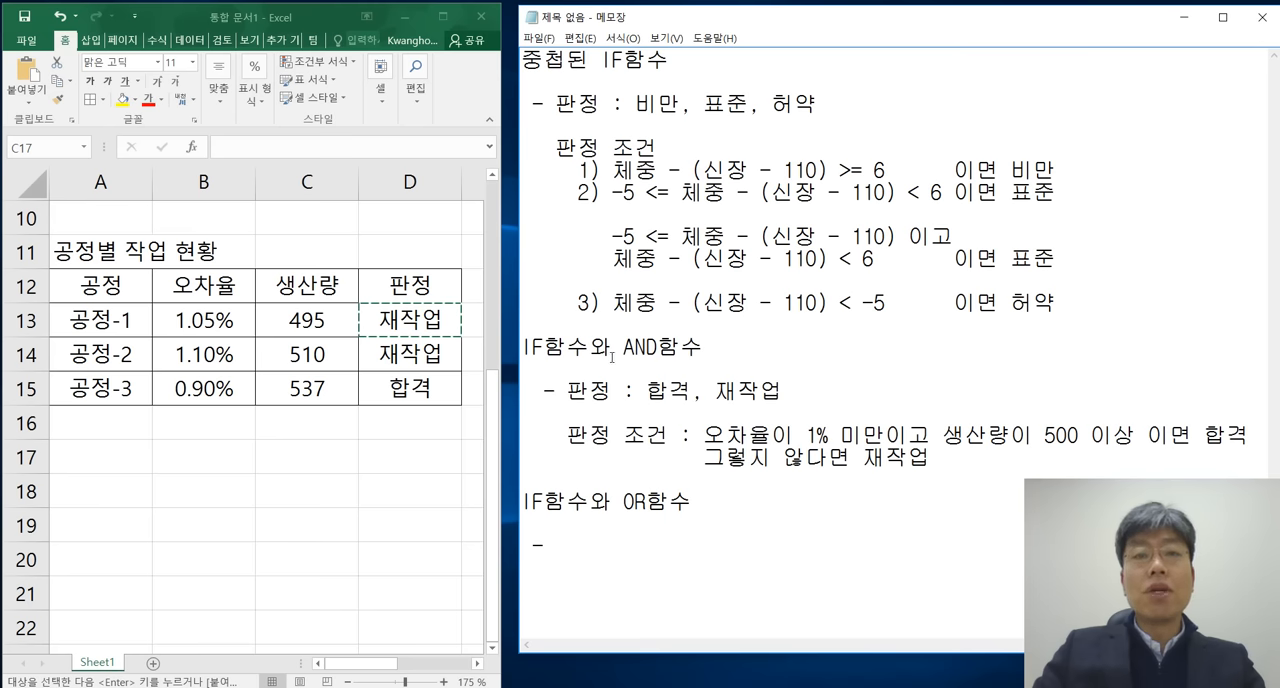
pyautogui.moveTo(522, 346); pyautogui.dragTo(691, 510)
pyautogui.click(731, 510)
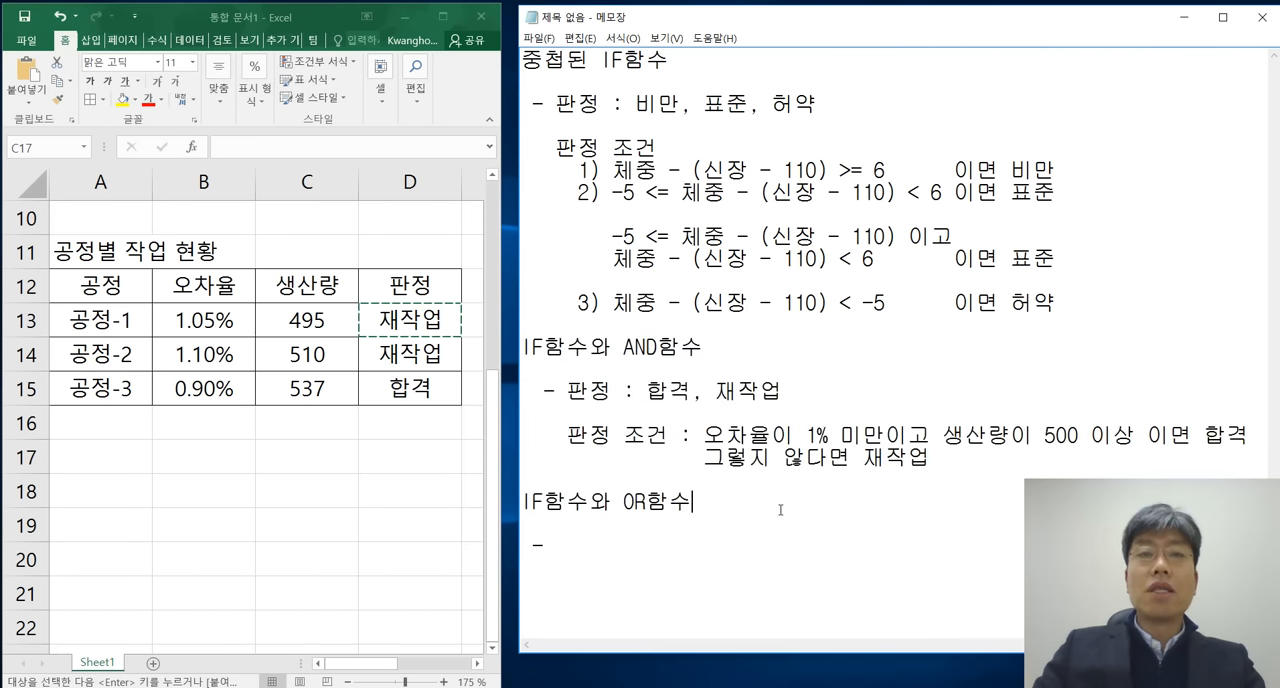